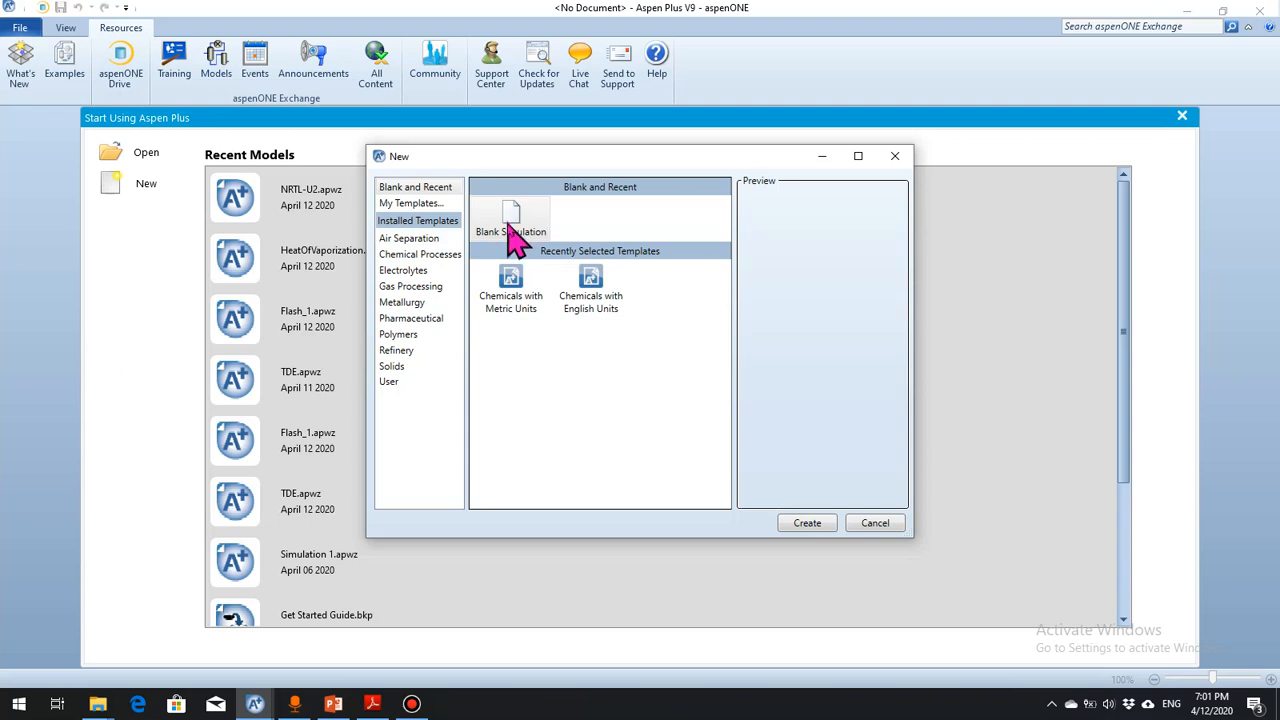
Create a new simulation from the Chemicals with Metric Units template in the Chemical Processes category
{"action": "left_click_drag", "start_coordinate": [512, 240], "coordinate": [514, 262]}
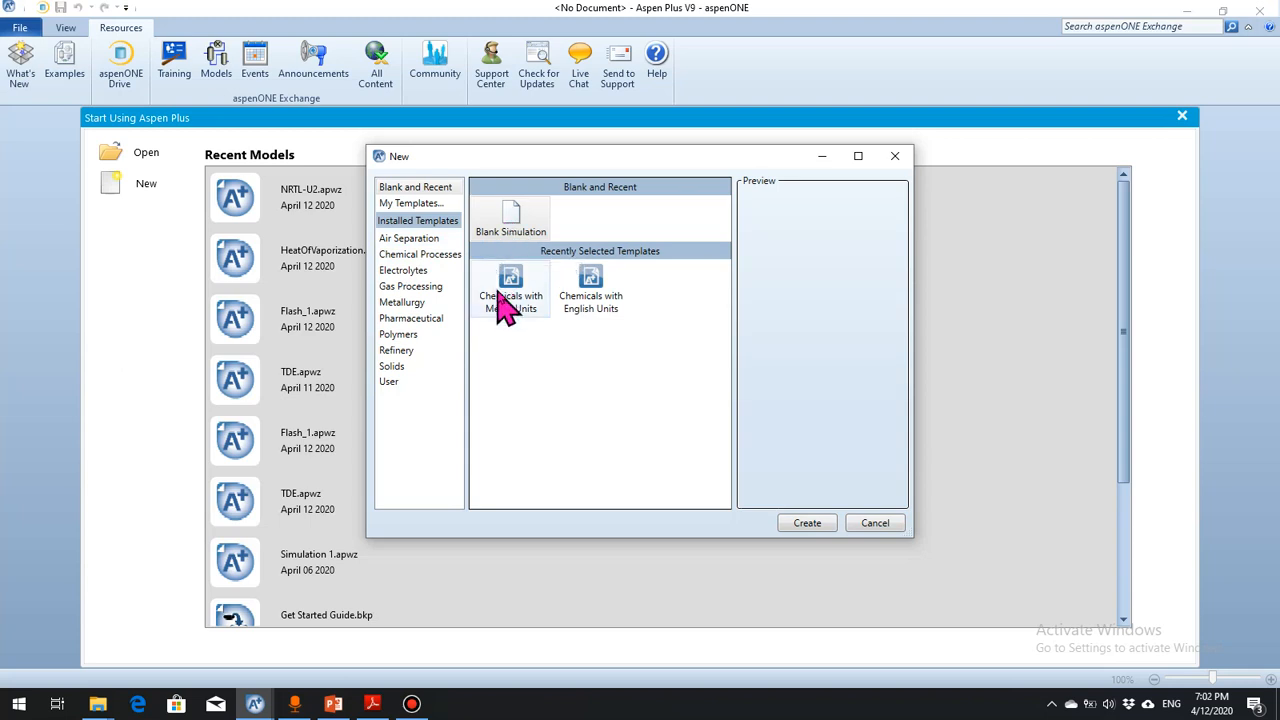
{"action": "left_click", "coordinate": [436, 258]}
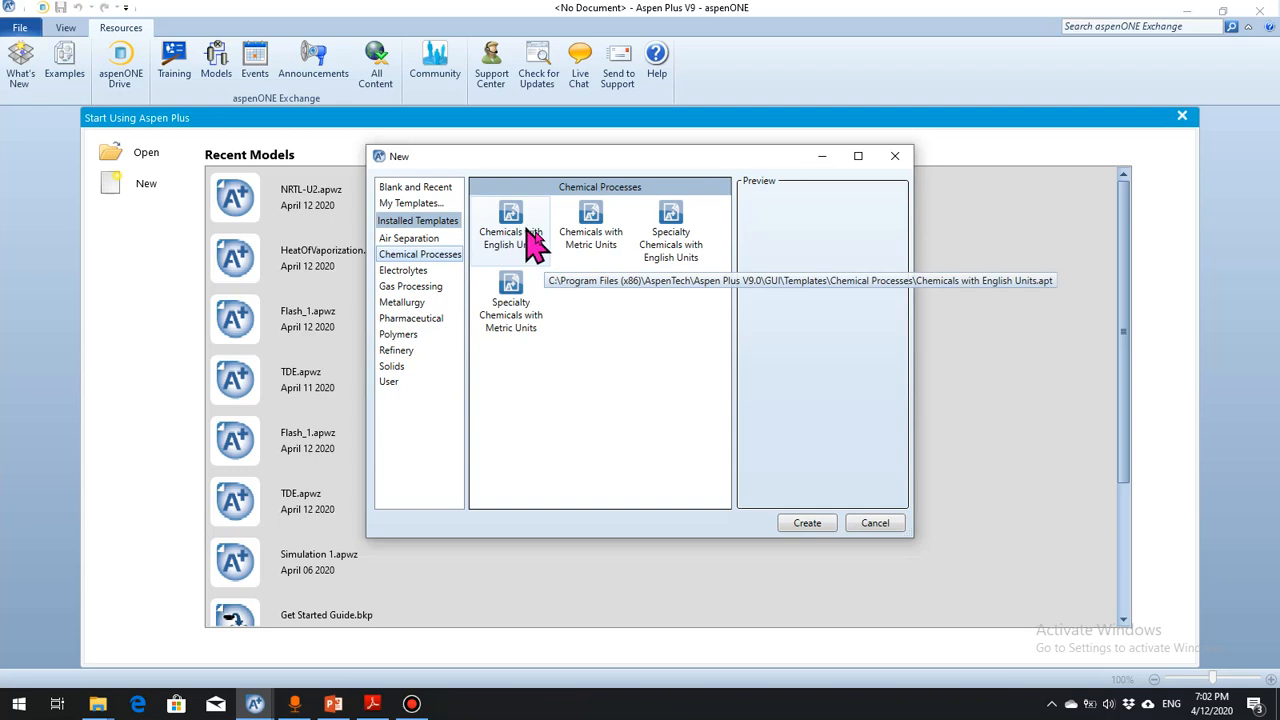
{"action": "left_click", "coordinate": [591, 240]}
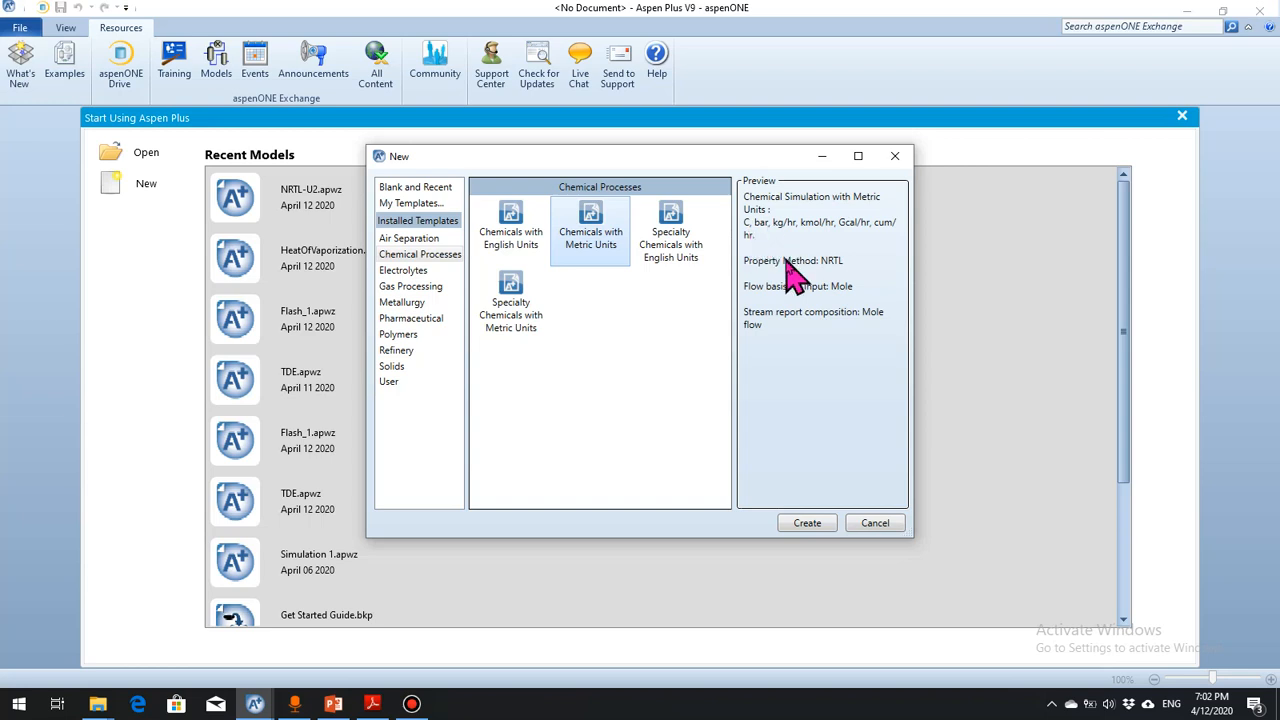
{"action": "double_click", "coordinate": [600, 234]}
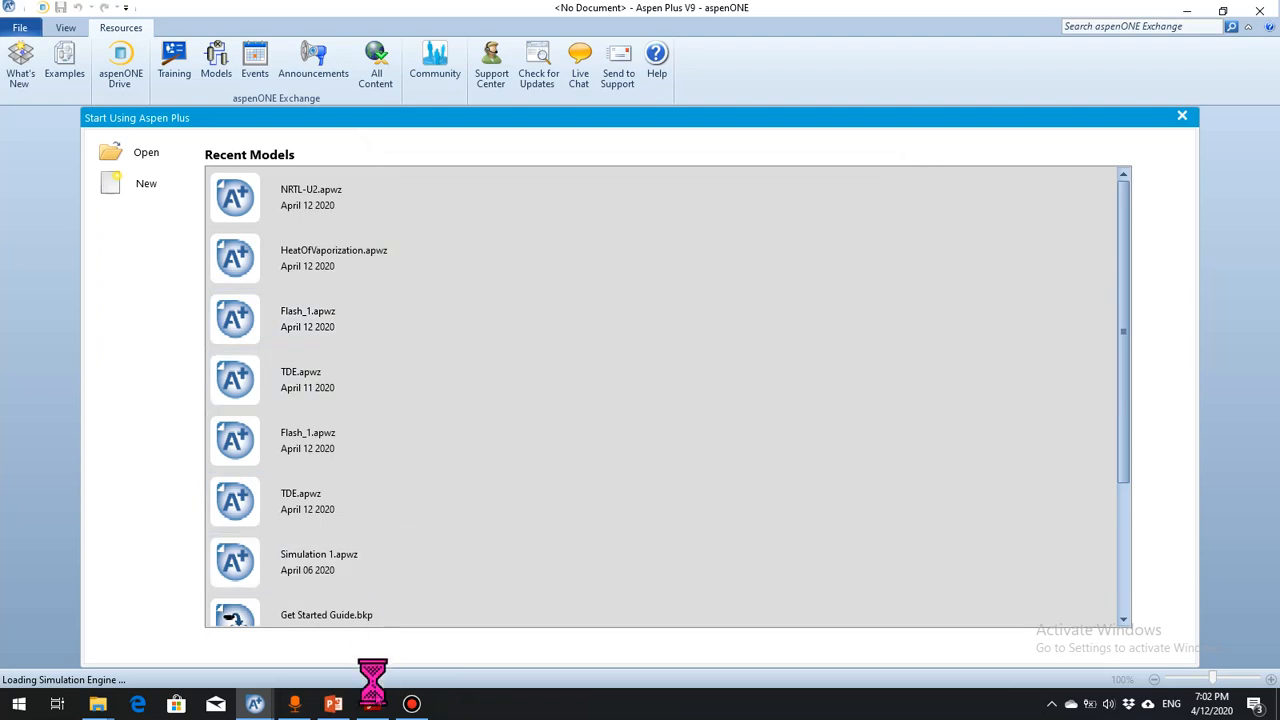
Check the component list on the Week_1 PowerPoint slide, then add ACETONE, MEK and 1-HEXENE as components in the new Aspen Plus simulation
{"action": "mouse_move", "coordinate": [336, 705]}
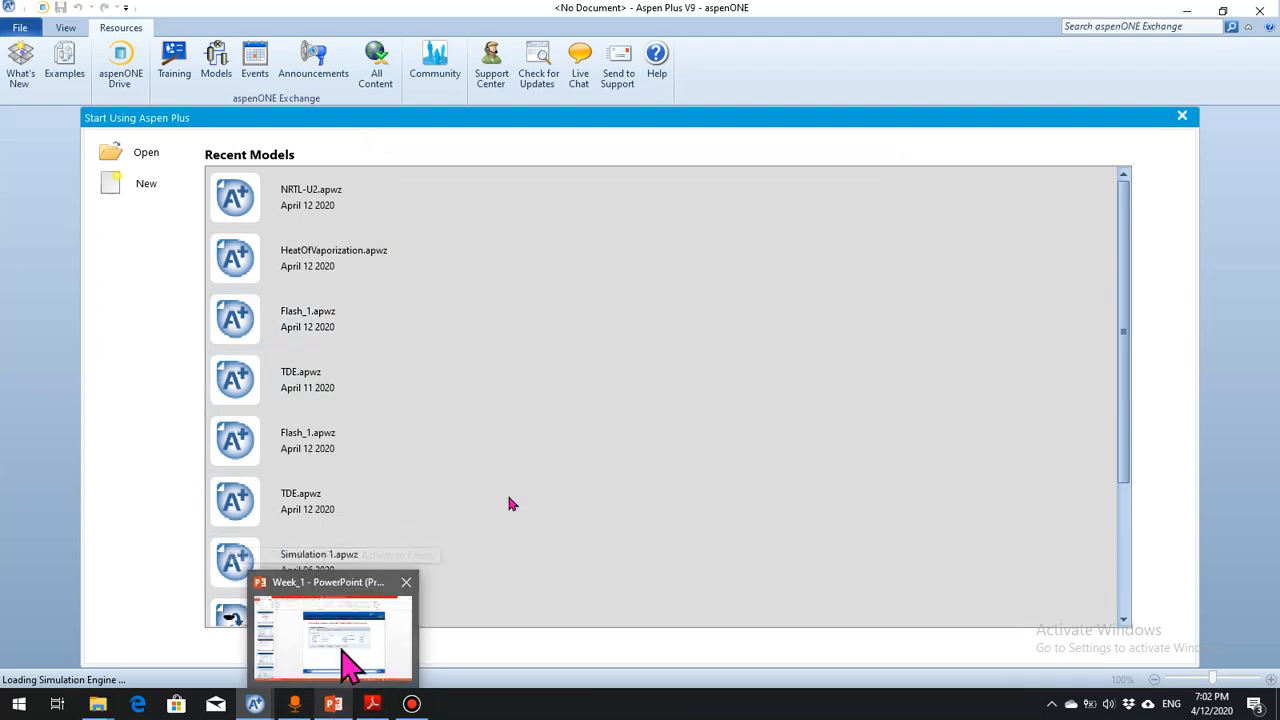
{"action": "left_click", "coordinate": [342, 648]}
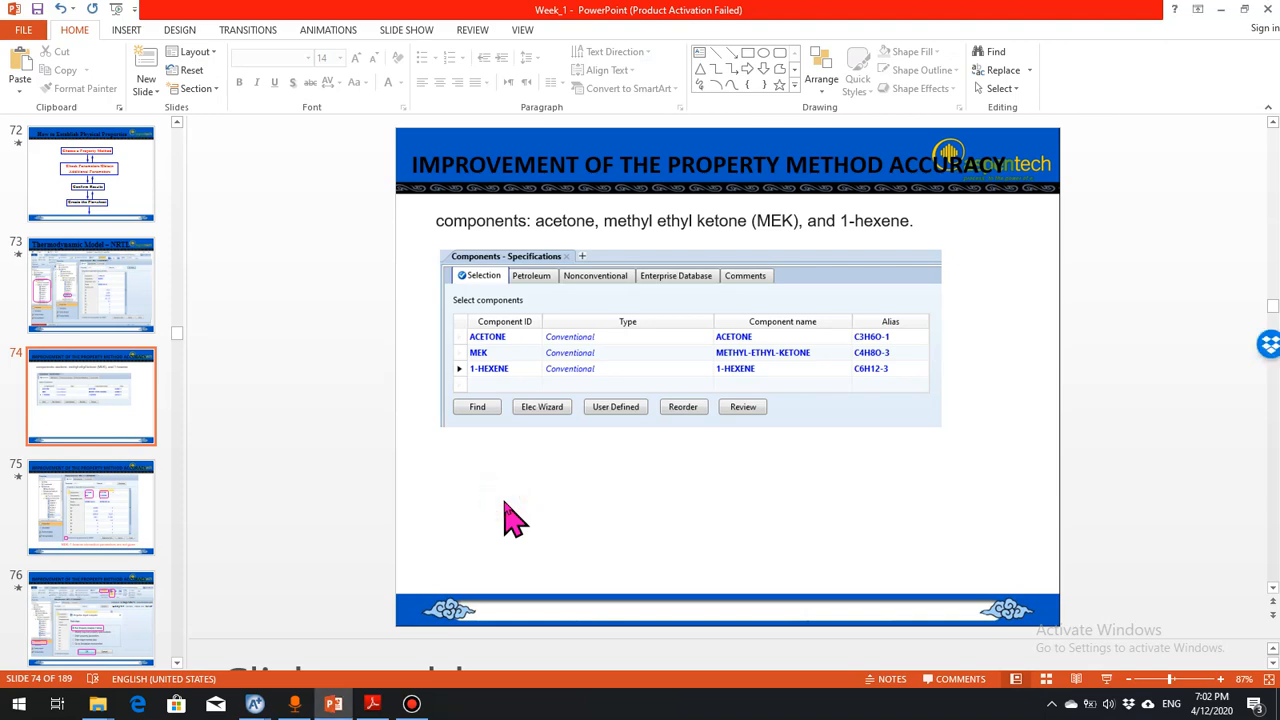
{"action": "mouse_move", "coordinate": [258, 705]}
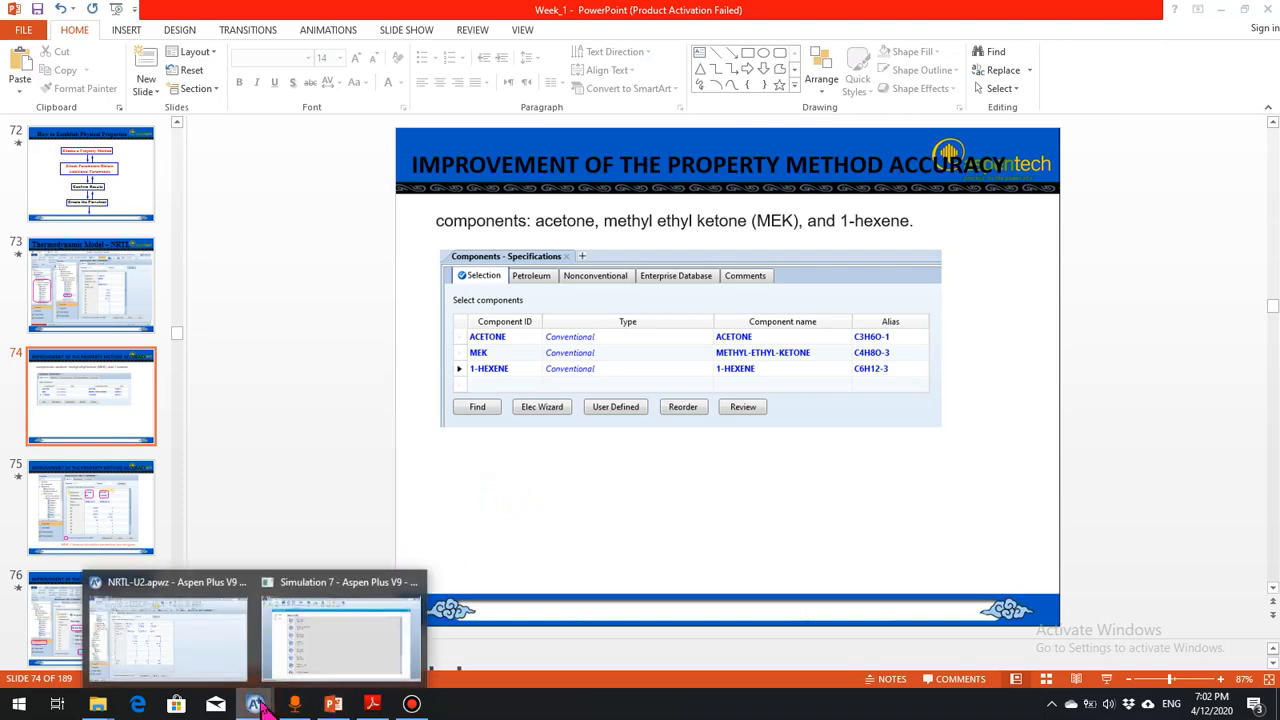
{"action": "left_click", "coordinate": [314, 664]}
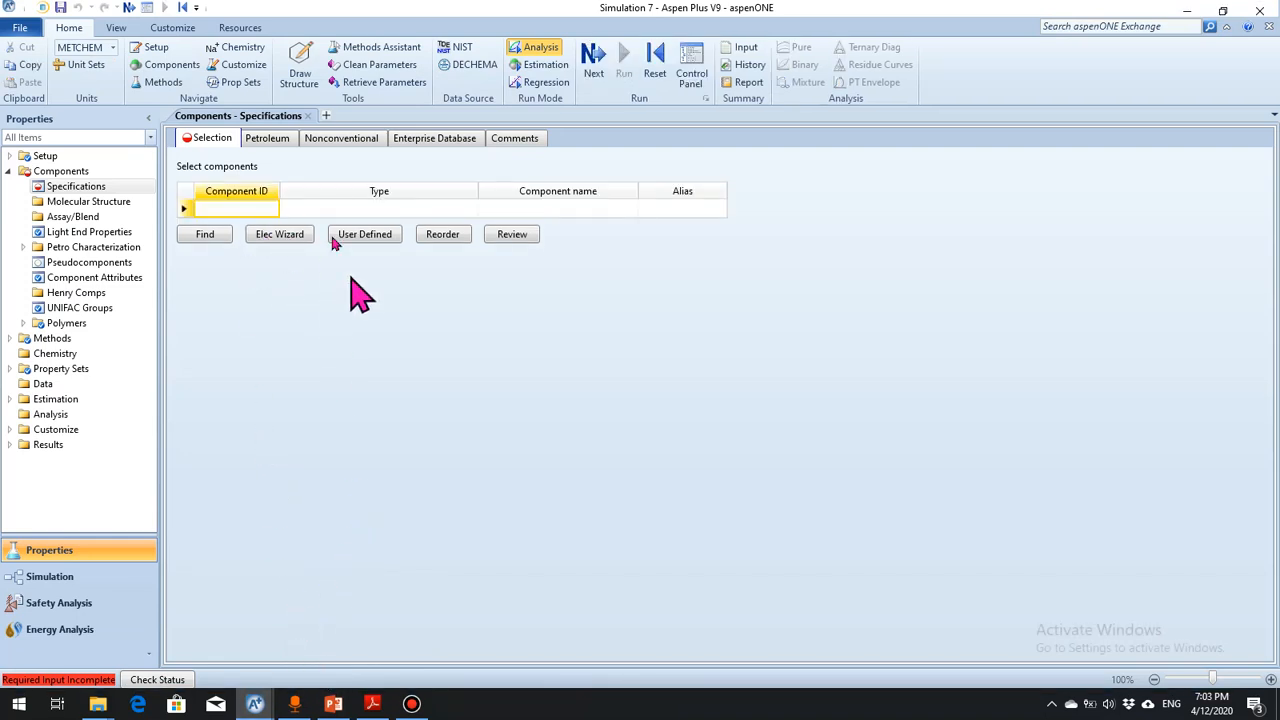
{"action": "type", "text": "ACET"}
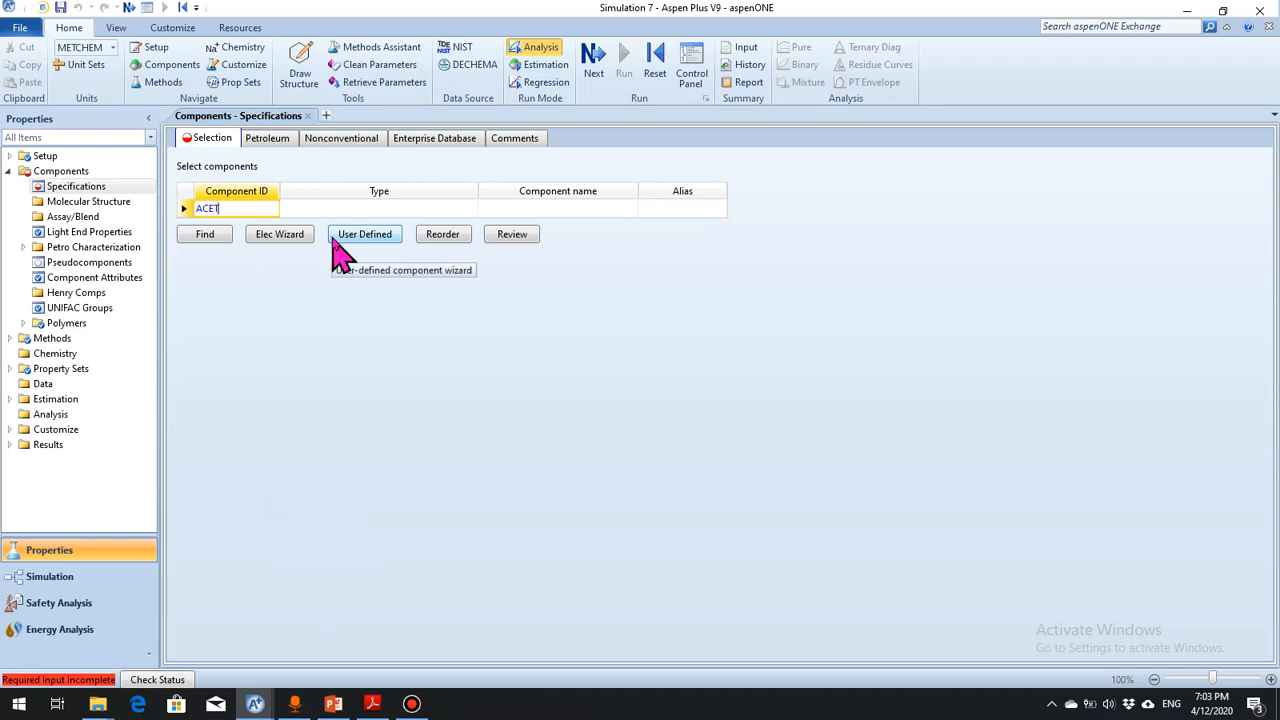
{"action": "type", "text": "ONE"}
{"action": "key", "text": "Return"}
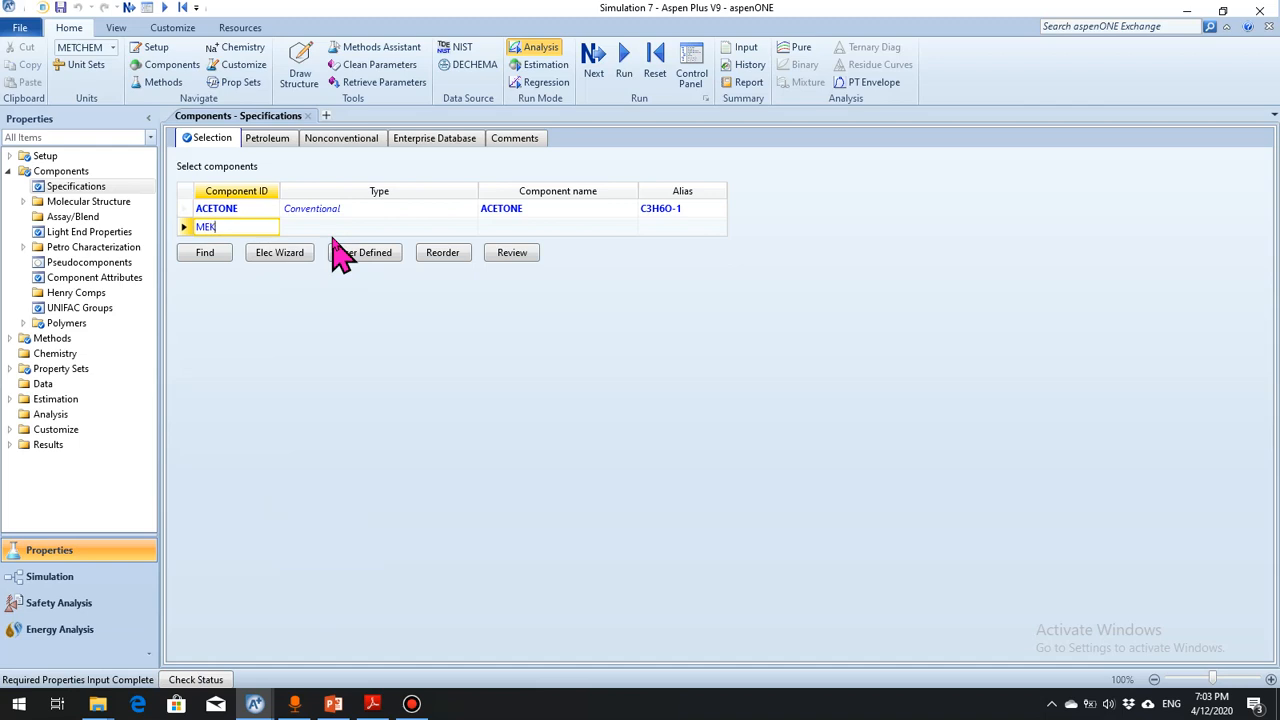
{"action": "key", "text": "Return"}
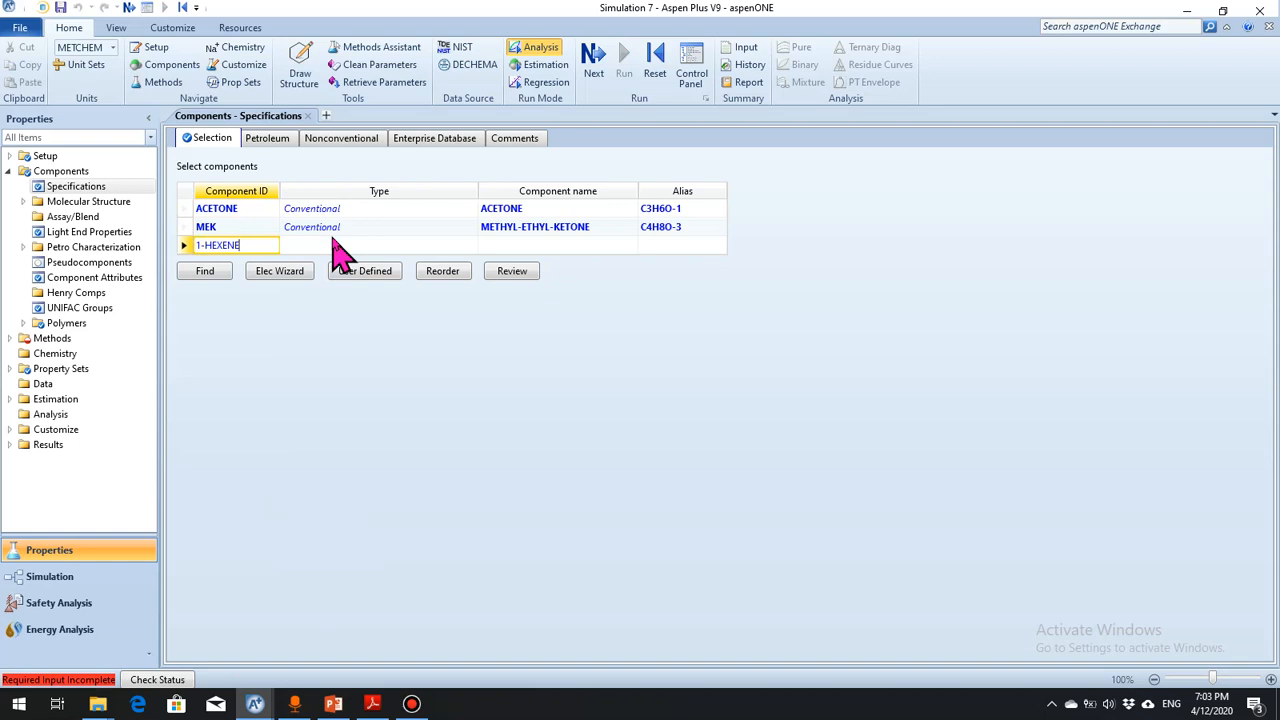
{"action": "key", "text": "Return"}
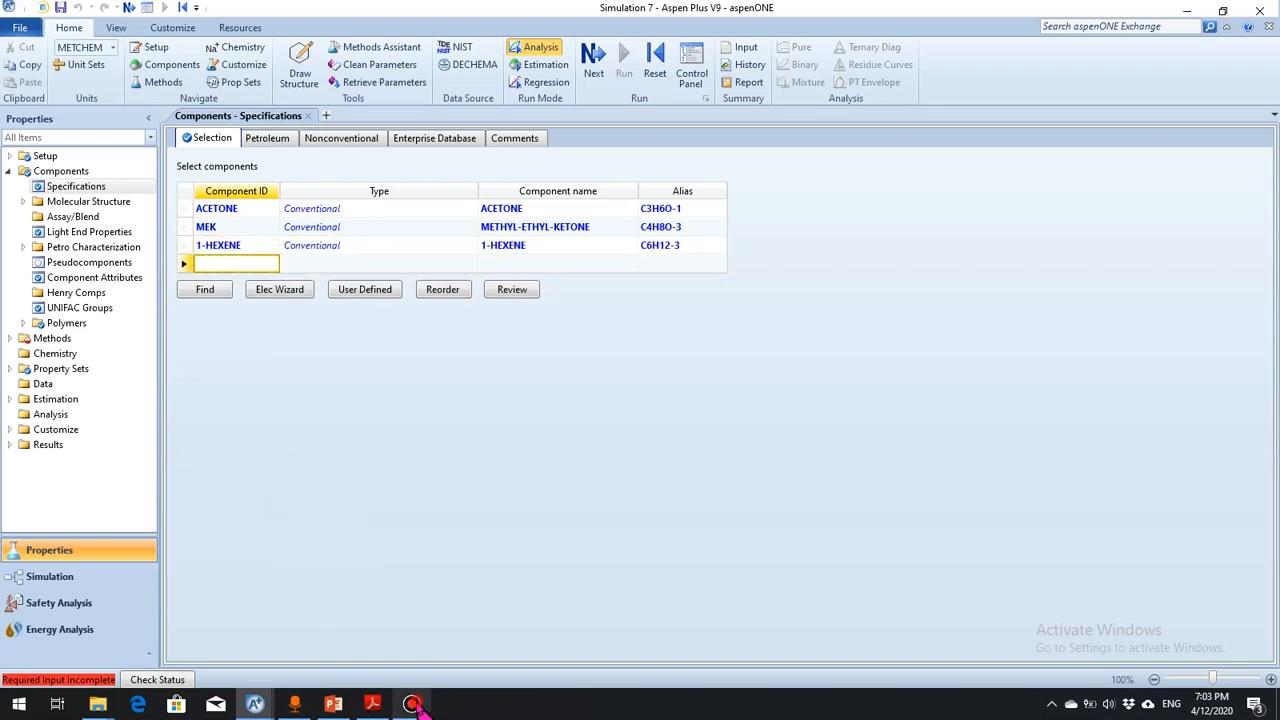
{"action": "left_click", "coordinate": [412, 704]}
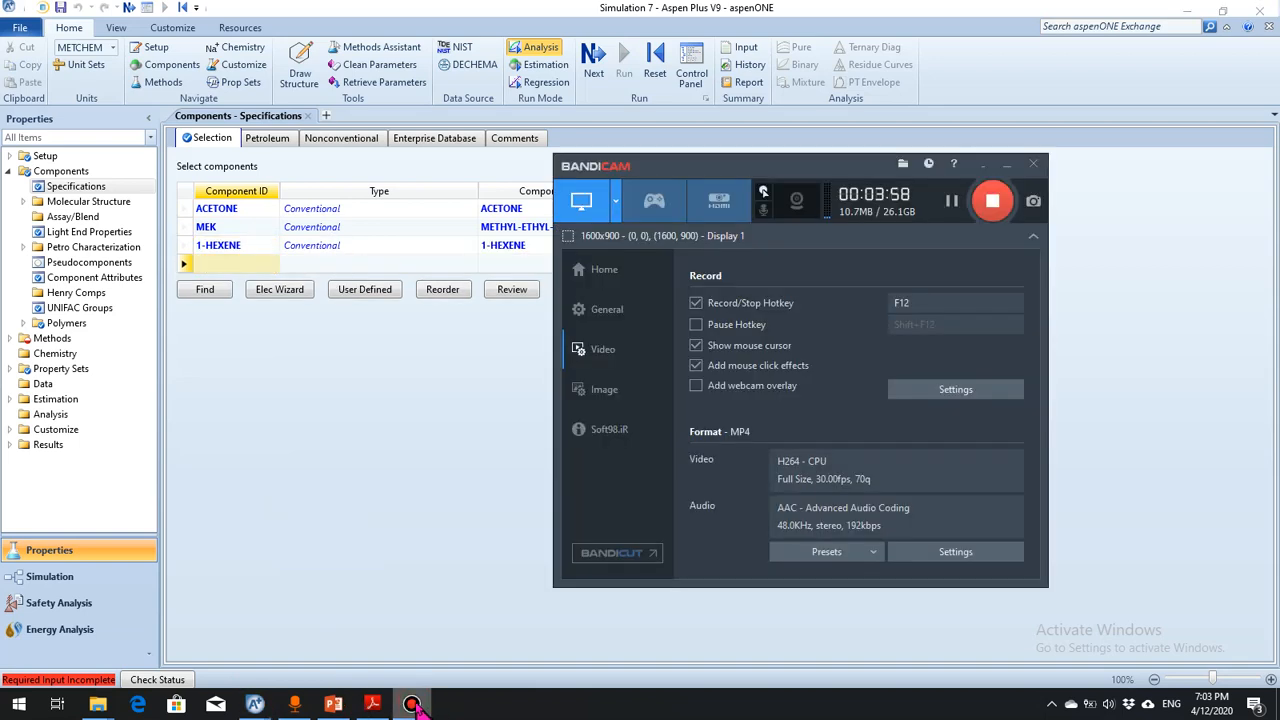
{"action": "left_click", "coordinate": [290, 705]}
{"action": "left_click", "coordinate": [353, 545]}
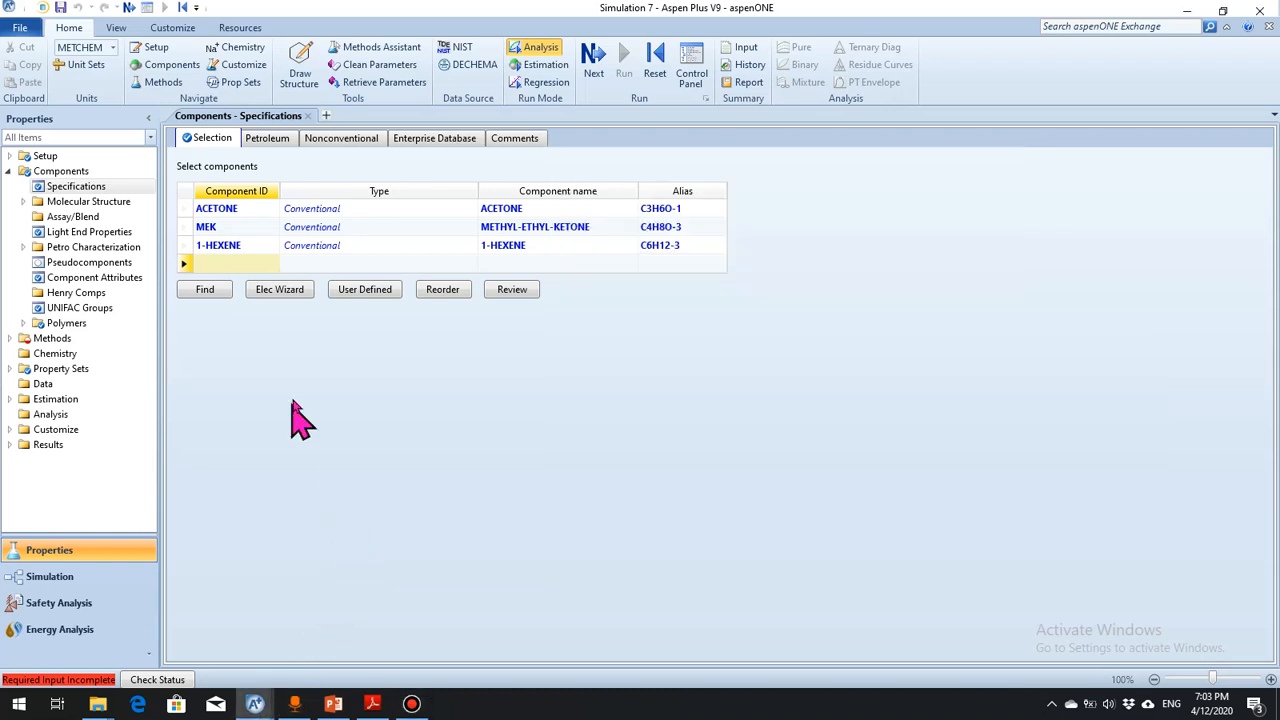
Expand the Methods and Property Sets folders and open the global specifications form of the property methods
{"action": "left_click", "coordinate": [9, 172]}
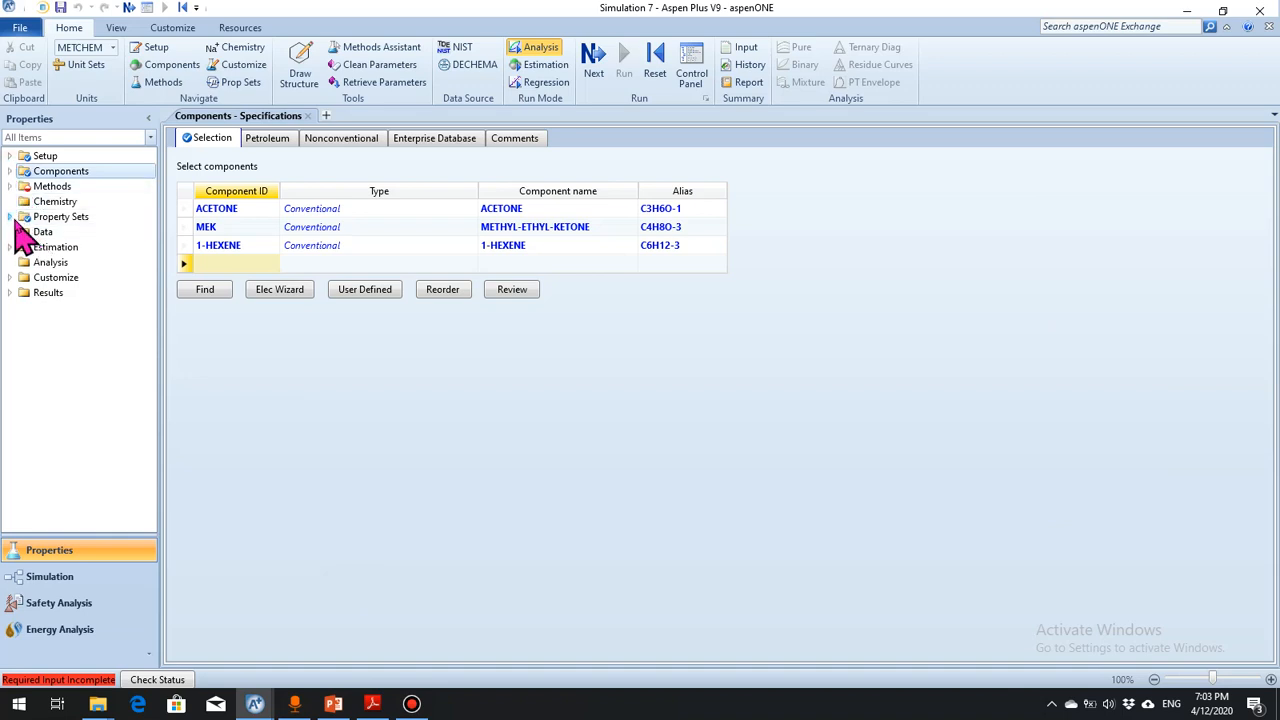
{"action": "left_click", "coordinate": [11, 218]}
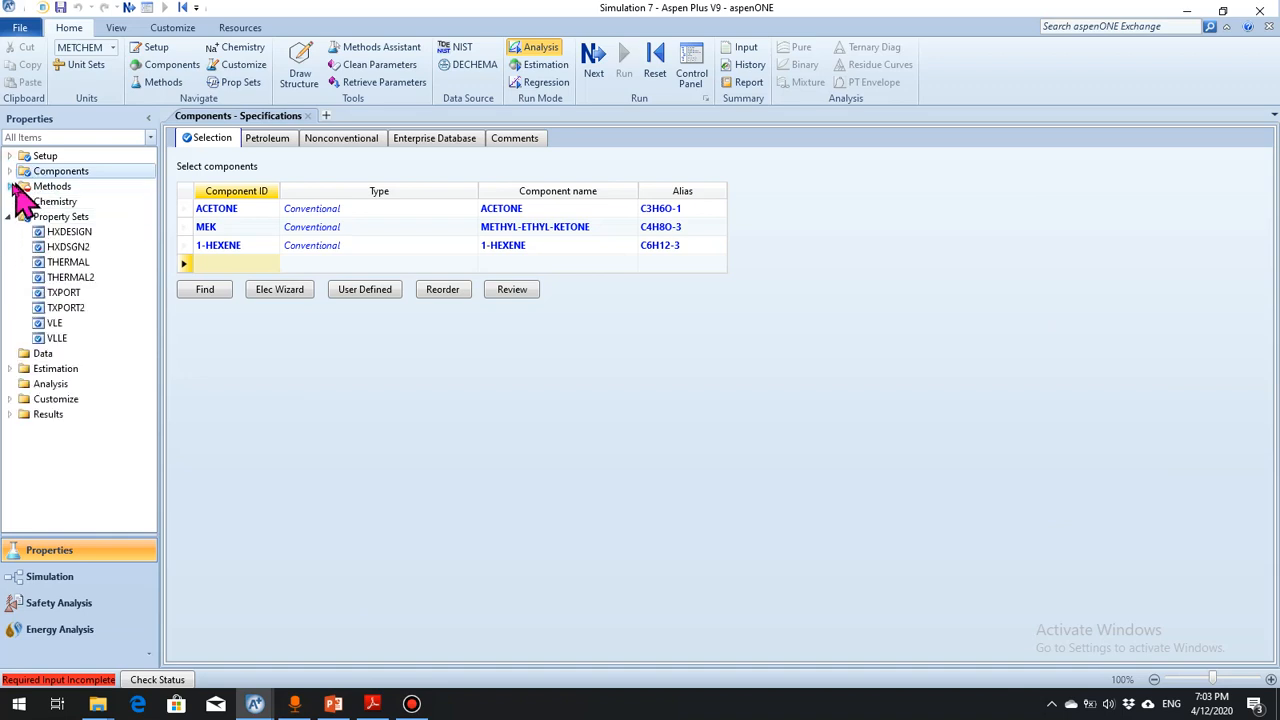
{"action": "left_click", "coordinate": [11, 187]}
{"action": "left_click", "coordinate": [9, 172]}
{"action": "left_click", "coordinate": [61, 188]}
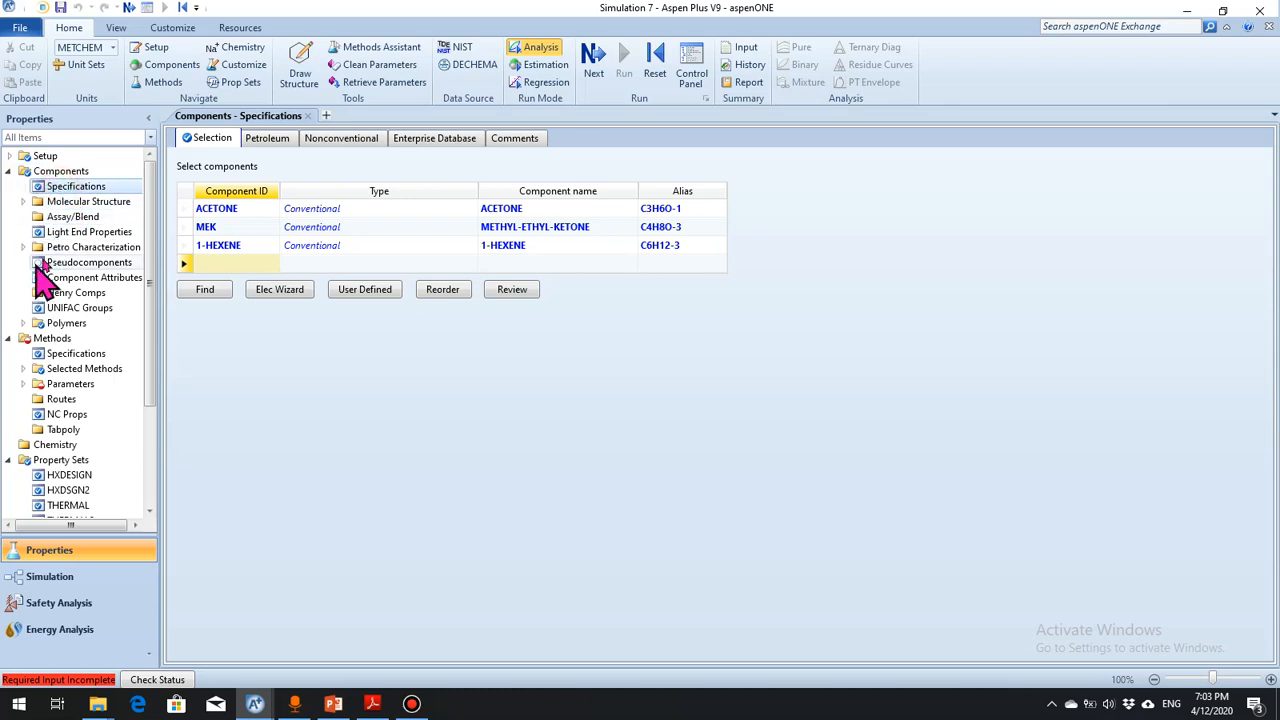
{"action": "left_click", "coordinate": [12, 174]}
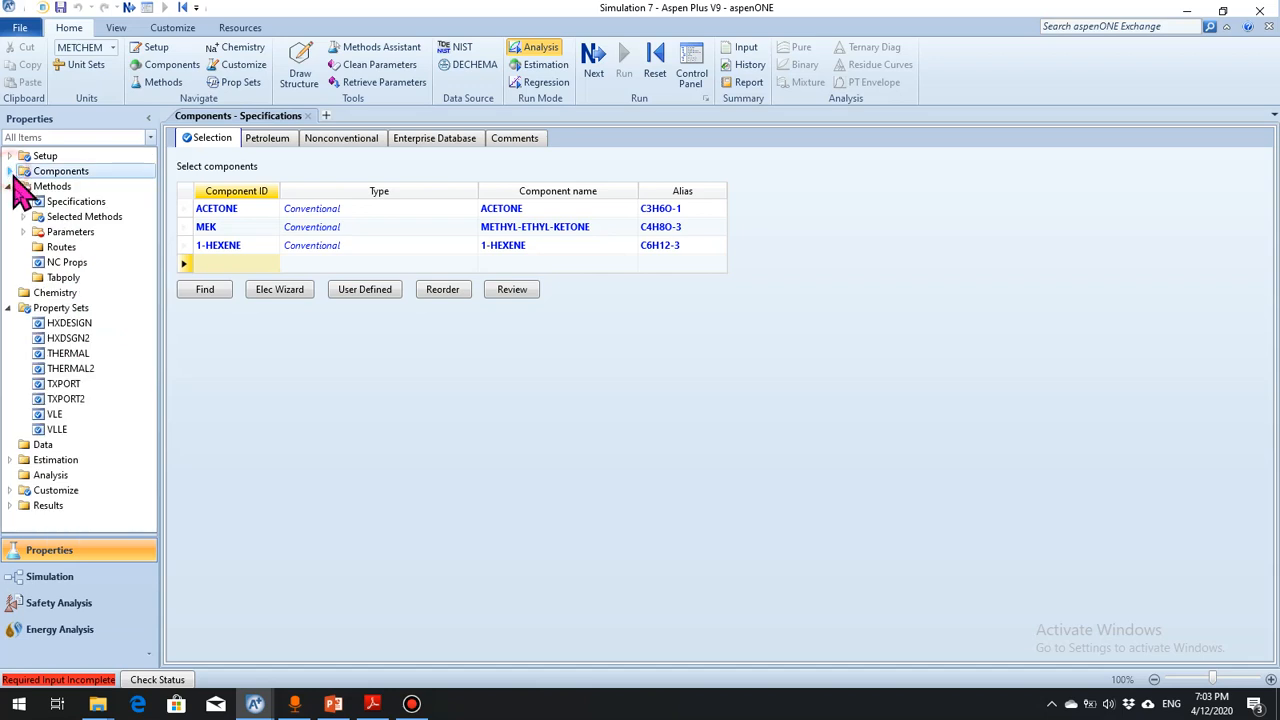
{"action": "left_click", "coordinate": [62, 201]}
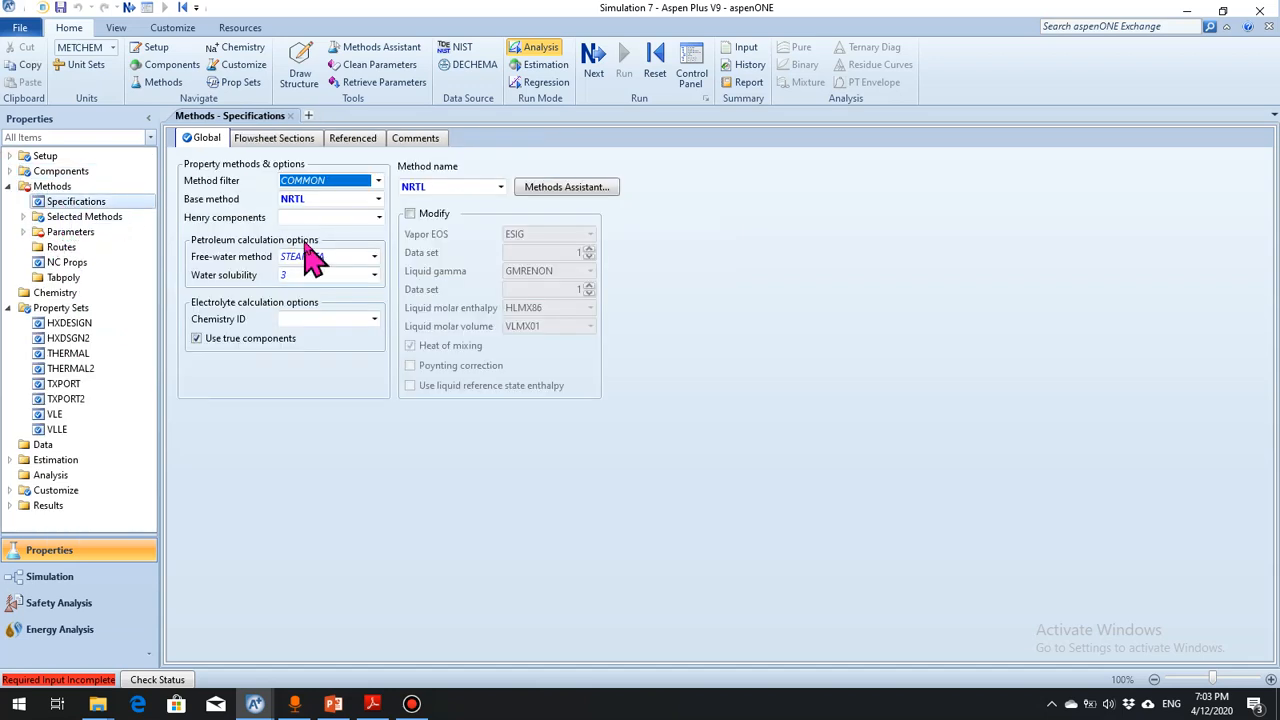
Consult the Methods Assistant by component type for a chemical system that is not above 10 bars, and close it
{"action": "left_click", "coordinate": [576, 194]}
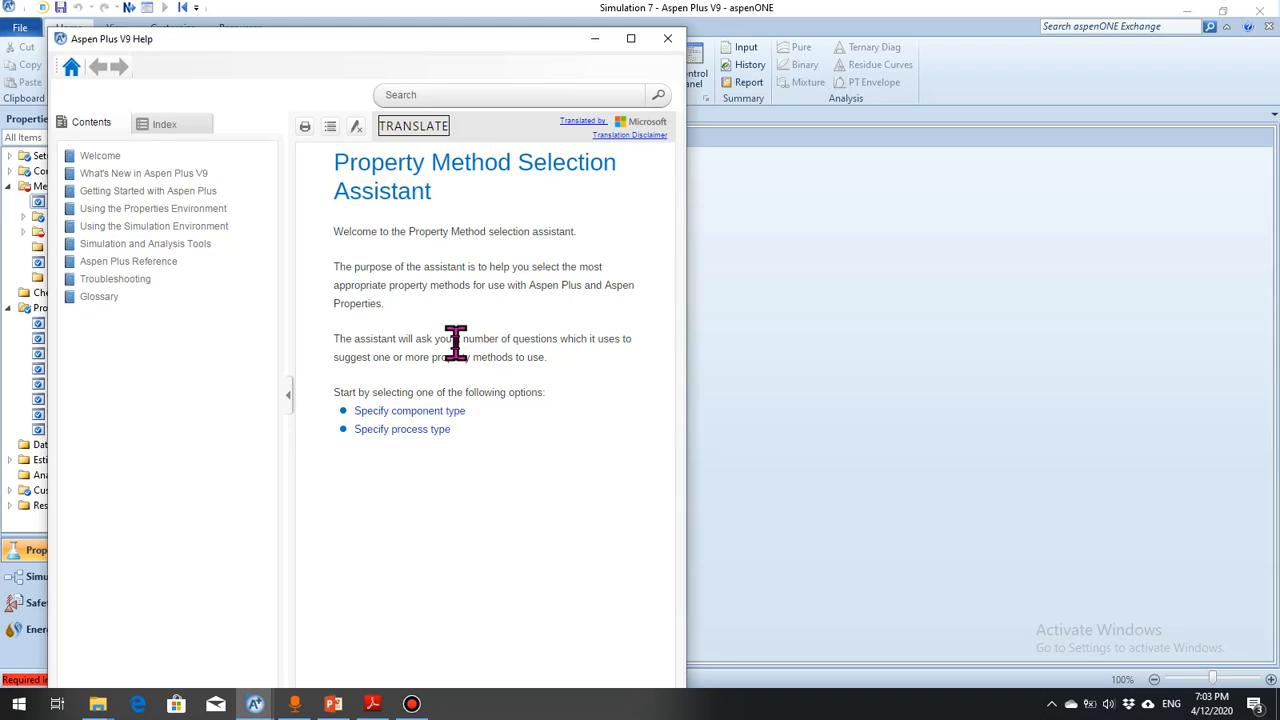
{"action": "left_click", "coordinate": [418, 414]}
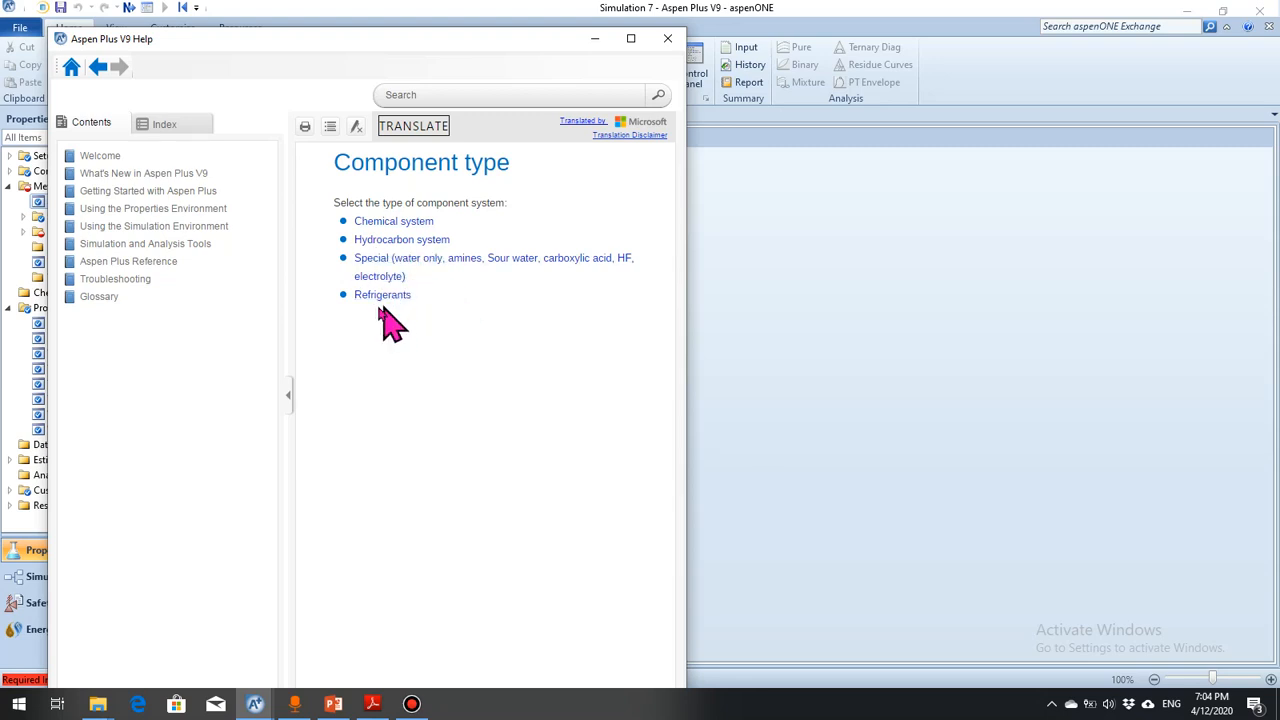
{"action": "left_click", "coordinate": [380, 222]}
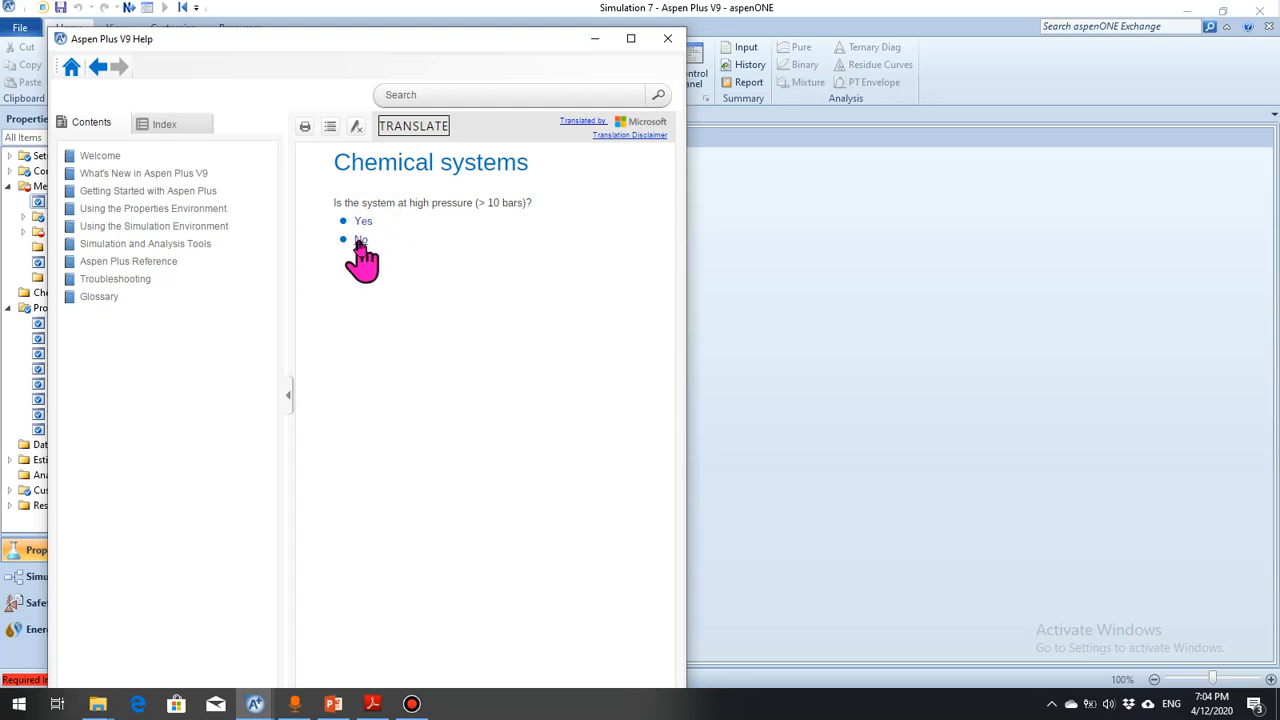
{"action": "left_click", "coordinate": [360, 242]}
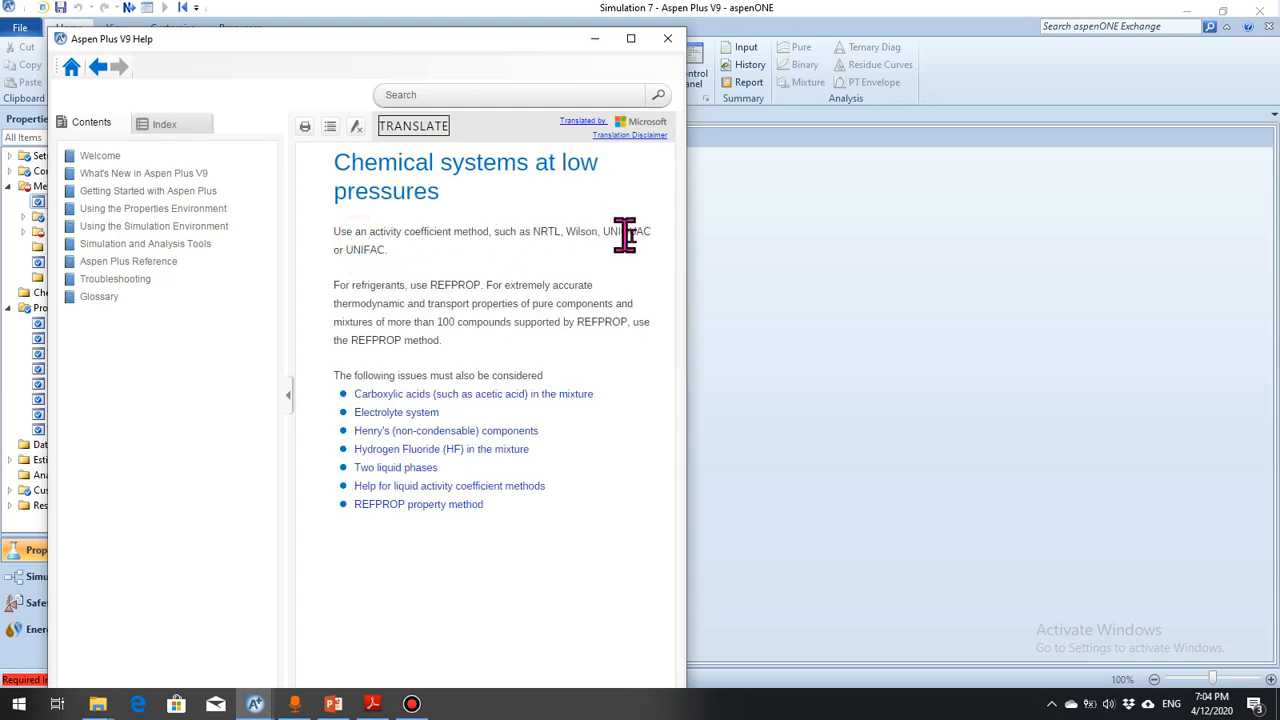
{"action": "left_click", "coordinate": [668, 38]}
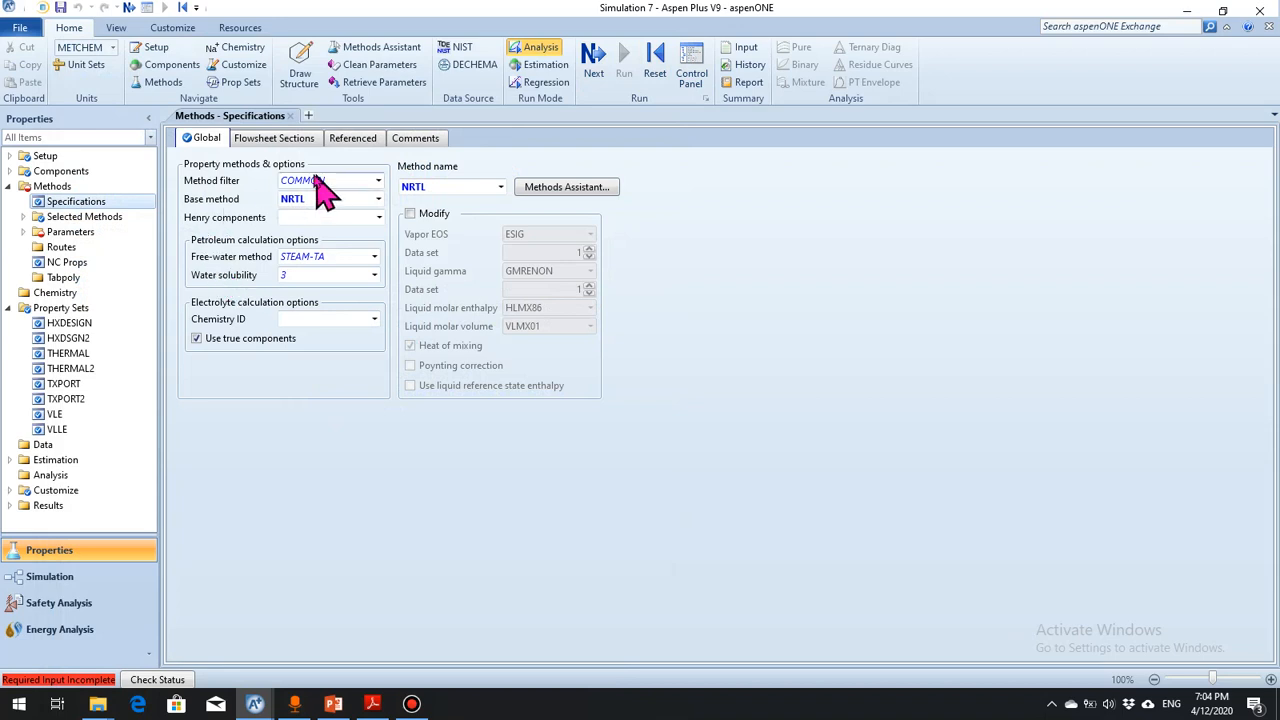
Open the NRTL-1 binary interaction parameters and enable estimation of missing parameters by UNIFAC
{"action": "left_click", "coordinate": [22, 232]}
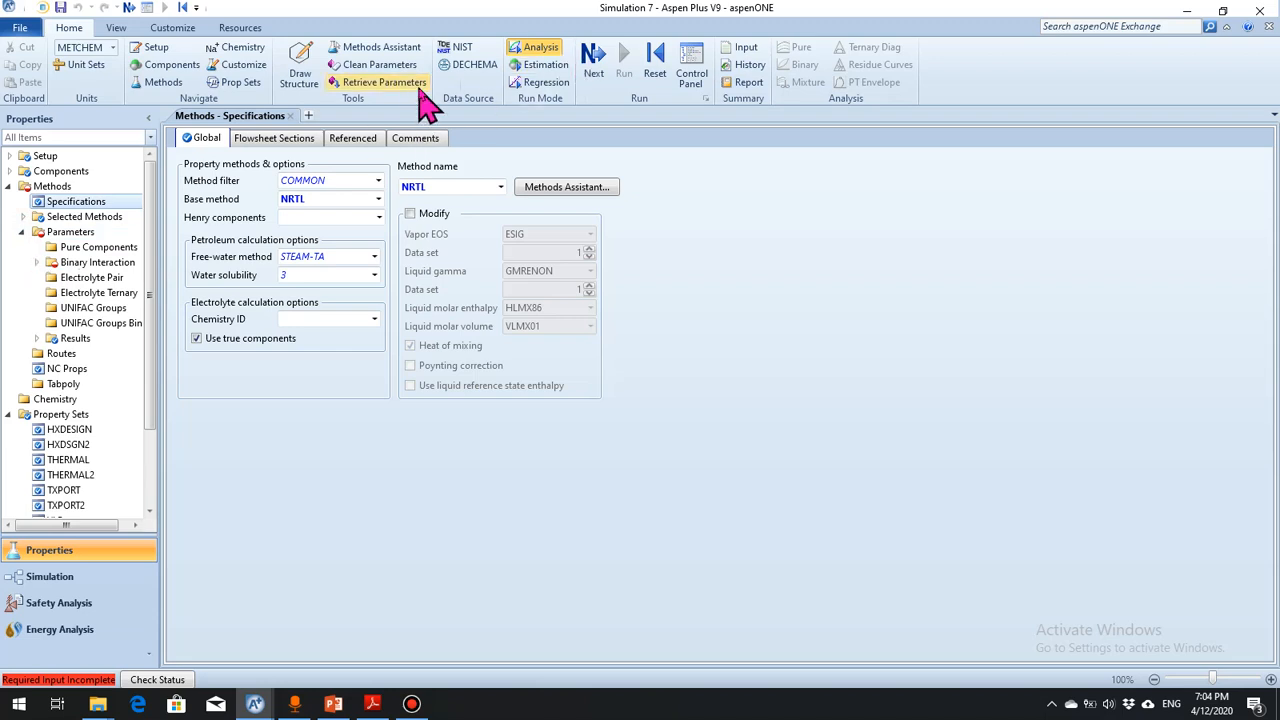
{"action": "left_click", "coordinate": [37, 262]}
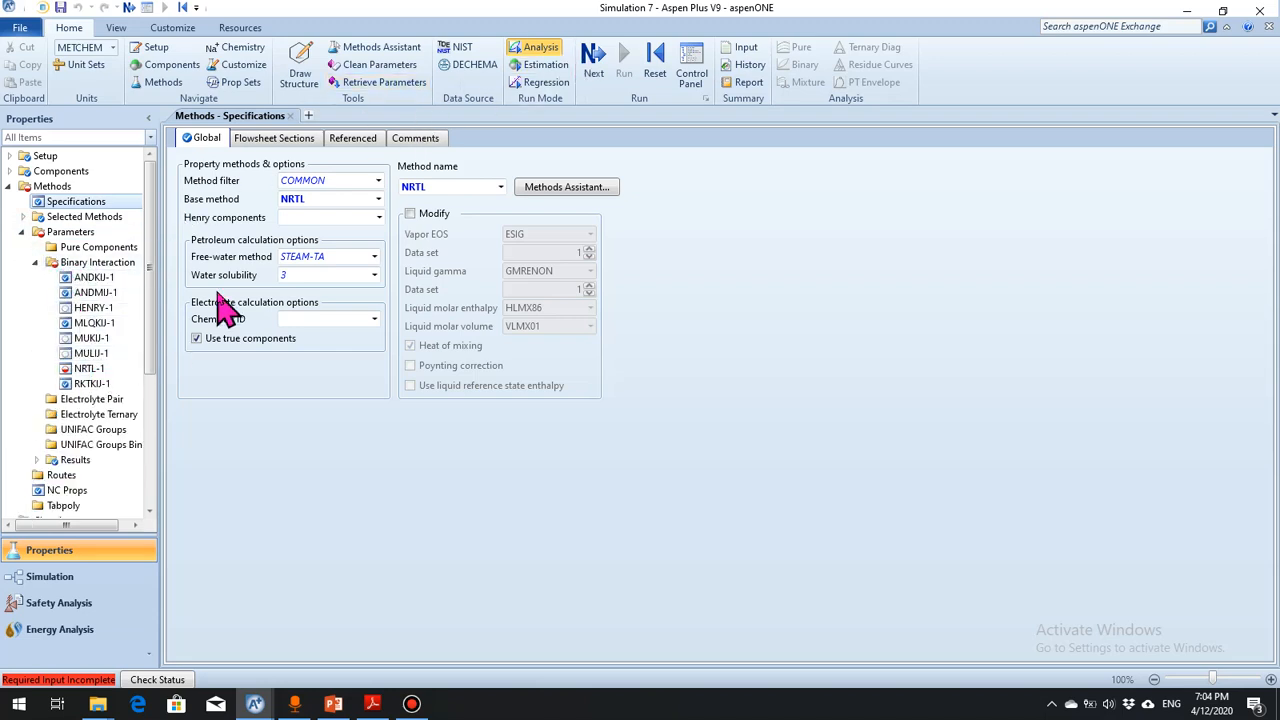
{"action": "left_click", "coordinate": [594, 62]}
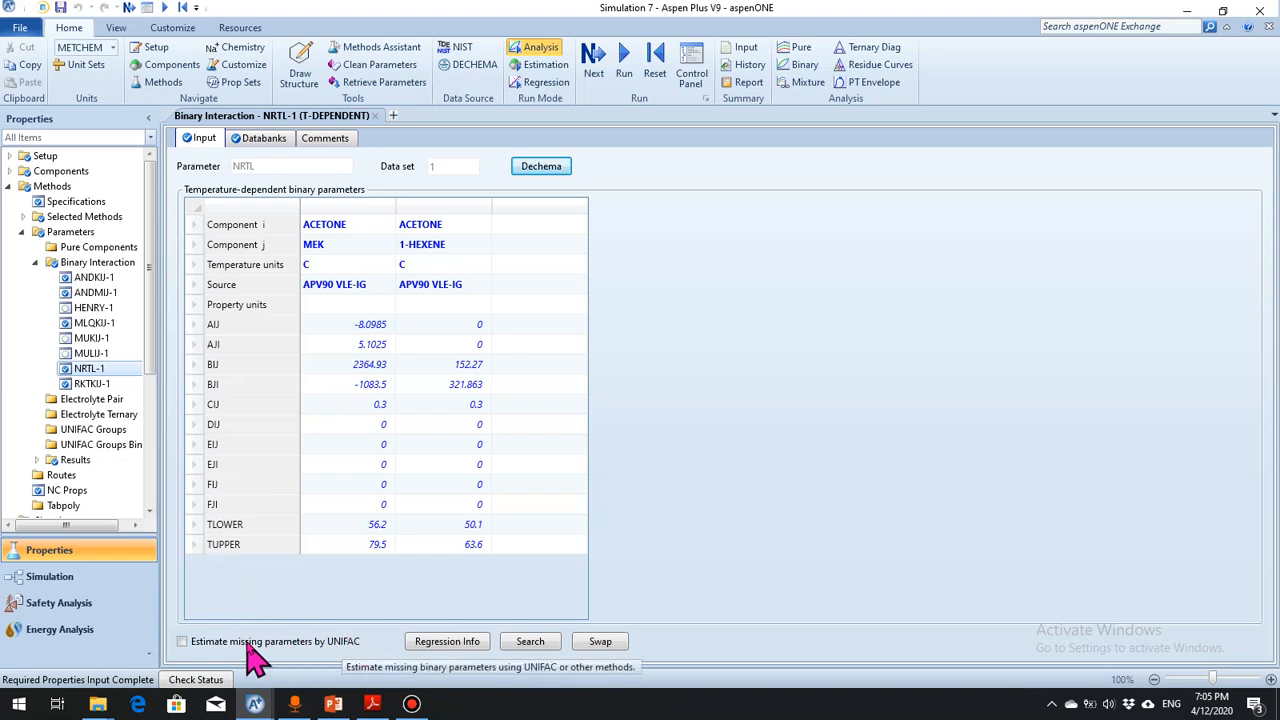
{"action": "left_click", "coordinate": [182, 642]}
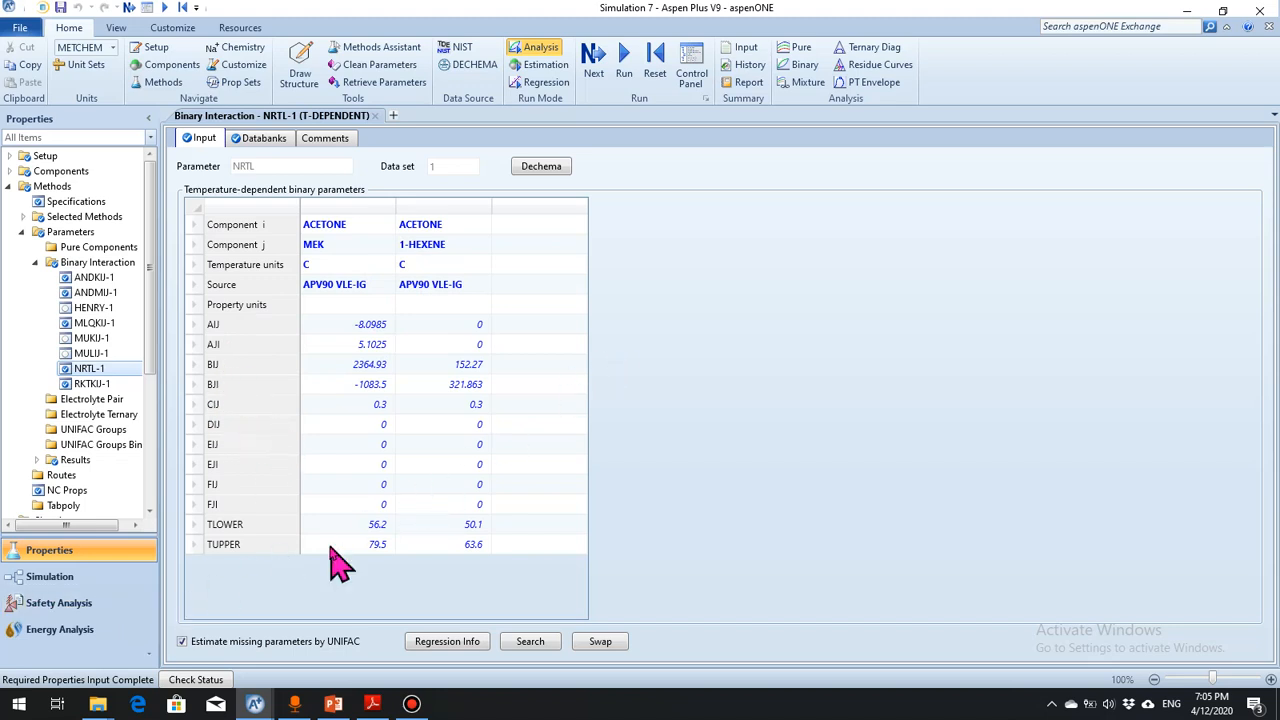
Search the help for "nrtl model" and open the NRTL (Non-Random Two-Liquid) topic from the activity coefficient models
{"action": "left_click", "coordinate": [1247, 27]}
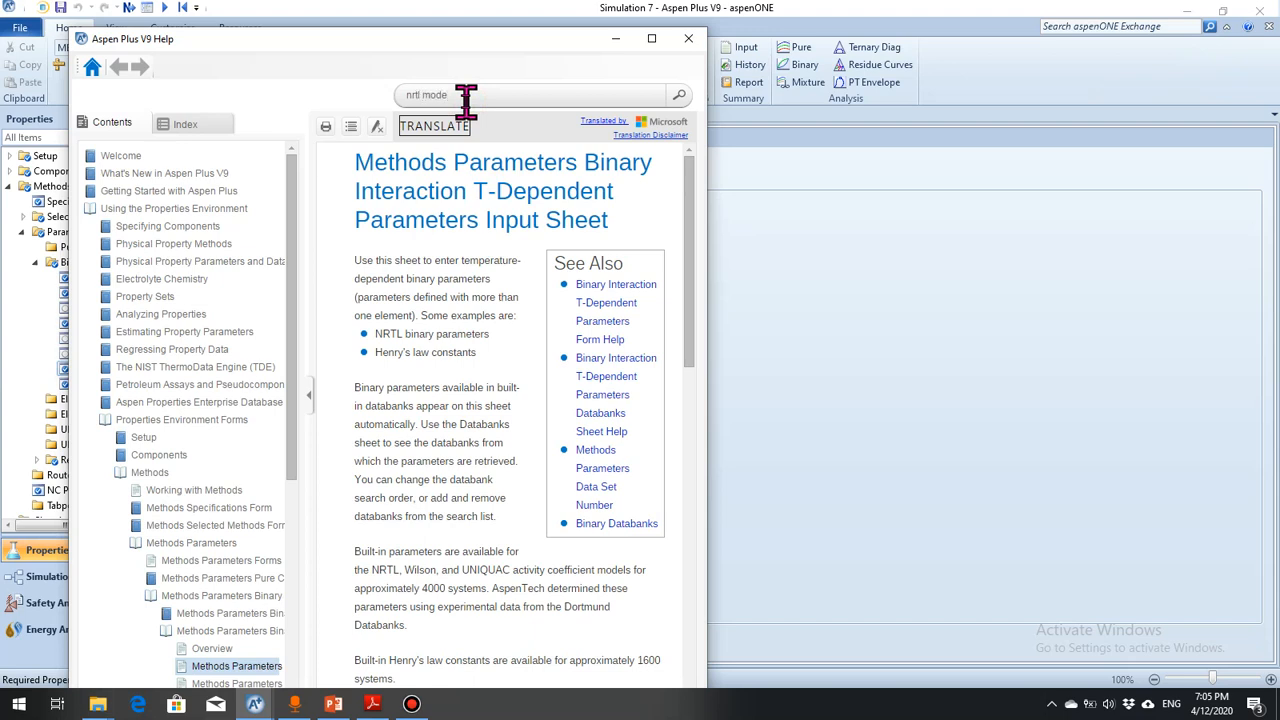
{"action": "key", "text": "Return"}
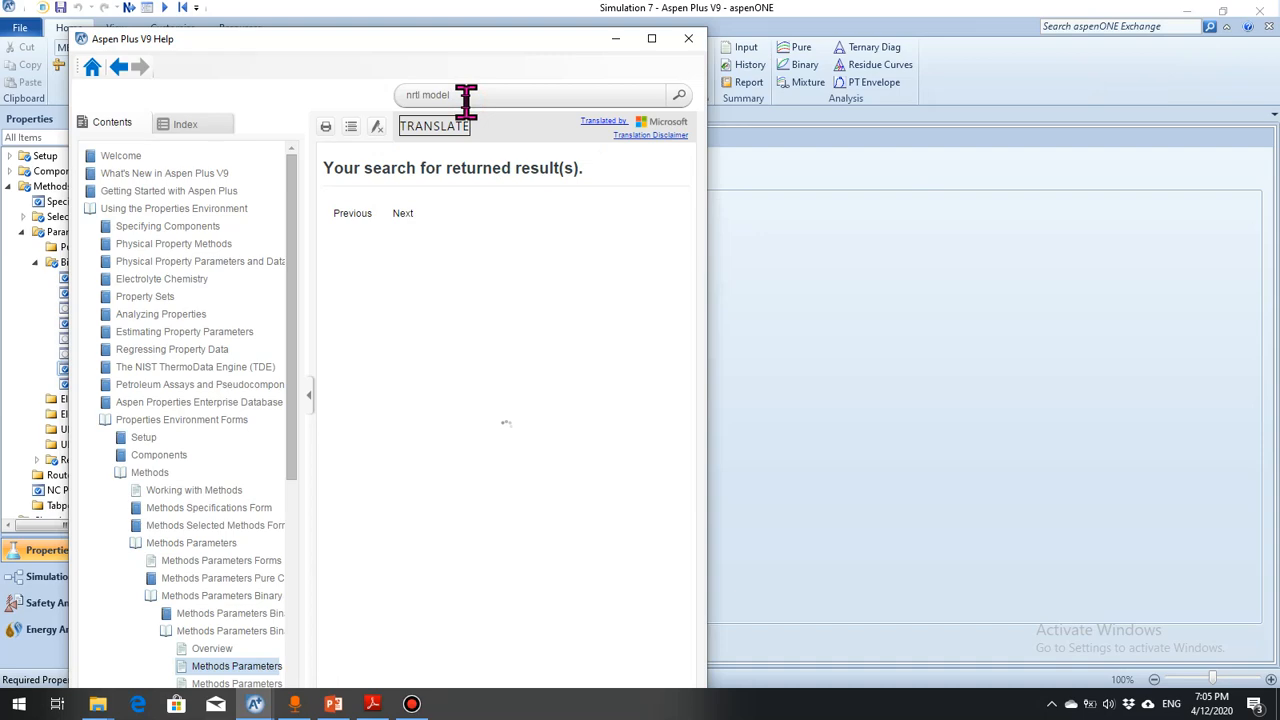
{"action": "left_click", "coordinate": [651, 40]}
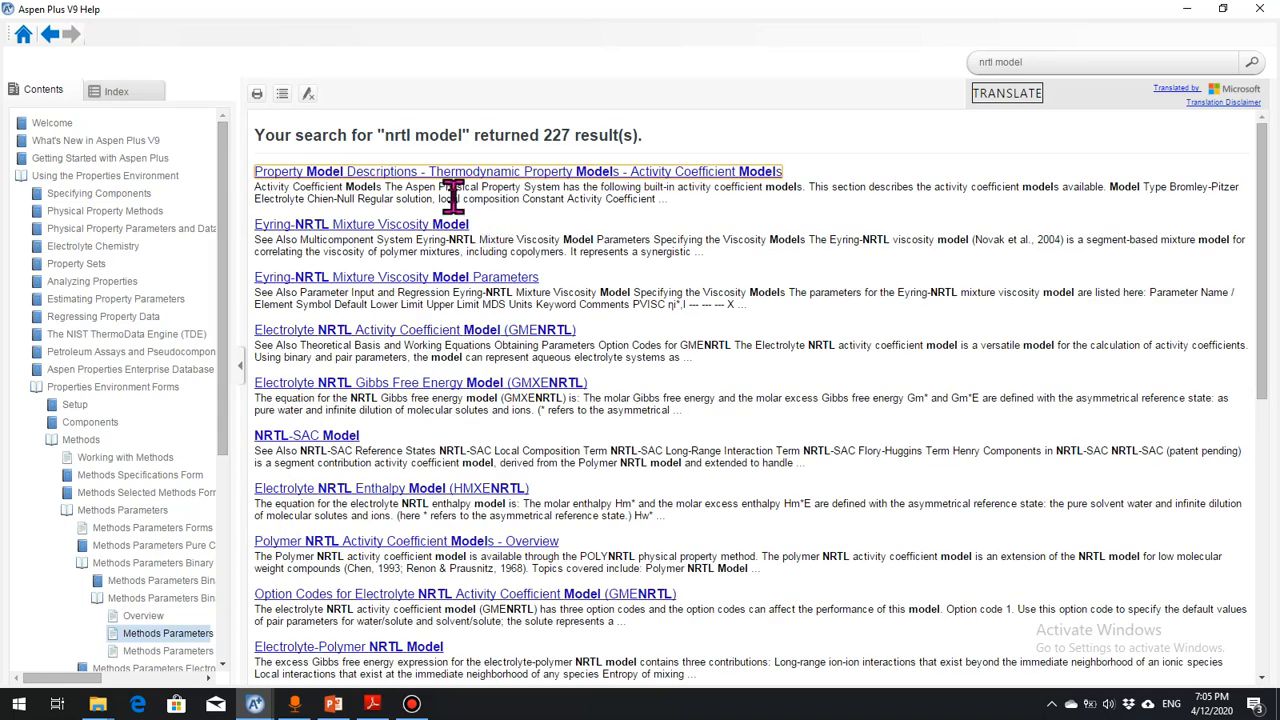
{"action": "left_click", "coordinate": [443, 171]}
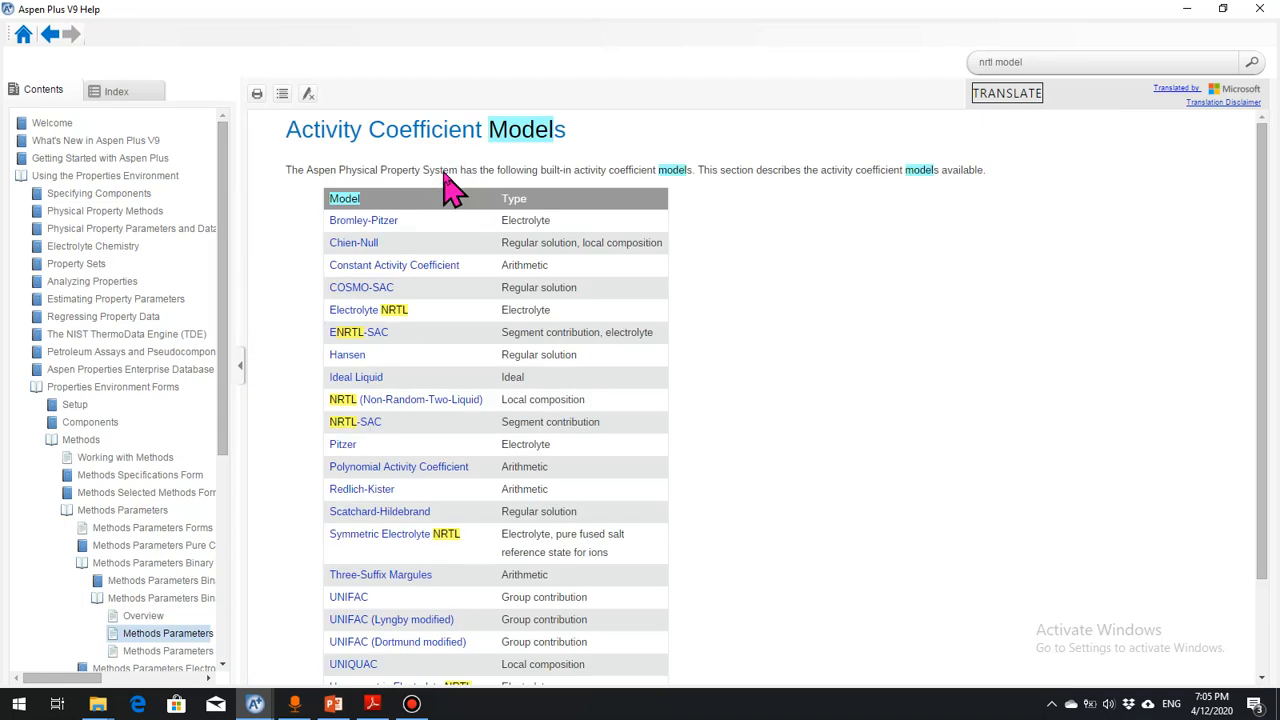
{"action": "left_click", "coordinate": [405, 404]}
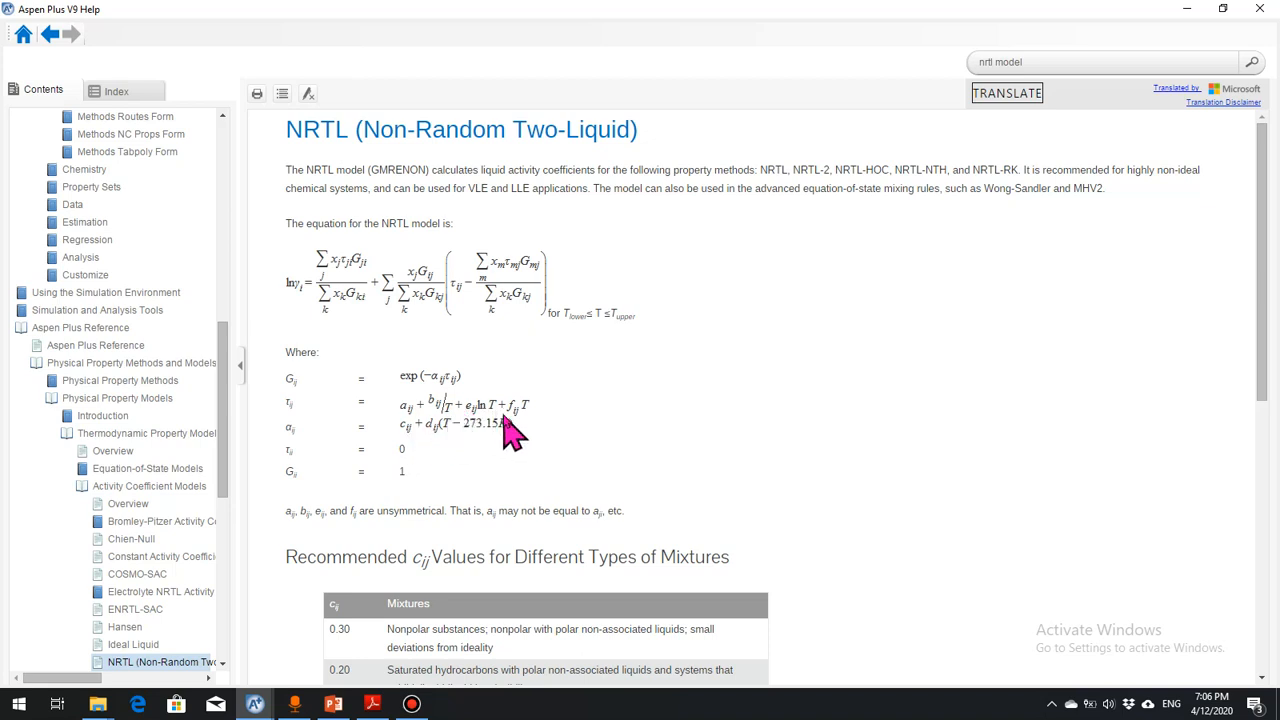
Return to the simulation window and run the property calculation to estimate the missing NRTL binary parameters
{"action": "mouse_move", "coordinate": [255, 702]}
{"action": "left_click", "coordinate": [230, 672]}
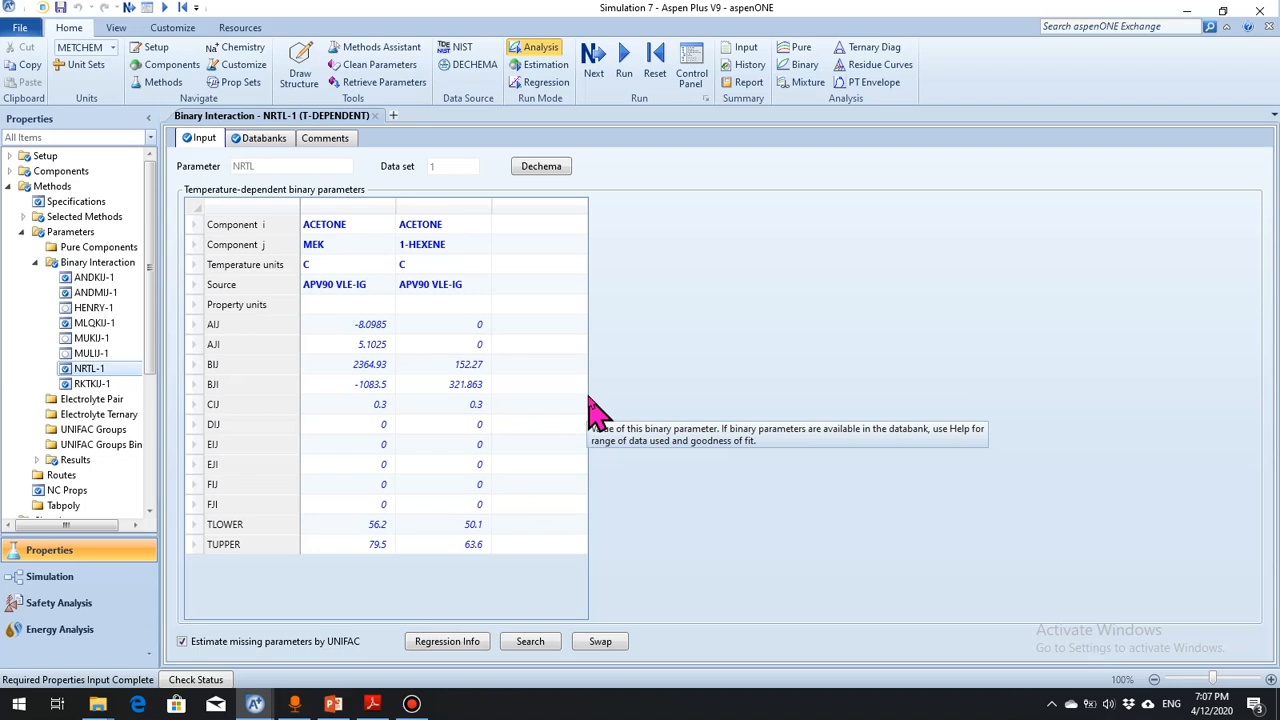
{"action": "left_click", "coordinate": [621, 58]}
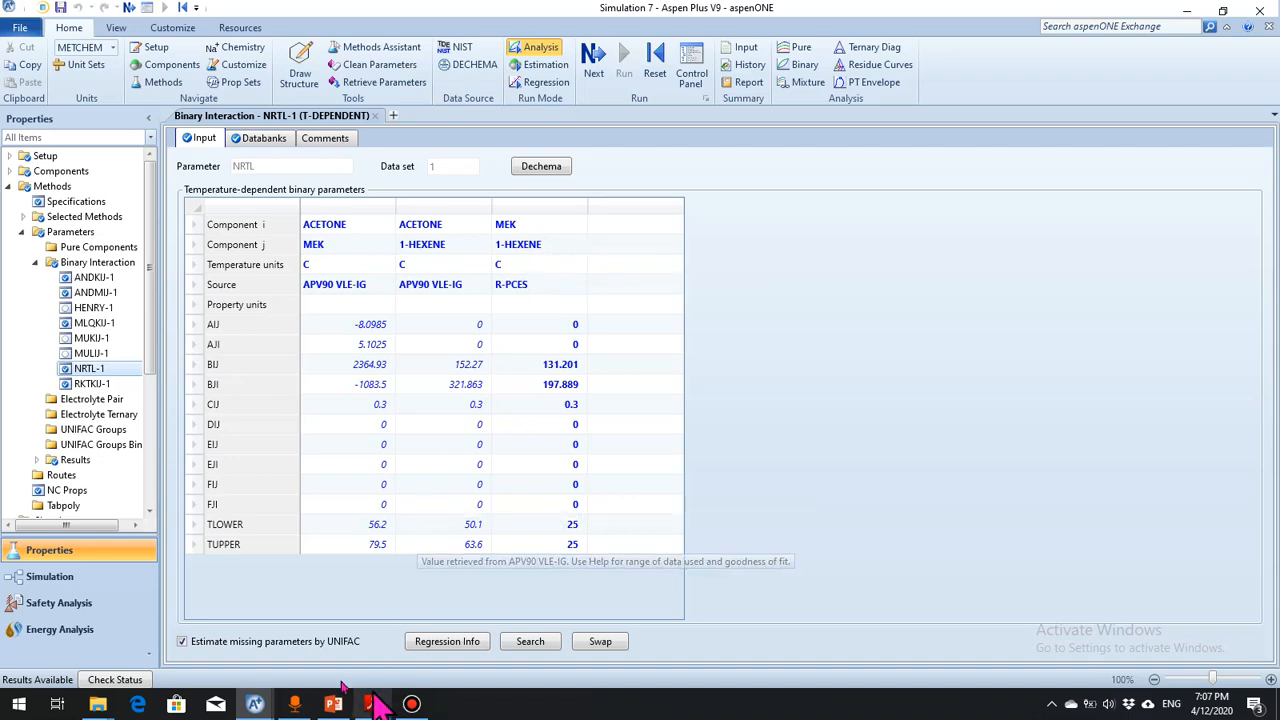
Switch to the PowerPoint slides and review the property method accuracy improvement and Binary Analysis slides for MEK and 1-hexene
{"action": "left_click", "coordinate": [333, 704]}
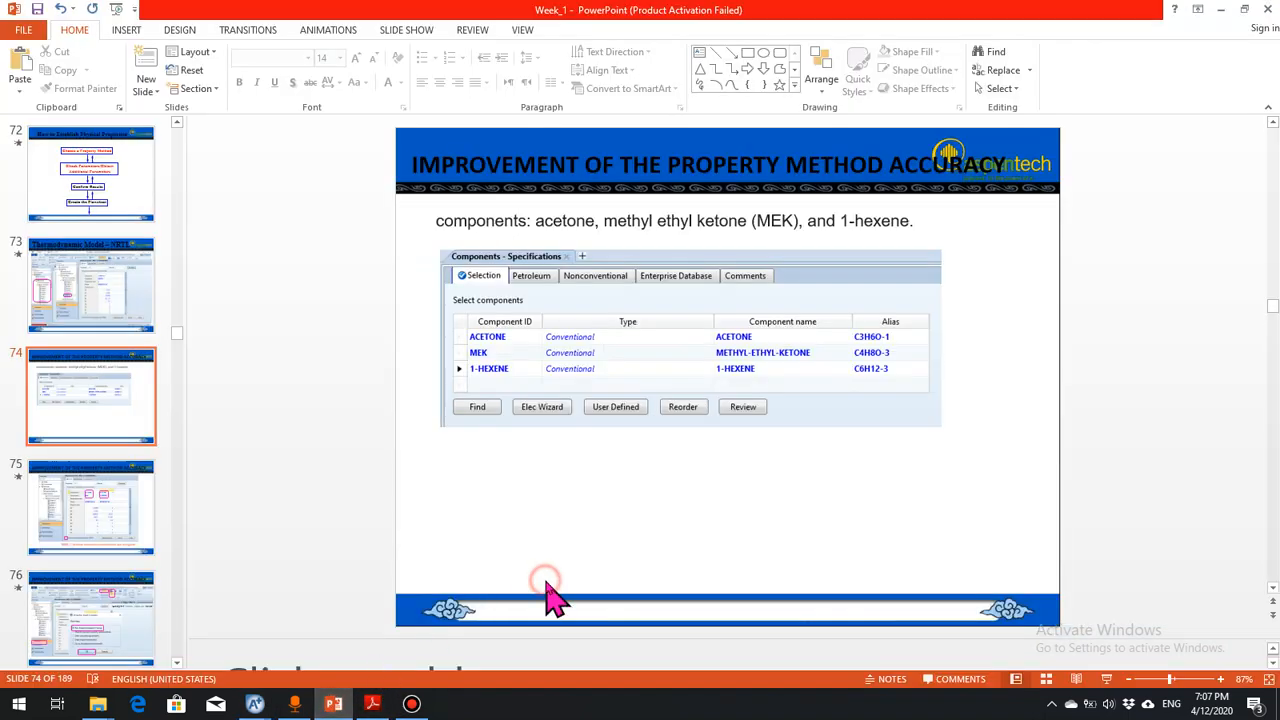
{"action": "scroll", "coordinate": [553, 598], "scroll_direction": "down", "scroll_amount": 1}
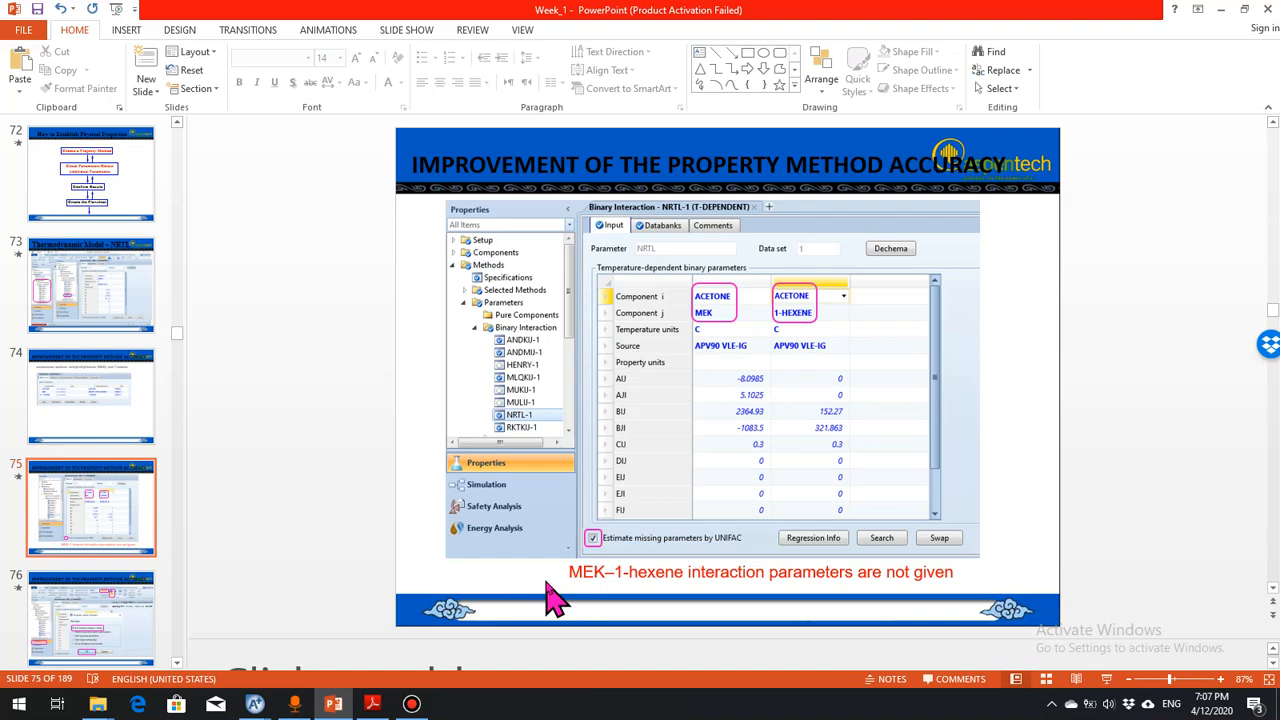
{"action": "scroll", "coordinate": [553, 598], "scroll_direction": "down", "scroll_amount": 1}
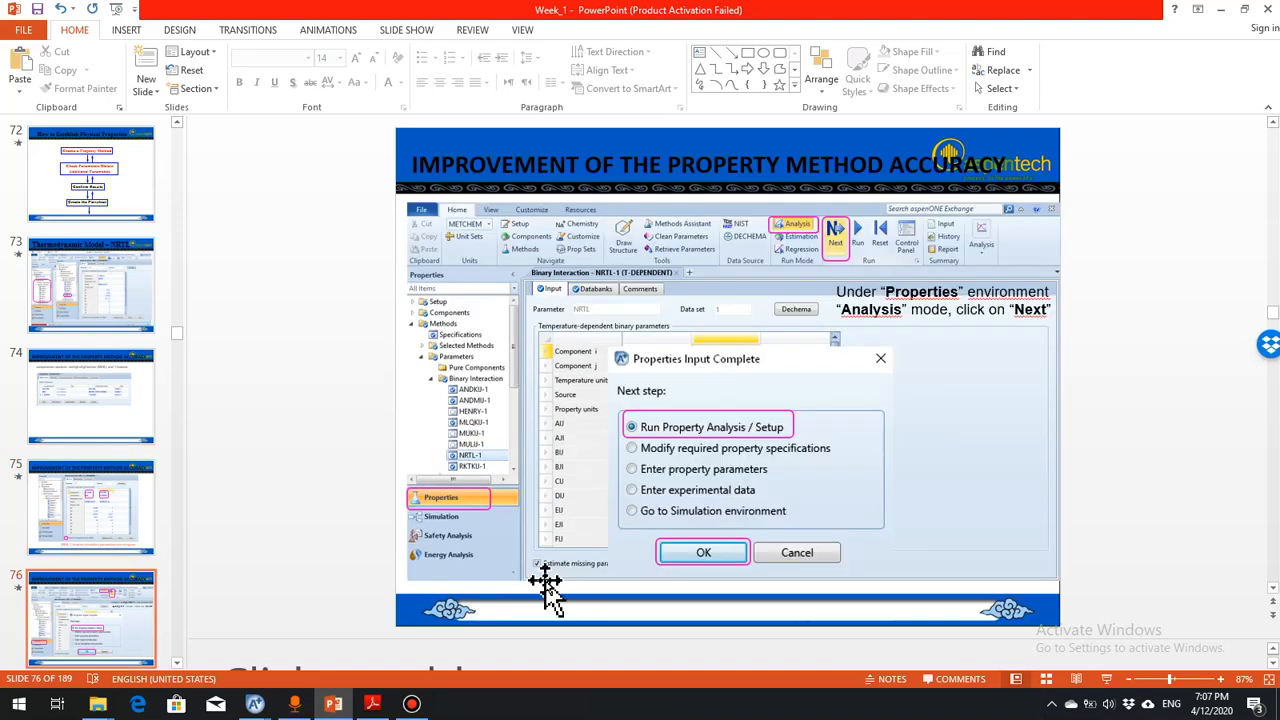
{"action": "scroll", "coordinate": [553, 598], "scroll_direction": "down", "scroll_amount": 1}
{"action": "scroll", "coordinate": [553, 598], "scroll_direction": "down", "scroll_amount": 1}
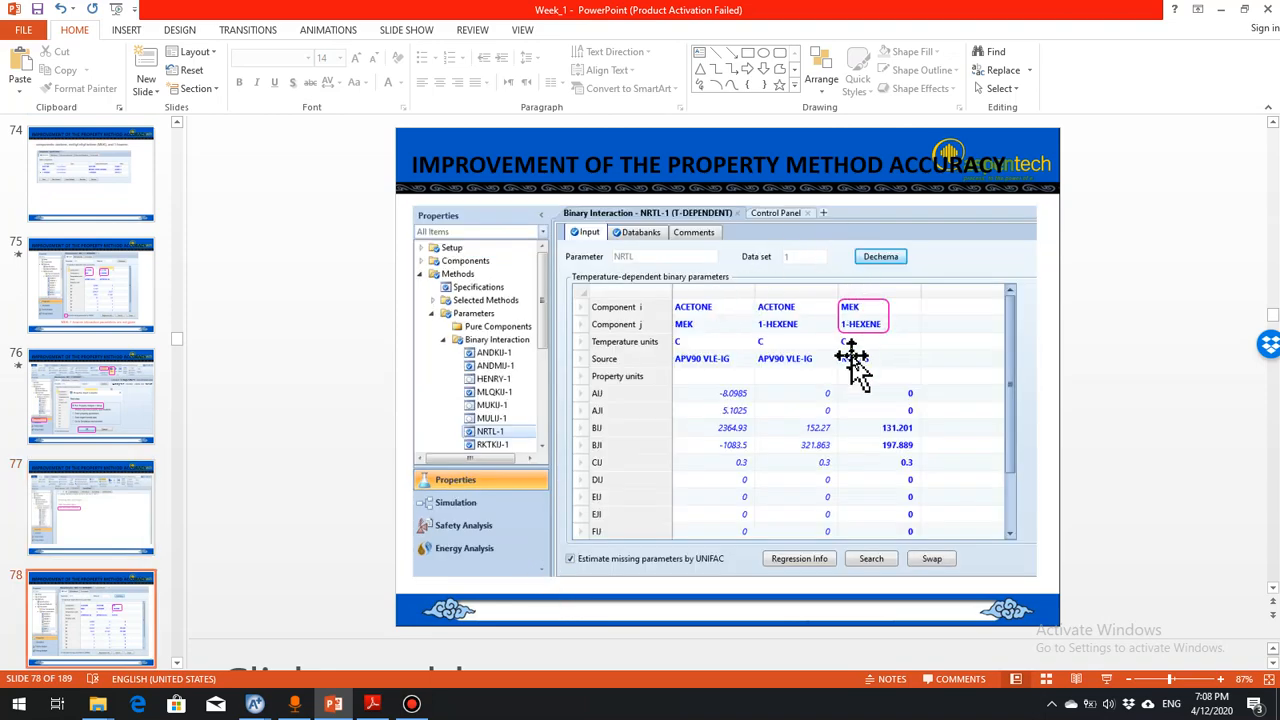
{"action": "scroll", "coordinate": [852, 365], "scroll_direction": "down", "scroll_amount": 1}
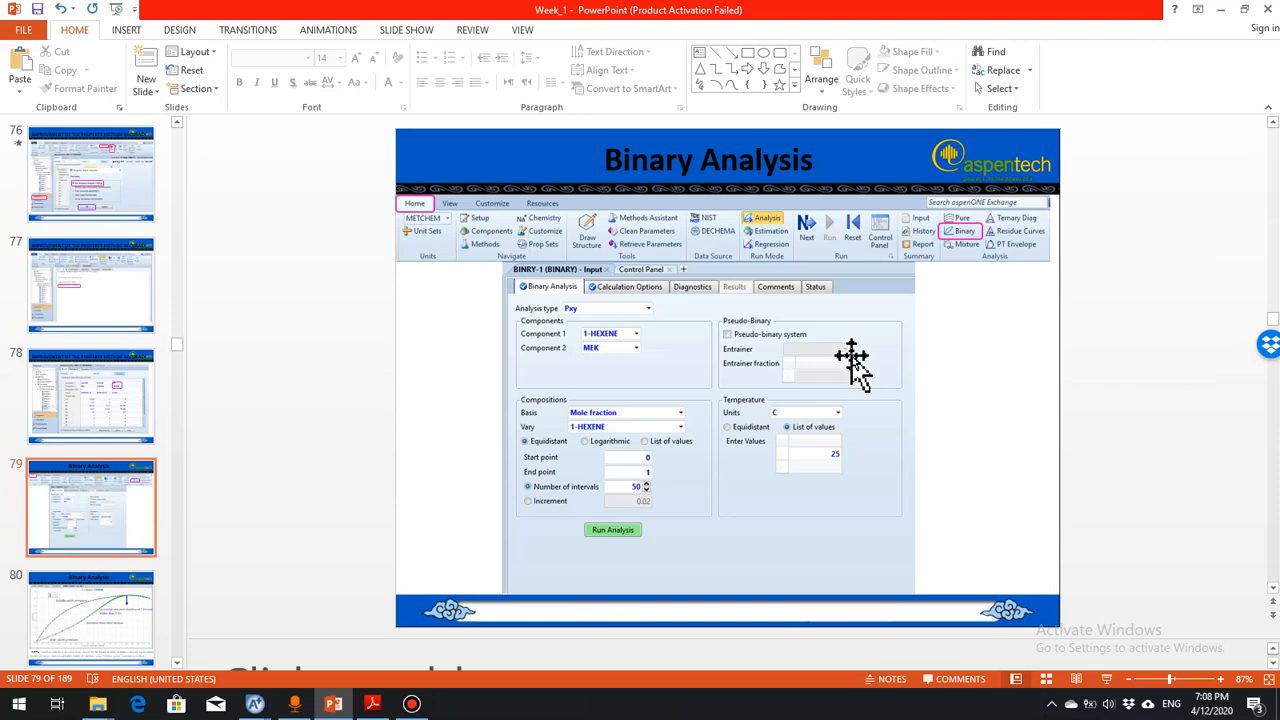
{"action": "scroll", "coordinate": [852, 365], "scroll_direction": "down", "scroll_amount": 1}
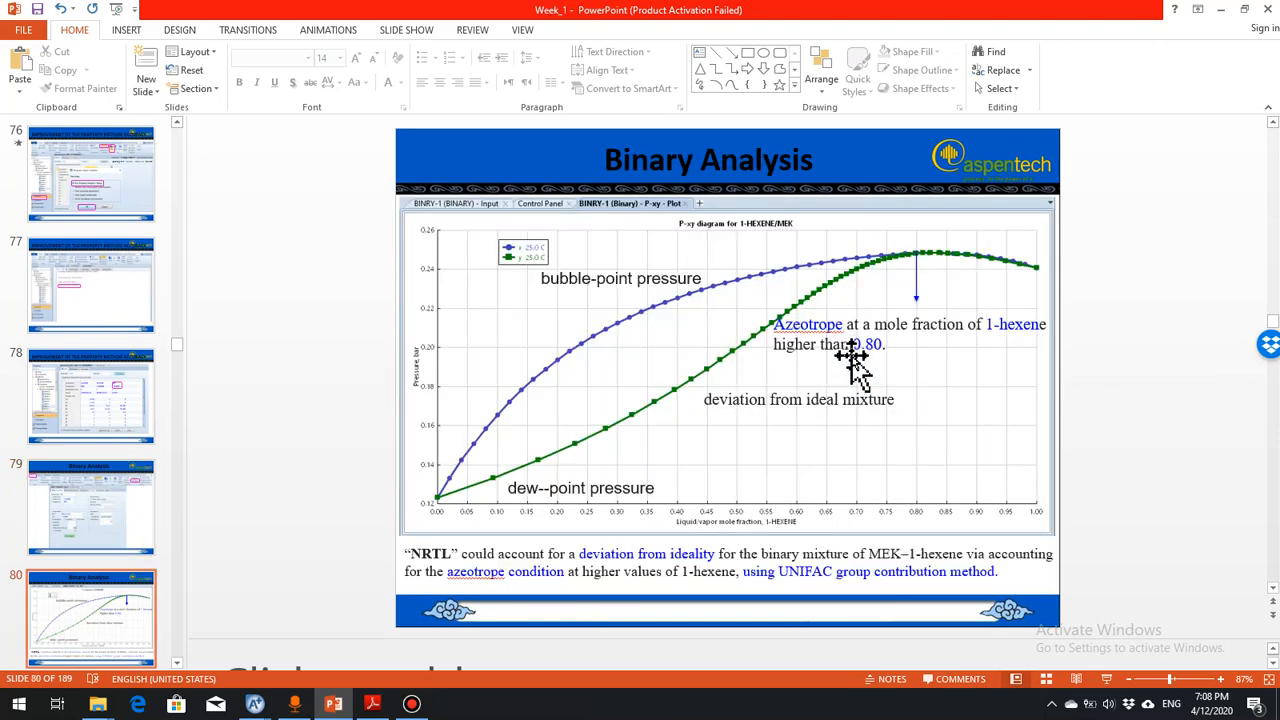
{"action": "scroll", "coordinate": [852, 365], "scroll_direction": "up", "scroll_amount": 1}
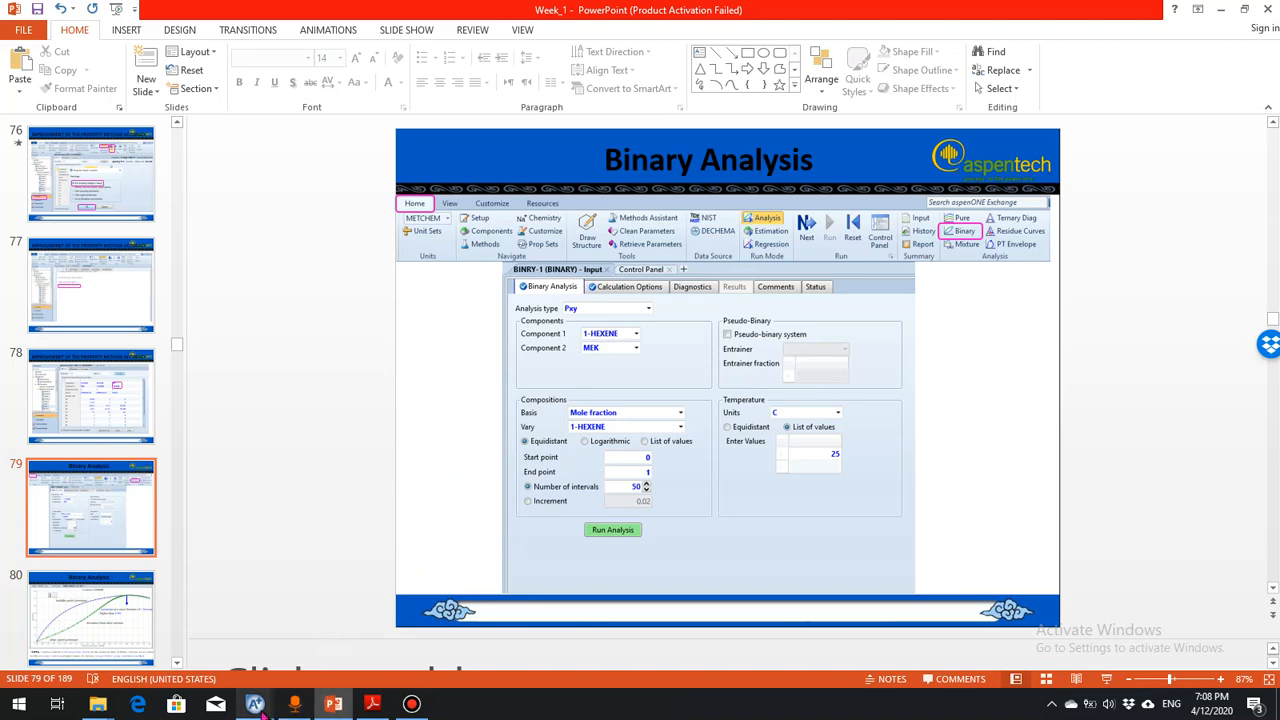
Return to the Aspen Plus simulation and create a binary analysis in Analysis run mode
{"action": "mouse_move", "coordinate": [255, 704]}
{"action": "left_click", "coordinate": [251, 640]}
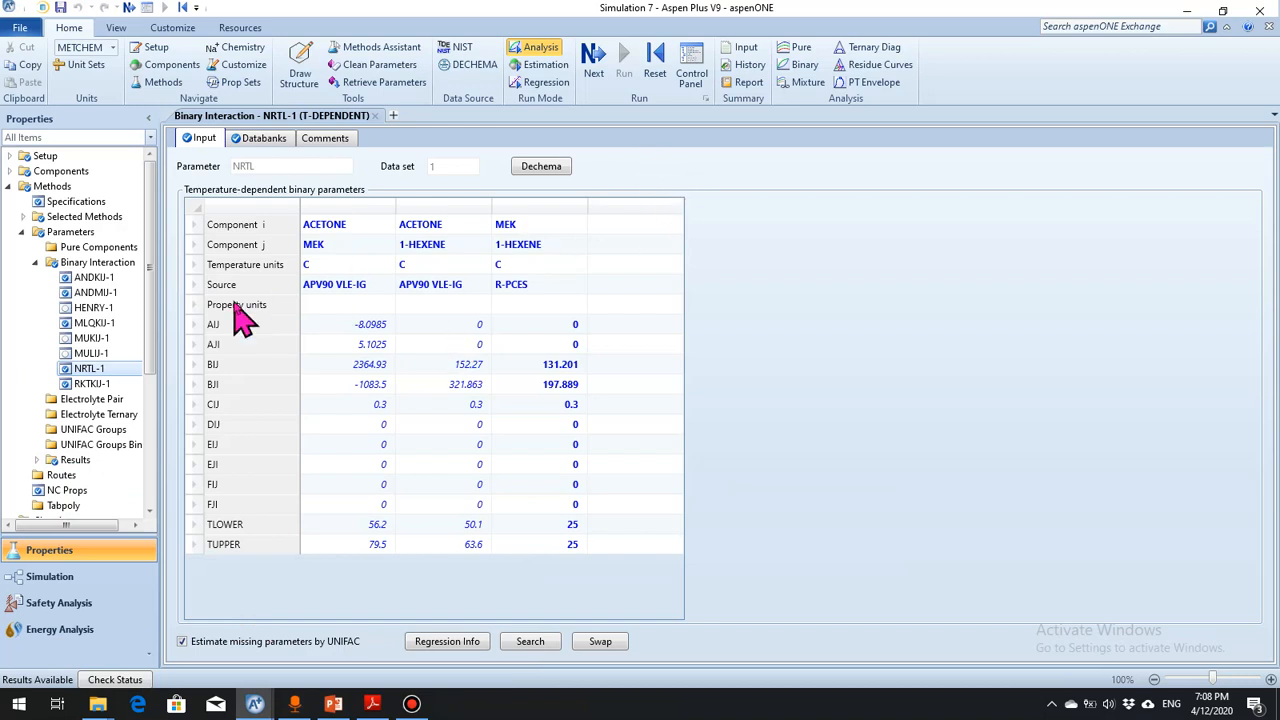
{"action": "left_click", "coordinate": [10, 186]}
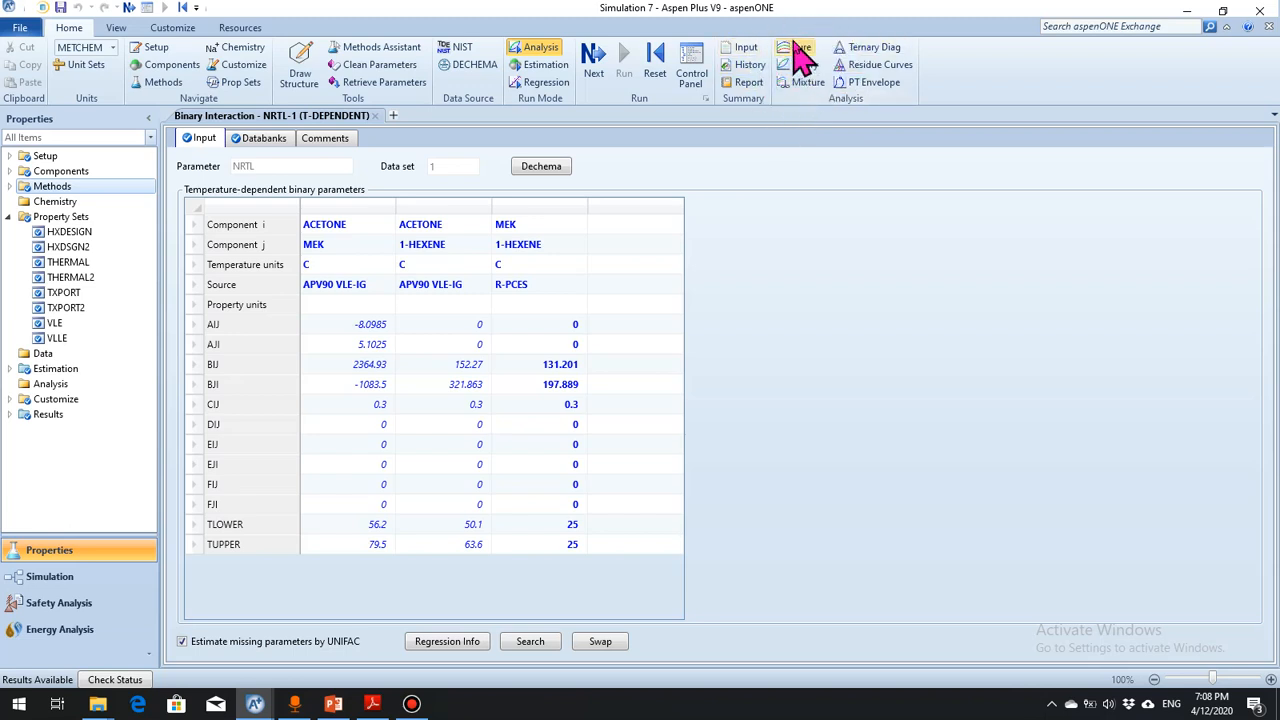
{"action": "left_click", "coordinate": [550, 50]}
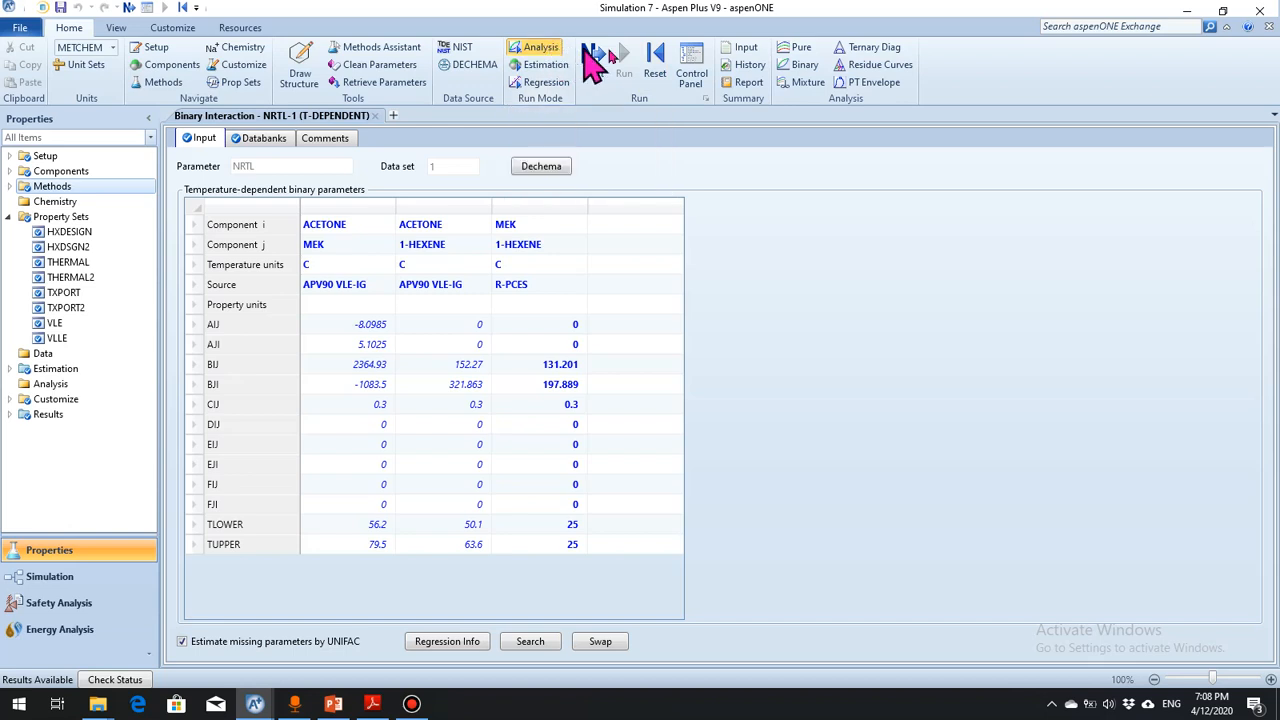
{"action": "left_click", "coordinate": [808, 70]}
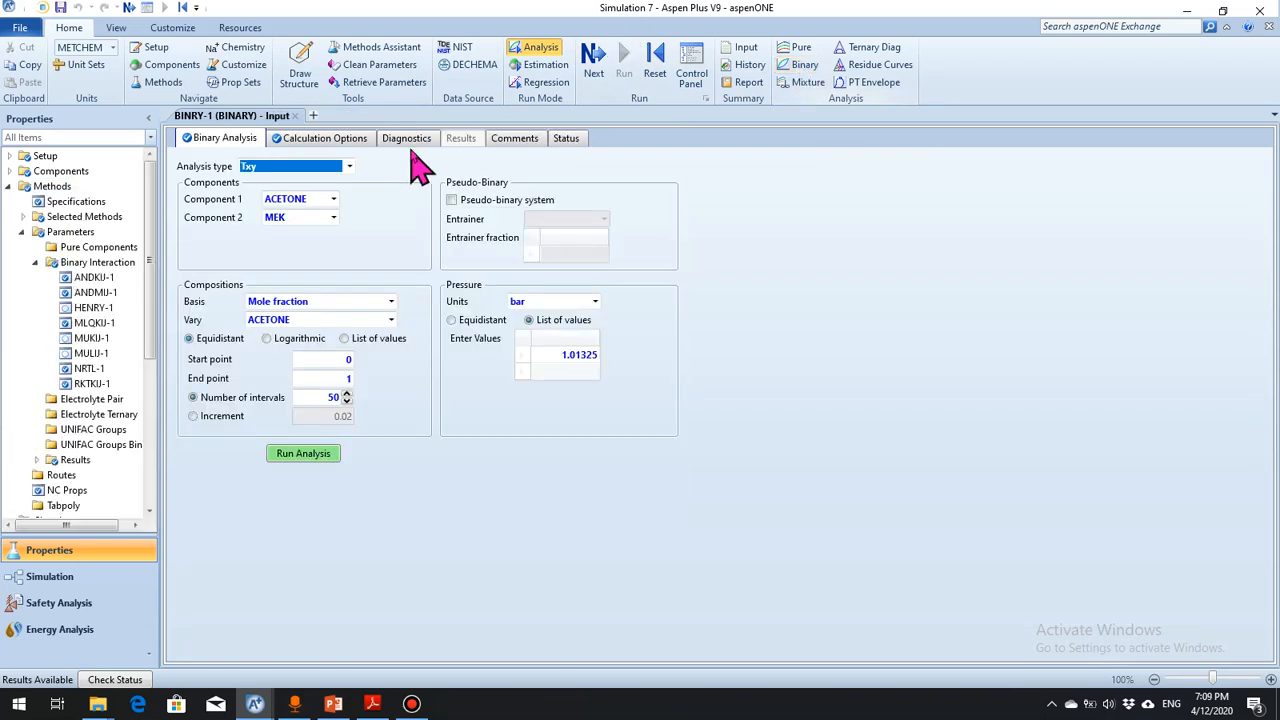
Set component 1 of the binary analysis to 1-HEXENE and the analysis type to Pxy
{"action": "left_click", "coordinate": [349, 167]}
{"action": "left_click", "coordinate": [332, 198]}
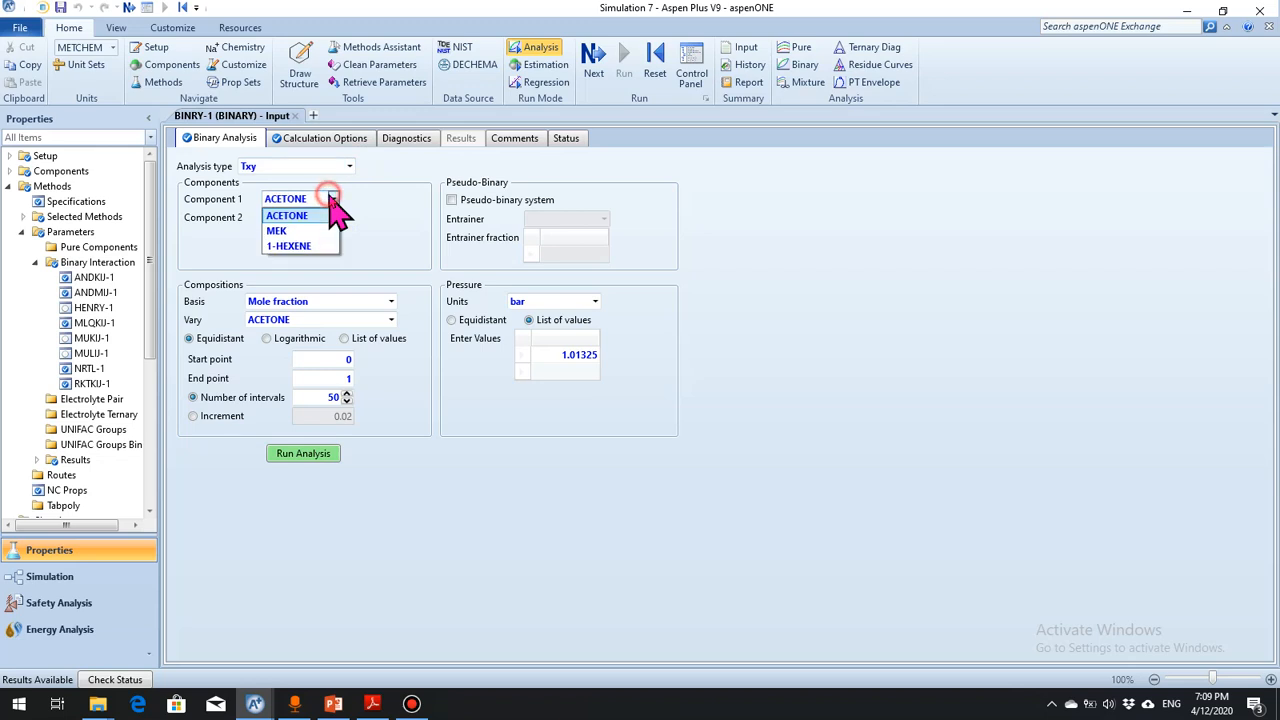
{"action": "left_click", "coordinate": [295, 243]}
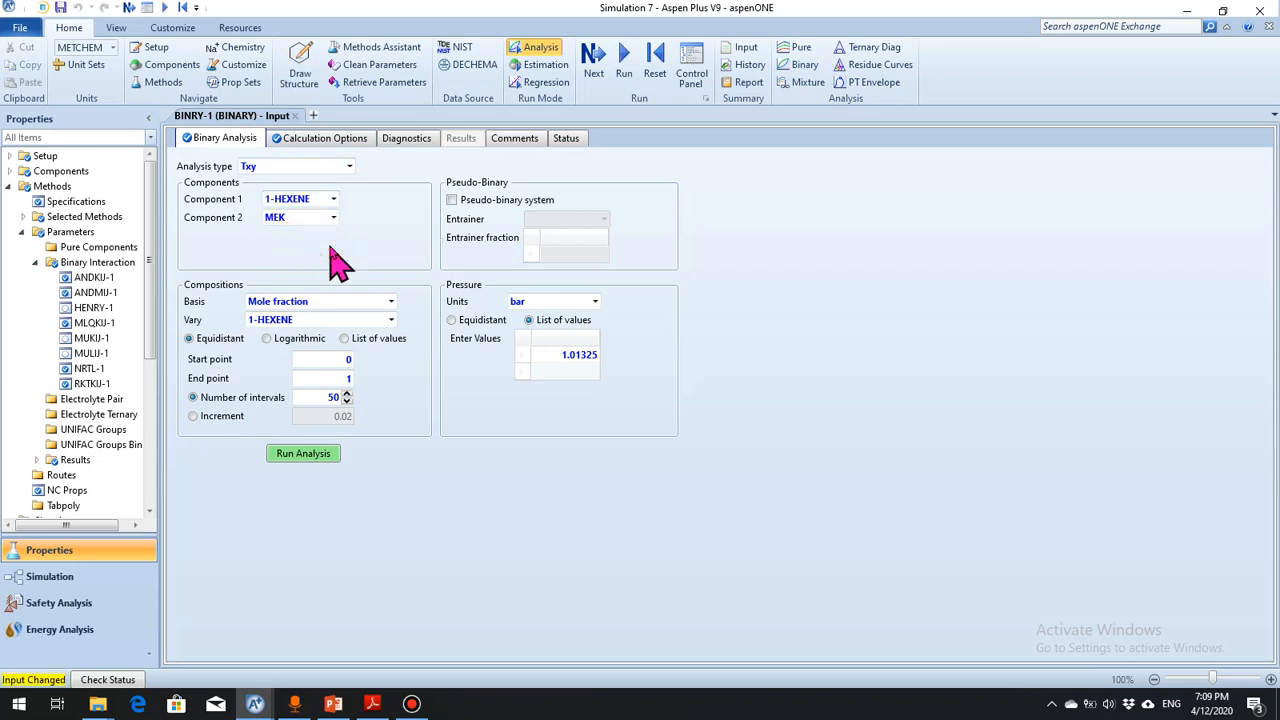
{"action": "left_click", "coordinate": [284, 164]}
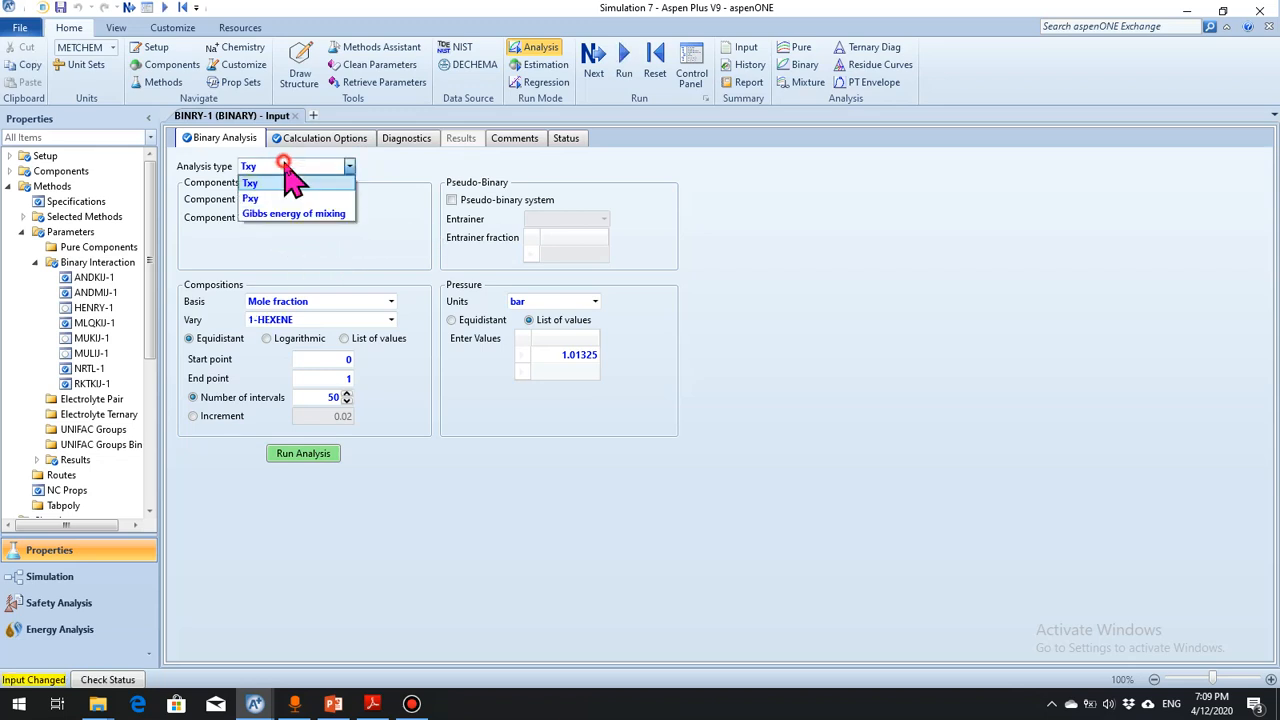
{"action": "left_click", "coordinate": [251, 198]}
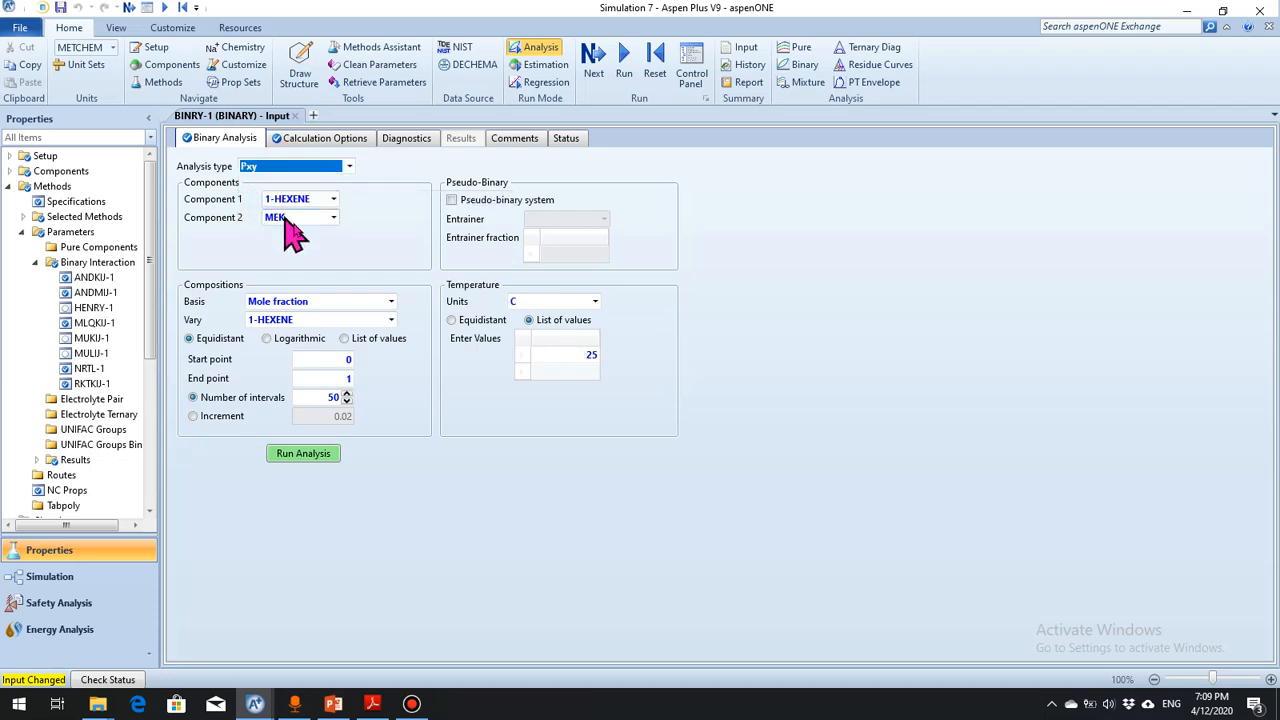
Check the calculation options of the binary analysis and run the Pxy analysis for 1-HEXENE and MEK
{"action": "left_click", "coordinate": [310, 455]}
{"action": "left_click", "coordinate": [302, 142]}
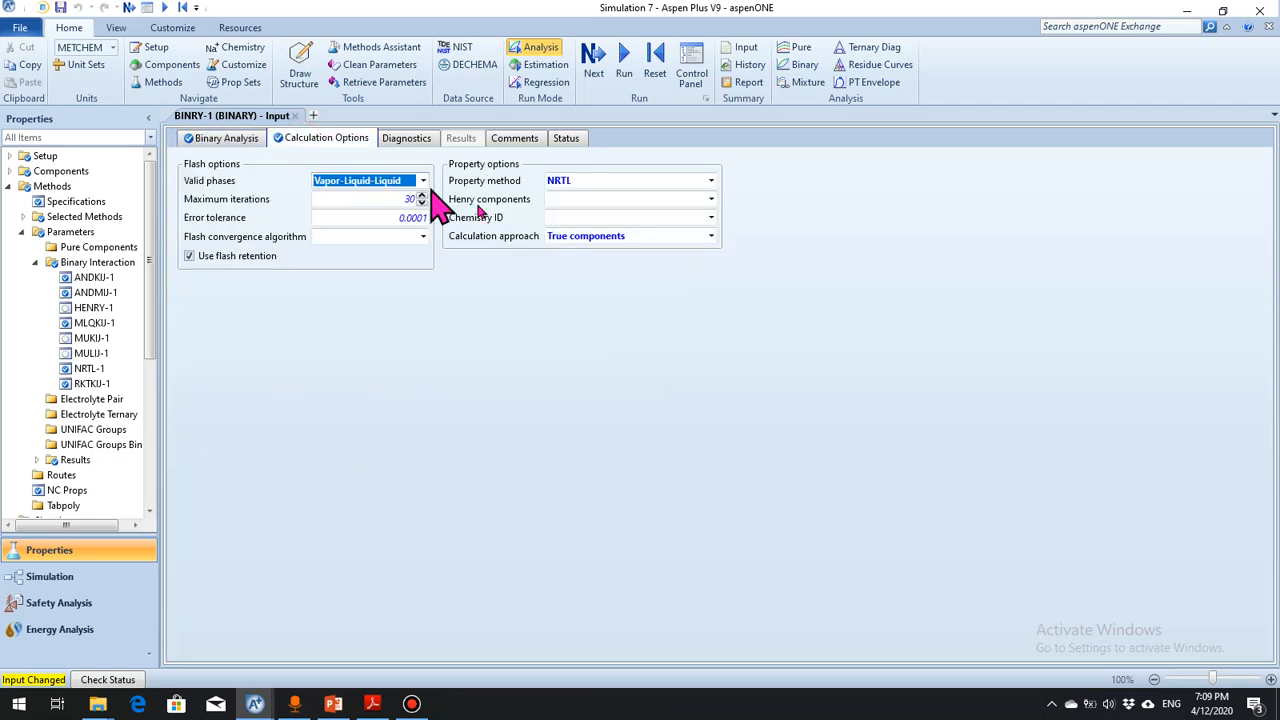
{"action": "left_click", "coordinate": [200, 141]}
{"action": "left_click", "coordinate": [305, 458]}
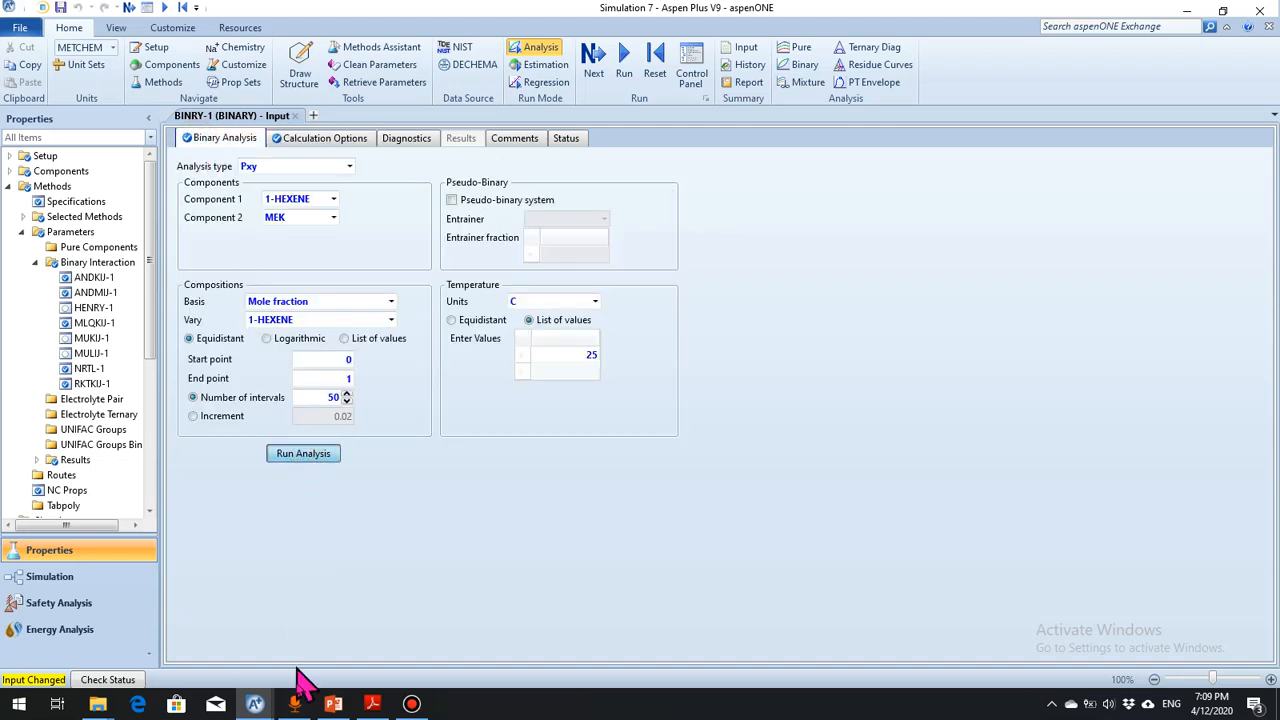
{"action": "left_click", "coordinate": [294, 704]}
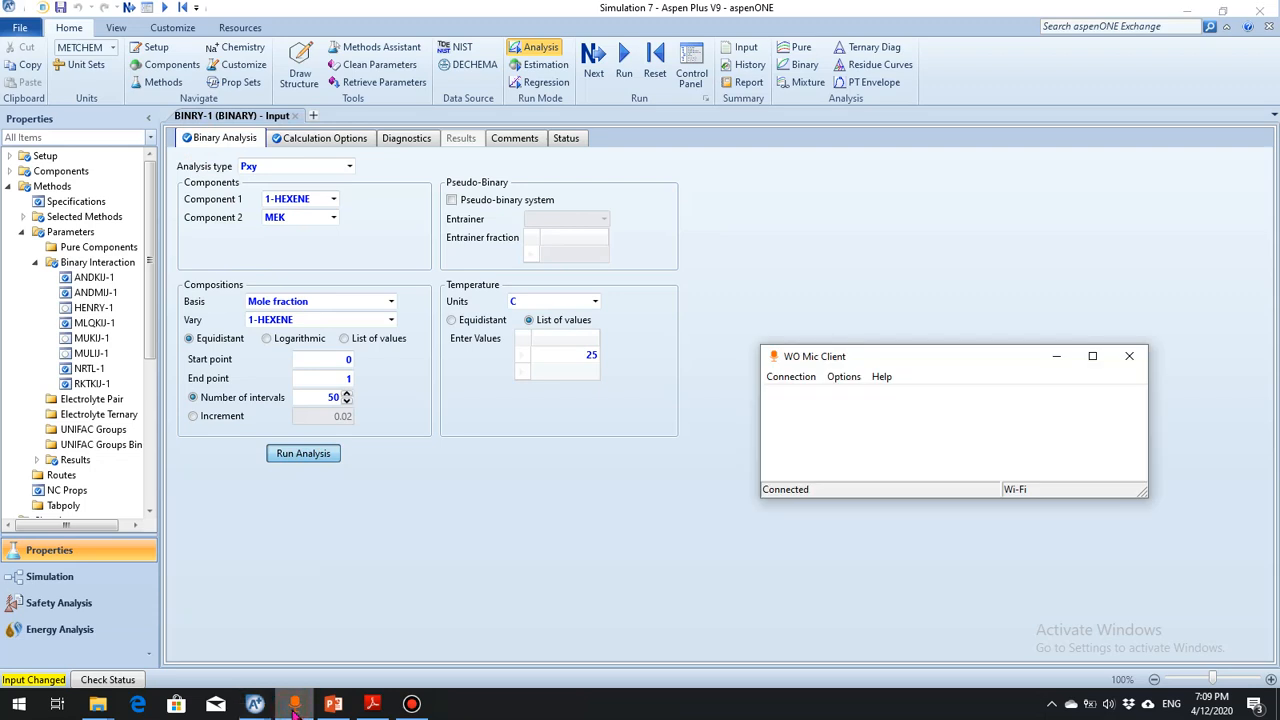
{"action": "left_click", "coordinate": [294, 706]}
{"action": "left_click", "coordinate": [411, 704]}
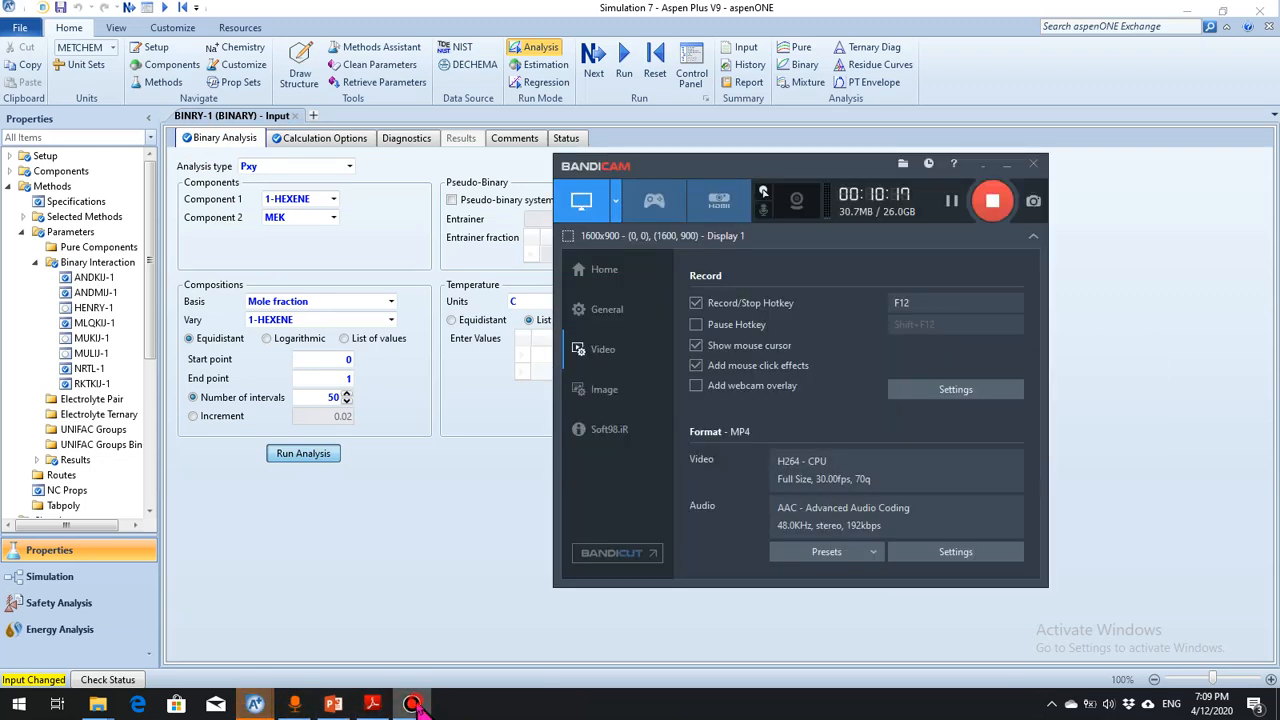
{"action": "left_click", "coordinate": [411, 704]}
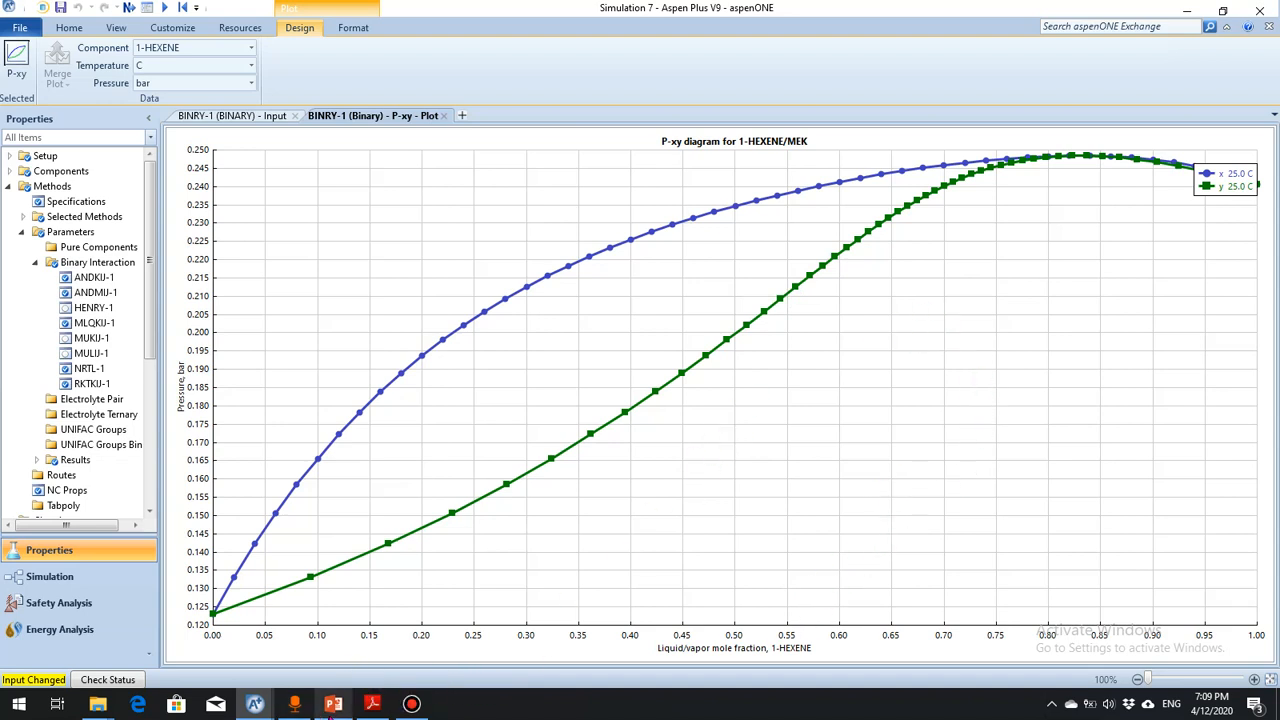
Switch to PowerPoint and open slide 80 to compare its 1-HEXENE/MEK P-xy diagram with the generated plot
{"action": "left_click", "coordinate": [334, 704]}
{"action": "left_click", "coordinate": [332, 706]}
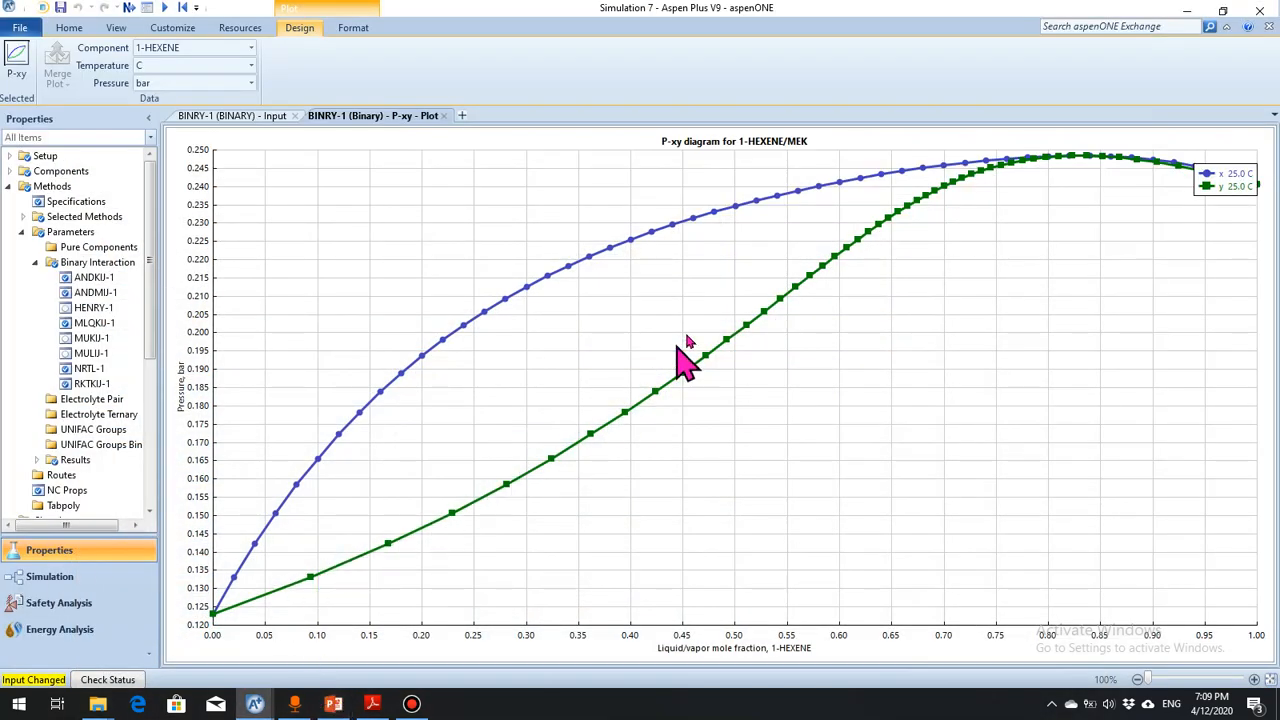
{"action": "left_click", "coordinate": [334, 704]}
{"action": "left_click", "coordinate": [86, 638]}
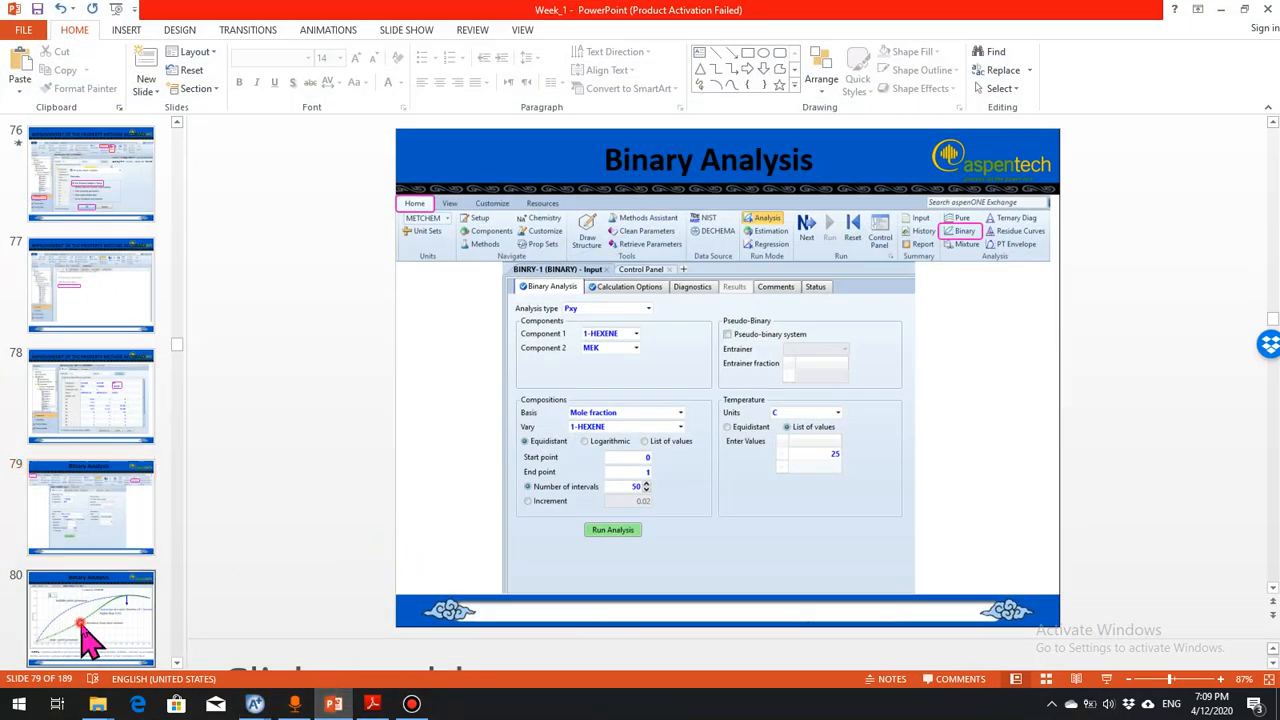
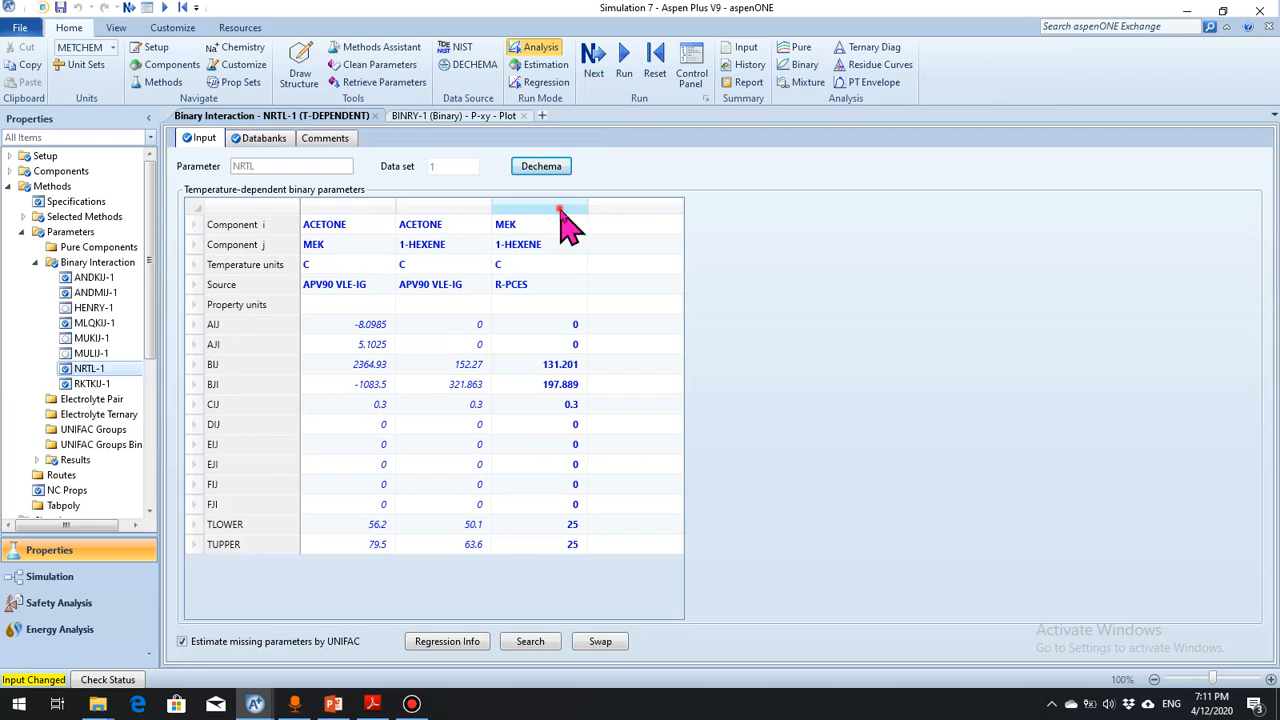
Delete the estimated MEK/1-HEXENE column from the NRTL-1 binary parameters and disable estimation of missing parameters by UNIFAC
{"action": "left_click", "coordinate": [564, 208]}
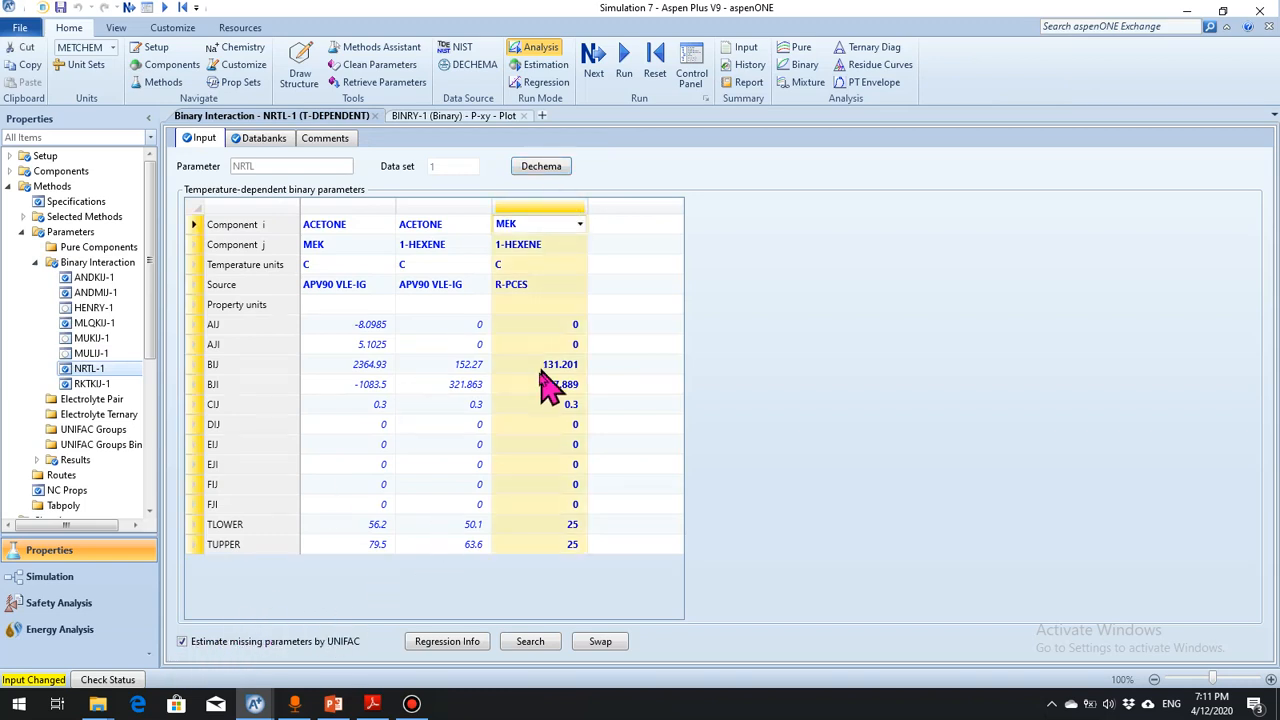
{"action": "right_click", "coordinate": [548, 211]}
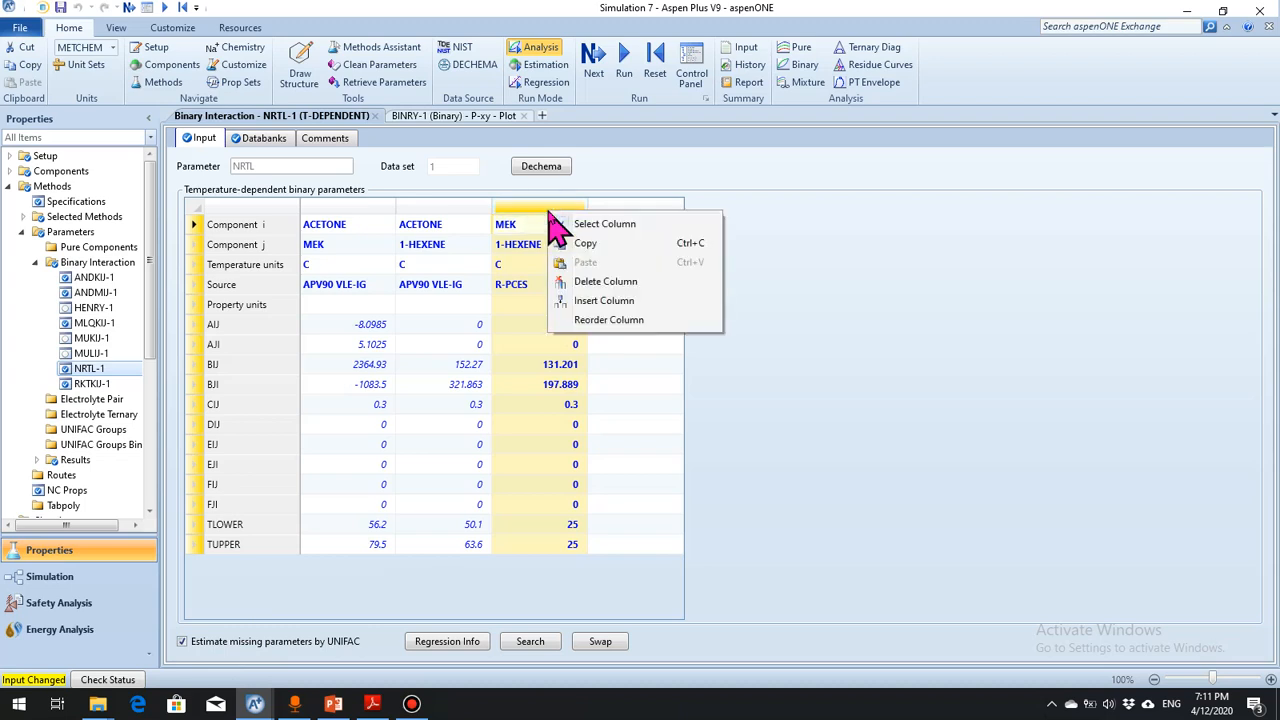
{"action": "left_click", "coordinate": [577, 282]}
{"action": "left_click", "coordinate": [670, 373]}
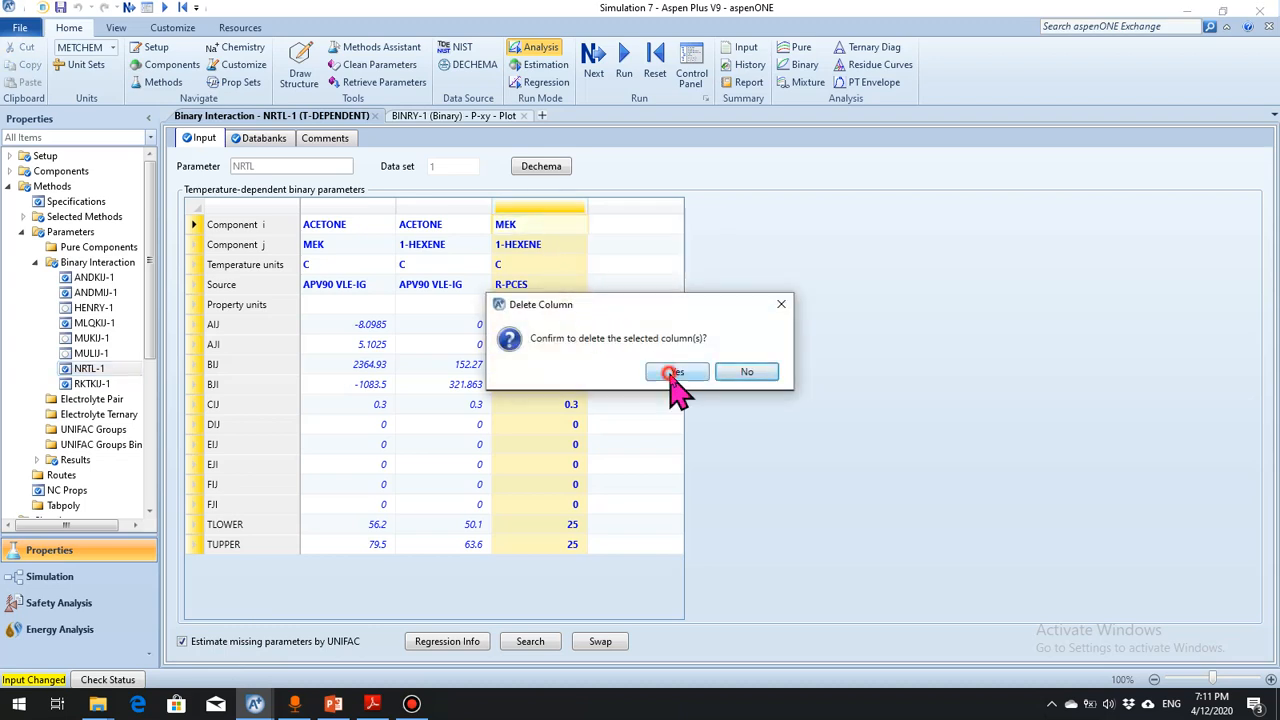
{"action": "left_click", "coordinate": [181, 642]}
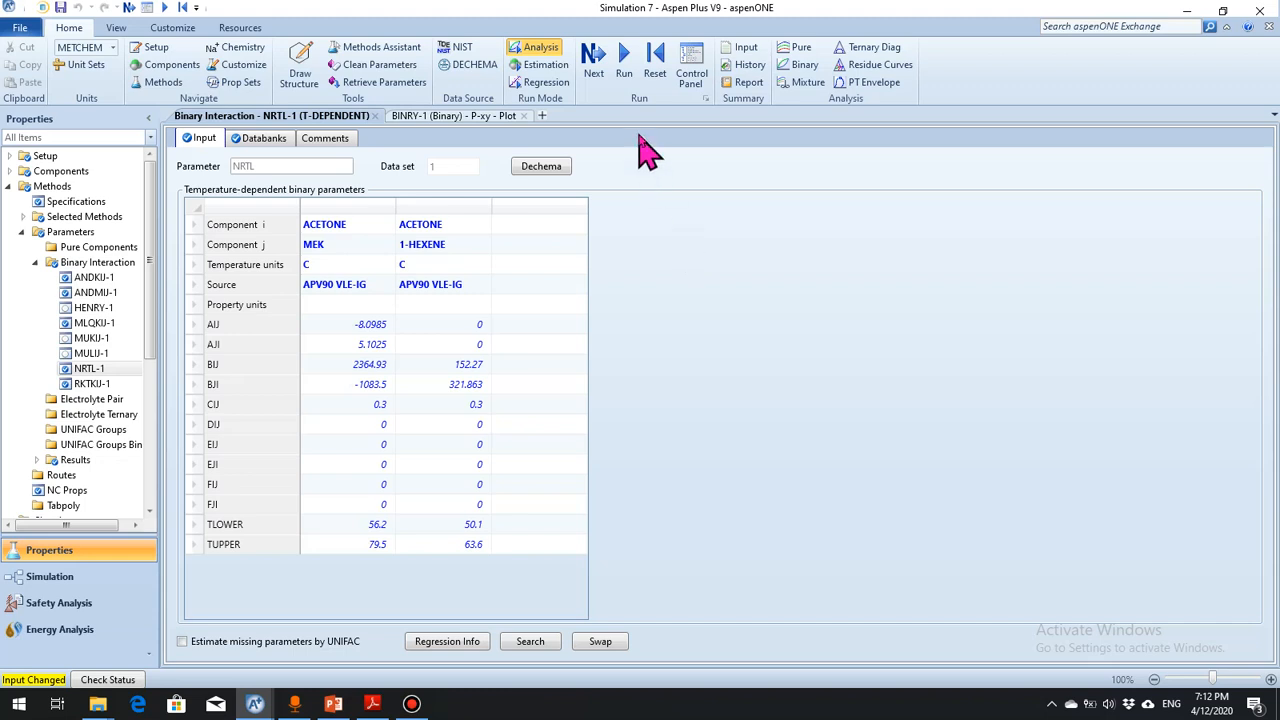
Retrieve binary mixture data for MEK and 1-HEXENE with the NIST ThermoData Engine
{"action": "left_click", "coordinate": [463, 58]}
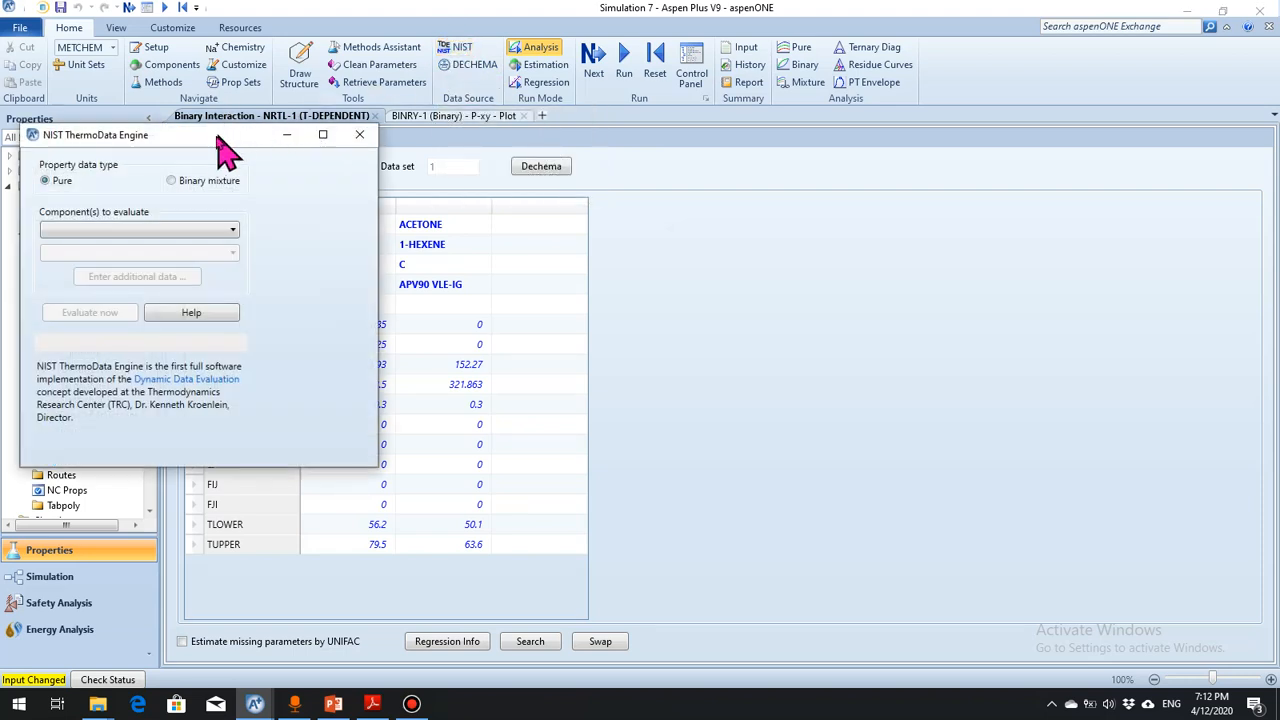
{"action": "left_click_drag", "start_coordinate": [214, 140], "coordinate": [873, 220]}
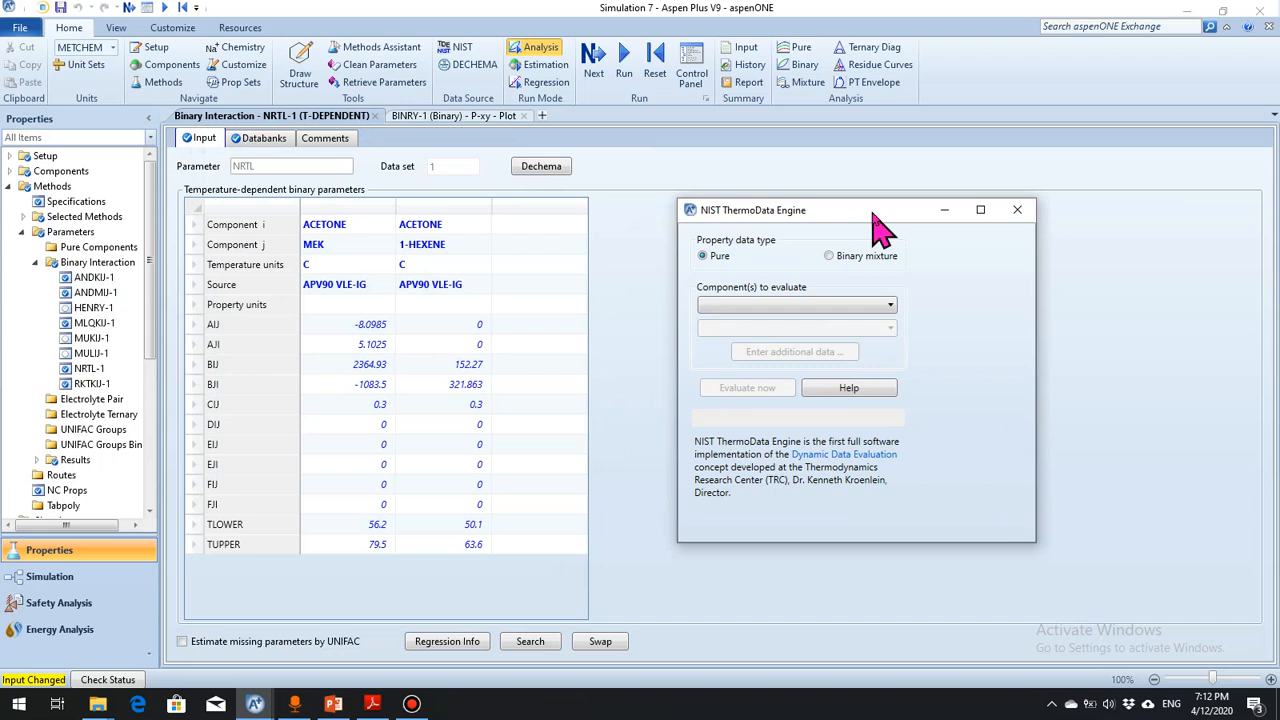
{"action": "left_click", "coordinate": [829, 256]}
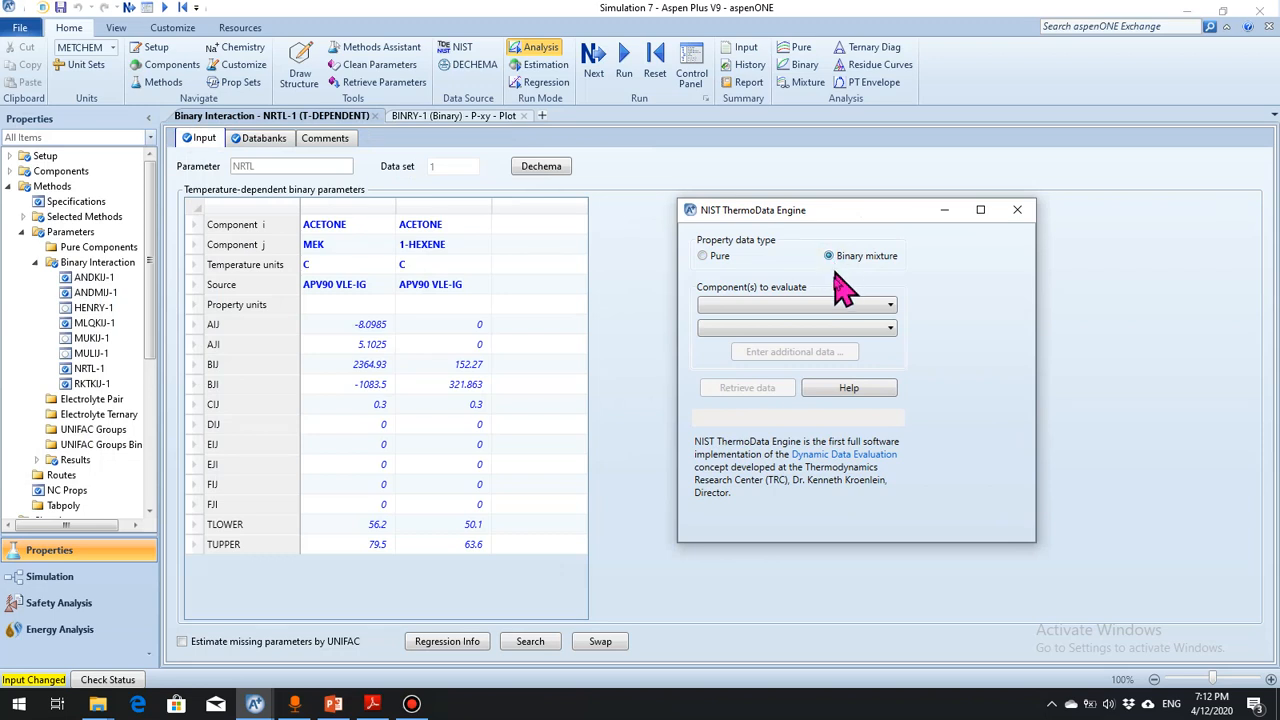
{"action": "left_click", "coordinate": [806, 305]}
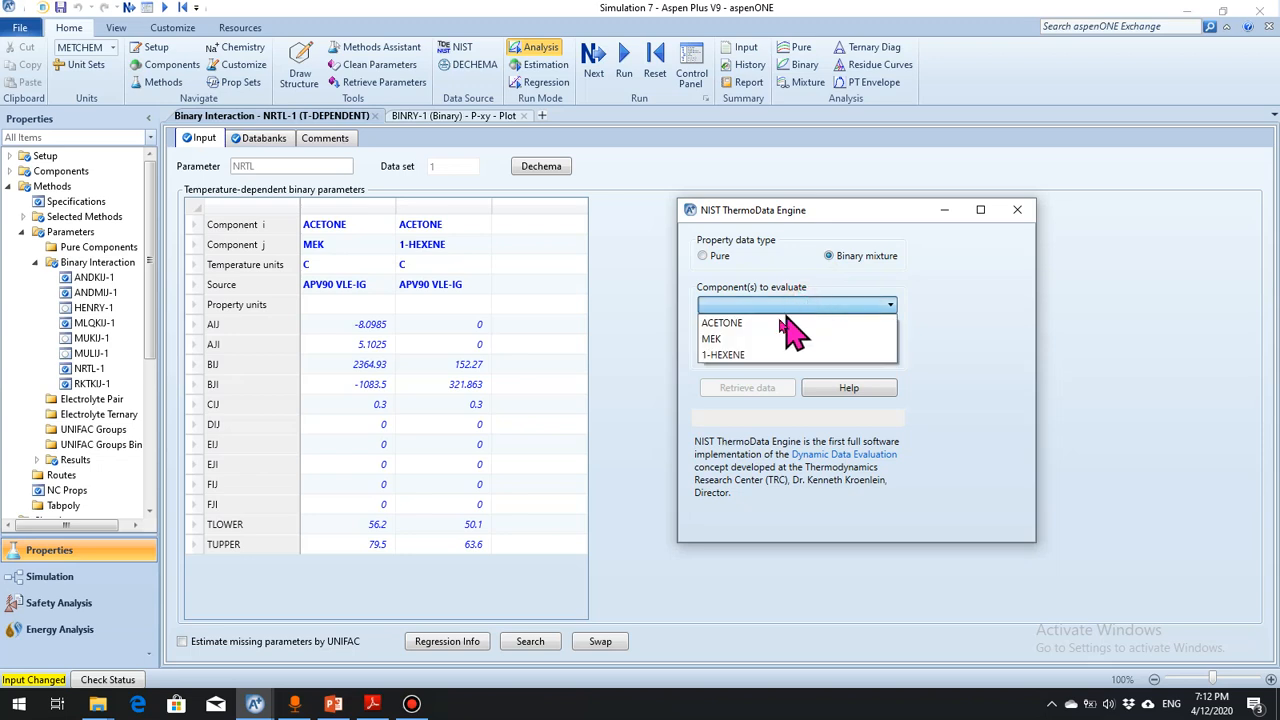
{"action": "left_click", "coordinate": [758, 339]}
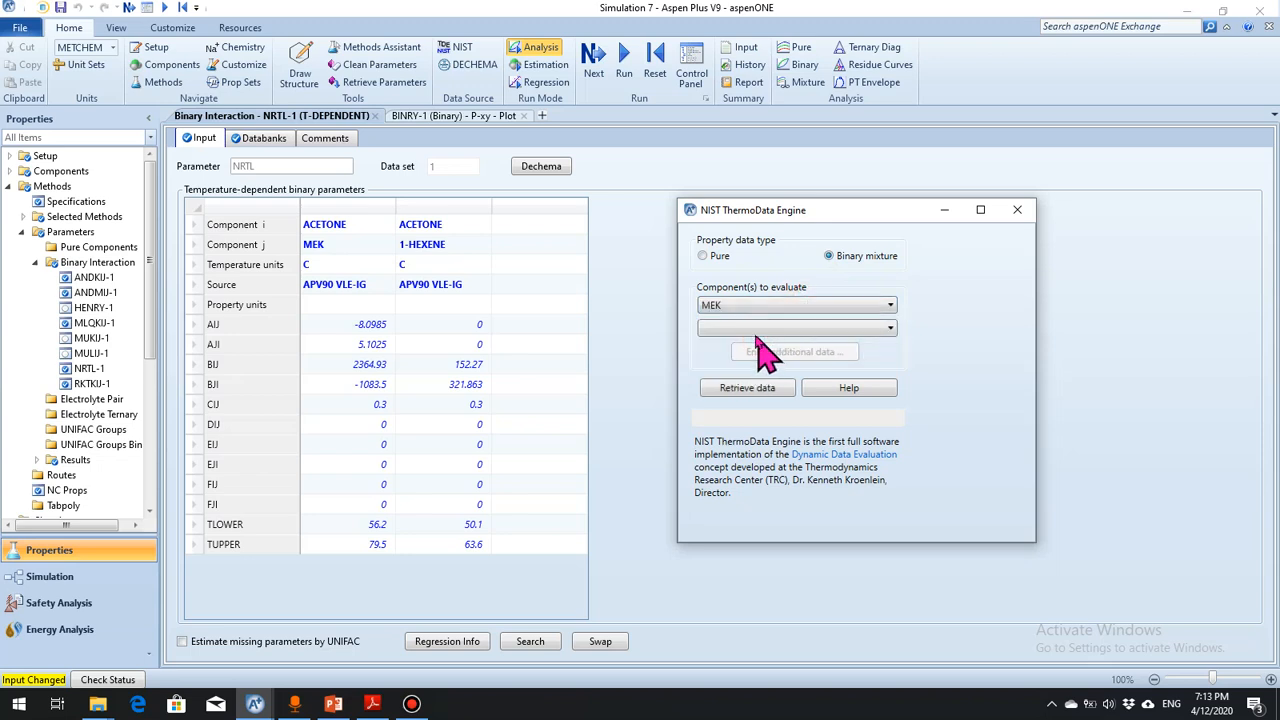
{"action": "left_click", "coordinate": [745, 328]}
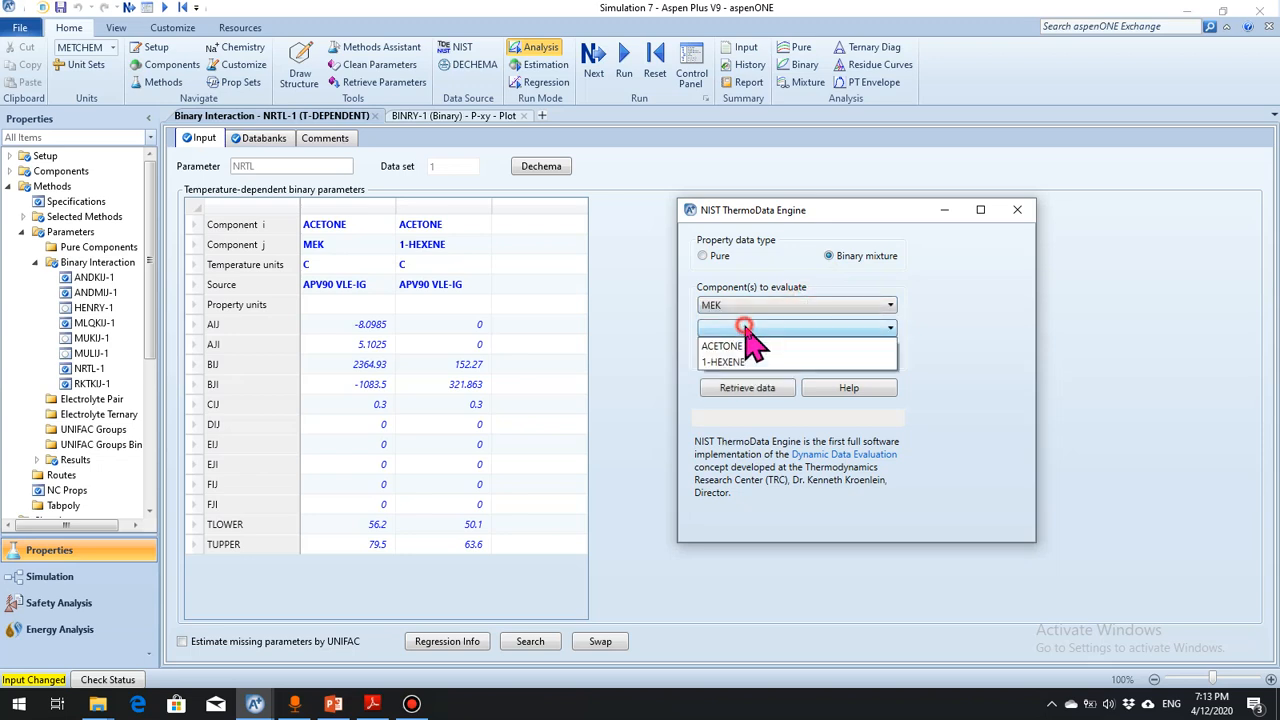
{"action": "left_click", "coordinate": [709, 363]}
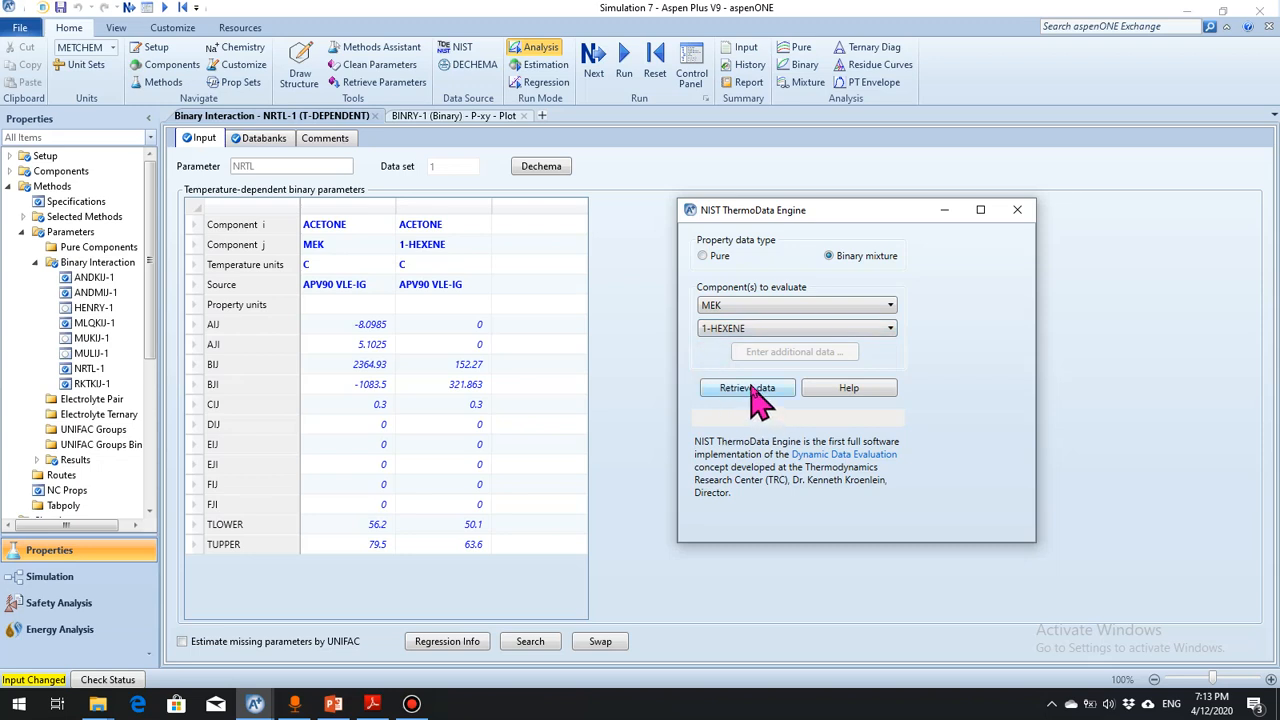
{"action": "left_click", "coordinate": [750, 388]}
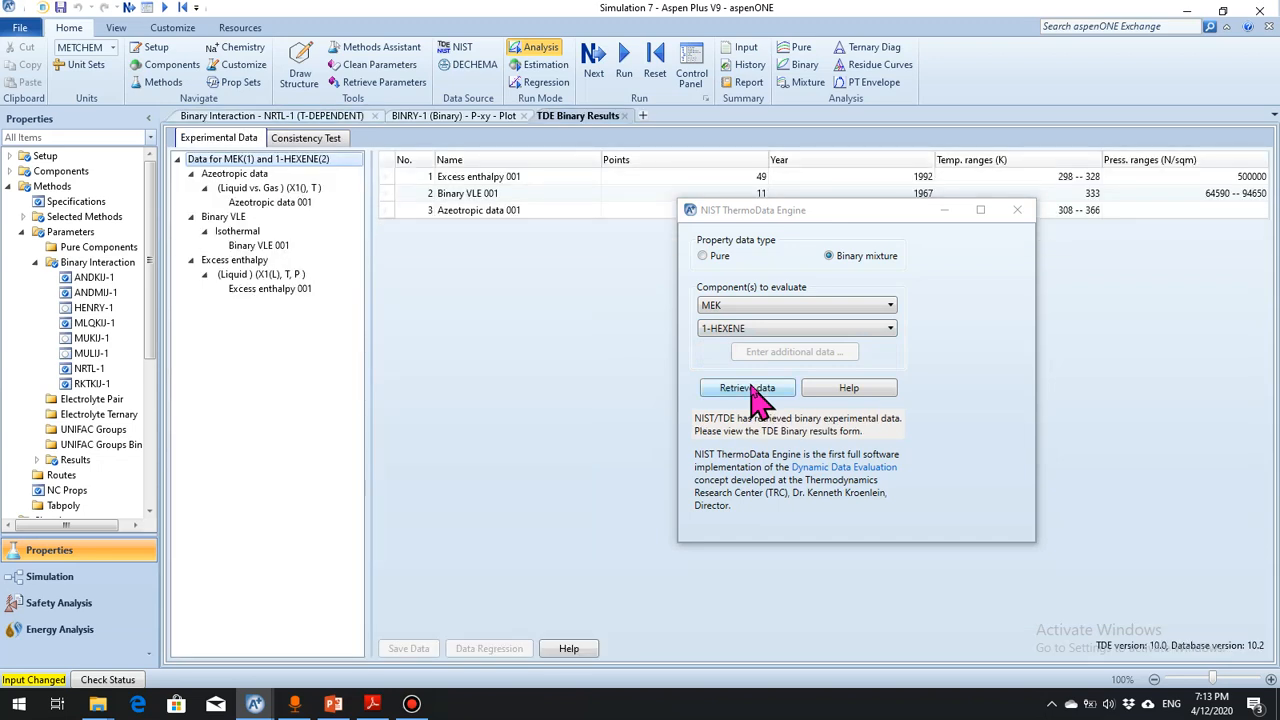
Open the isothermal Binary VLE 001 data for MEK and 1-HEXENE and run the thermodynamic consistency tests on the VLE data sets
{"action": "left_click", "coordinate": [1033, 218]}
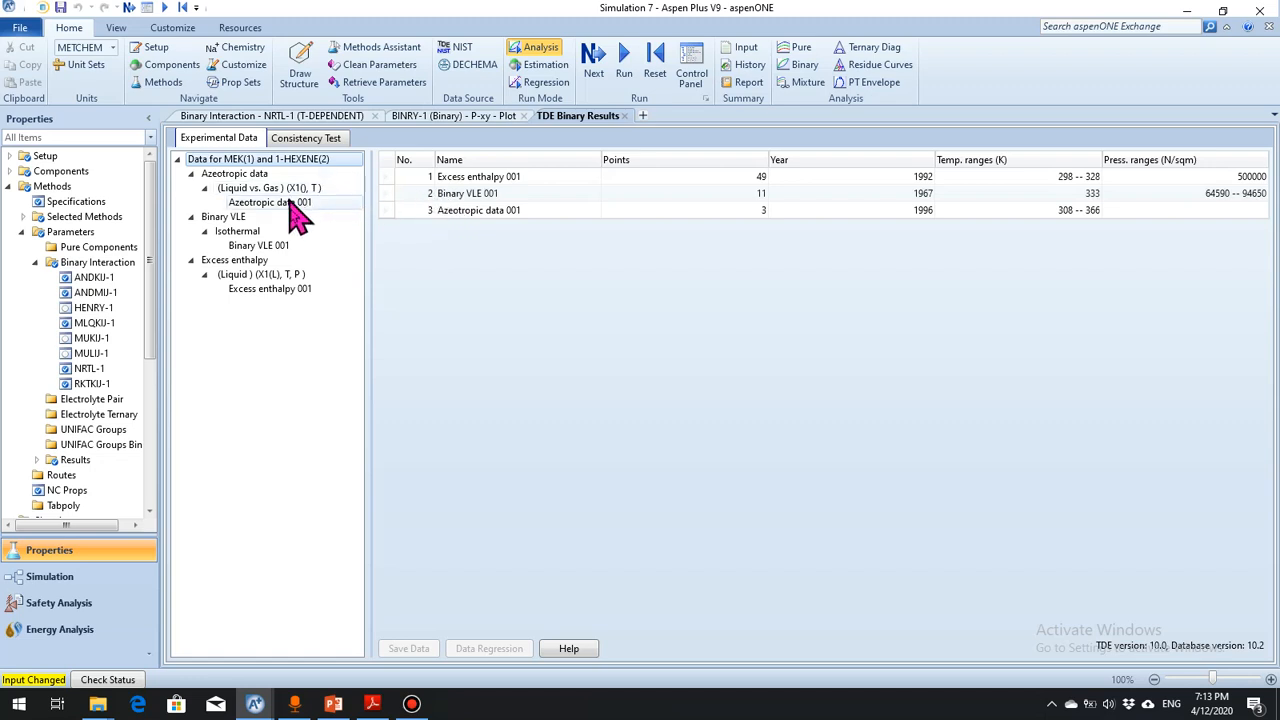
{"action": "left_click", "coordinate": [276, 247]}
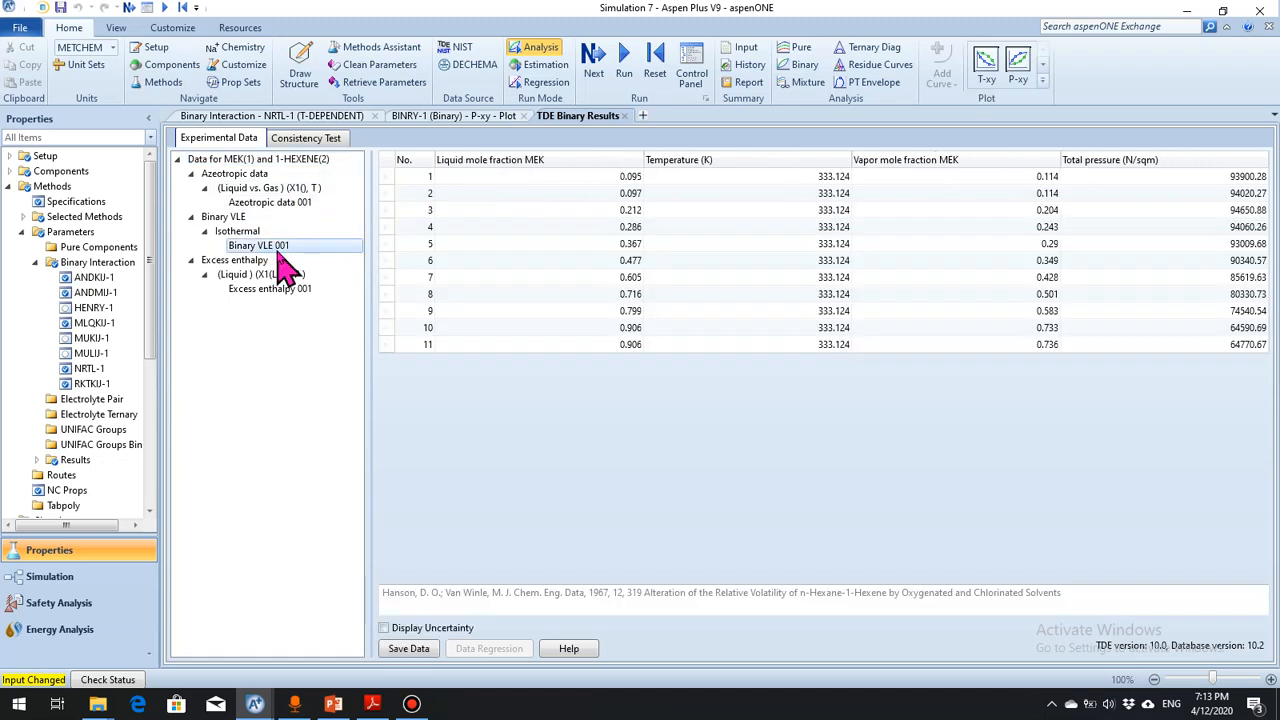
{"action": "left_click", "coordinate": [292, 140]}
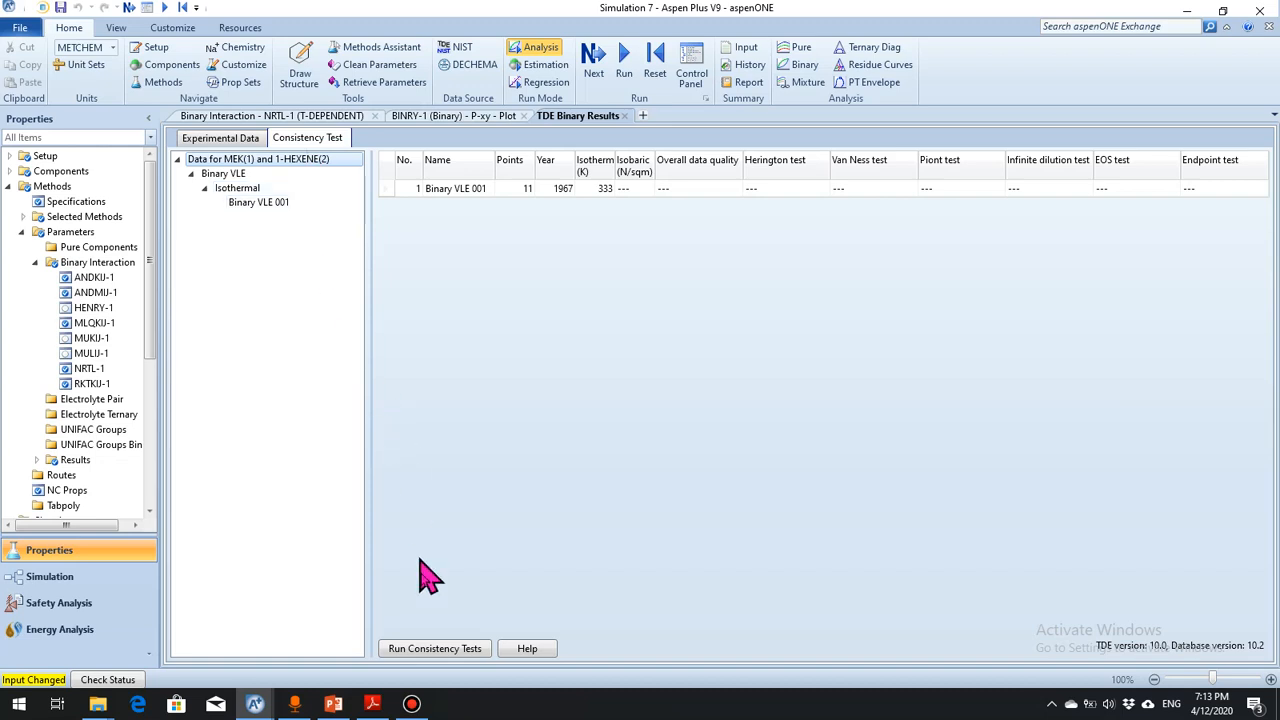
{"action": "left_click", "coordinate": [420, 650]}
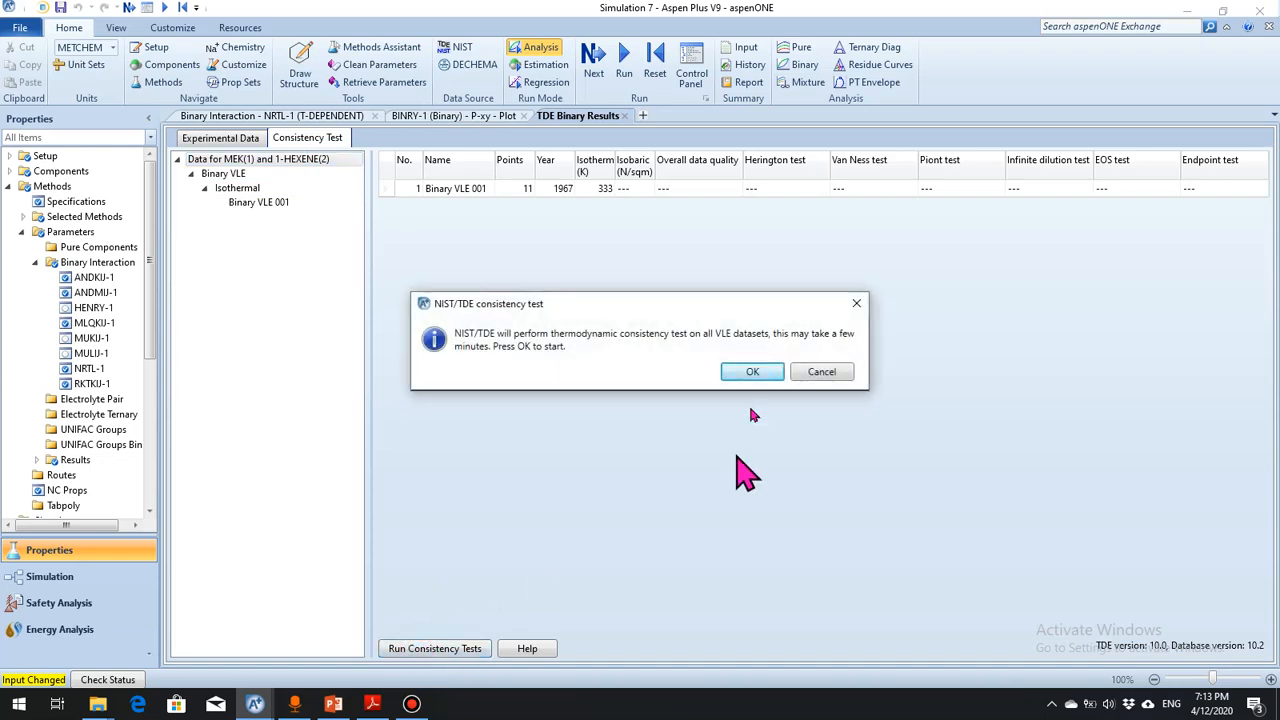
{"action": "left_click", "coordinate": [750, 370]}
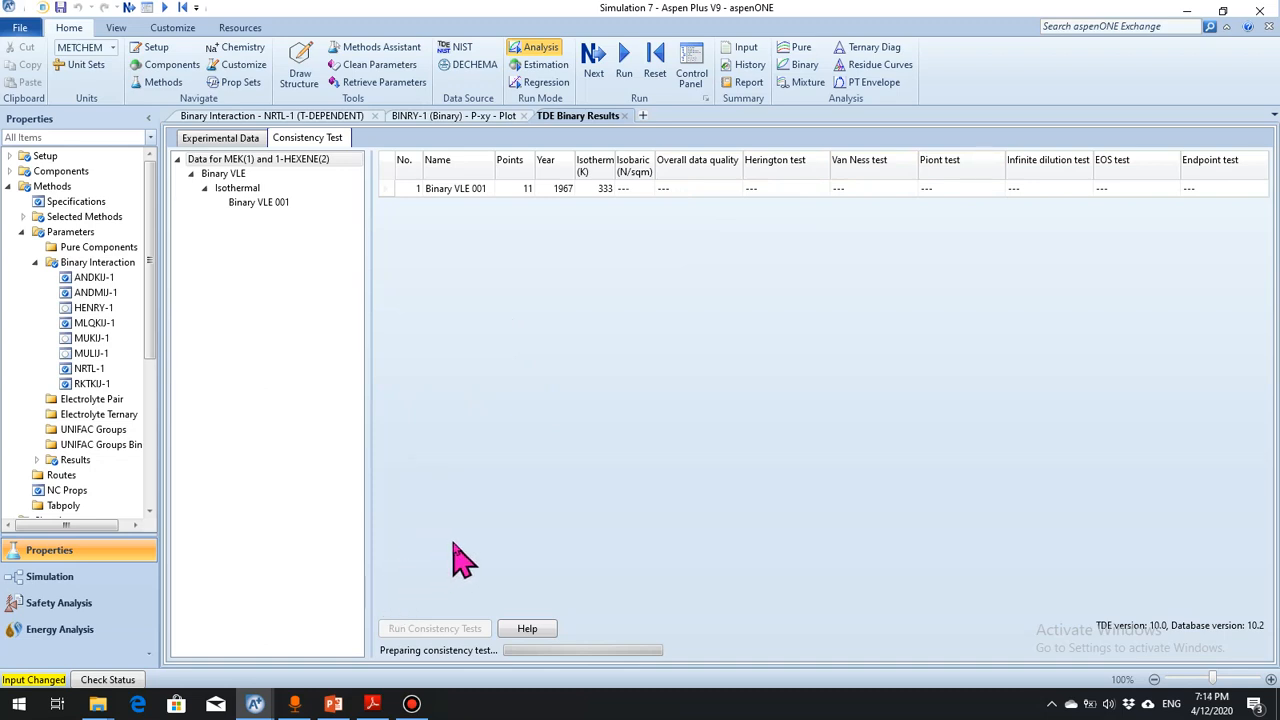
{"action": "left_click", "coordinate": [410, 704]}
{"action": "left_click", "coordinate": [404, 706]}
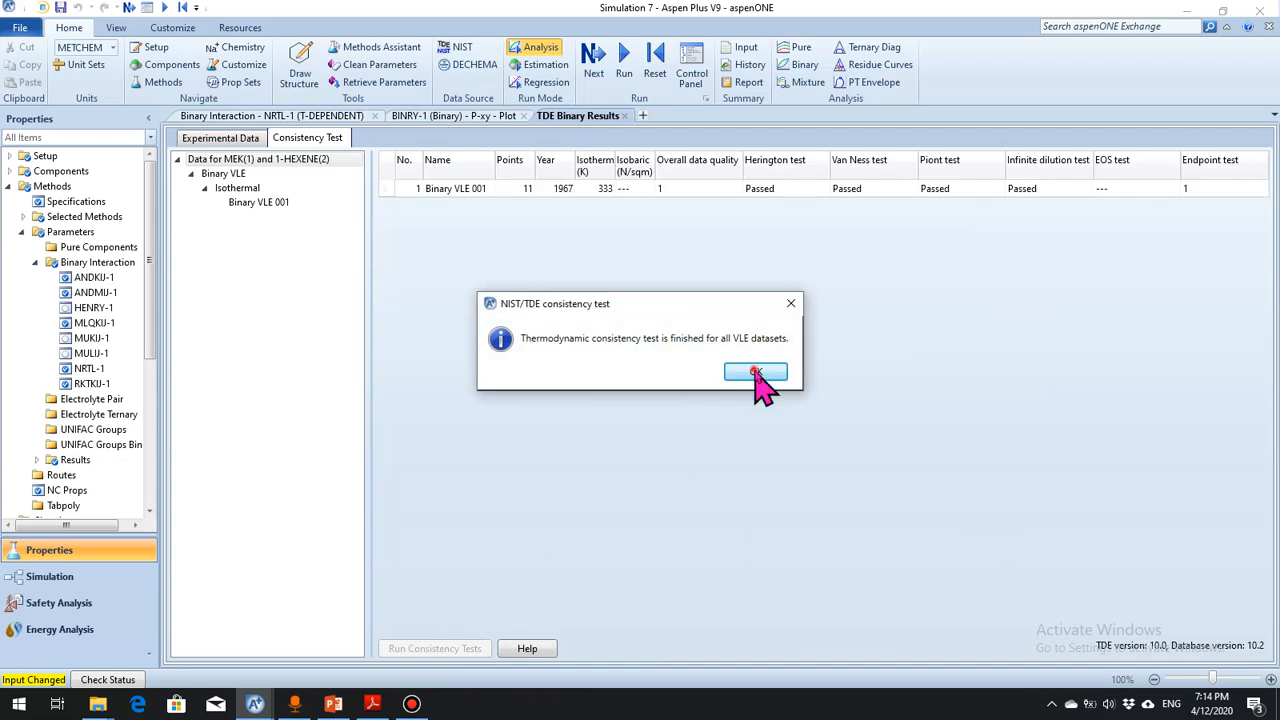
{"action": "left_click", "coordinate": [757, 372]}
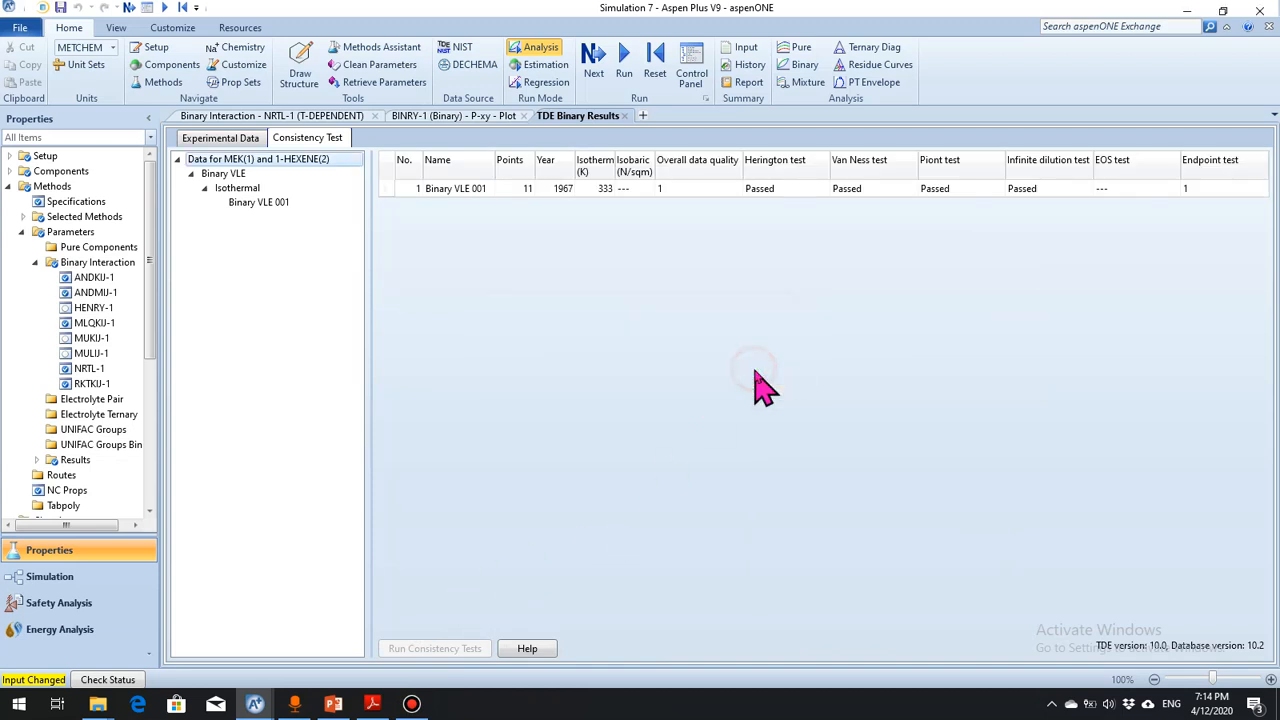
Check the overall data quality and the Herington, Van Ness and infinite dilution test results for Binary VLE 001
{"action": "left_click", "coordinate": [668, 190]}
{"action": "left_click", "coordinate": [772, 189]}
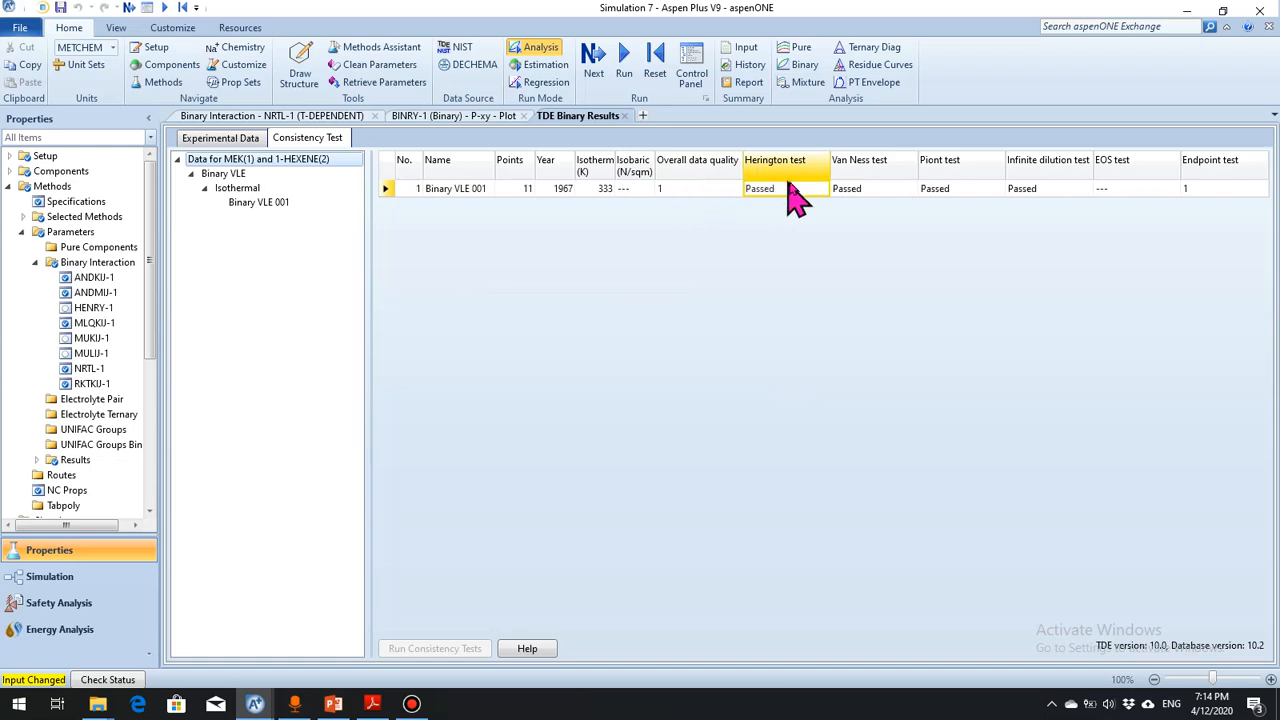
{"action": "left_click", "coordinate": [869, 186]}
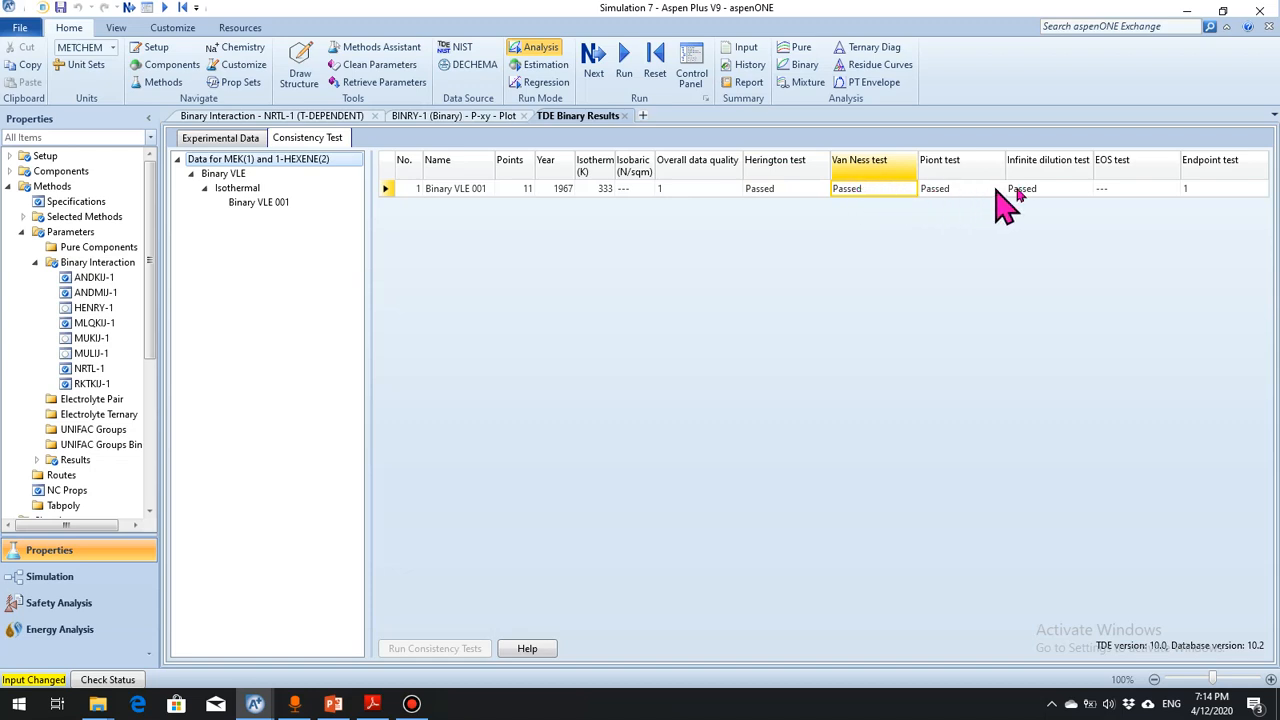
{"action": "left_click", "coordinate": [1060, 190]}
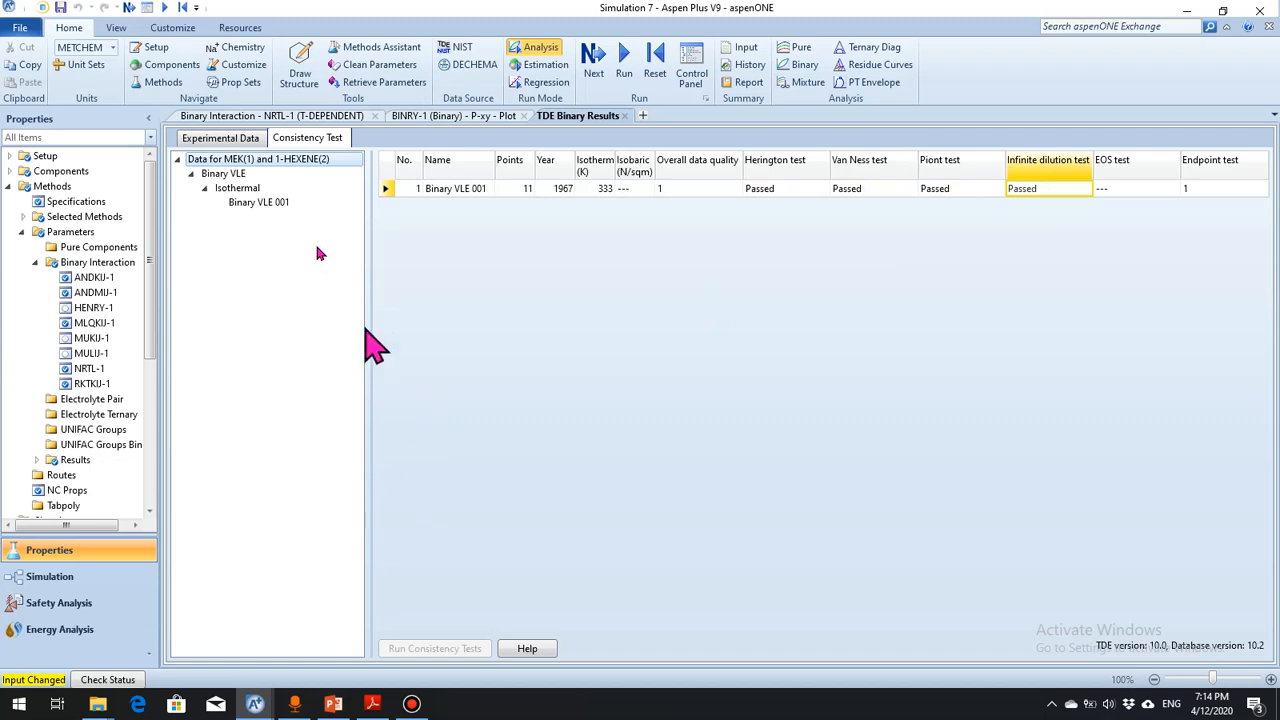
Save the Binary VLE 001 experimental data as data set BVLE001 and view its temperature, pressure and composition values
{"action": "left_click", "coordinate": [226, 138]}
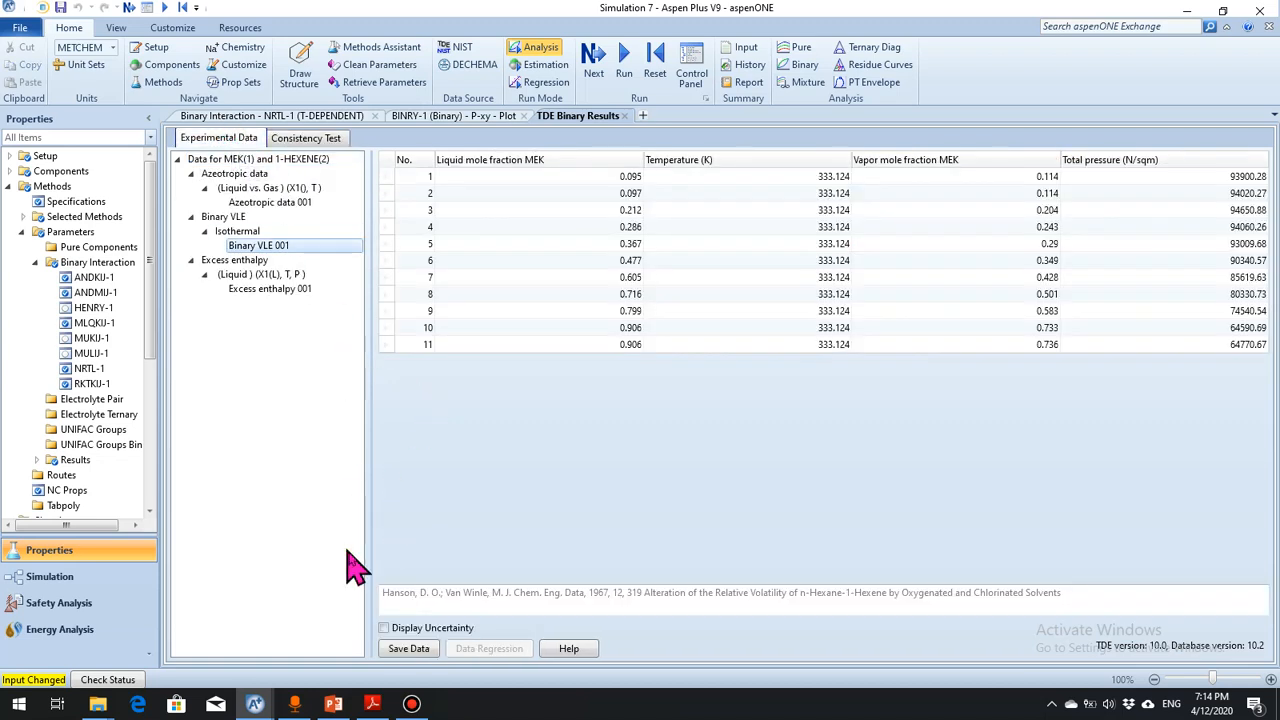
{"action": "left_click", "coordinate": [395, 648]}
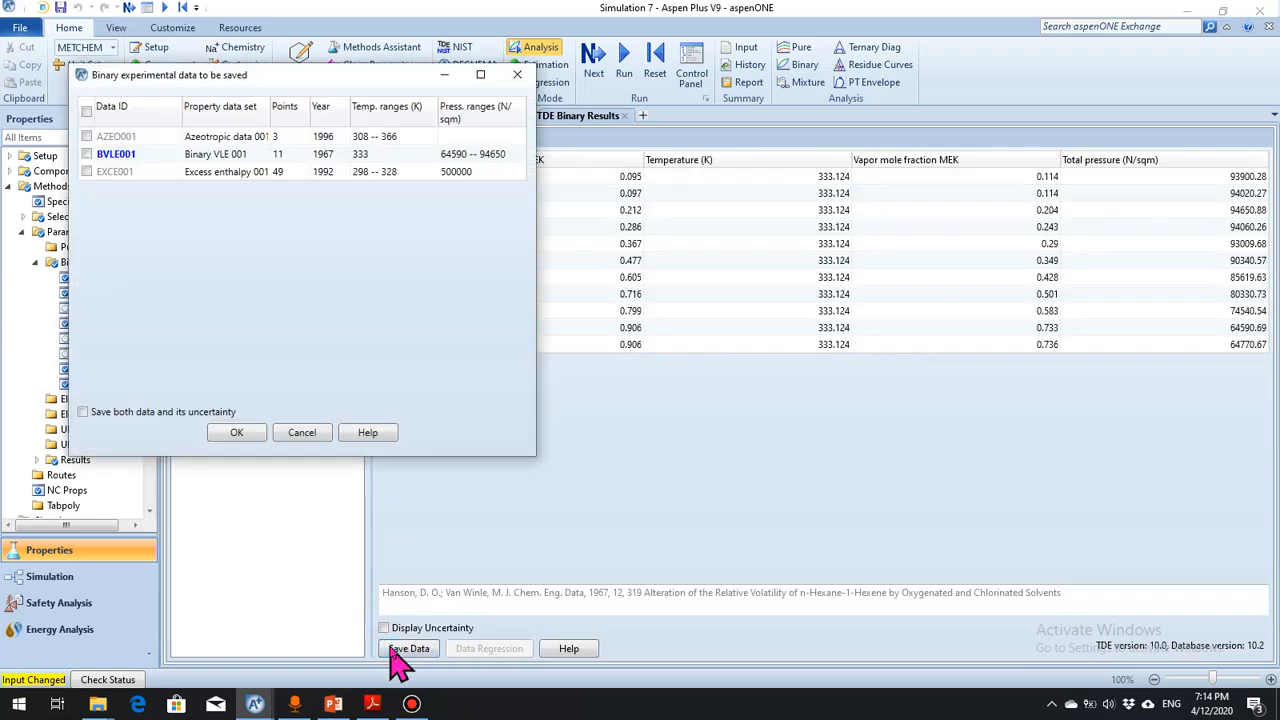
{"action": "left_click", "coordinate": [243, 432]}
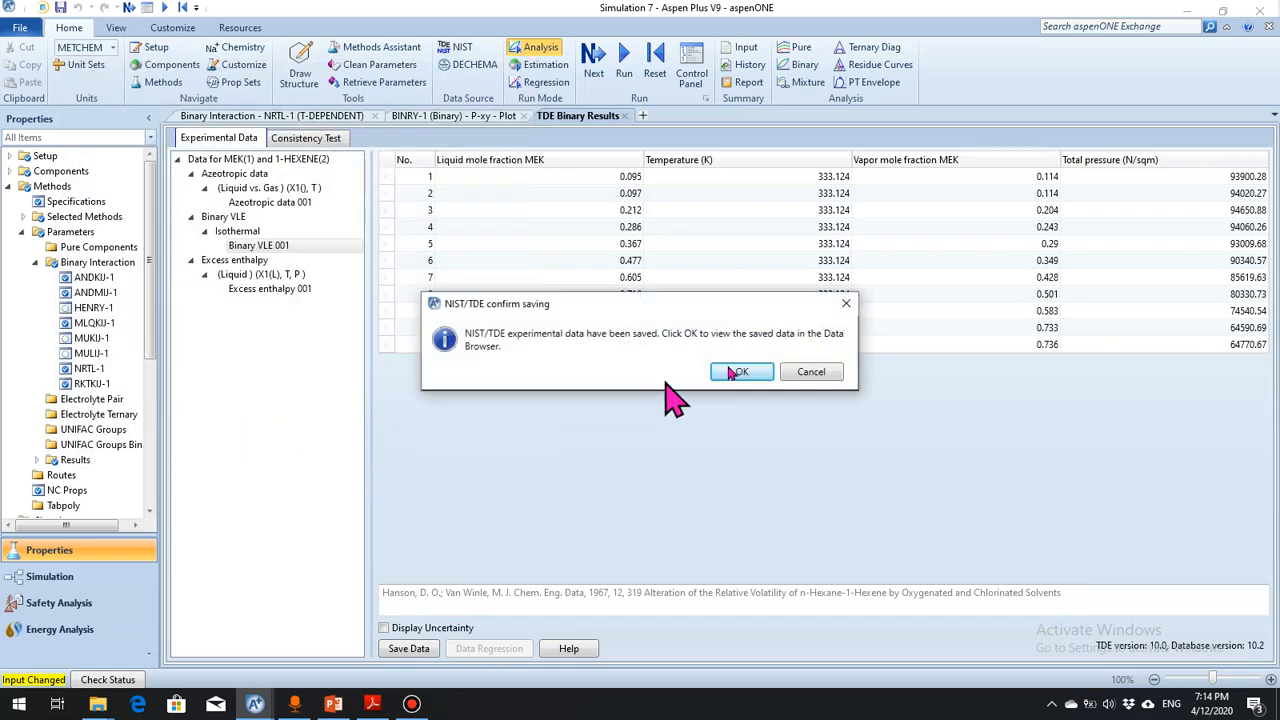
{"action": "left_click", "coordinate": [740, 372]}
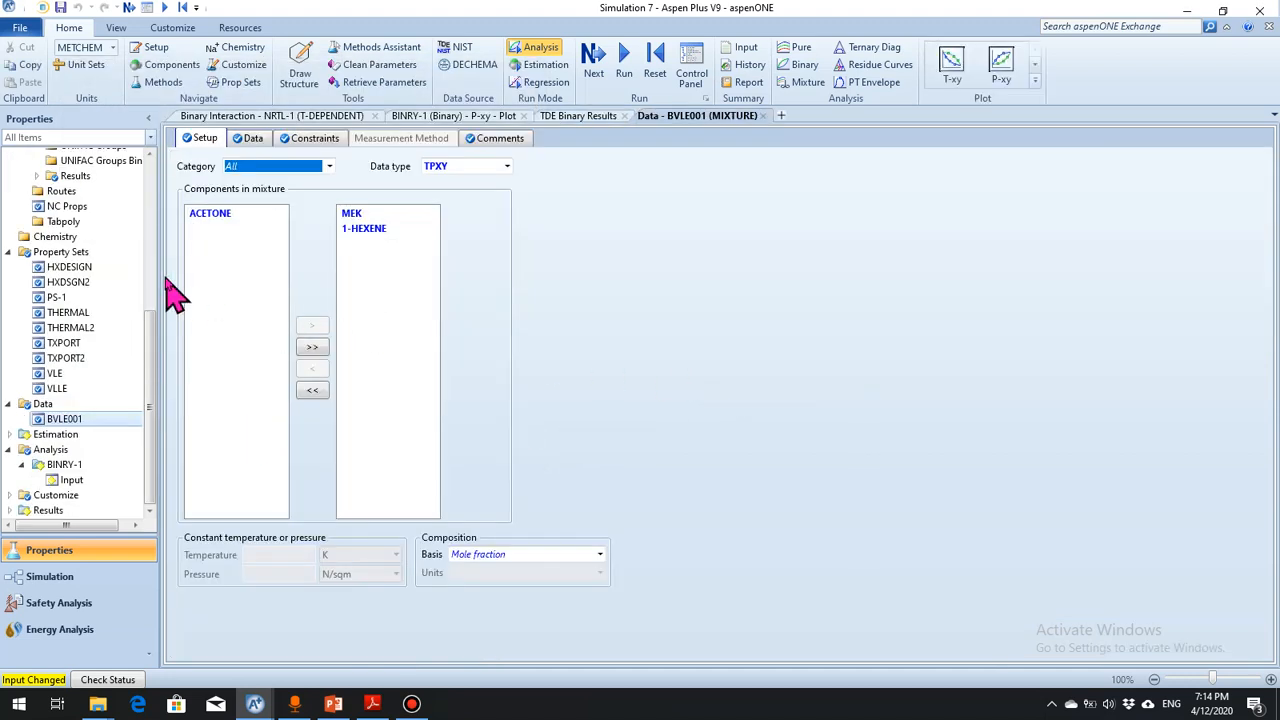
{"action": "left_click", "coordinate": [250, 139]}
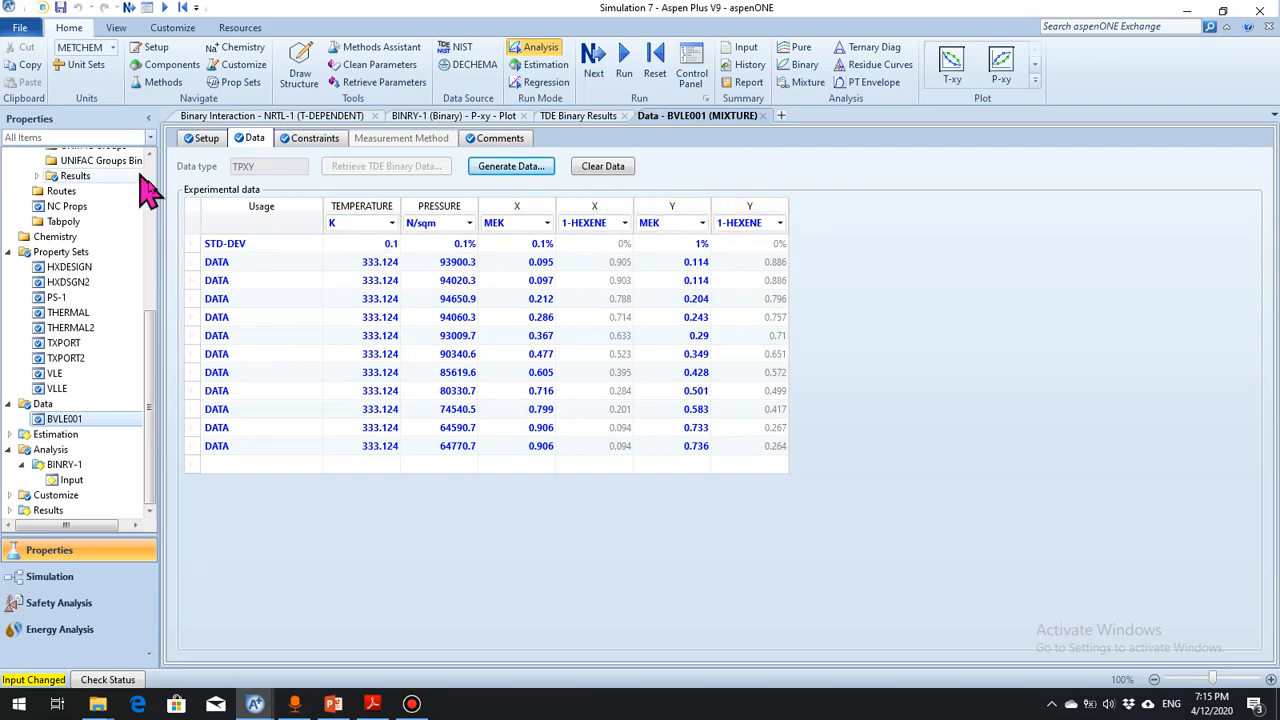
Collapse the Methods, Property Sets and Data folders in the properties navigation tree
{"action": "scroll", "coordinate": [150, 200], "scroll_direction": "up", "scroll_amount": 10}
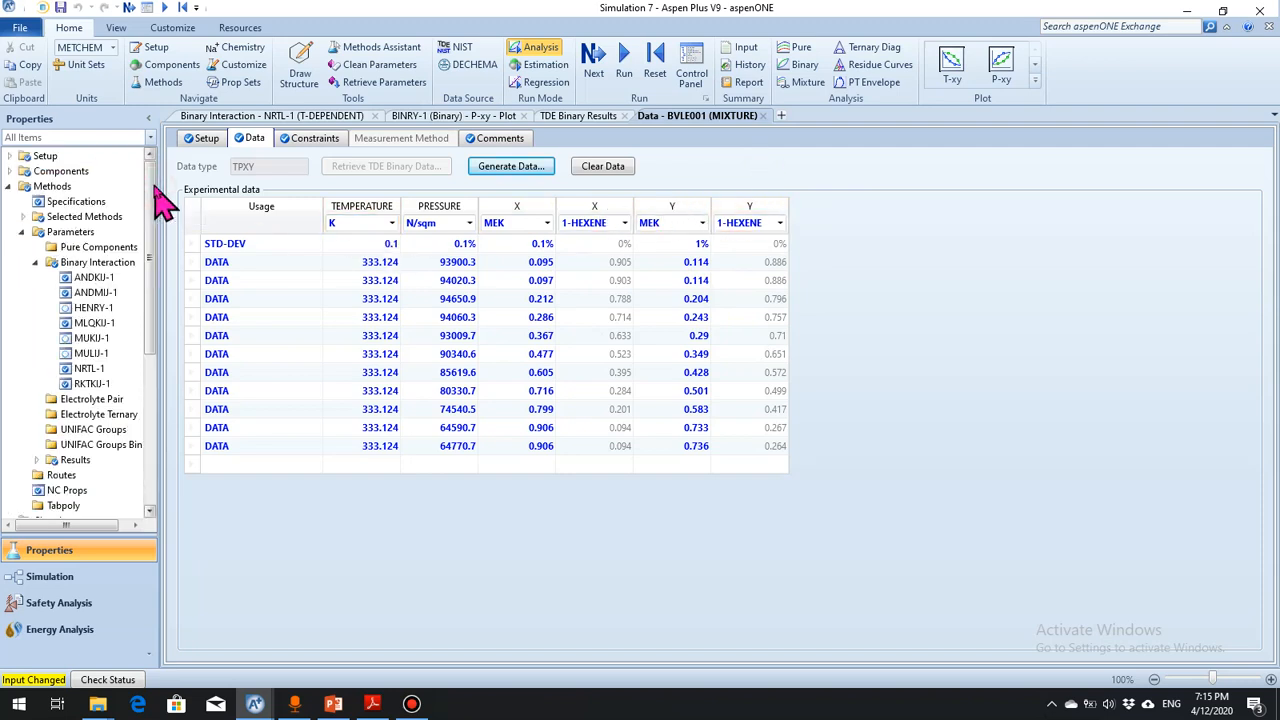
{"action": "left_click", "coordinate": [10, 186]}
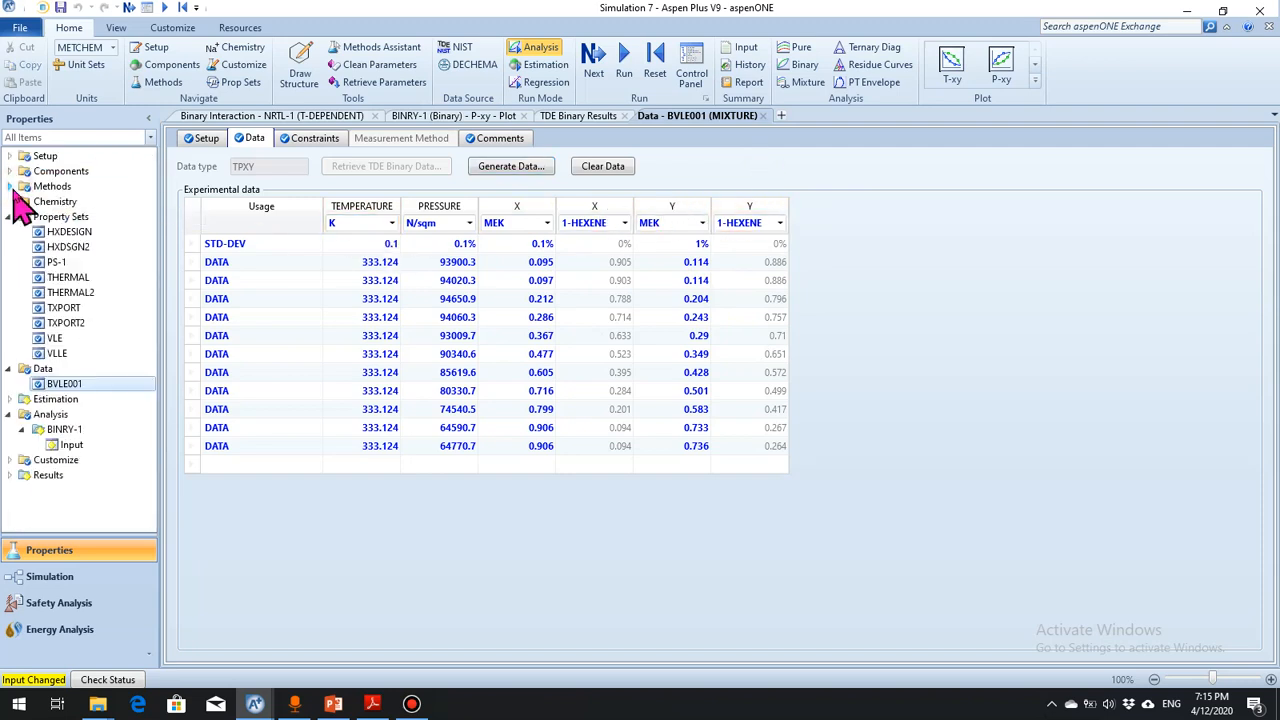
{"action": "left_click", "coordinate": [8, 217]}
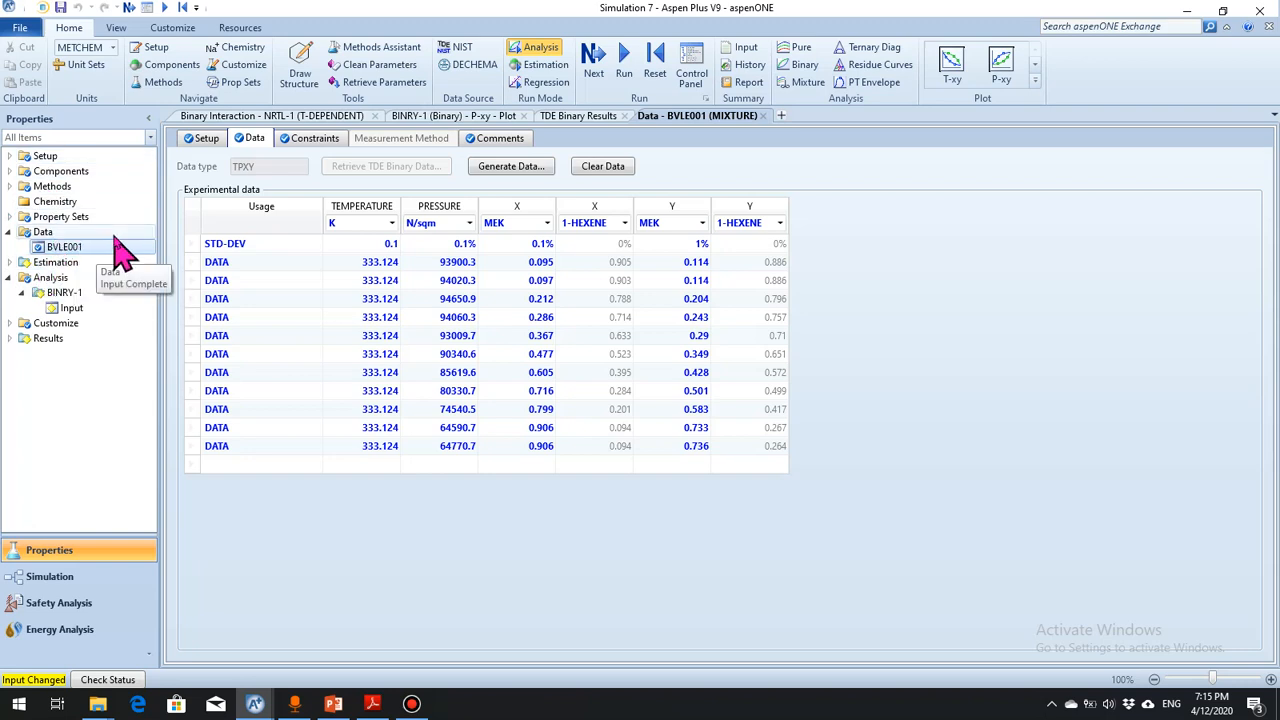
{"action": "left_click", "coordinate": [9, 232]}
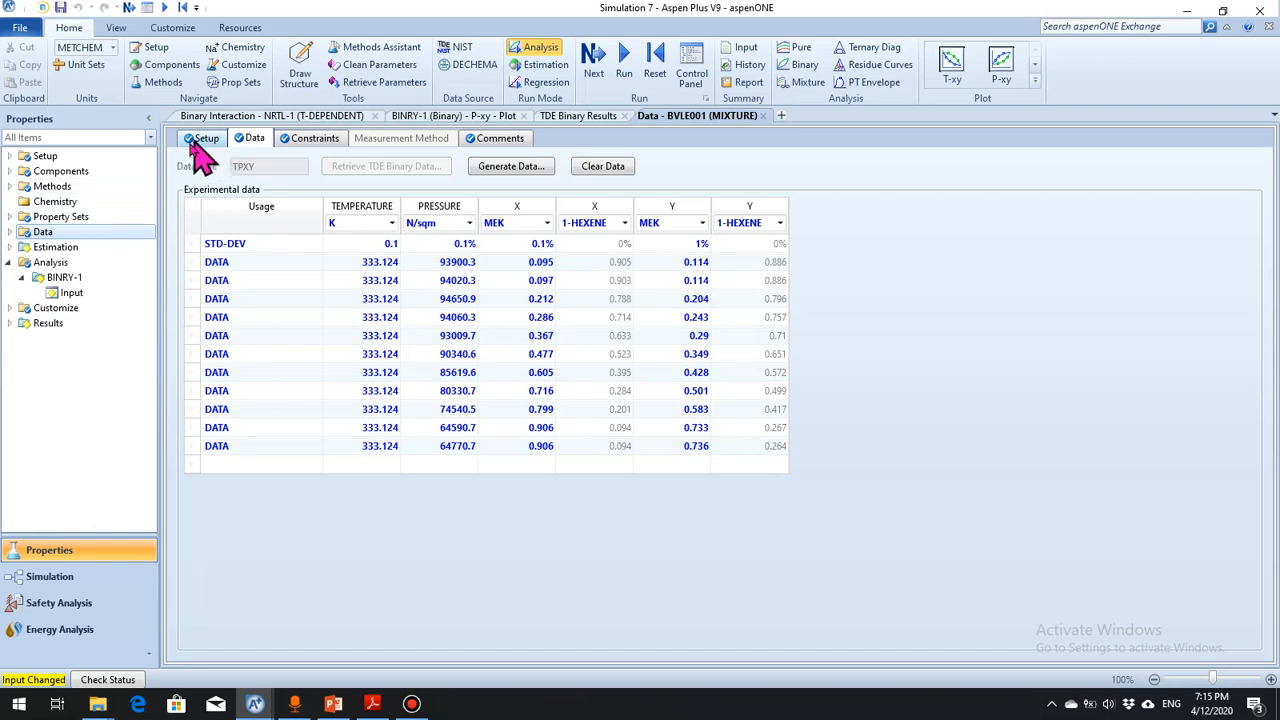
Switch the run mode to Regression and create a new regression case with the ID DR-1
{"action": "left_click", "coordinate": [530, 85]}
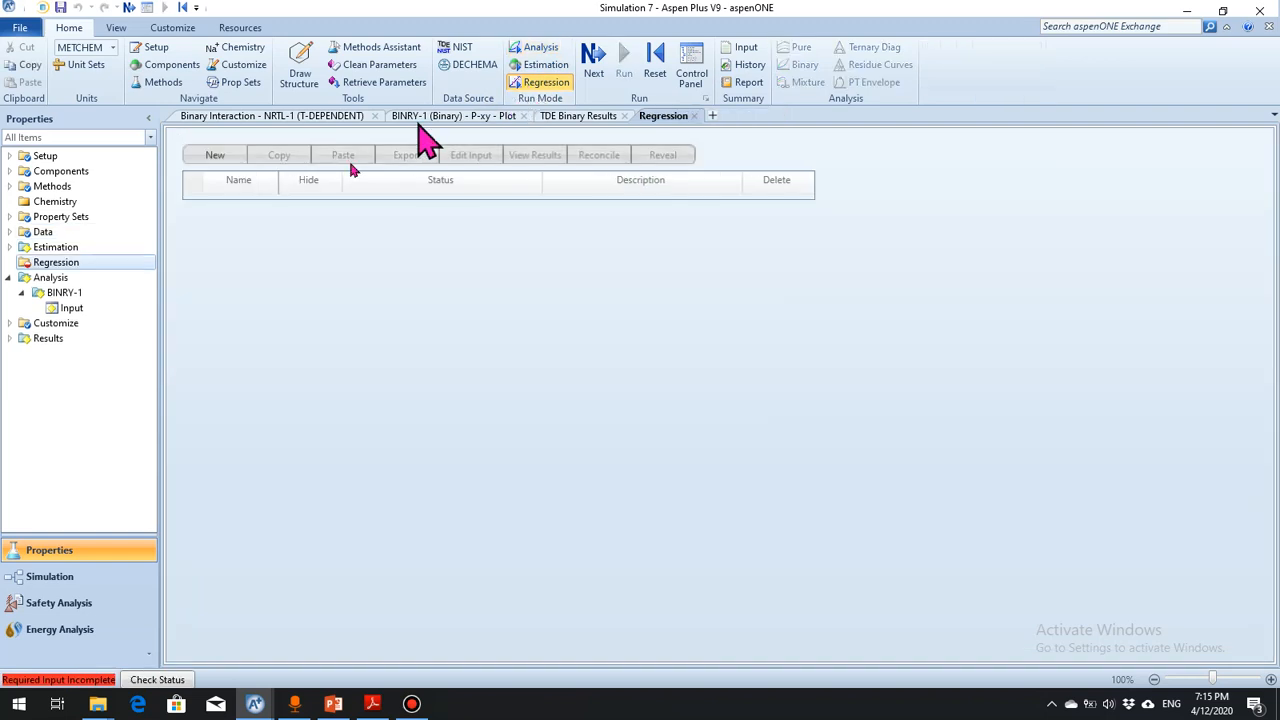
{"action": "left_click", "coordinate": [216, 157]}
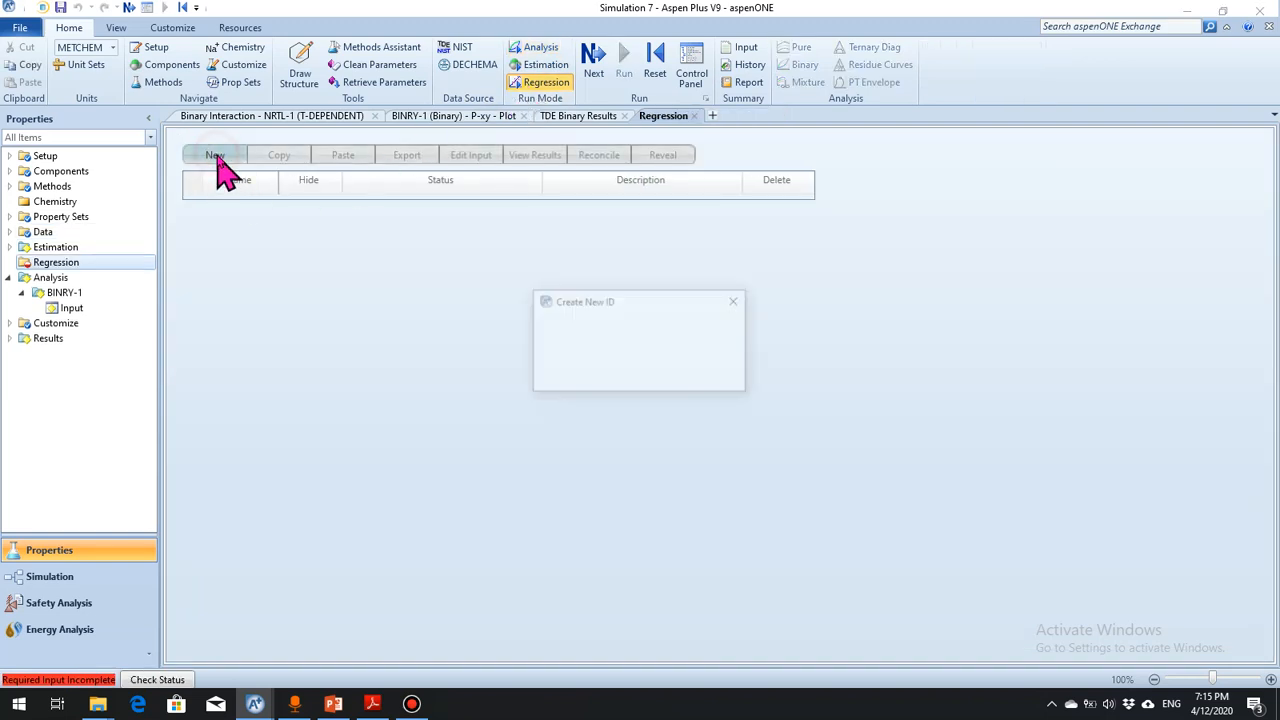
{"action": "left_click", "coordinate": [603, 376]}
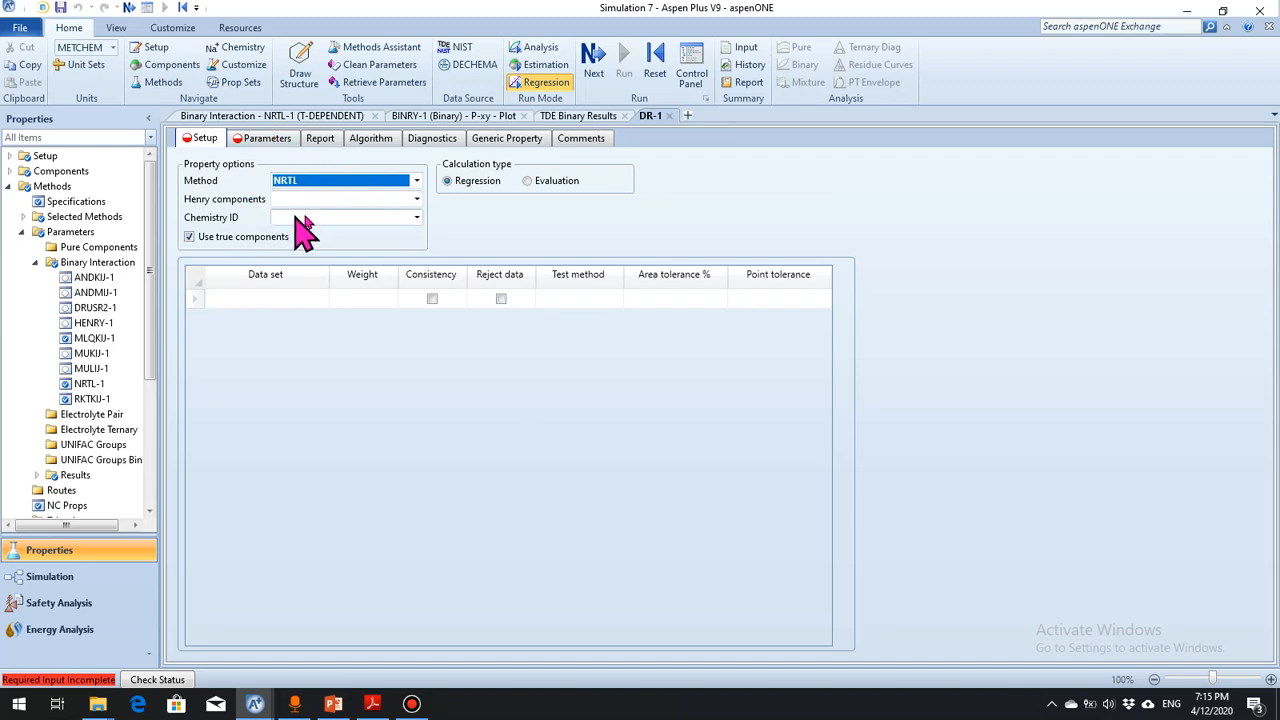
Assign data set BVLE001 to the DR-1 case and set its calculation type to Evaluation
{"action": "left_click", "coordinate": [322, 300]}
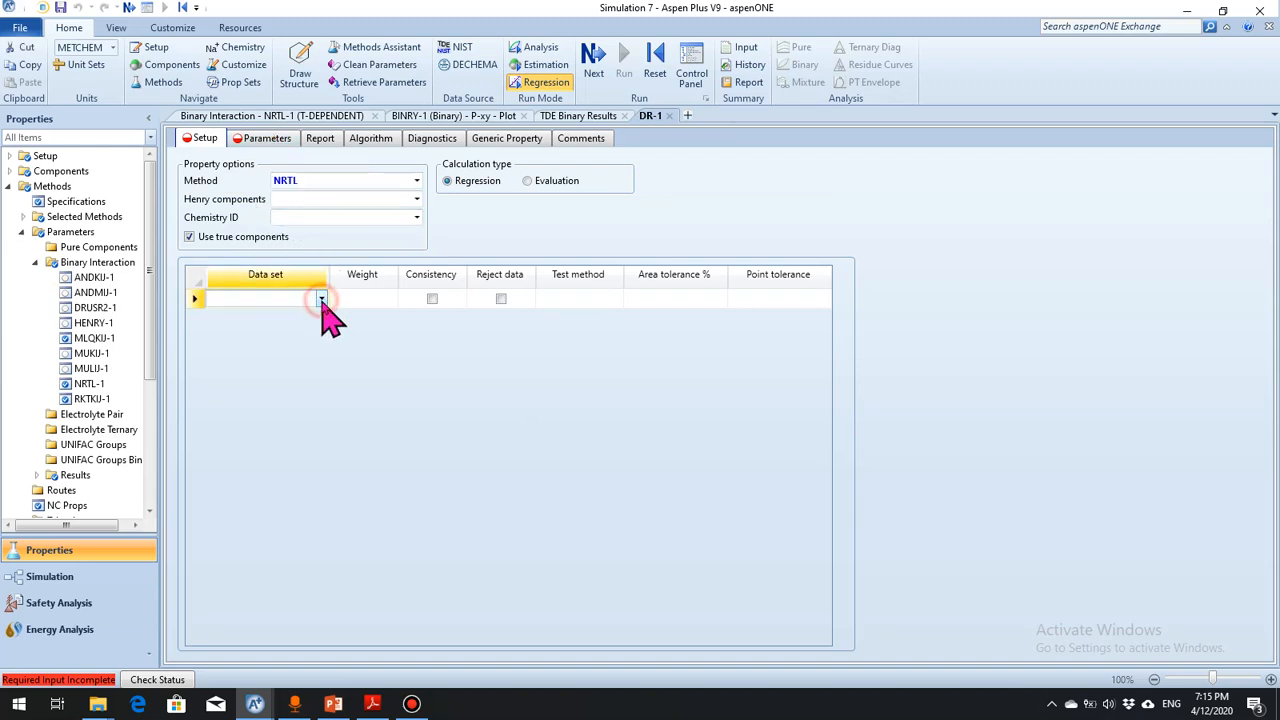
{"action": "left_click", "coordinate": [322, 300]}
{"action": "left_click", "coordinate": [276, 316]}
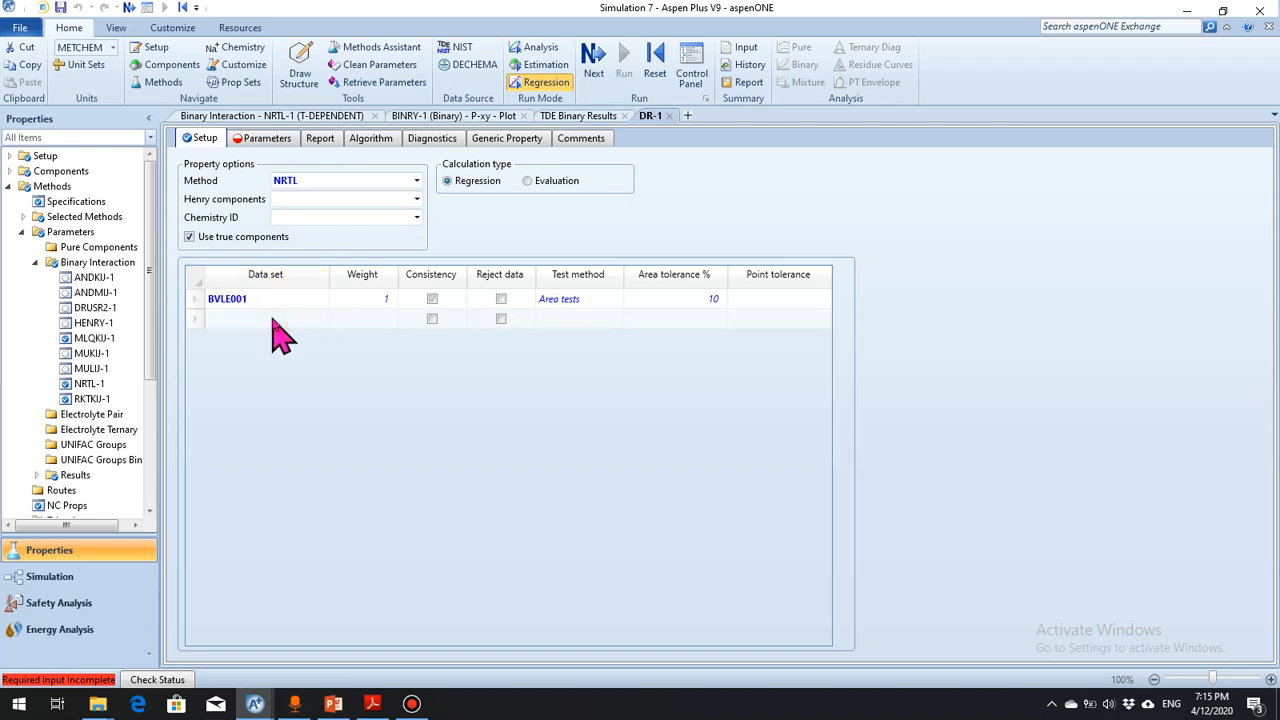
{"action": "left_click", "coordinate": [528, 181]}
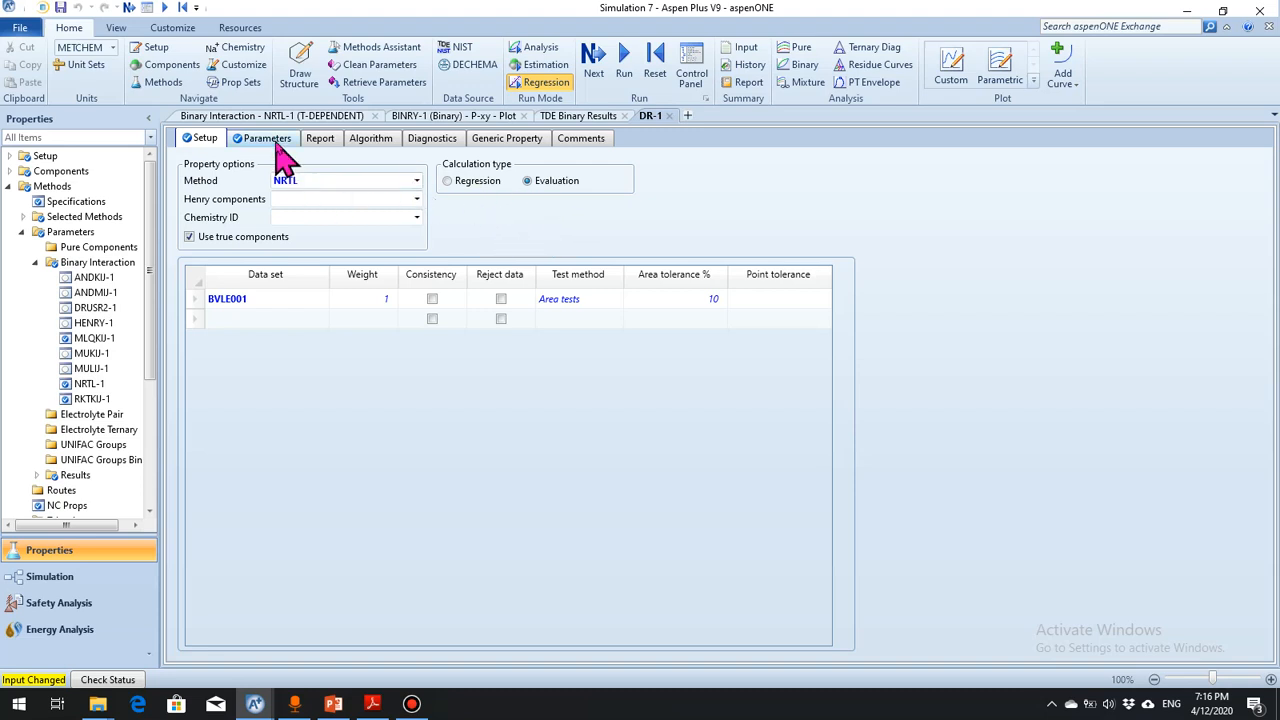
Run the data regression for case DR-1
{"action": "left_click", "coordinate": [595, 60]}
{"action": "left_click", "coordinate": [590, 405]}
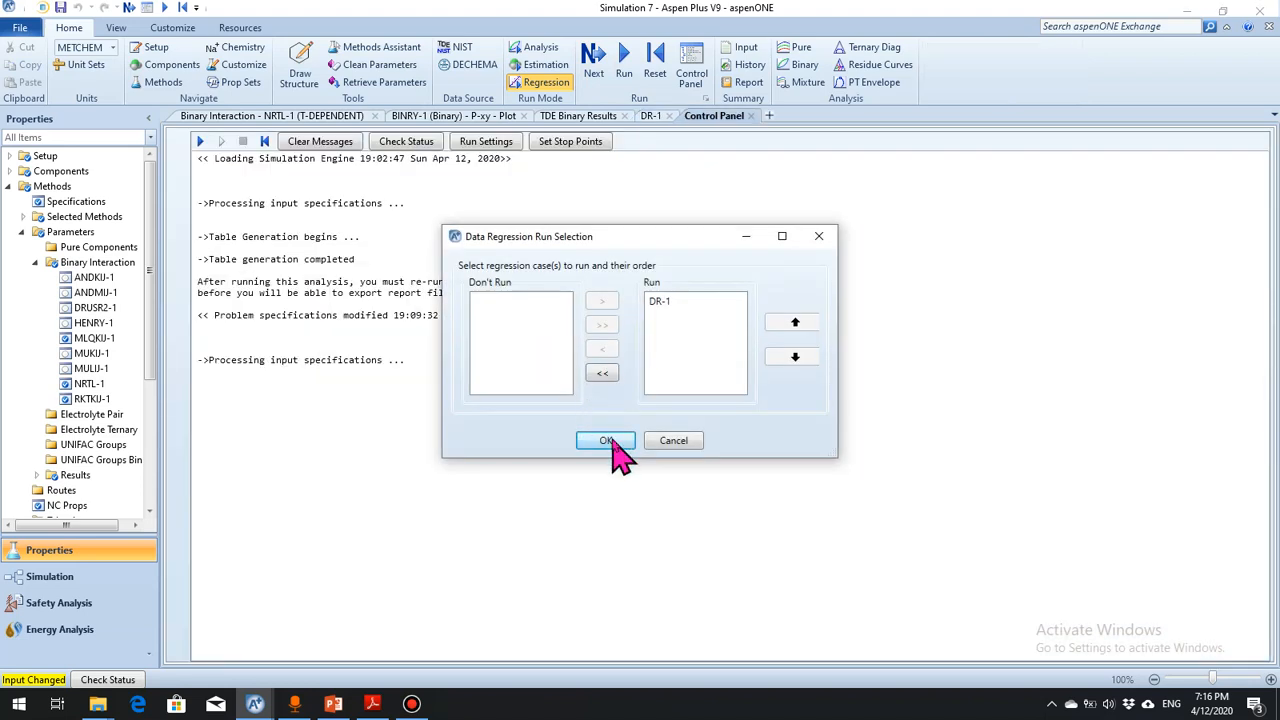
{"action": "left_click", "coordinate": [607, 438]}
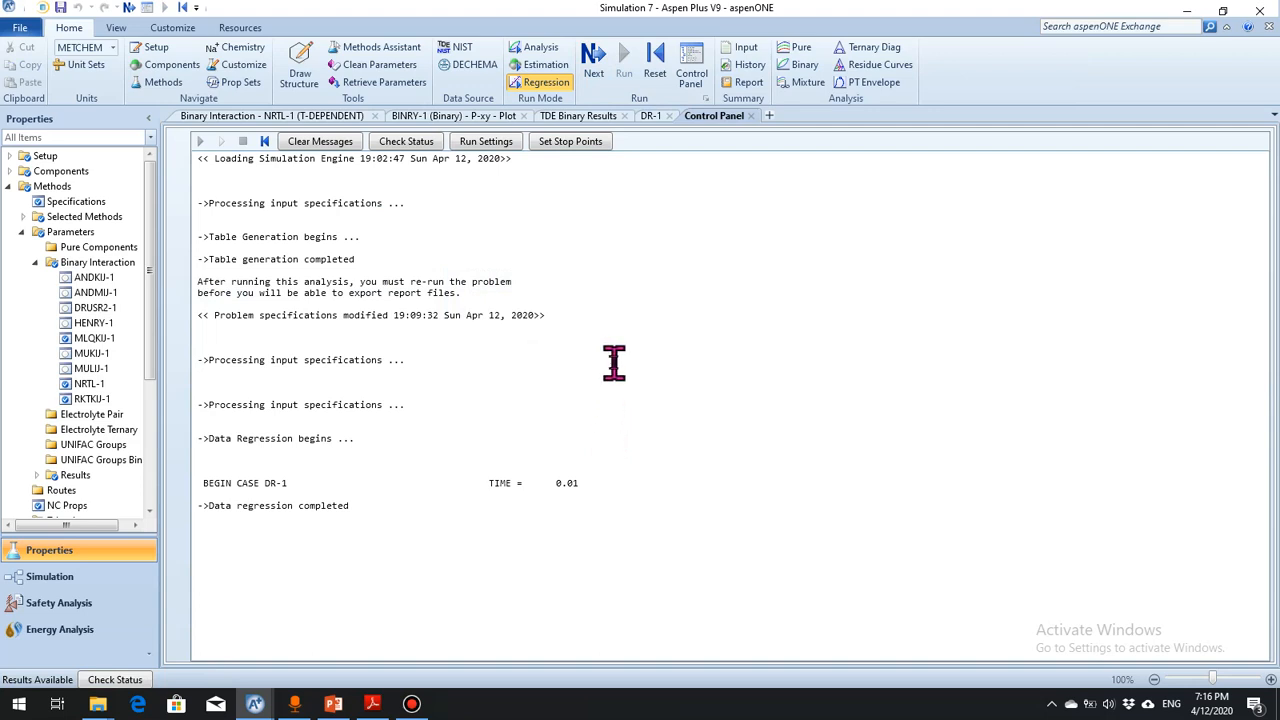
Open the DR-1 results and examine the weighted sum of squares and residual root mean square error of the evaluation
{"action": "left_click", "coordinate": [9, 186]}
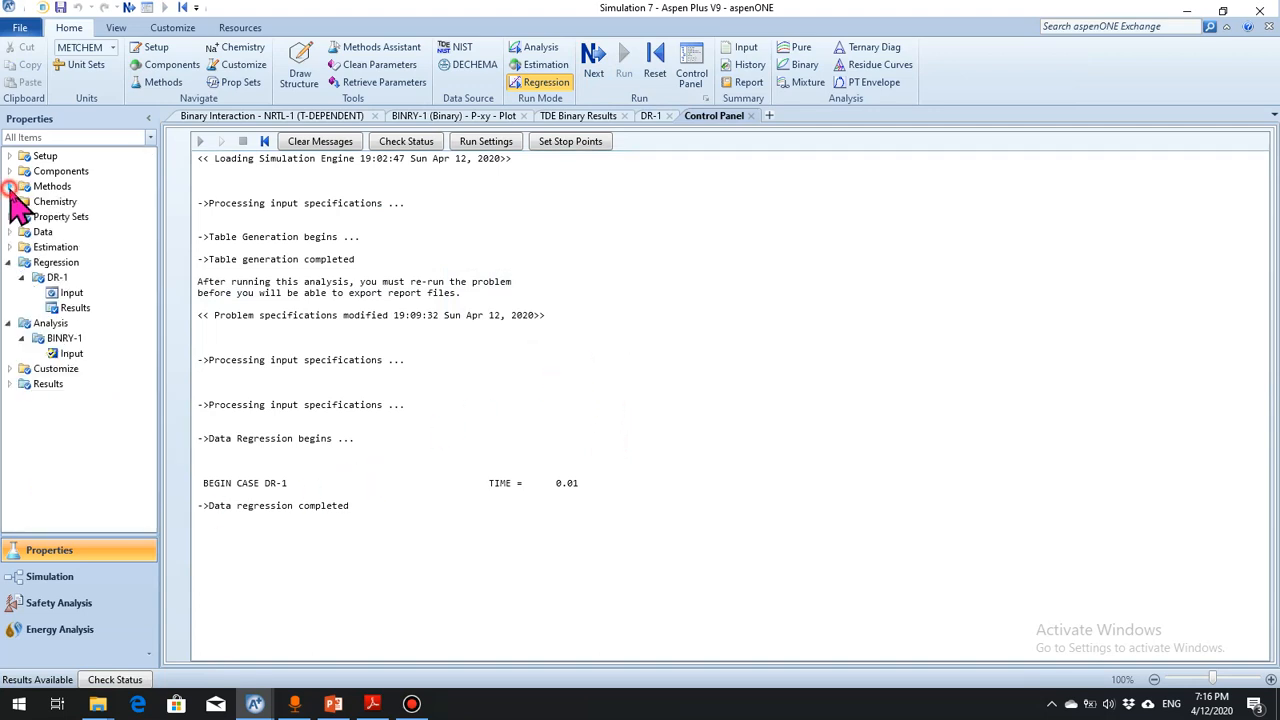
{"action": "left_click", "coordinate": [68, 308]}
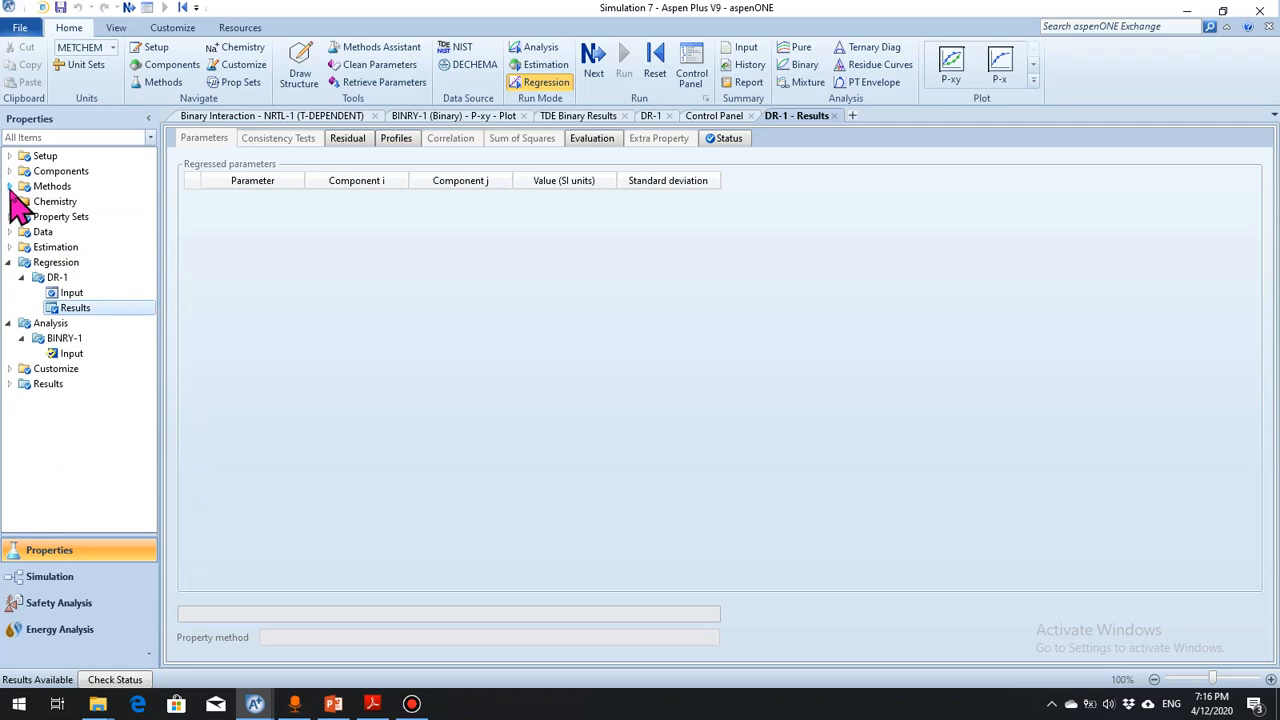
{"action": "left_click", "coordinate": [586, 146]}
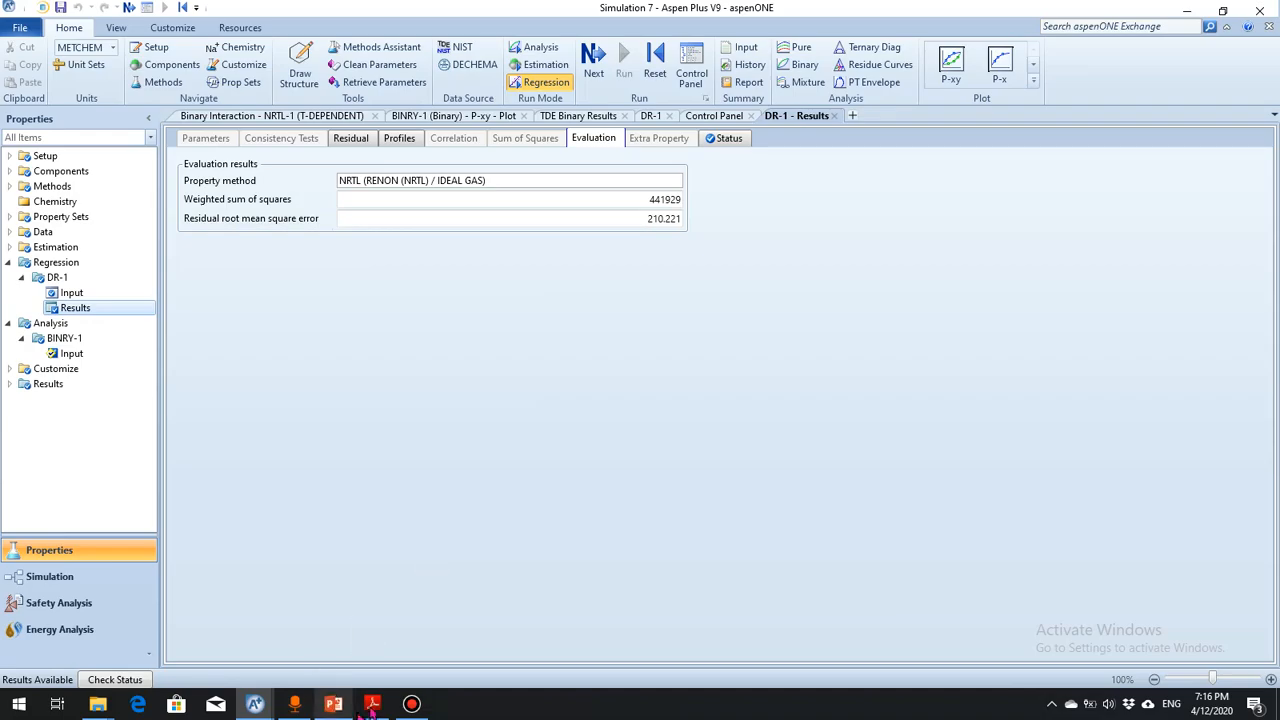
Switch to the Week_1 PowerPoint presentation and find the slide note on acceptable RRMSE values for VLE data
{"action": "left_click", "coordinate": [333, 705]}
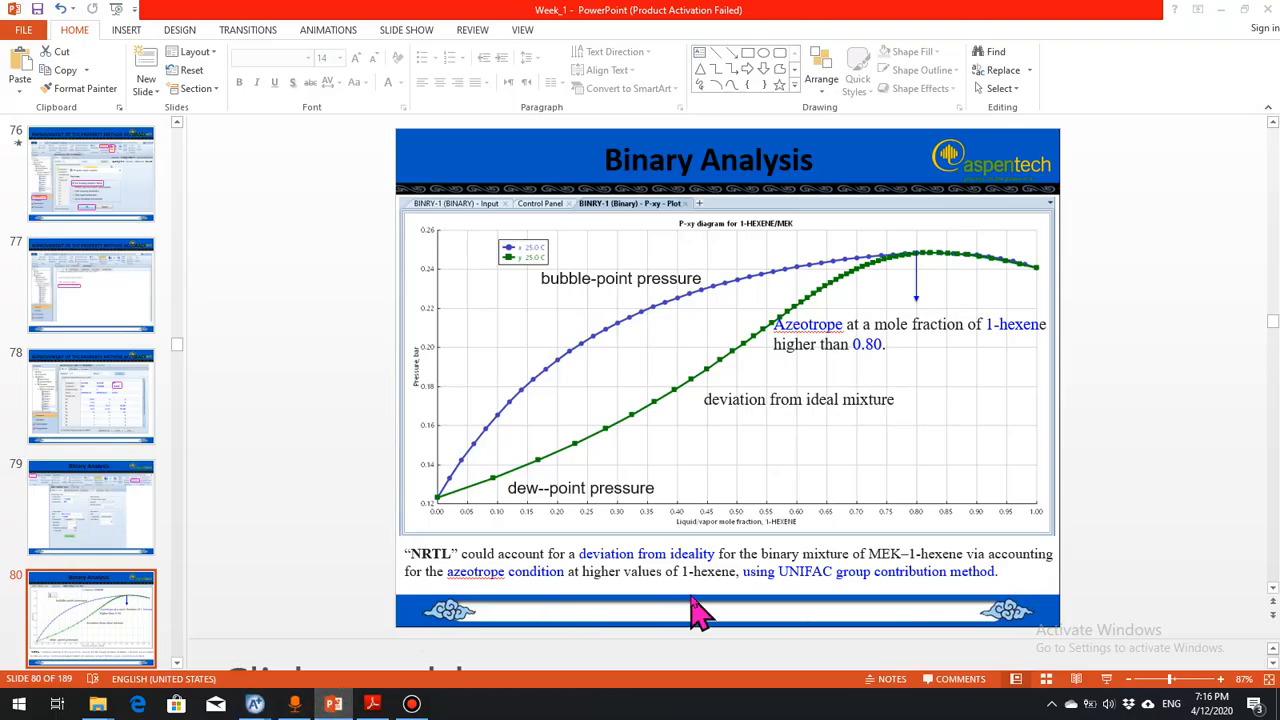
{"action": "scroll", "coordinate": [693, 600], "scroll_direction": "down", "scroll_amount": 1}
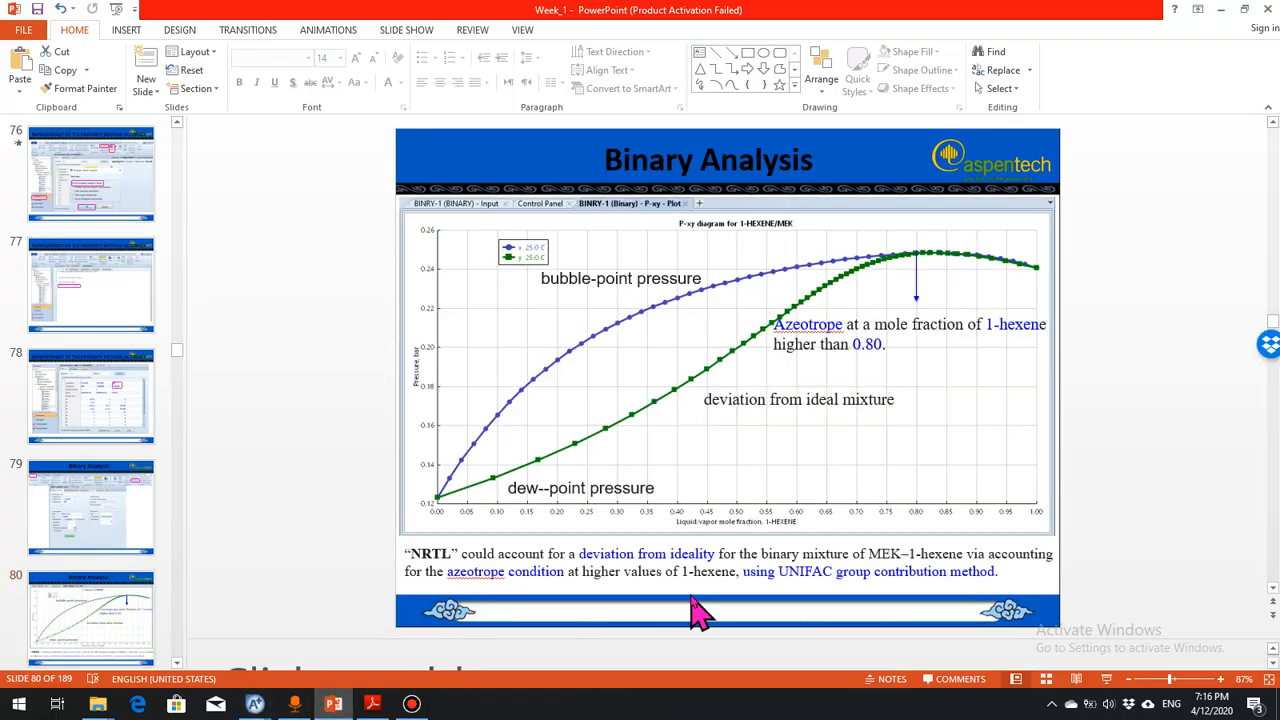
{"action": "scroll", "coordinate": [693, 610], "scroll_direction": "down", "scroll_amount": 3}
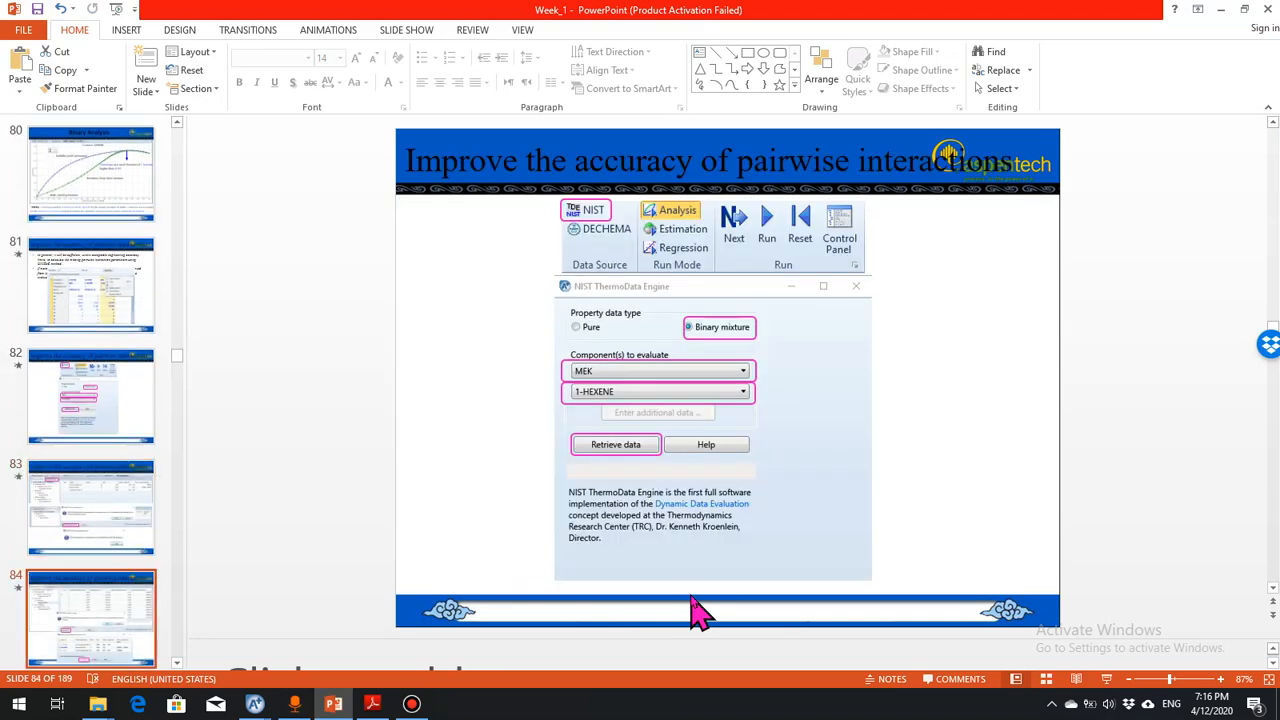
{"action": "scroll", "coordinate": [693, 610], "scroll_direction": "down", "scroll_amount": 1}
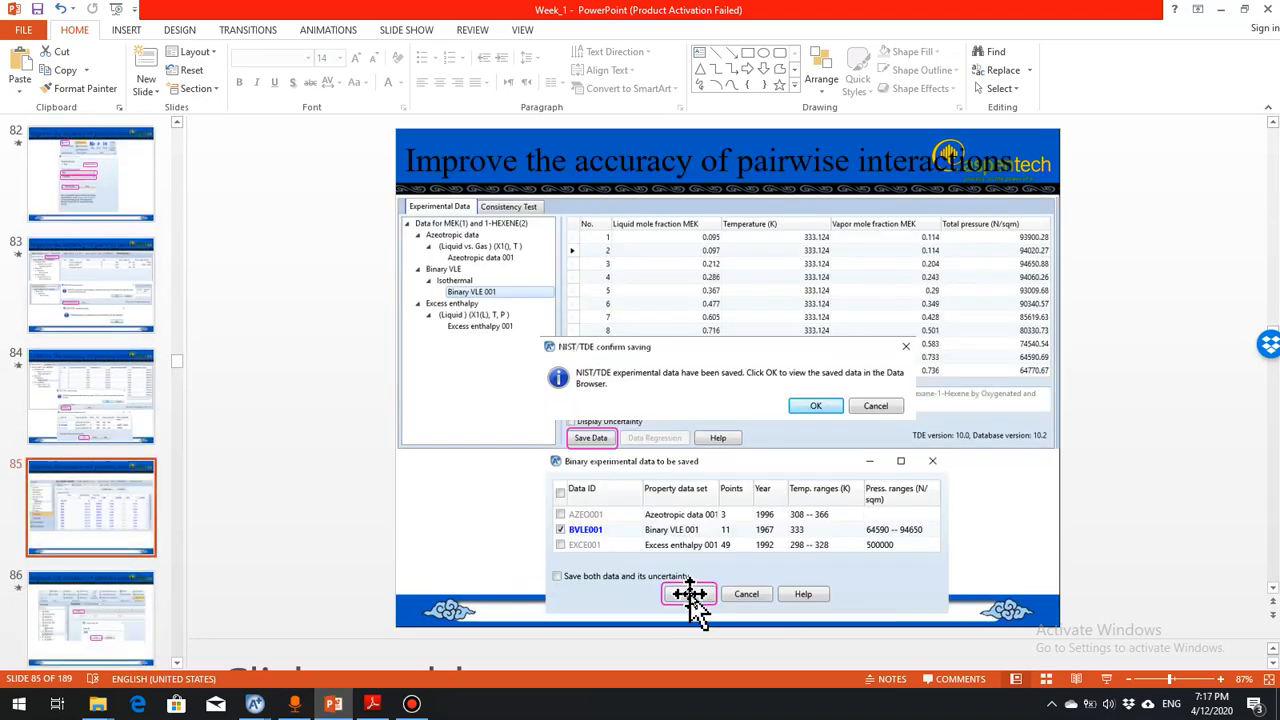
{"action": "scroll", "coordinate": [693, 600], "scroll_direction": "down", "scroll_amount": 1}
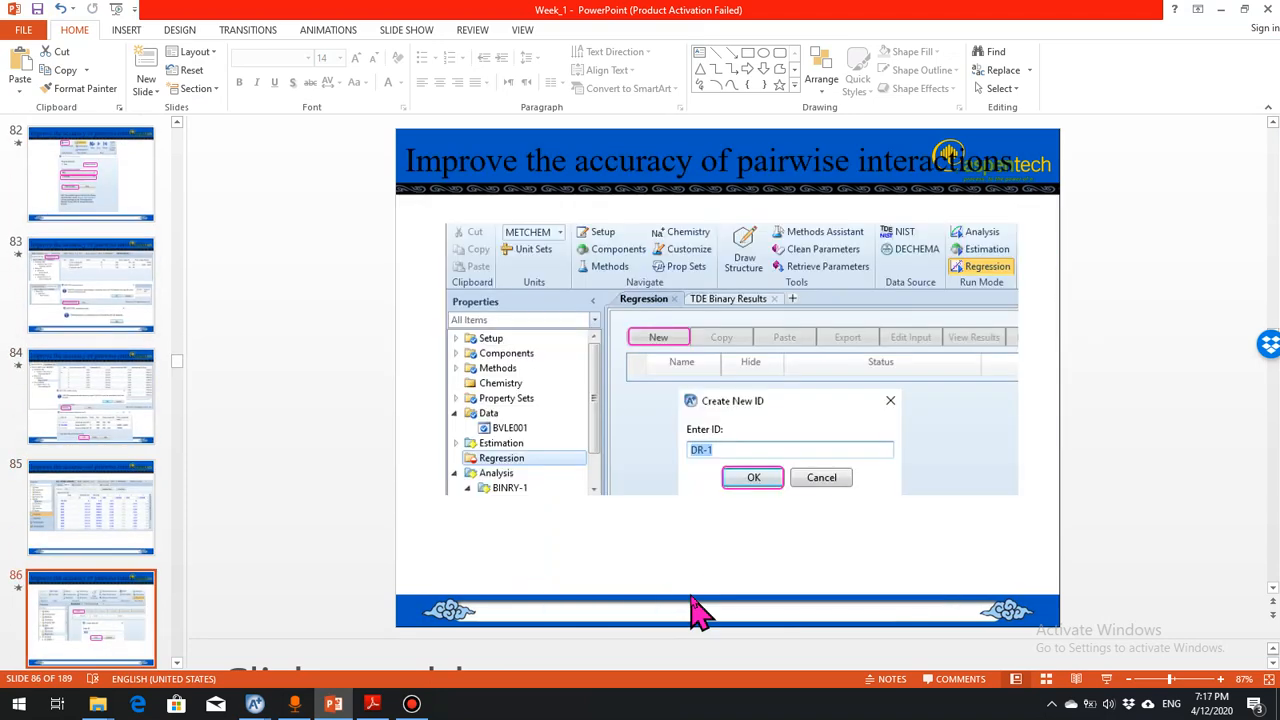
{"action": "scroll", "coordinate": [698, 610], "scroll_direction": "down", "scroll_amount": 1}
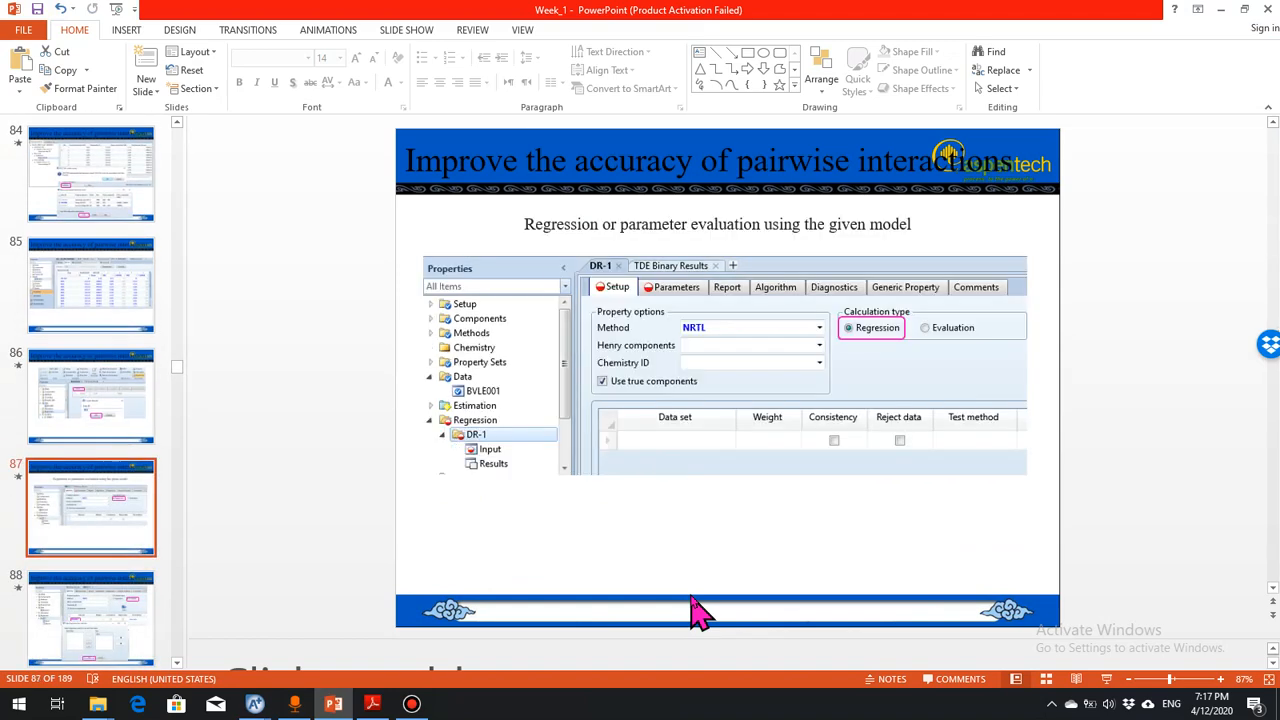
{"action": "scroll", "coordinate": [697, 610], "scroll_direction": "down", "scroll_amount": 1}
{"action": "scroll", "coordinate": [695, 605], "scroll_direction": "down", "scroll_amount": 1}
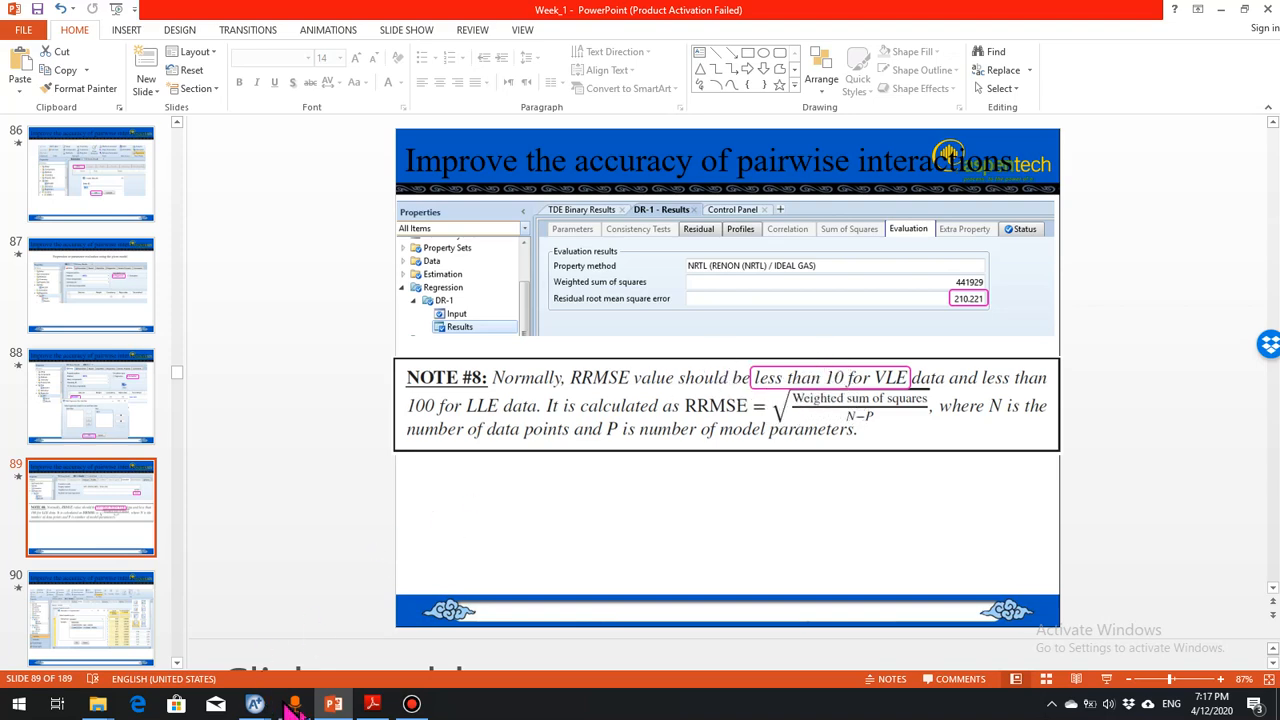
Return to the Simulation 7 window in Aspen Plus and review the NRTL-1 binary interaction parameters
{"action": "mouse_move", "coordinate": [257, 702]}
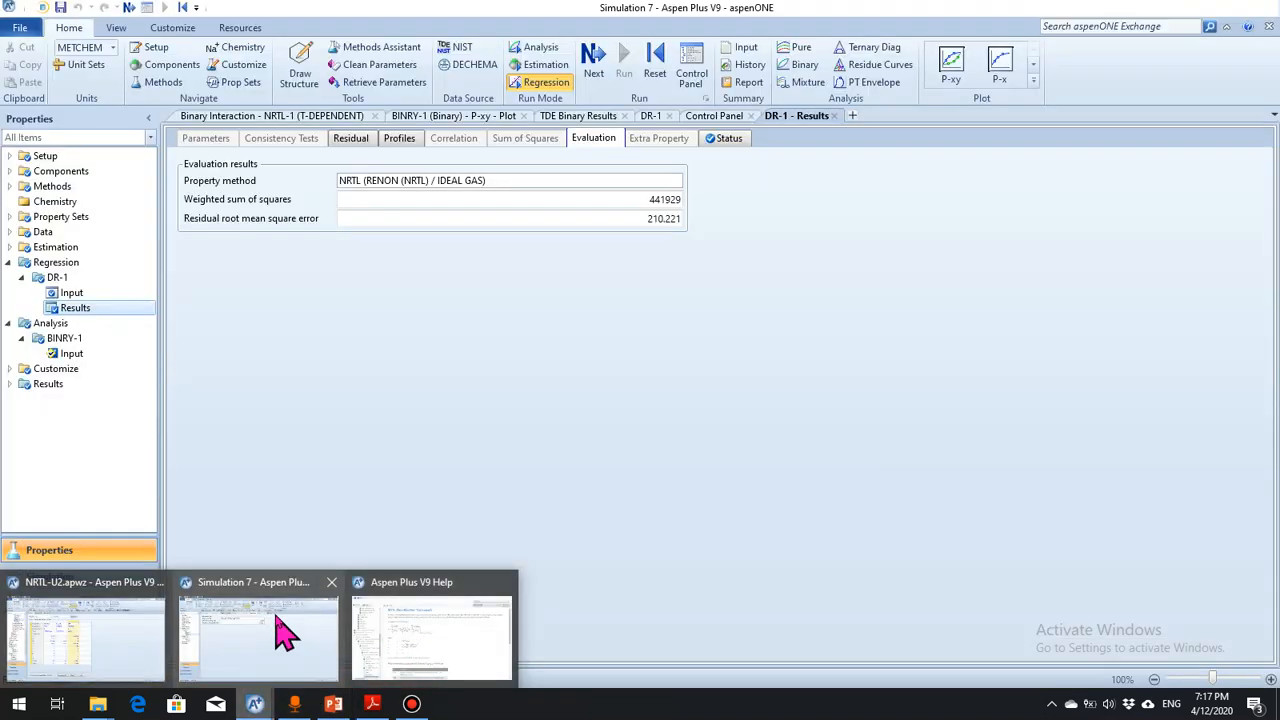
{"action": "left_click", "coordinate": [285, 632]}
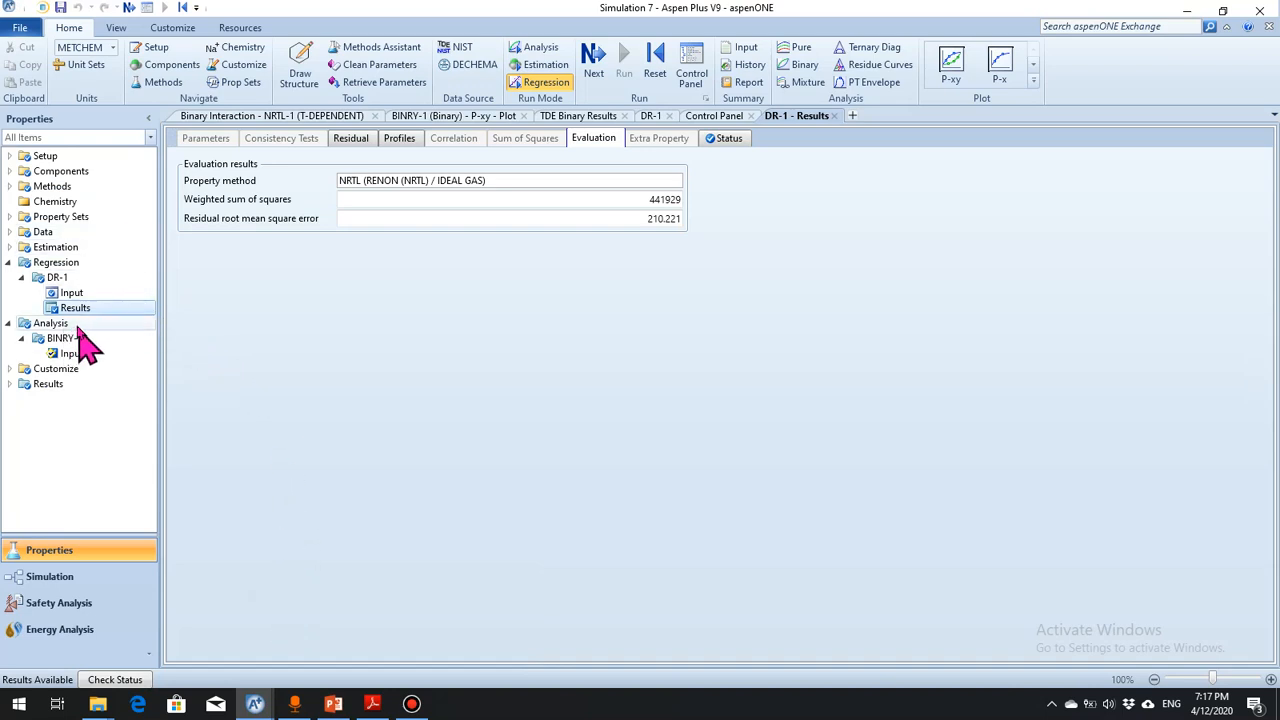
{"action": "left_click", "coordinate": [10, 186]}
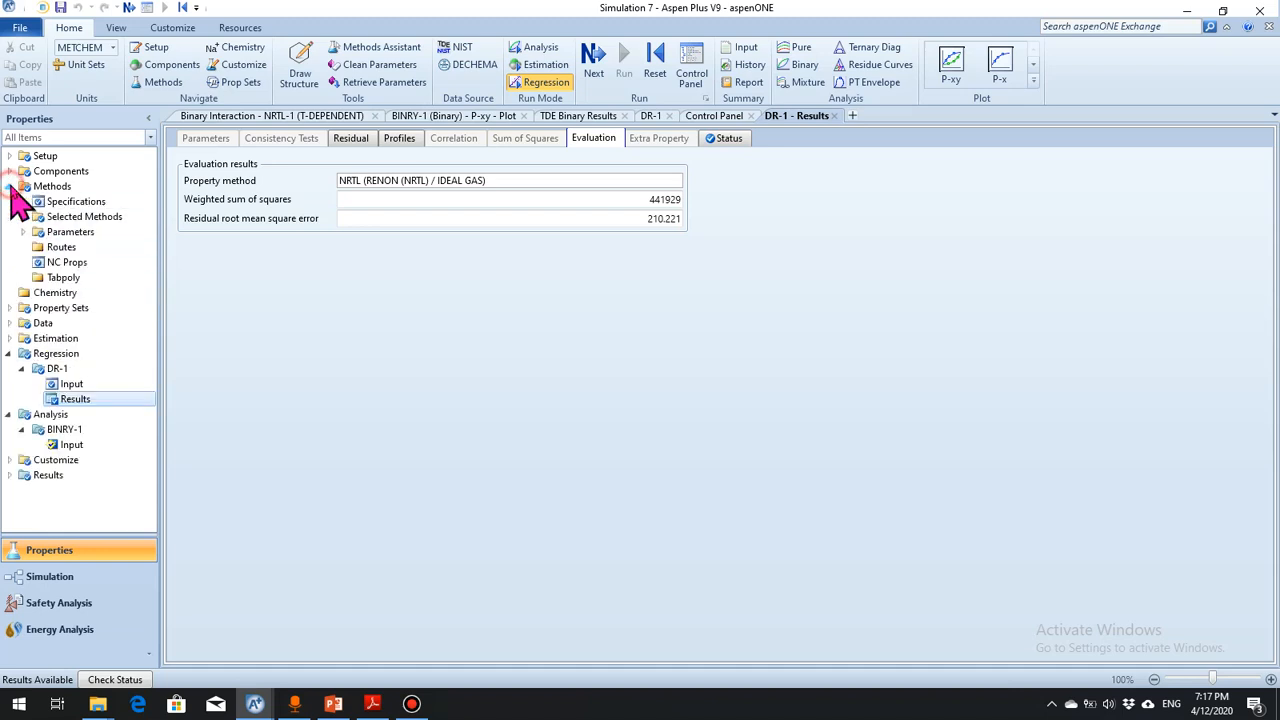
{"action": "left_click", "coordinate": [24, 232]}
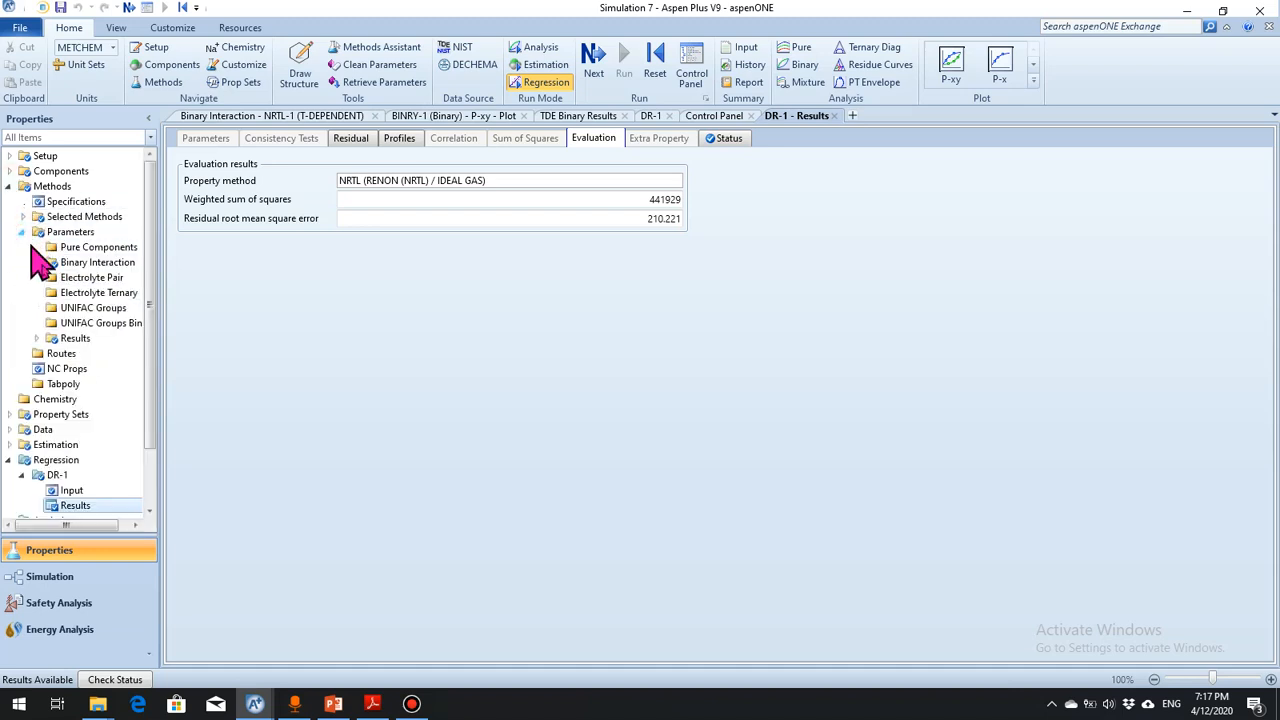
{"action": "left_click", "coordinate": [36, 262]}
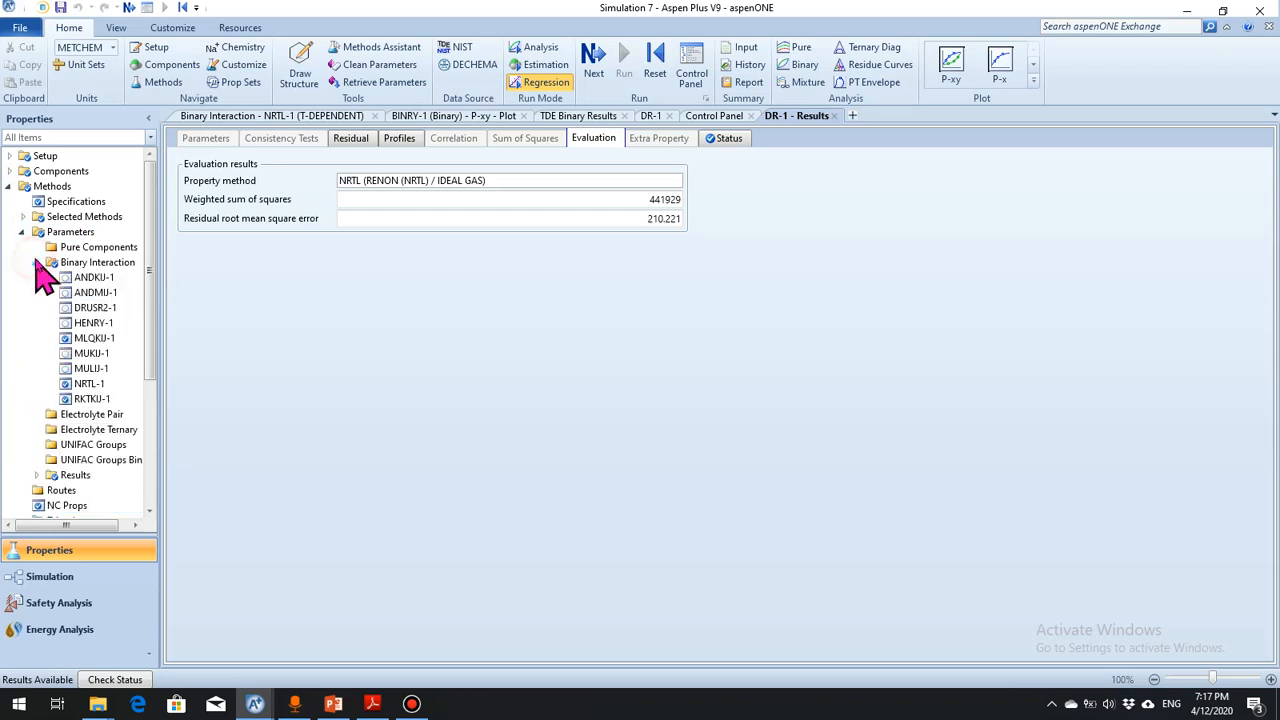
{"action": "left_click", "coordinate": [82, 385]}
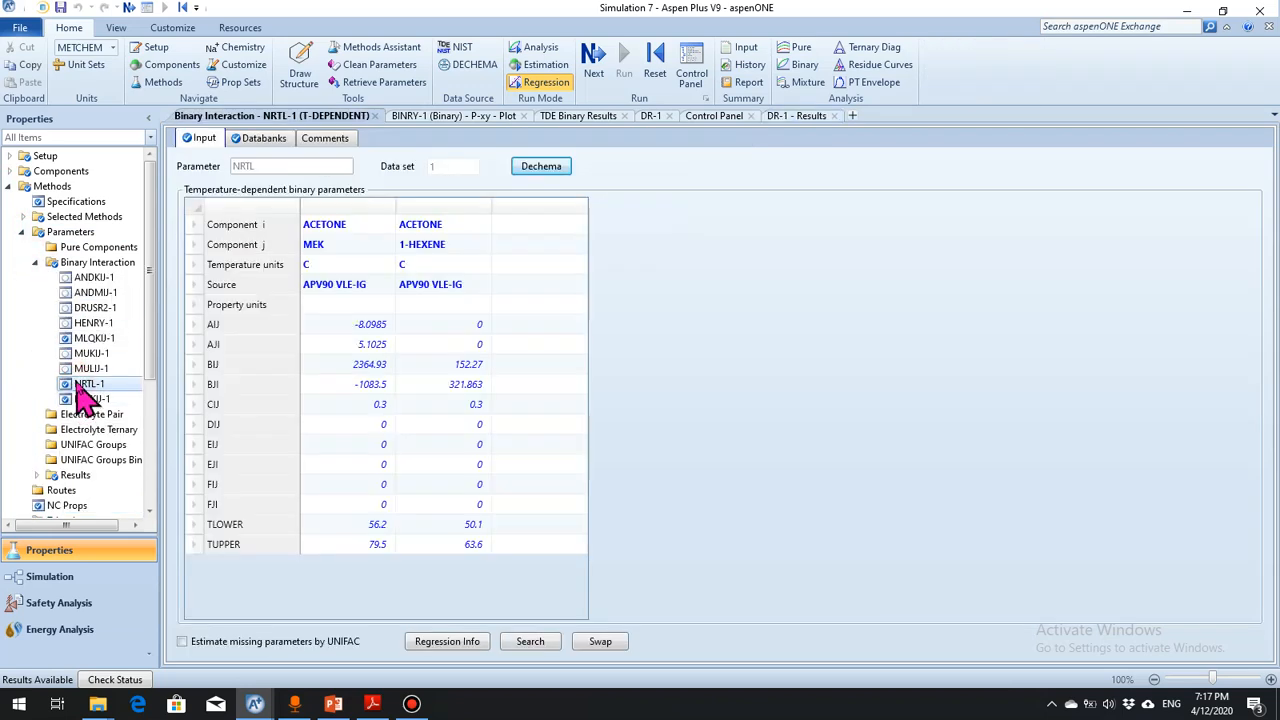
{"action": "left_click", "coordinate": [10, 187]}
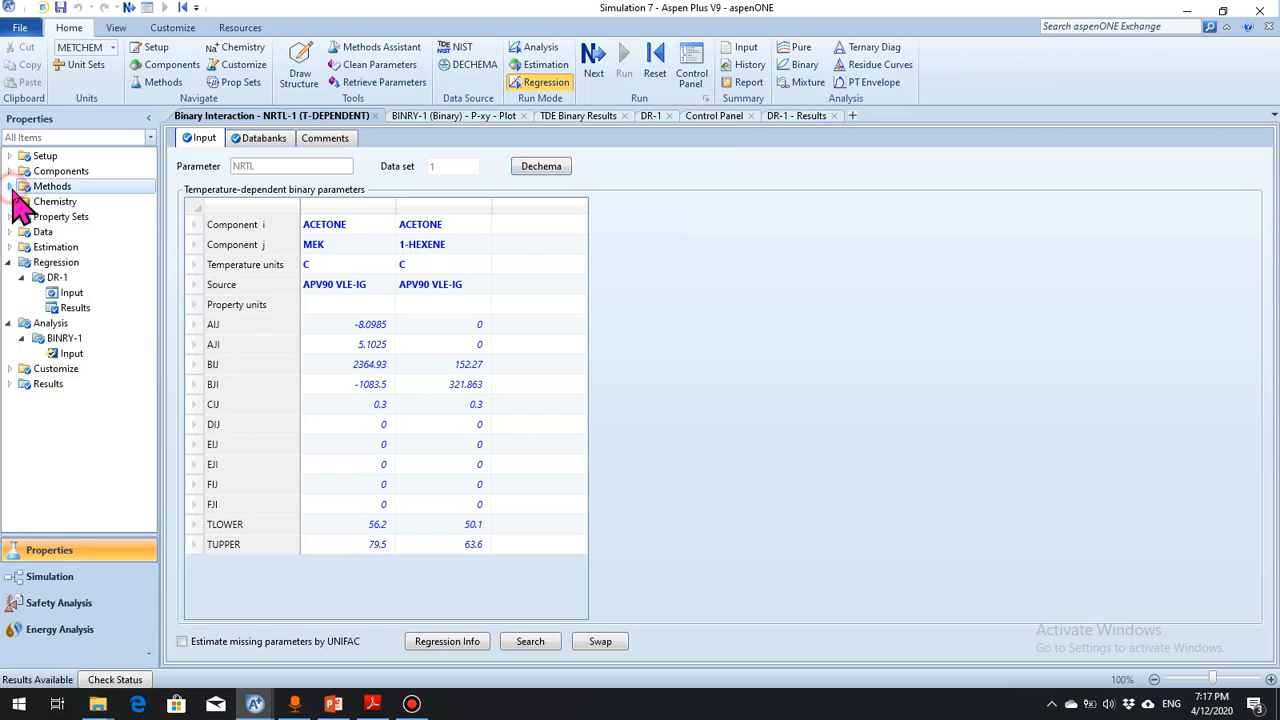
Compare the experimental and estimated 1-hexene vapor mole fractions in the DR-1 result profiles for BVLE001
{"action": "left_click", "coordinate": [74, 307]}
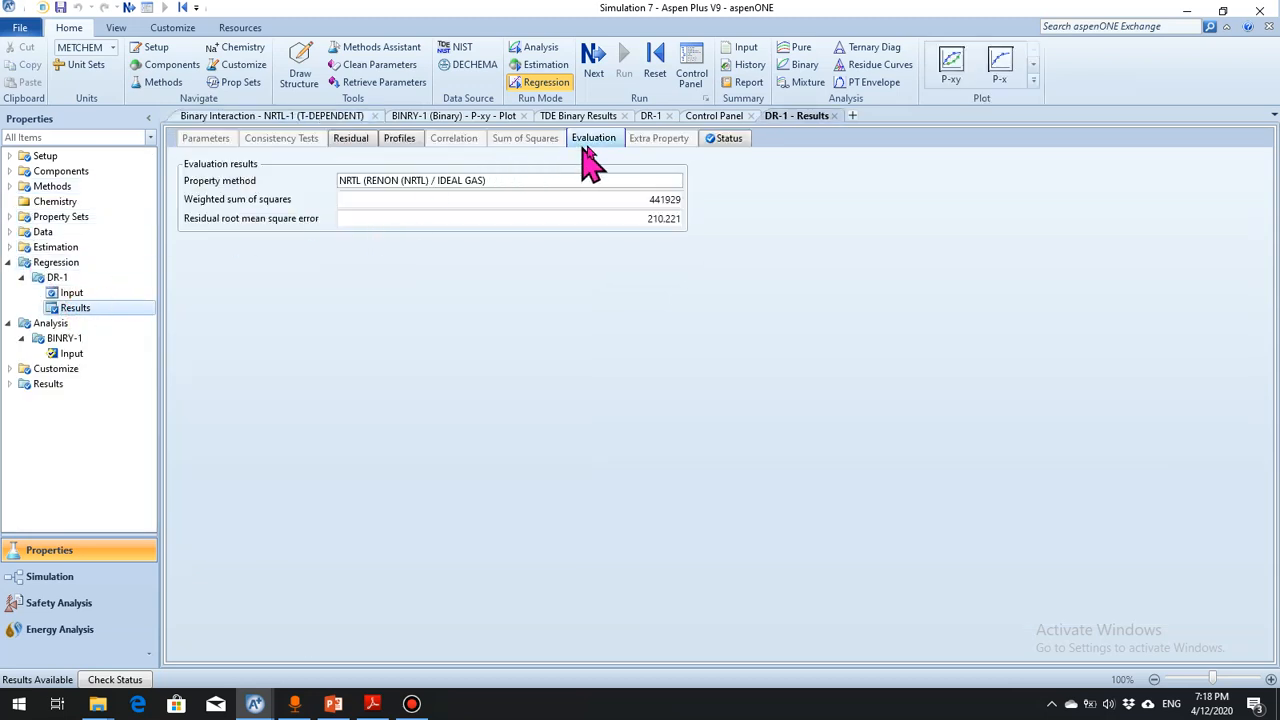
{"action": "left_click", "coordinate": [396, 140]}
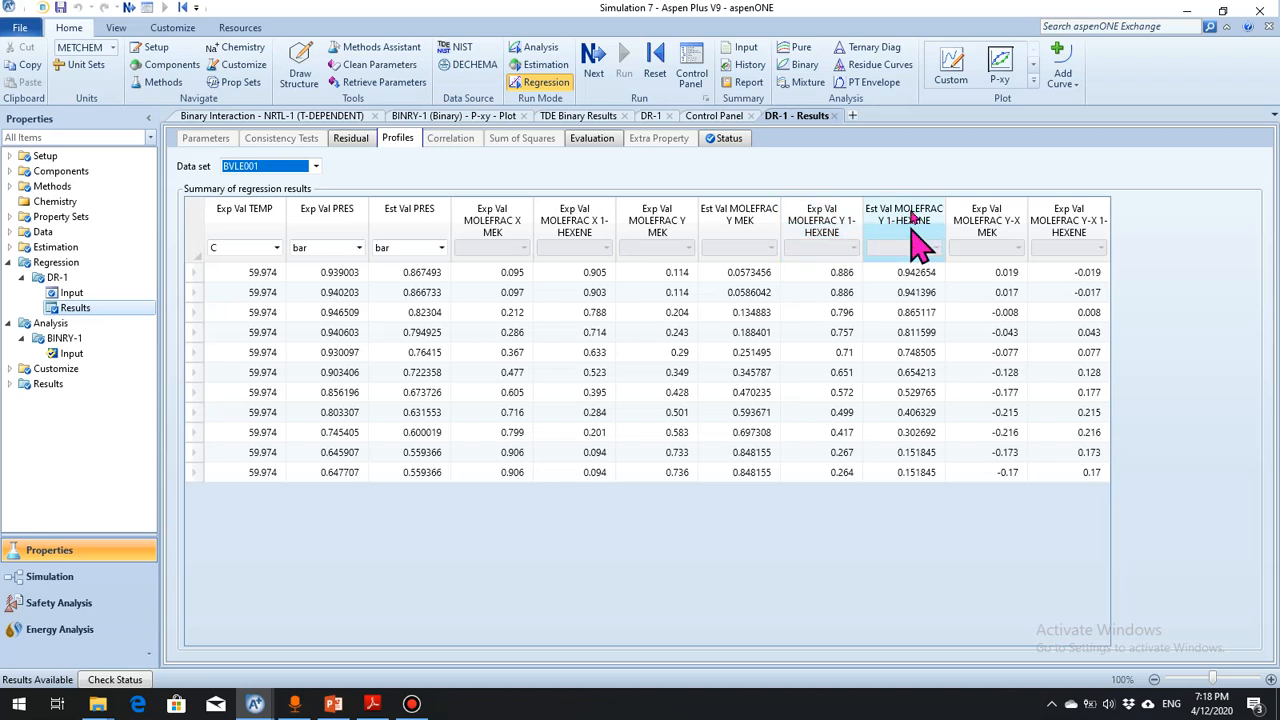
{"action": "left_click_drag", "start_coordinate": [835, 218], "coordinate": [903, 220]}
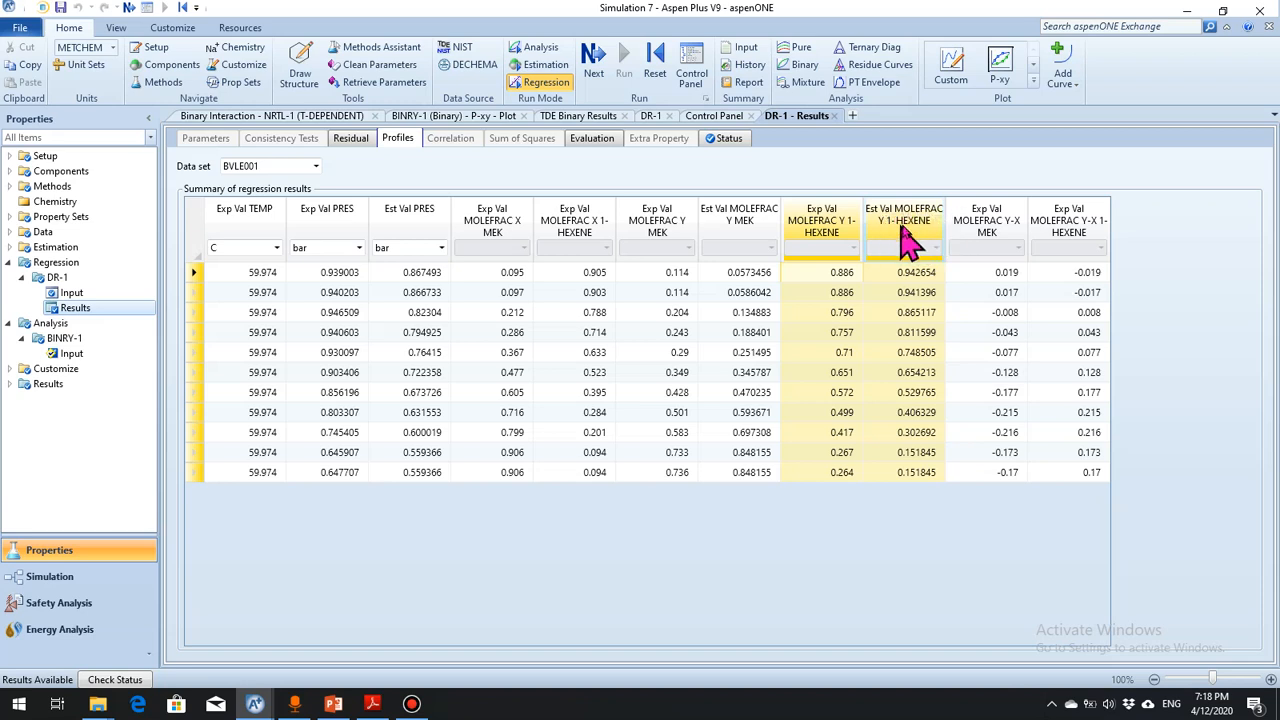
Create an estimated versus experimental plot of the 1-hexene vapor composition for data group BVLE001
{"action": "left_click", "coordinate": [1033, 82]}
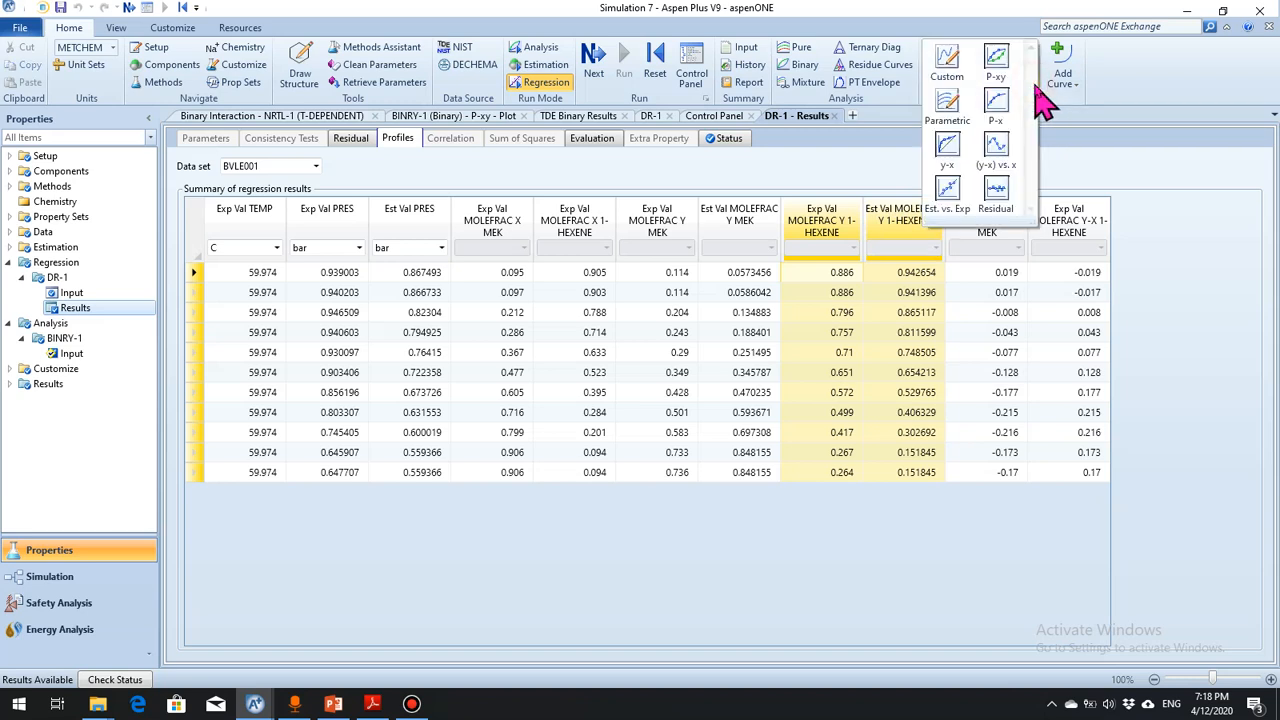
{"action": "left_click", "coordinate": [950, 192]}
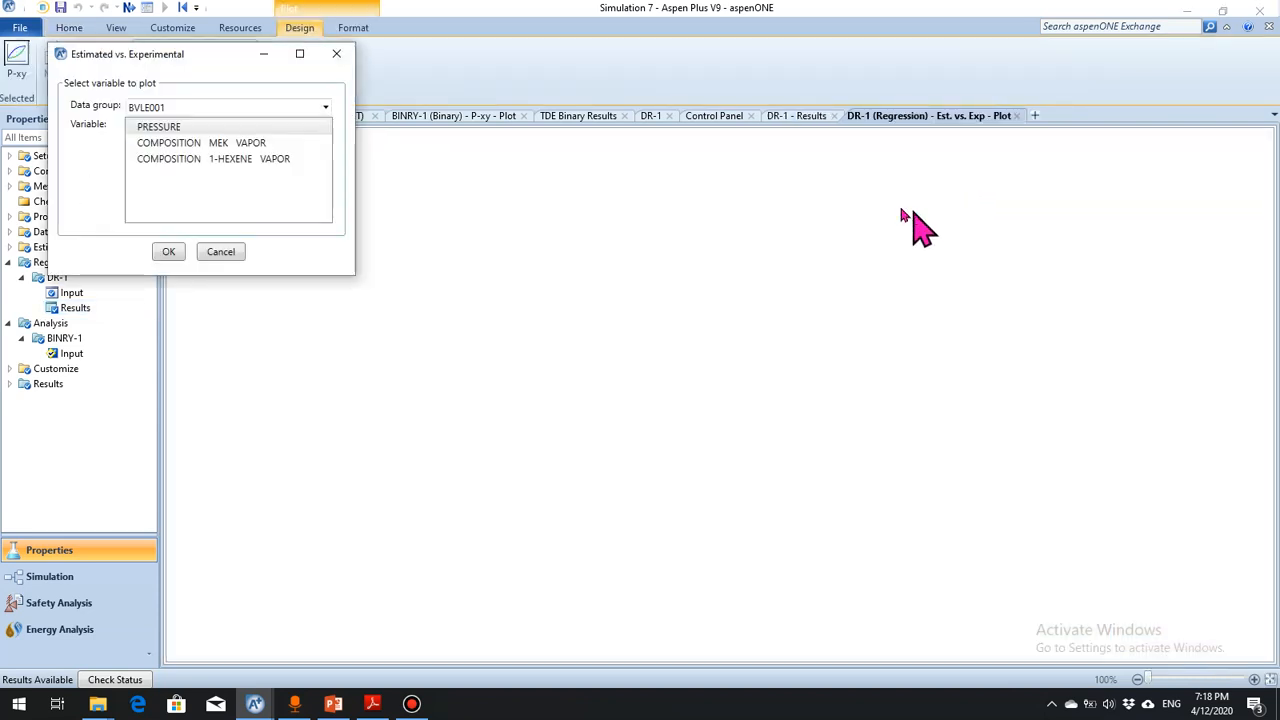
{"action": "left_click", "coordinate": [243, 162]}
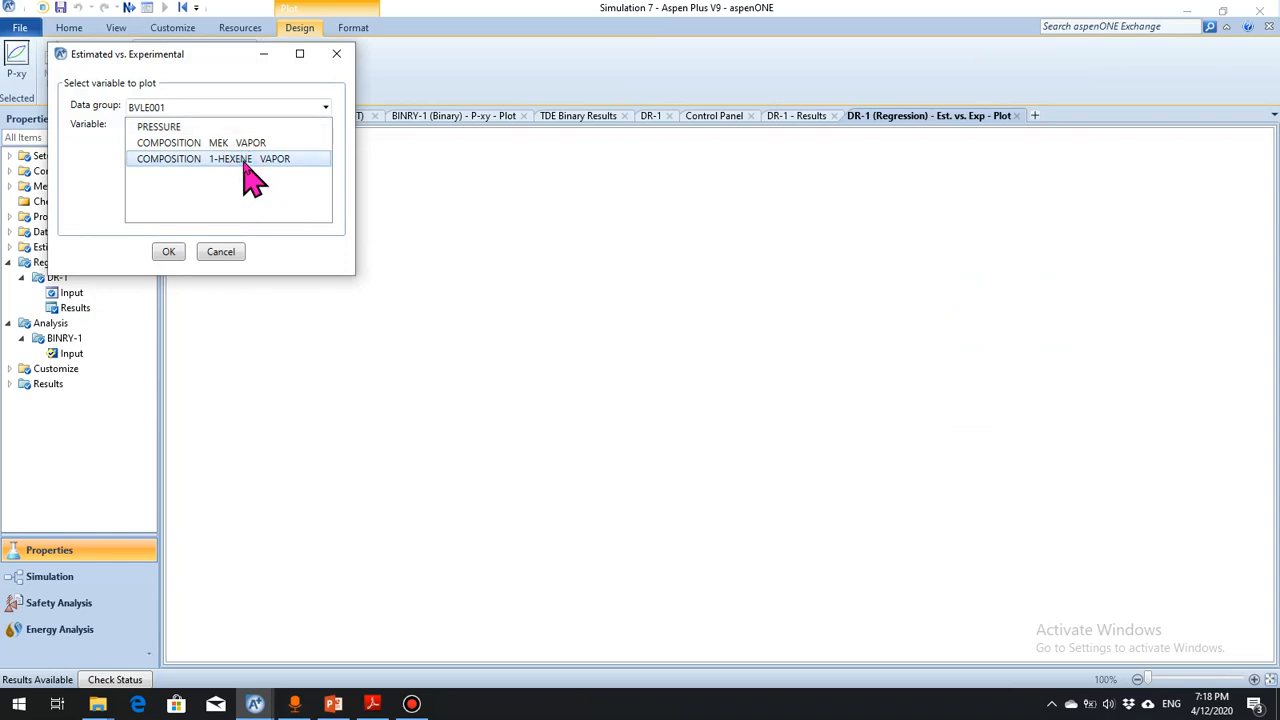
{"action": "left_click", "coordinate": [168, 253]}
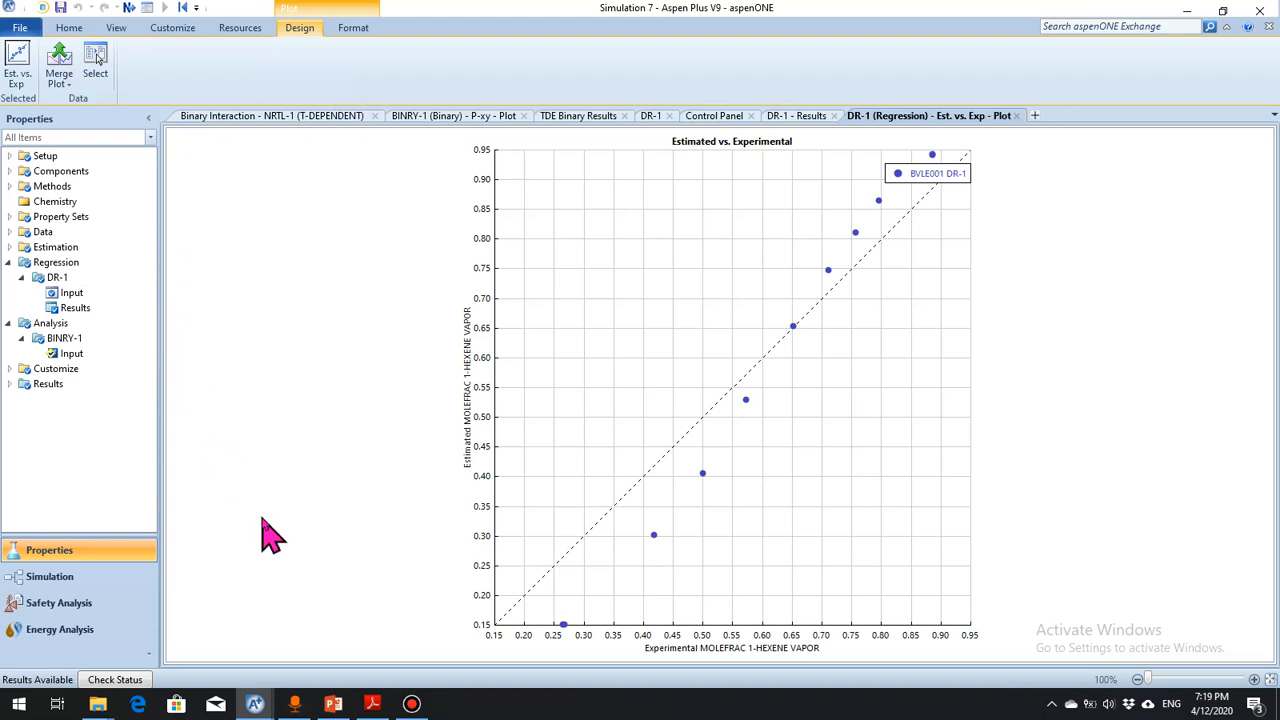
{"action": "mouse_move", "coordinate": [255, 706]}
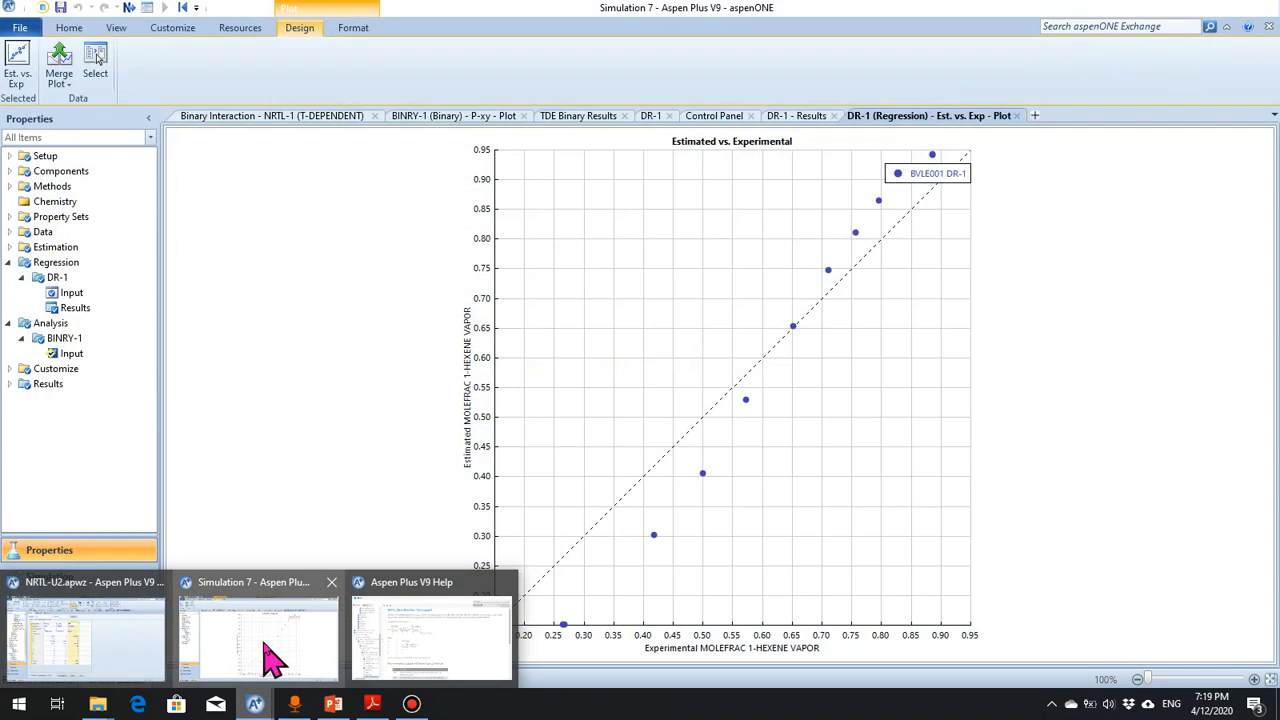
{"action": "left_click", "coordinate": [263, 642]}
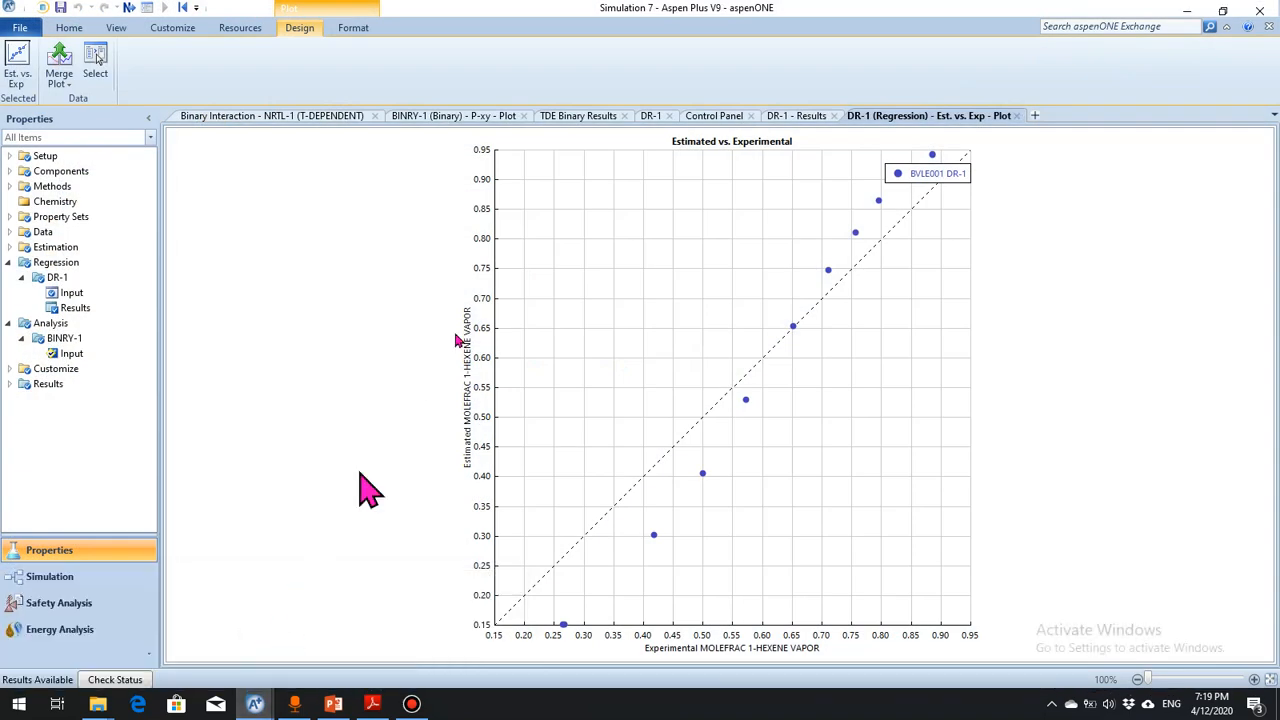
Check the DR-1 input setup and recheck which component pairs the NRTL-1 binary parameters cover
{"action": "left_click", "coordinate": [70, 293]}
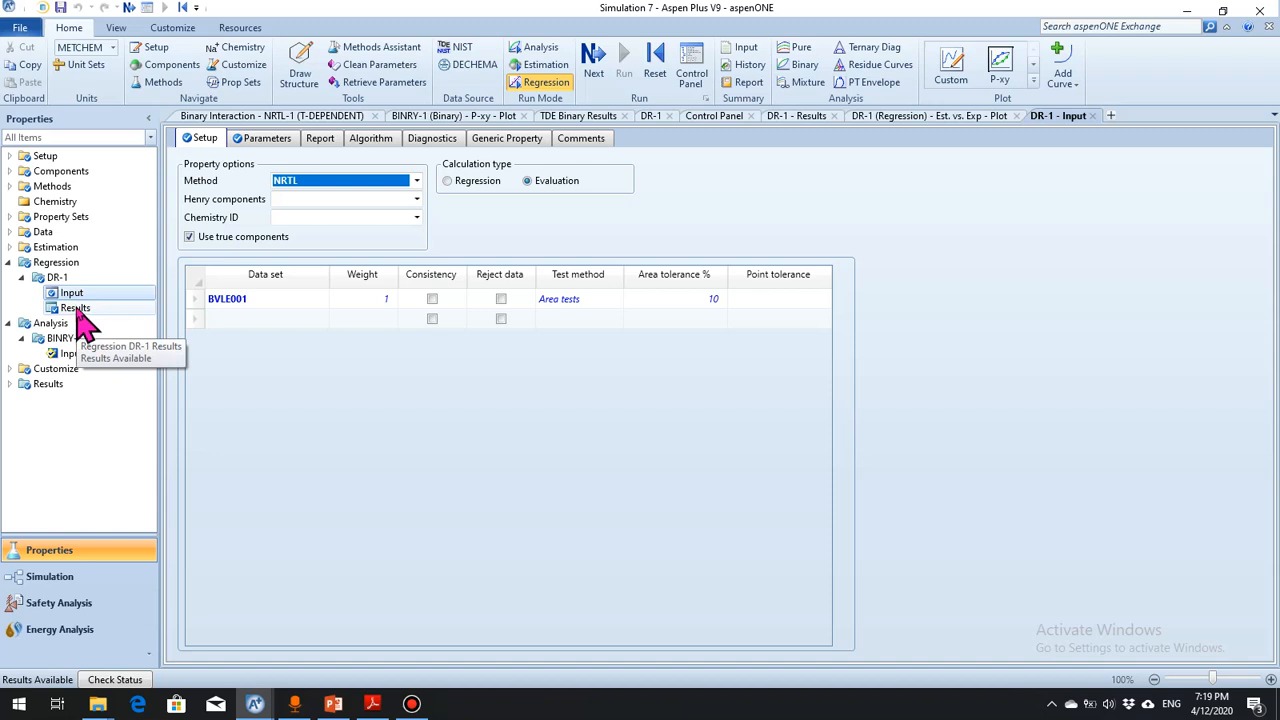
{"action": "left_click", "coordinate": [479, 226]}
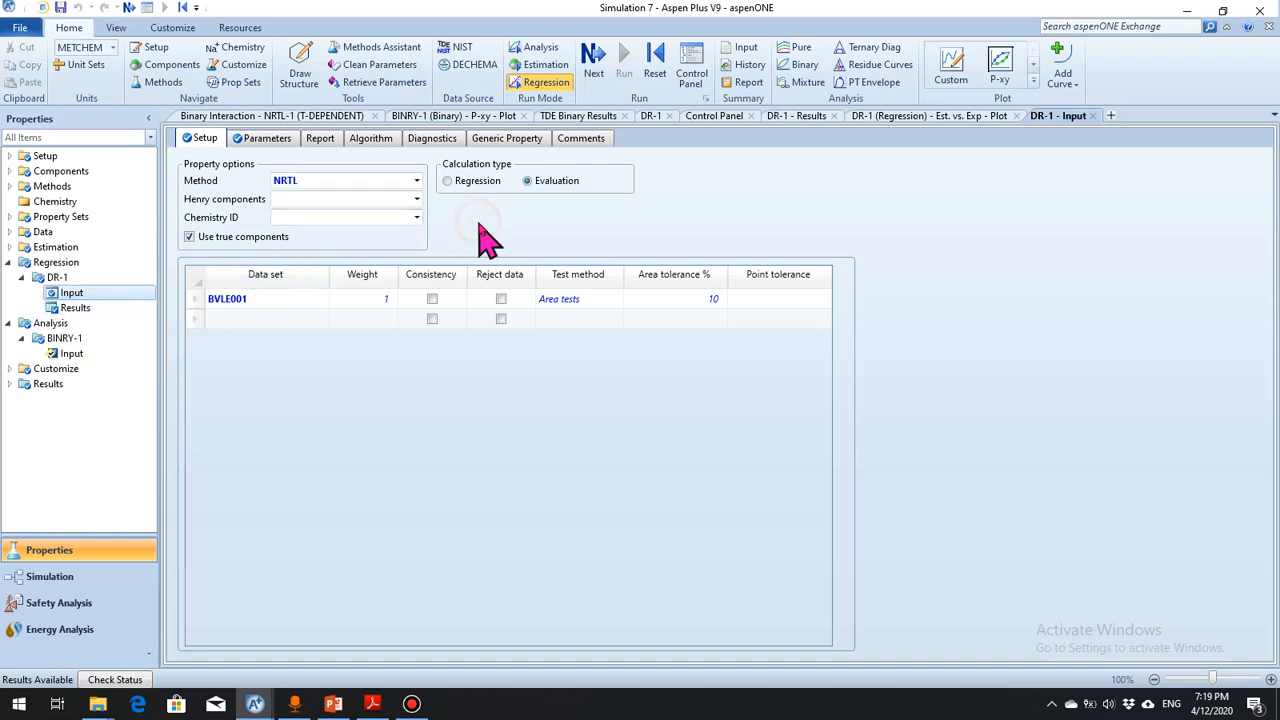
{"action": "left_click", "coordinate": [10, 261]}
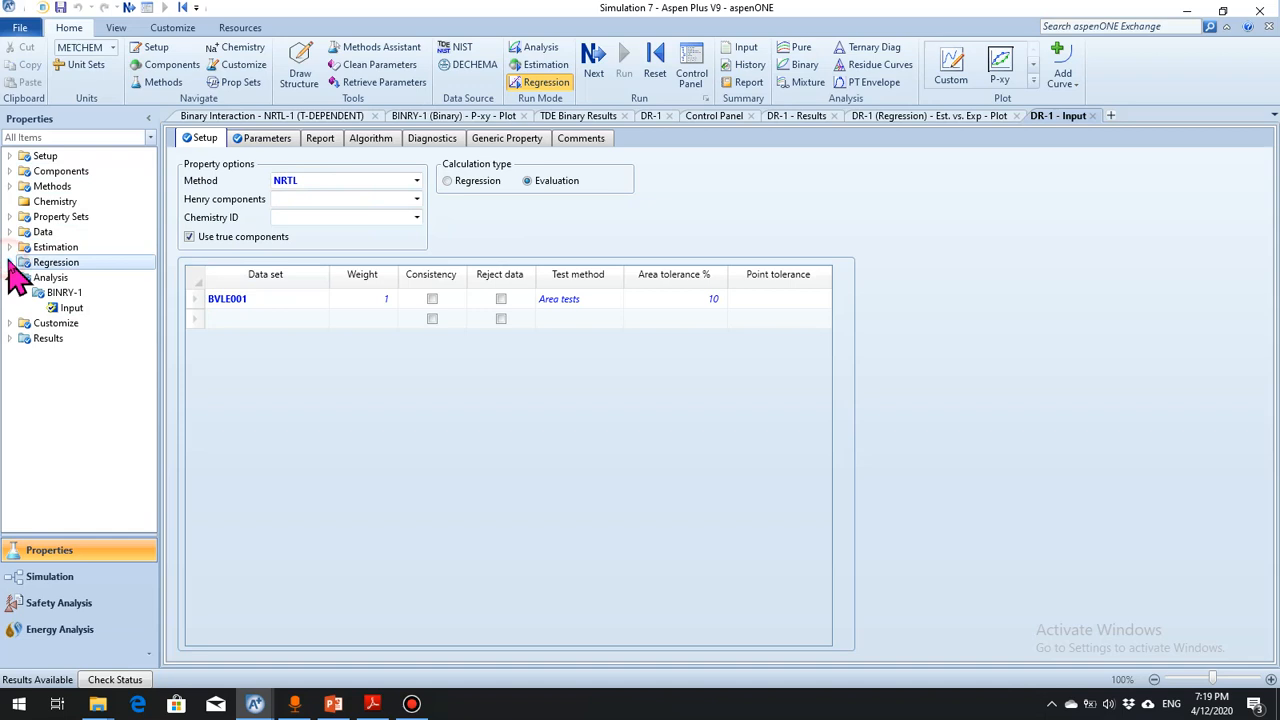
{"action": "left_click", "coordinate": [10, 186]}
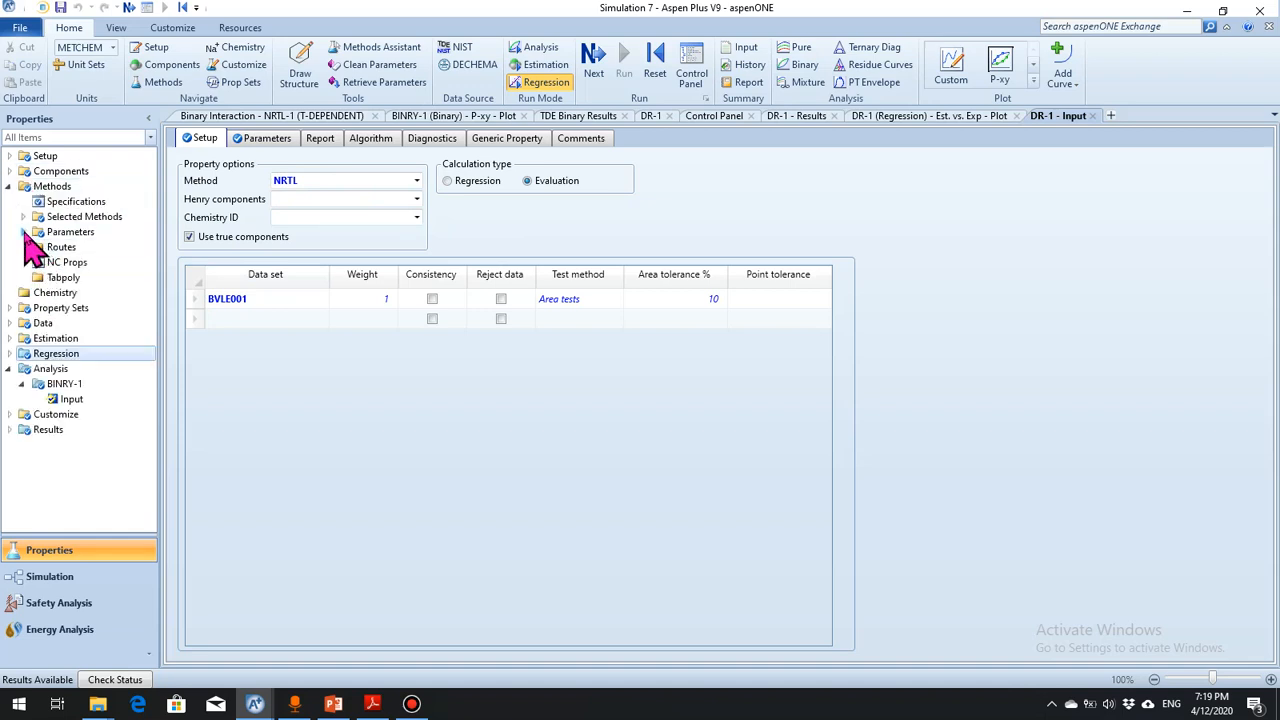
{"action": "left_click", "coordinate": [23, 232]}
{"action": "left_click", "coordinate": [37, 262]}
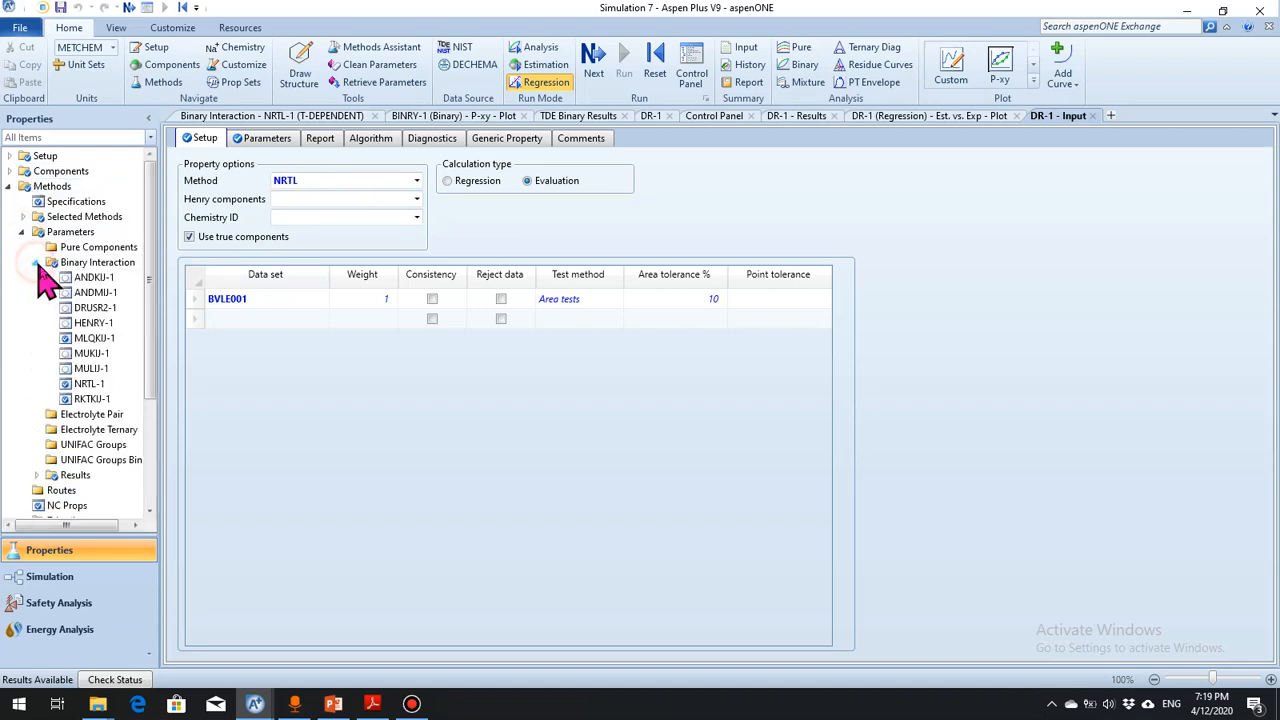
{"action": "left_click", "coordinate": [77, 387]}
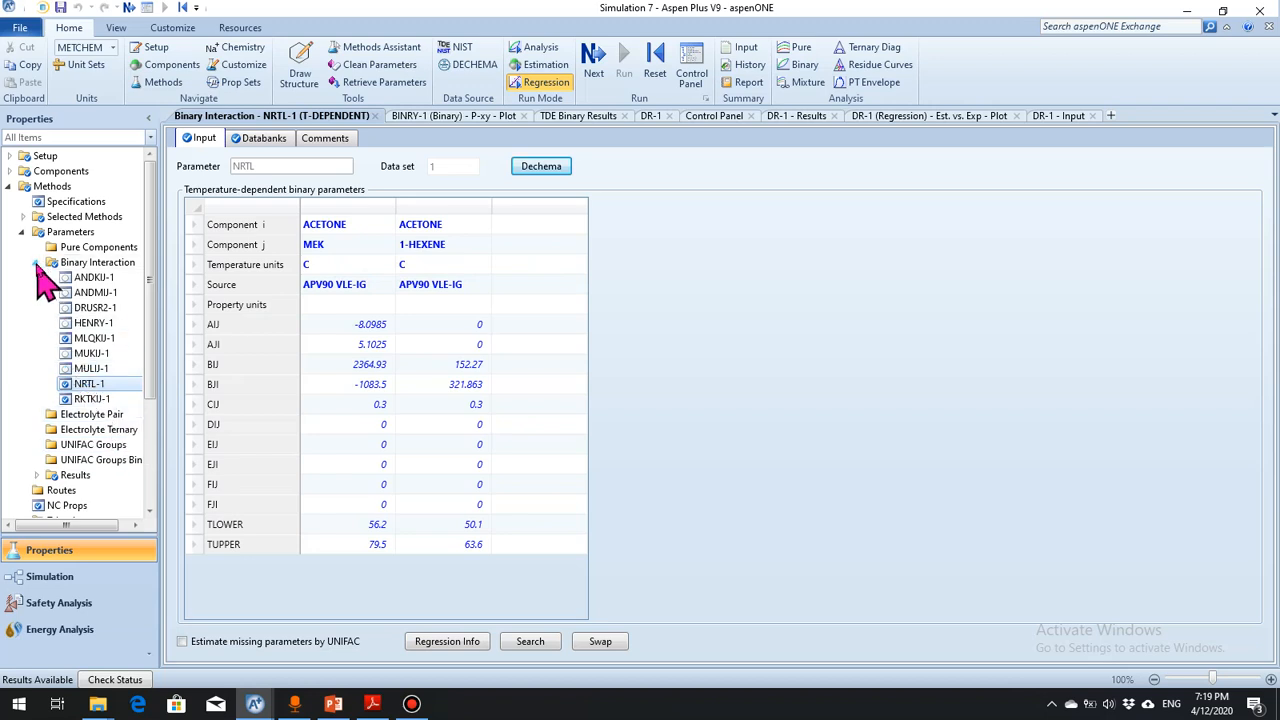
{"action": "left_click", "coordinate": [8, 187]}
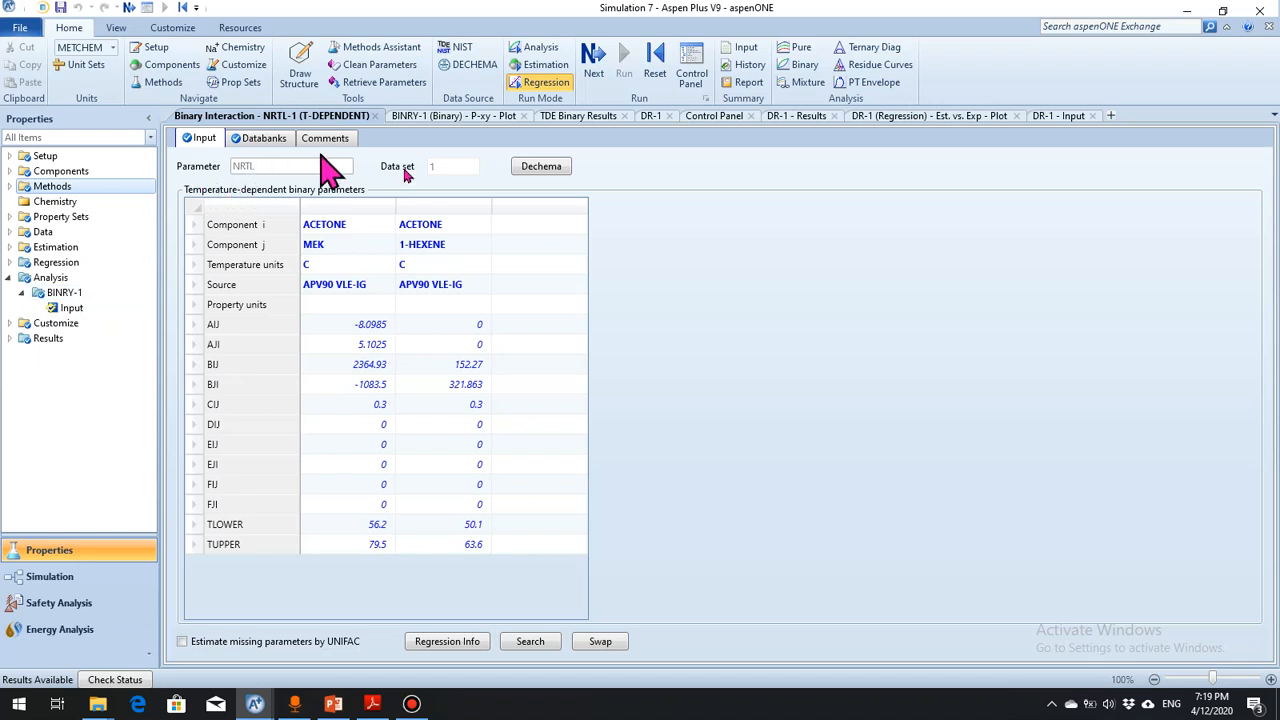
Reopen the DR-1 input and set its calculation type to Regression
{"action": "left_click", "coordinate": [10, 277]}
{"action": "left_click", "coordinate": [9, 262]}
{"action": "left_click", "coordinate": [21, 277]}
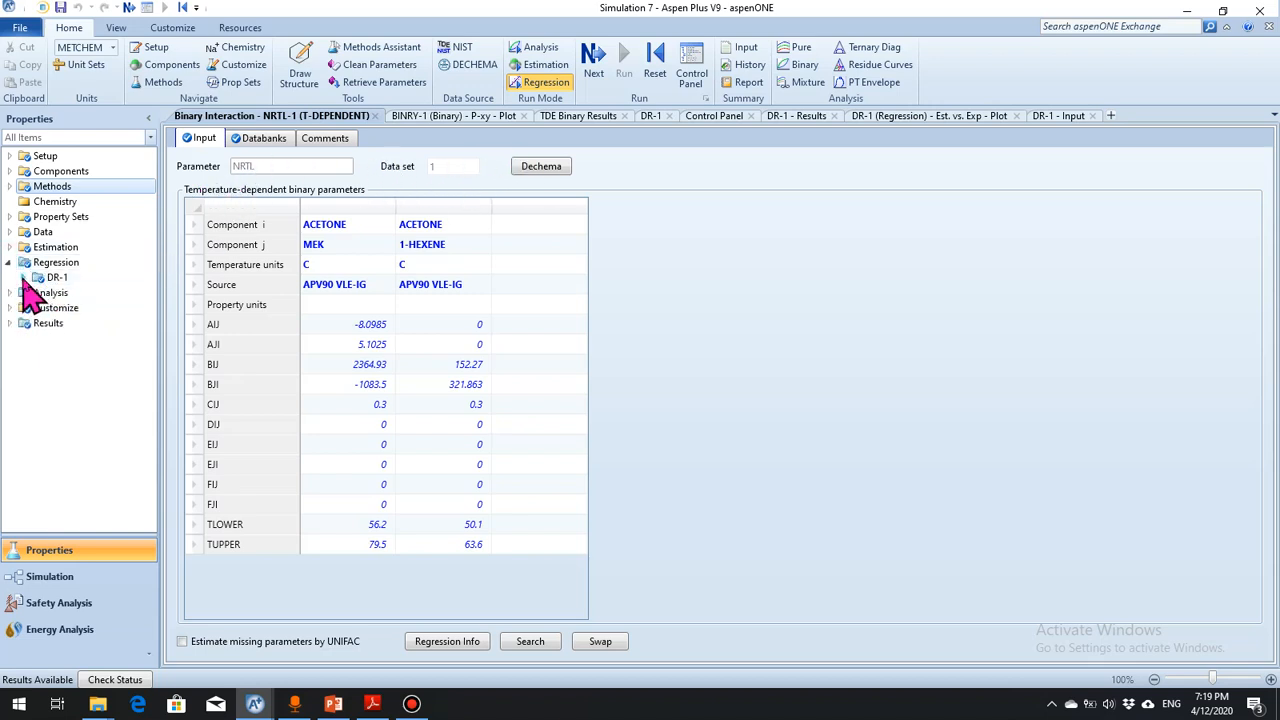
{"action": "left_click", "coordinate": [72, 296]}
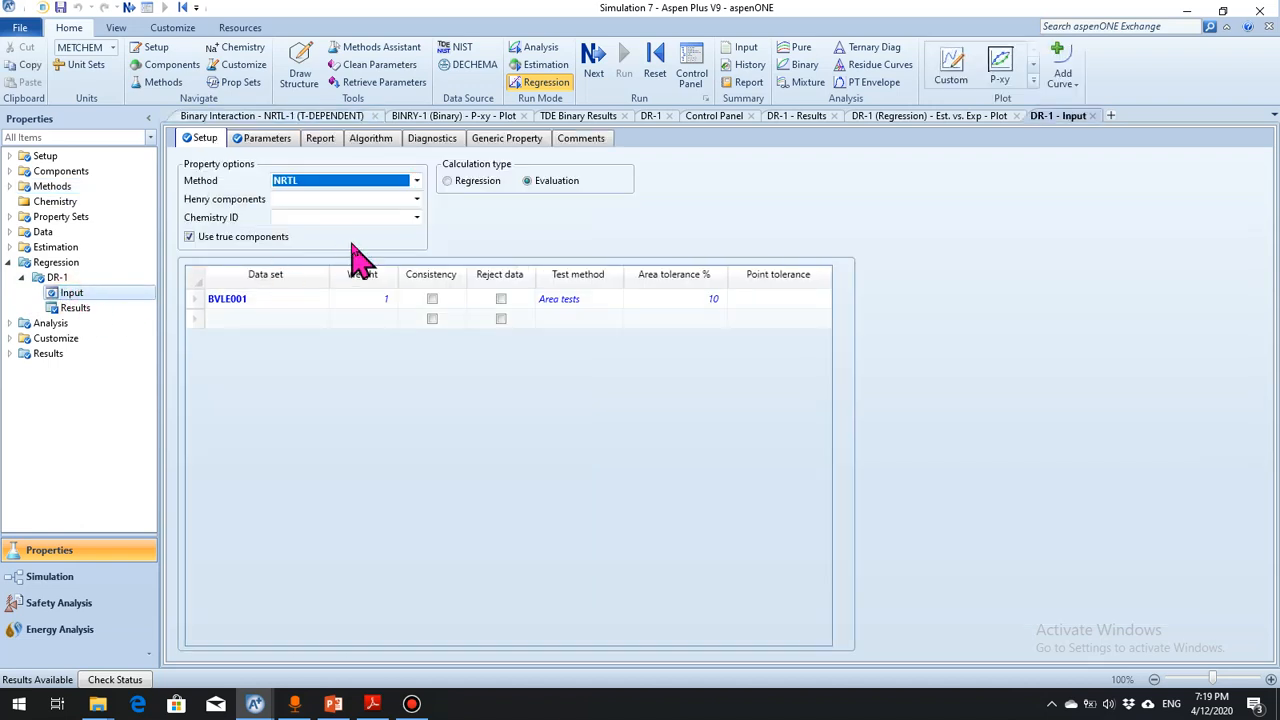
{"action": "left_click", "coordinate": [470, 186]}
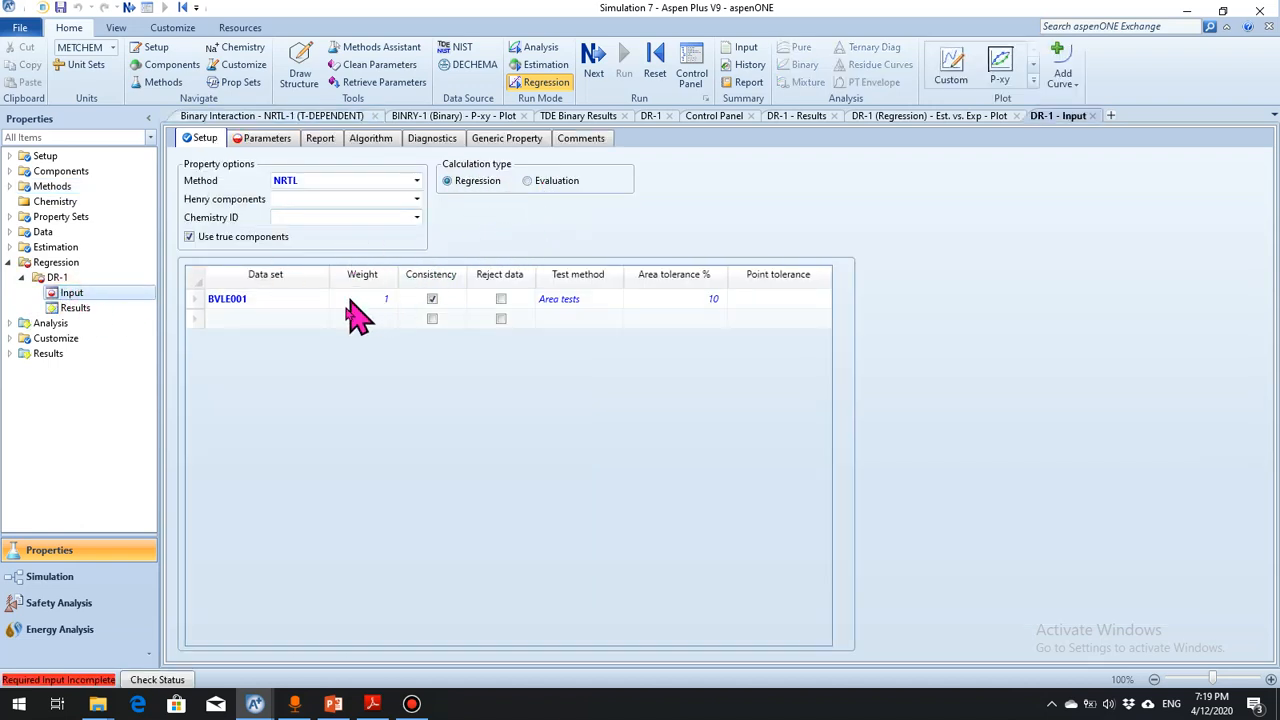
Start the first parameter to be regressed in DR-1 as a binary parameter named NRTL
{"action": "left_click", "coordinate": [262, 140]}
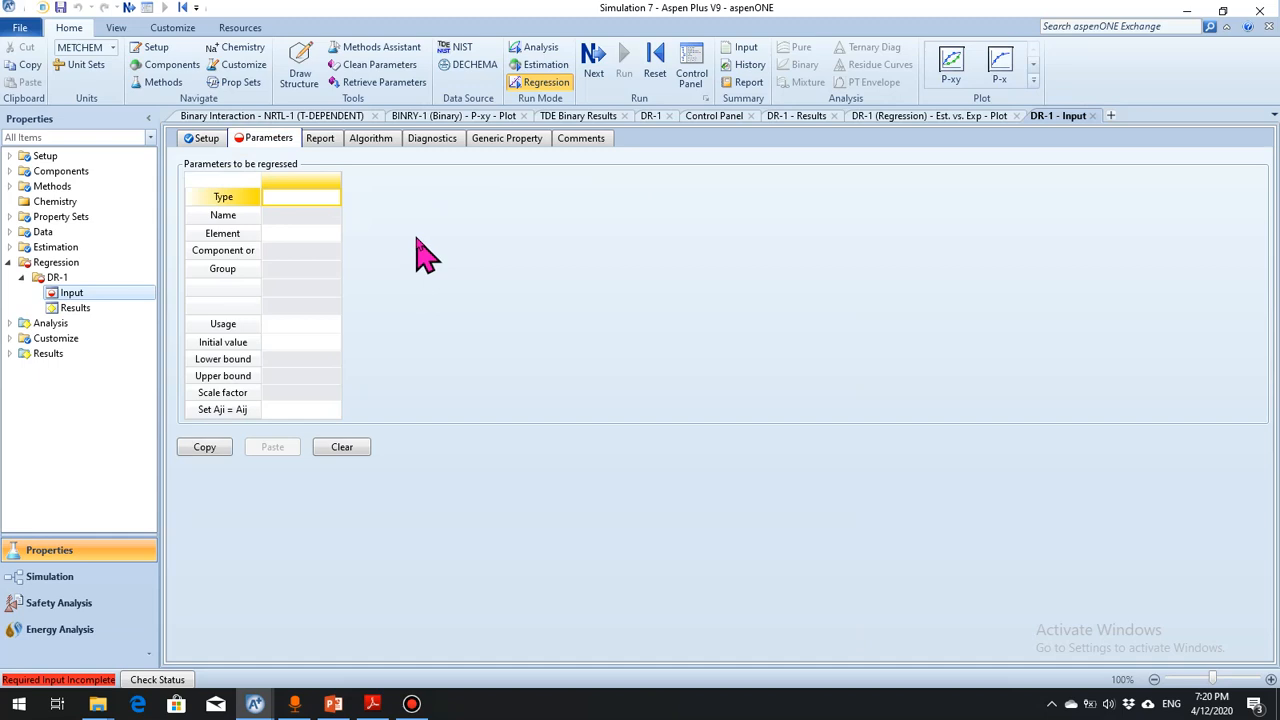
{"action": "left_click", "coordinate": [335, 198]}
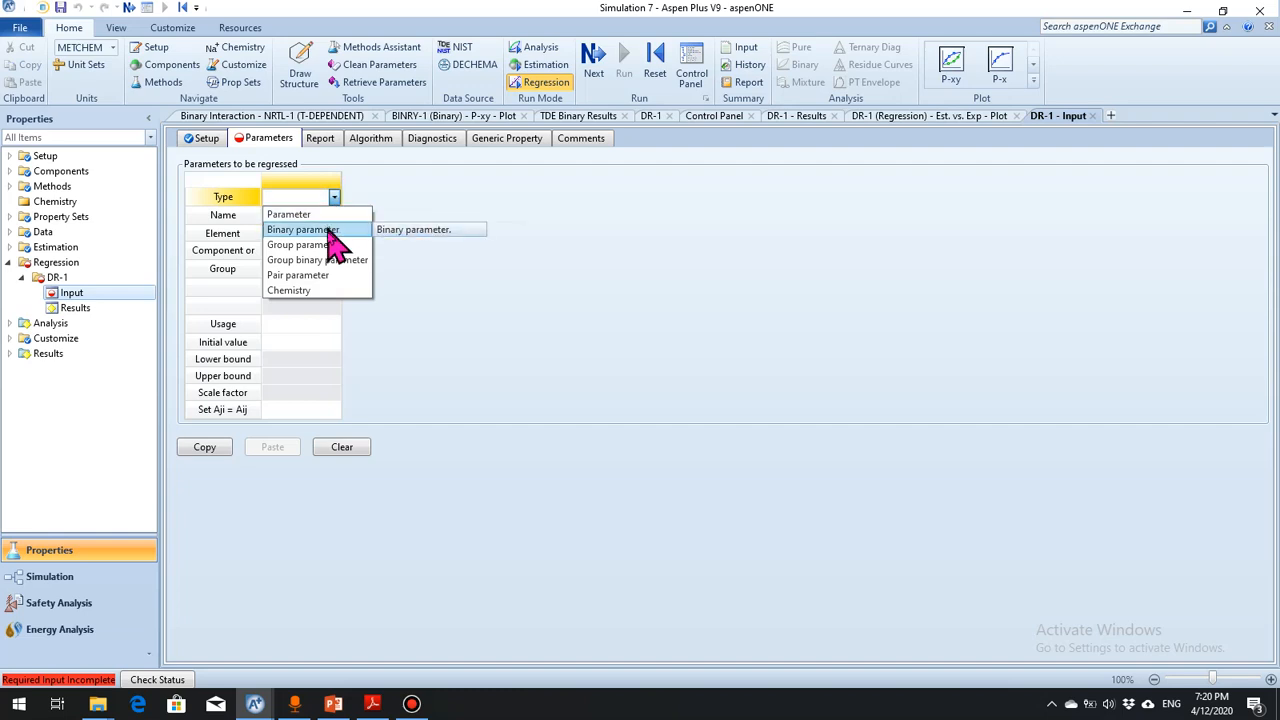
{"action": "left_click", "coordinate": [300, 230]}
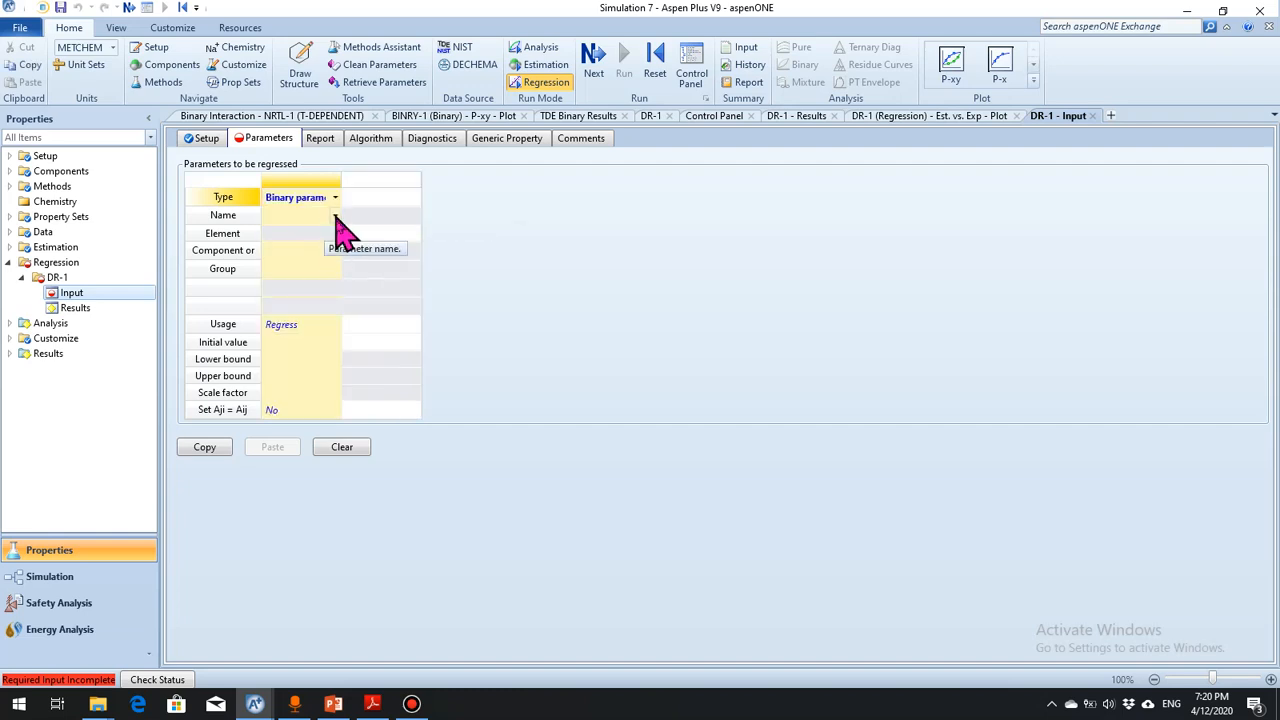
{"action": "left_click", "coordinate": [334, 217]}
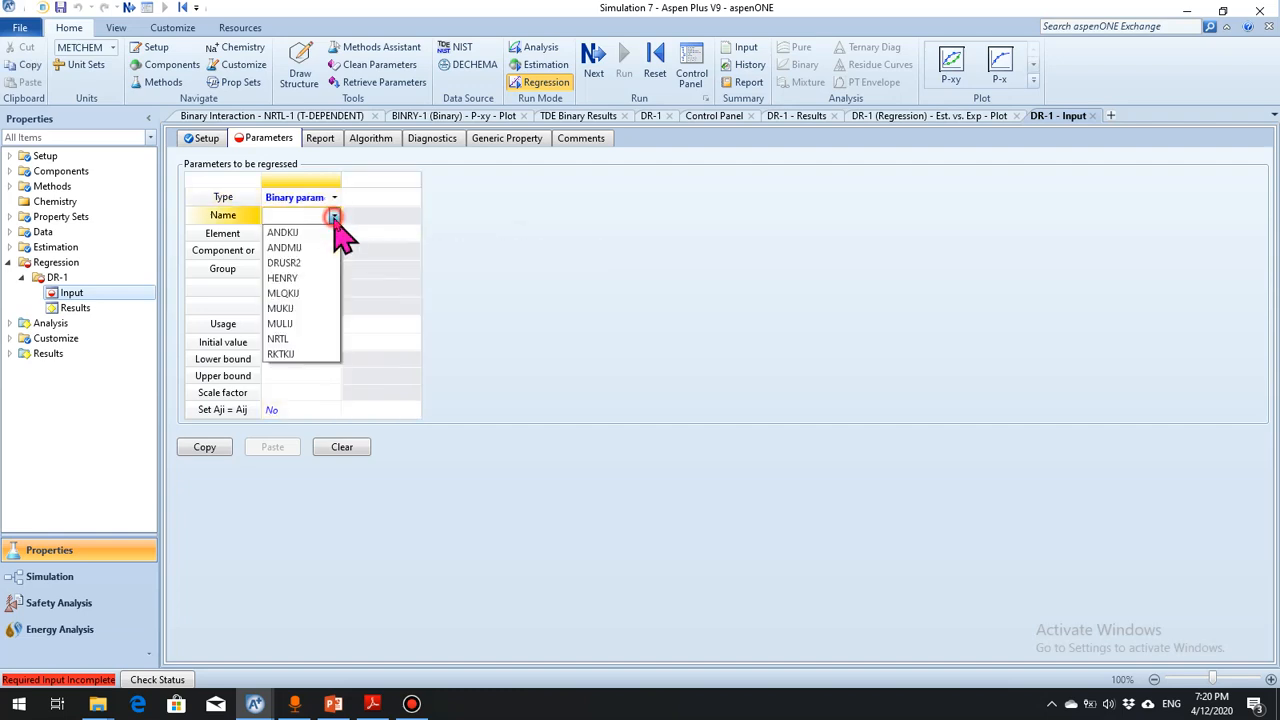
{"action": "left_click", "coordinate": [307, 339]}
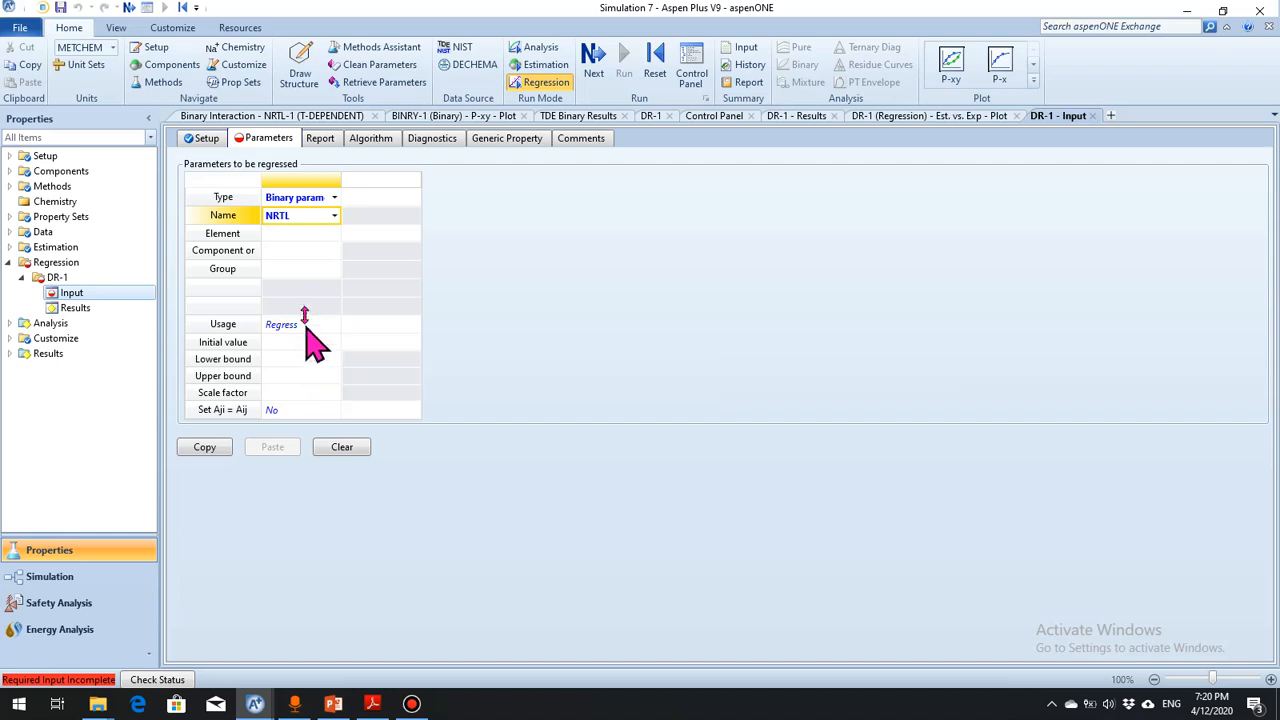
Consult the NRTL model equation in the help, then set the first regression parameter's element to 1
{"action": "left_click", "coordinate": [331, 233]}
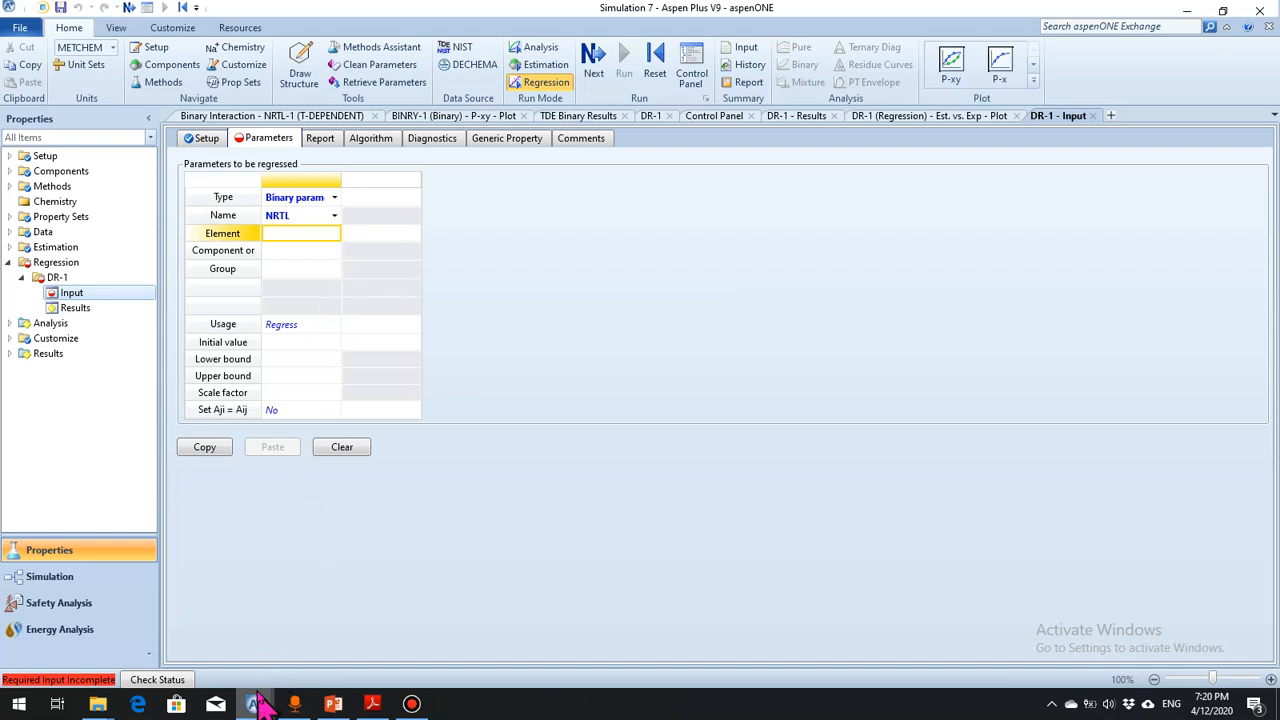
{"action": "mouse_move", "coordinate": [257, 700]}
{"action": "left_click", "coordinate": [415, 655]}
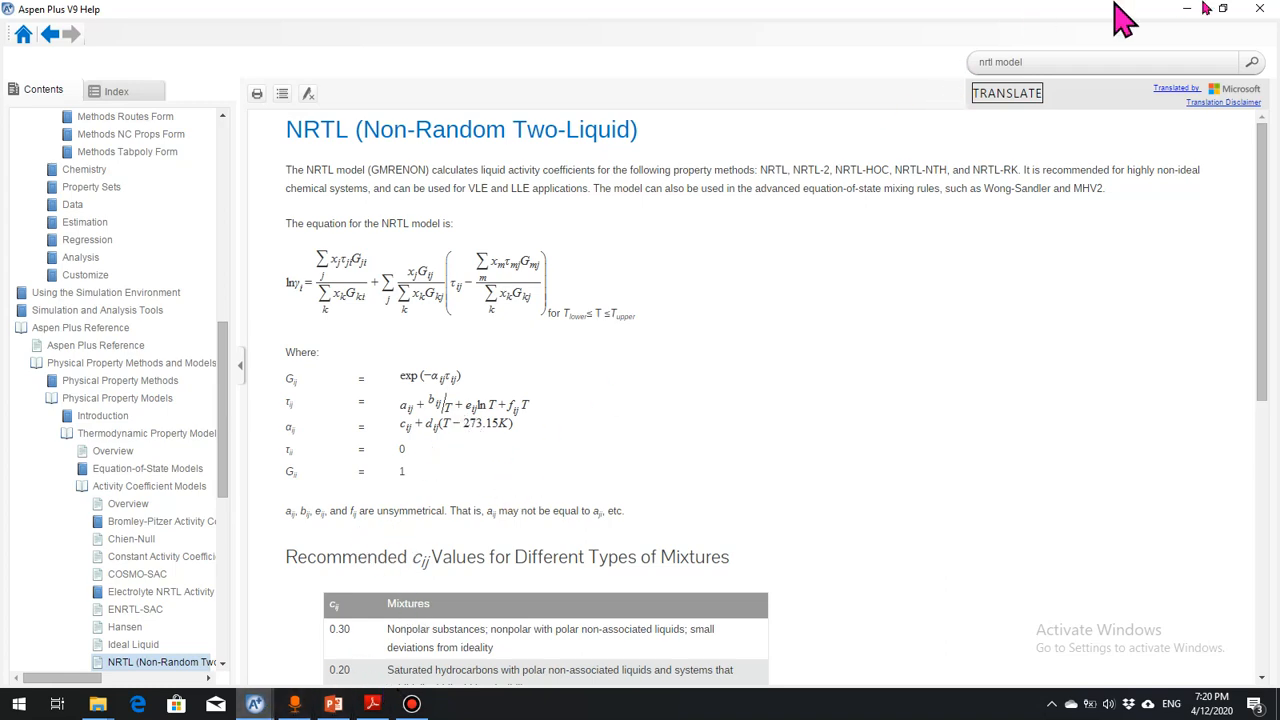
{"action": "left_click", "coordinate": [1187, 10]}
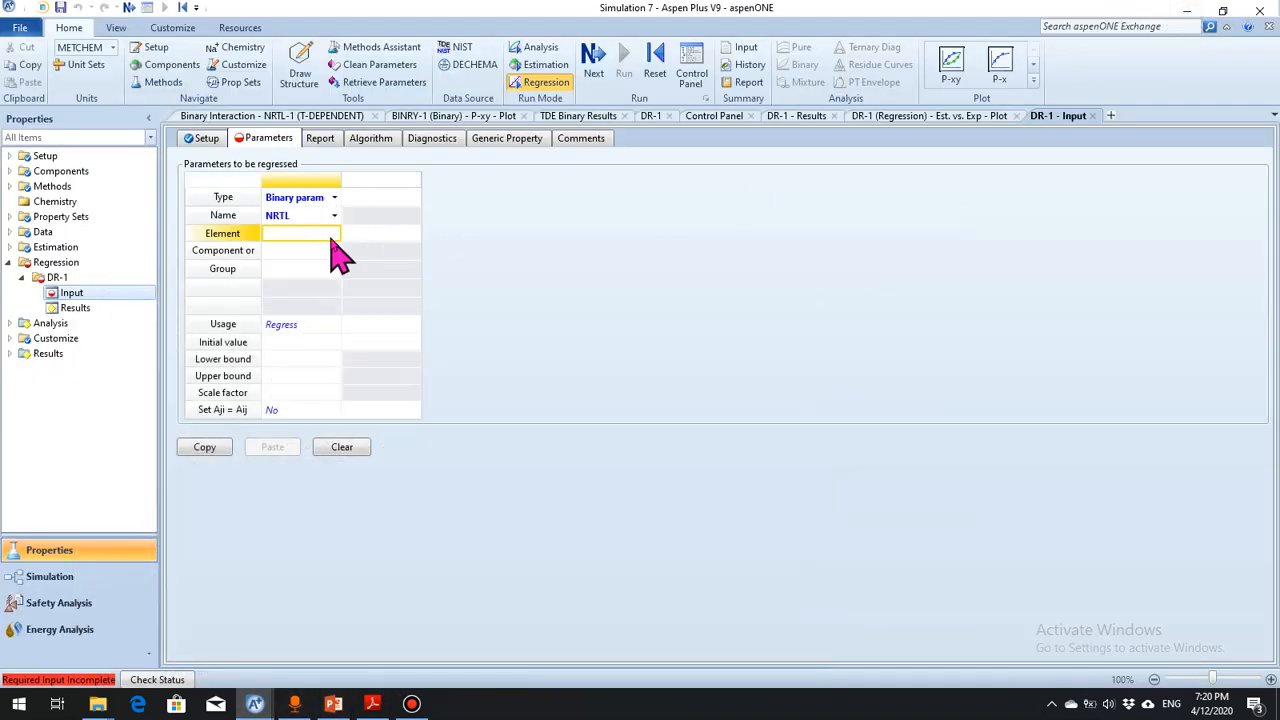
{"action": "type", "text": "1"}
{"action": "left_click", "coordinate": [474, 298]}
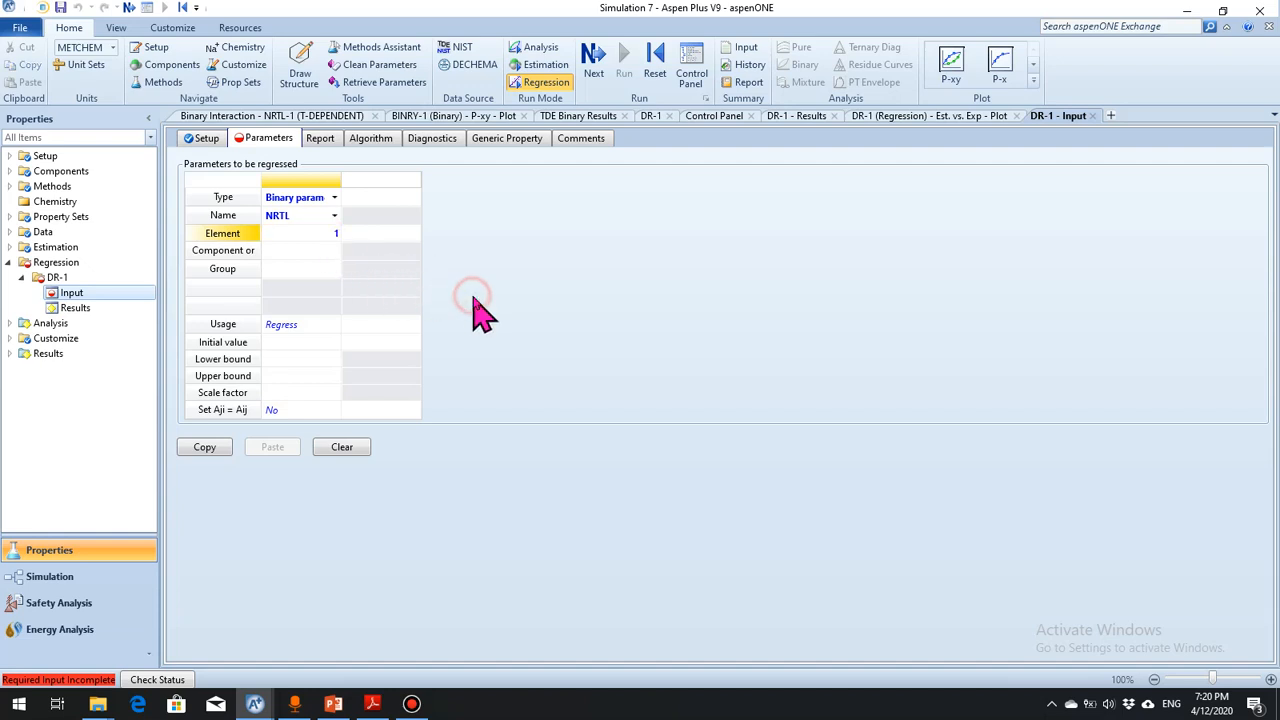
Assign the component pair MEK and 1-HEXENE to the first regression parameter
{"action": "left_click", "coordinate": [333, 249]}
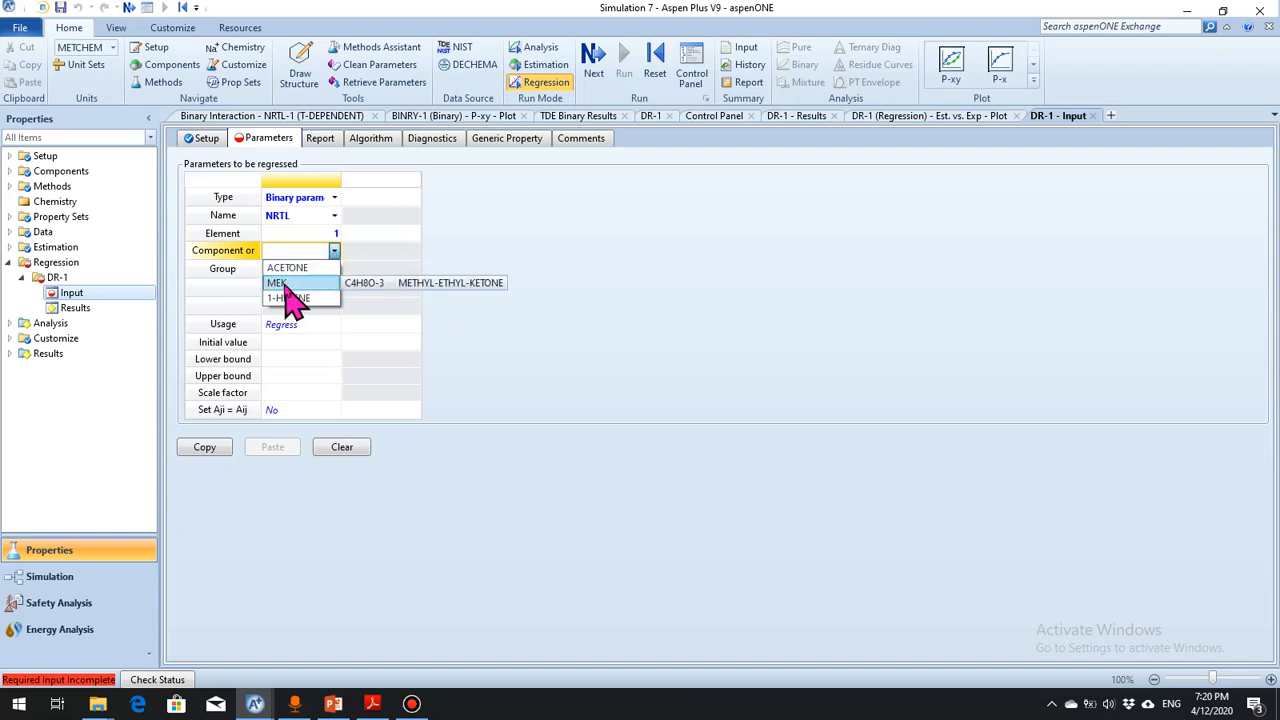
{"action": "left_click", "coordinate": [285, 288]}
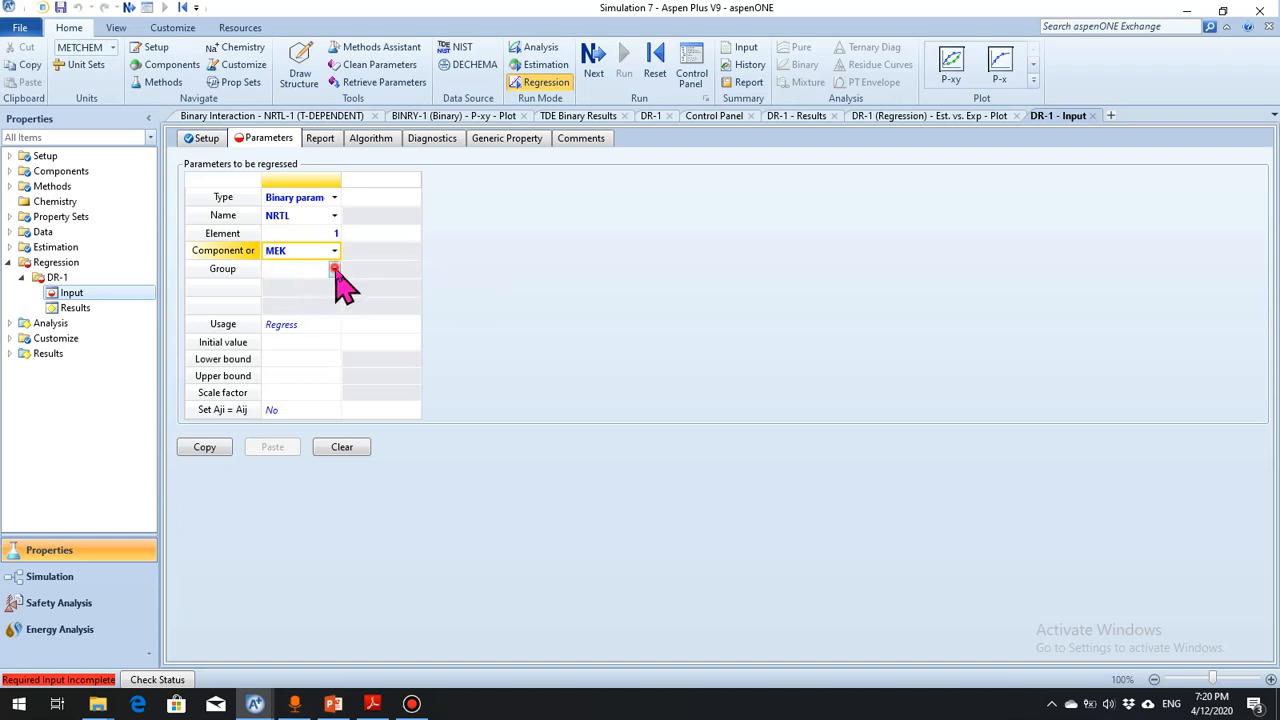
{"action": "left_click", "coordinate": [335, 270]}
{"action": "left_click", "coordinate": [290, 316]}
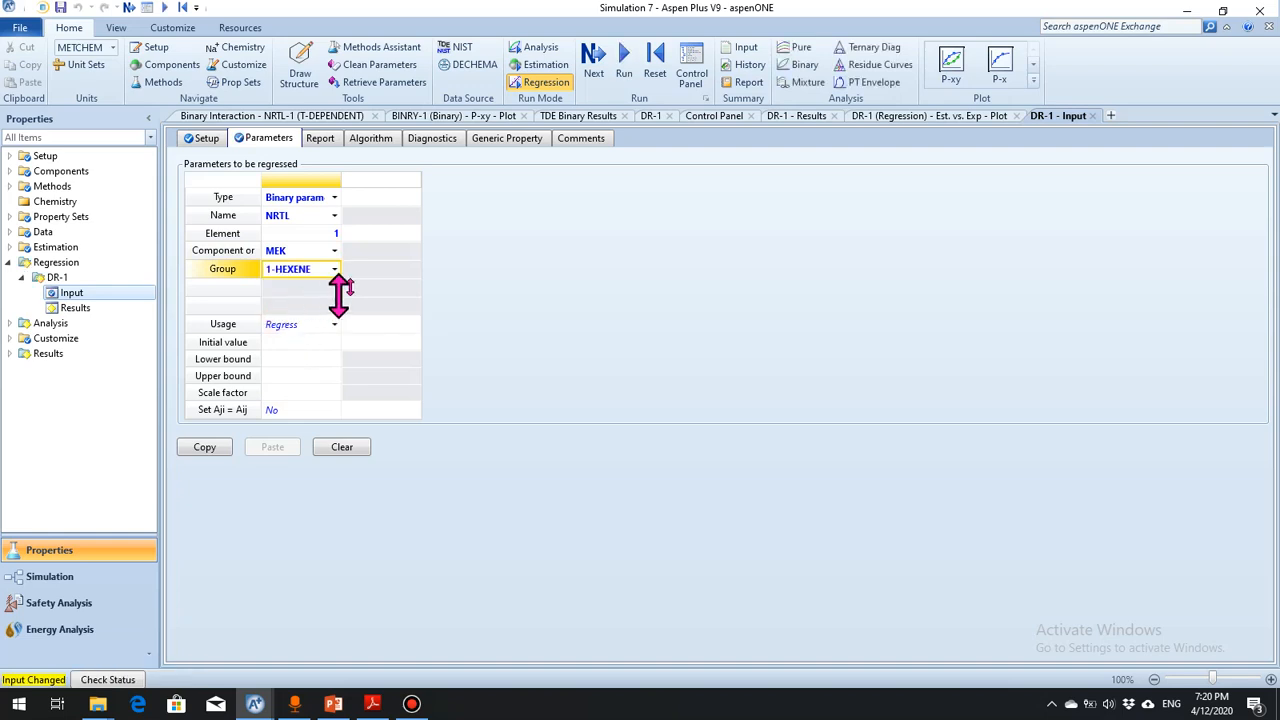
Add a second binary parameter to be regressed, named NRTL, with element 2
{"action": "left_click", "coordinate": [413, 197]}
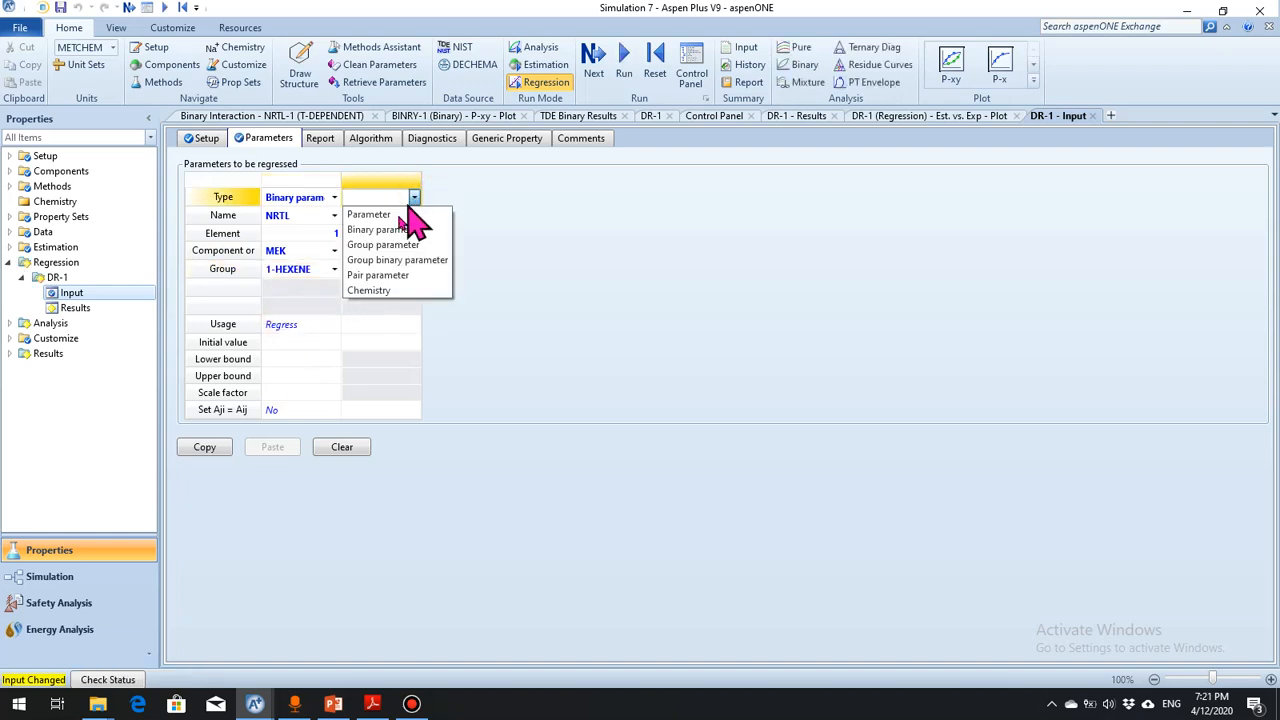
{"action": "left_click", "coordinate": [392, 230]}
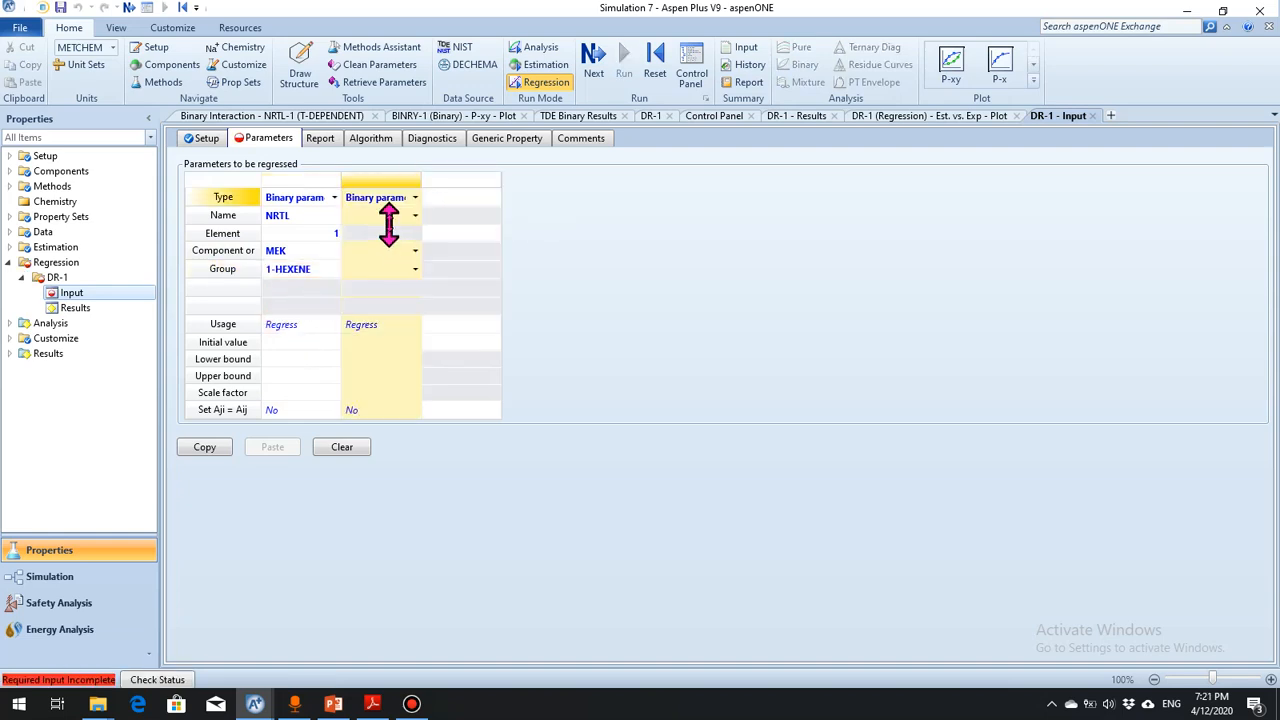
{"action": "left_click", "coordinate": [414, 216]}
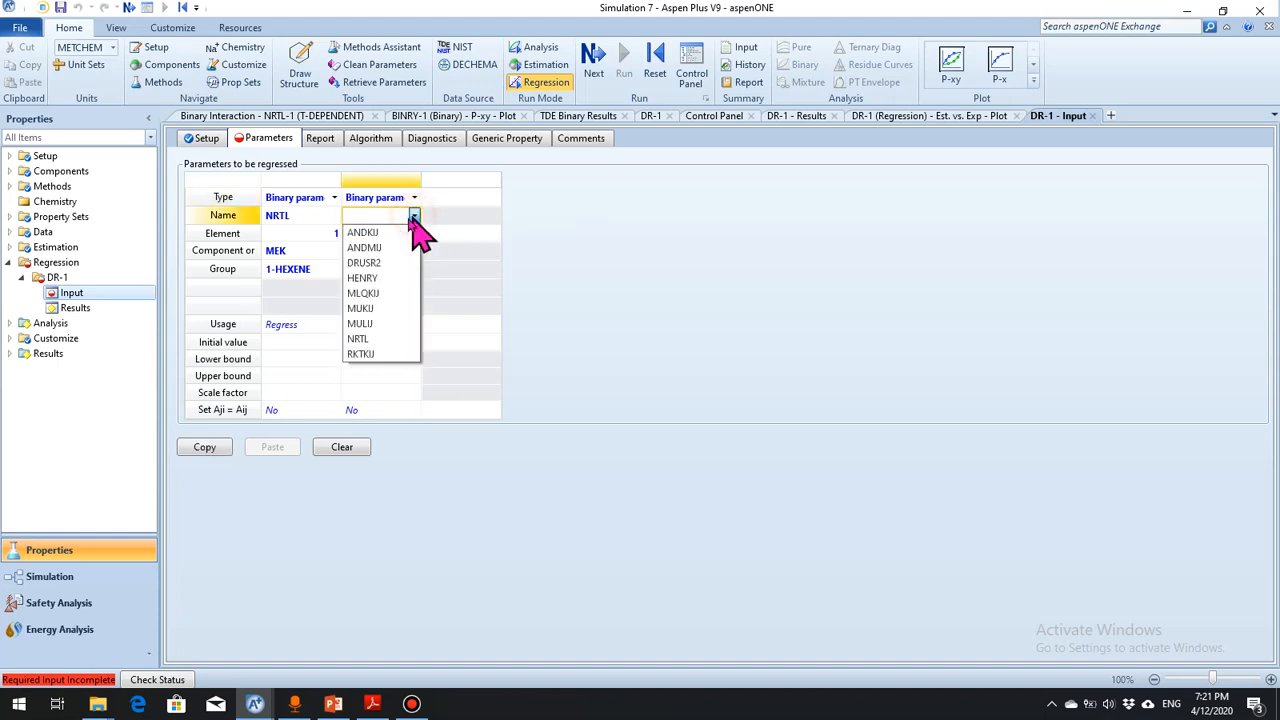
{"action": "left_click", "coordinate": [373, 344]}
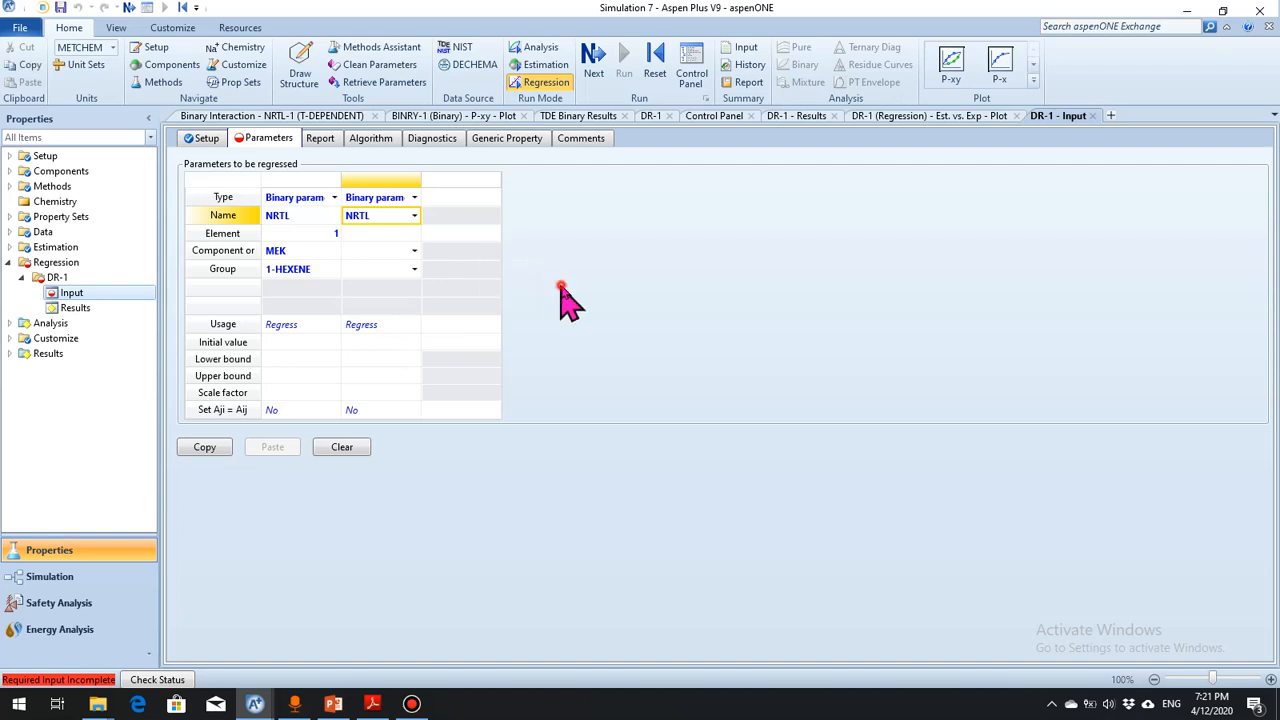
{"action": "left_click", "coordinate": [410, 235]}
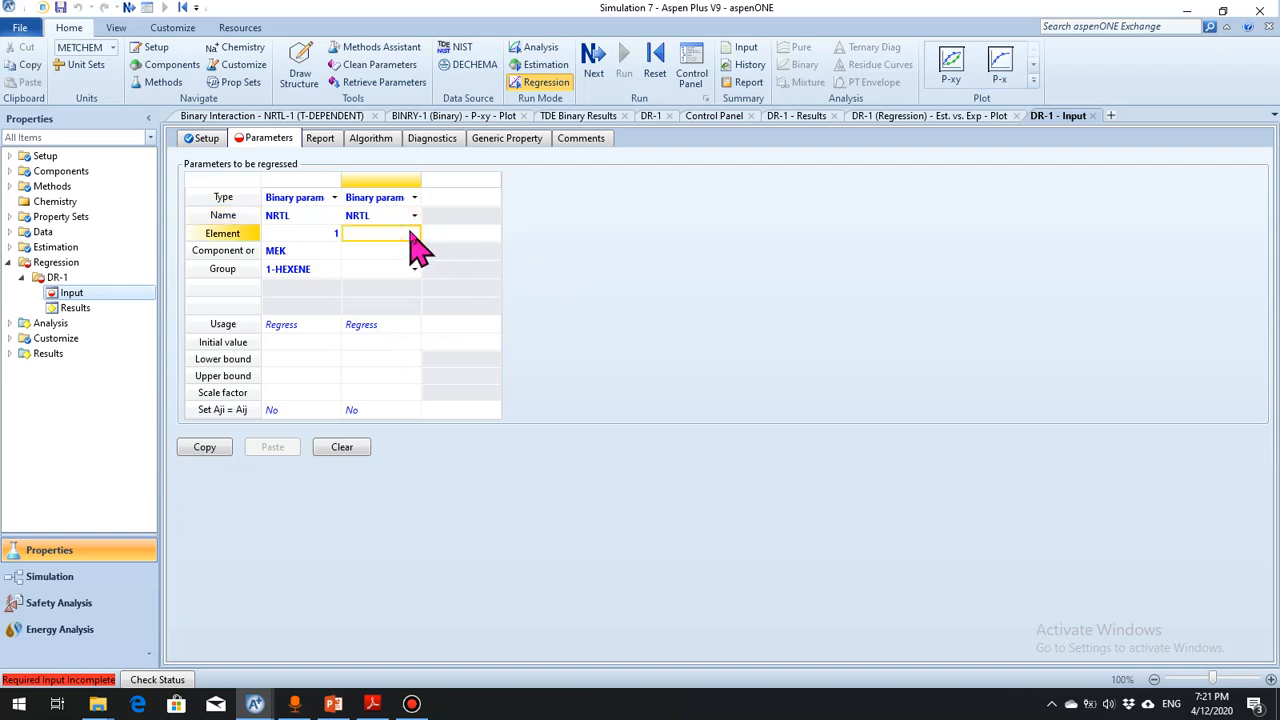
{"action": "type", "text": "2"}
{"action": "left_click", "coordinate": [575, 320]}
Assign the component pair MEK and 1-HEXENE to the second regression parameter
{"action": "left_click", "coordinate": [414, 251]}
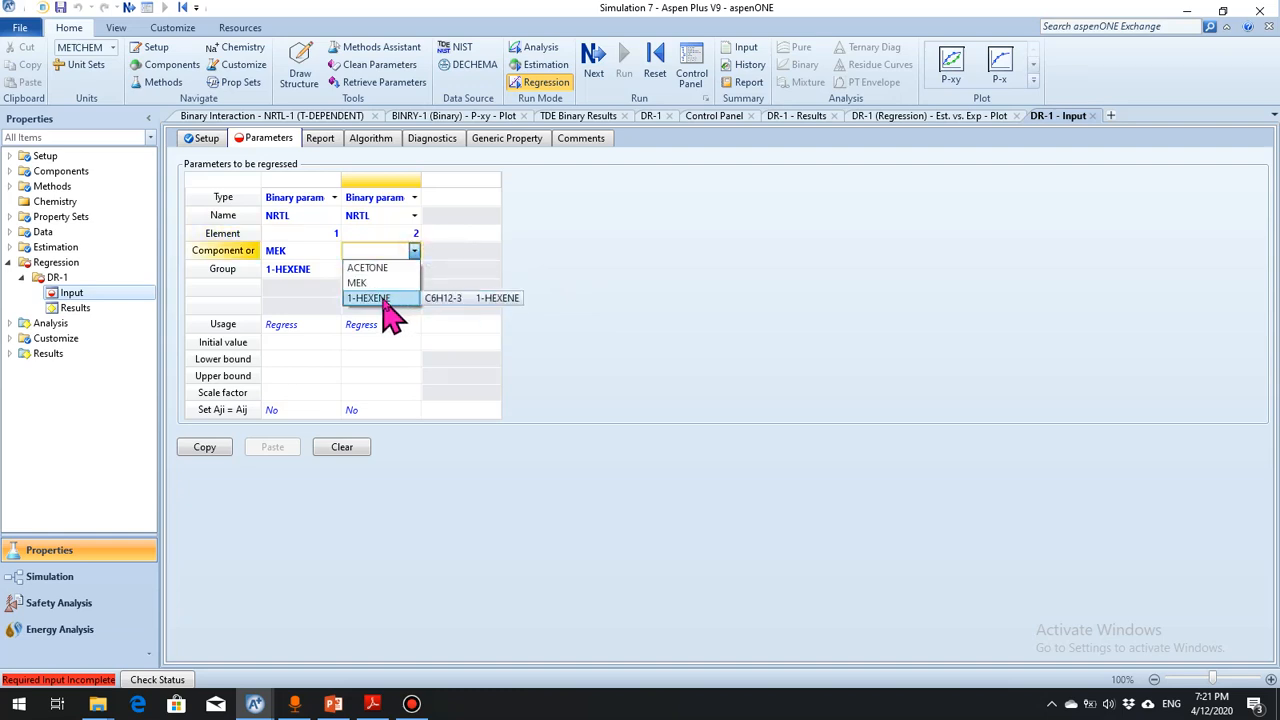
{"action": "left_click", "coordinate": [384, 298]}
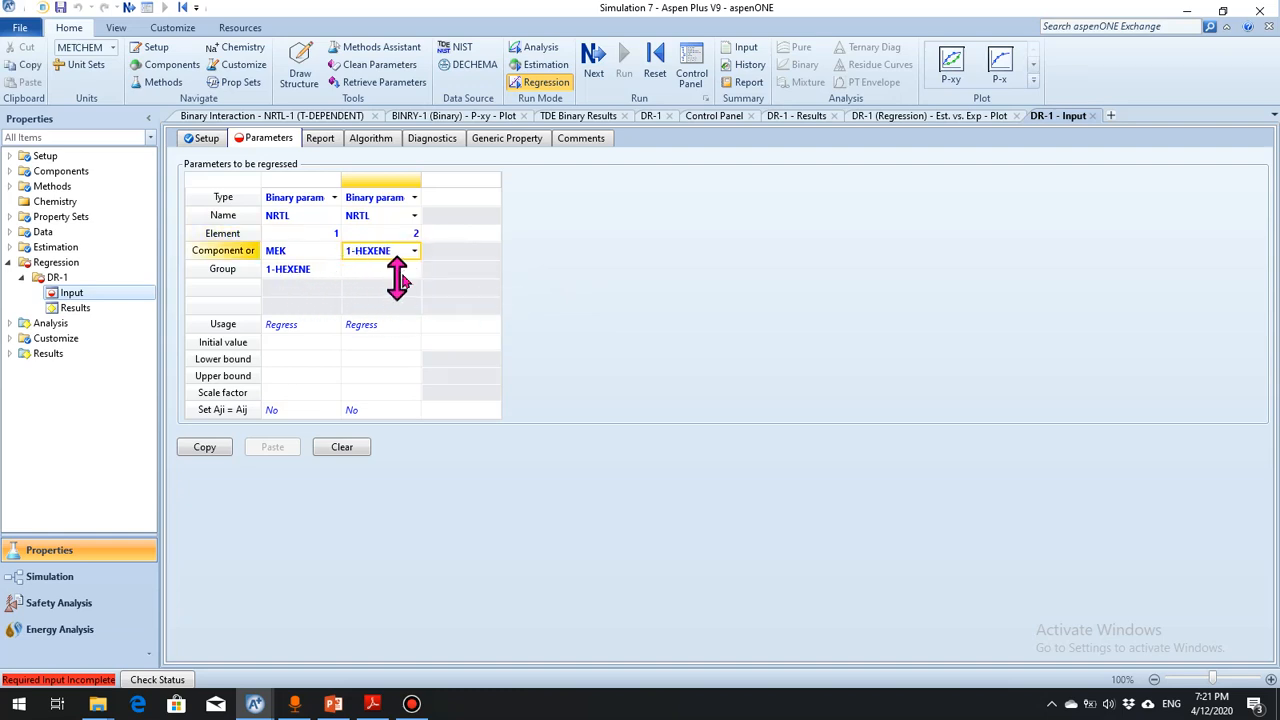
{"action": "left_click", "coordinate": [414, 251]}
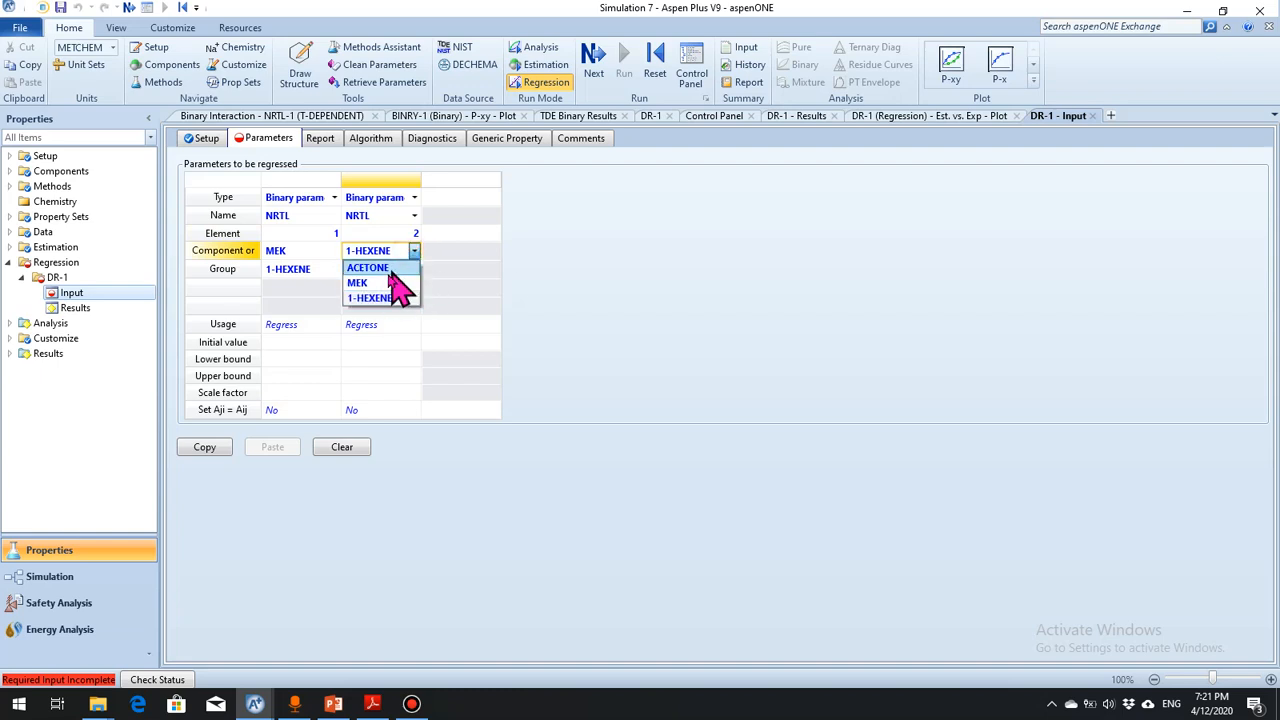
{"action": "left_click", "coordinate": [370, 286]}
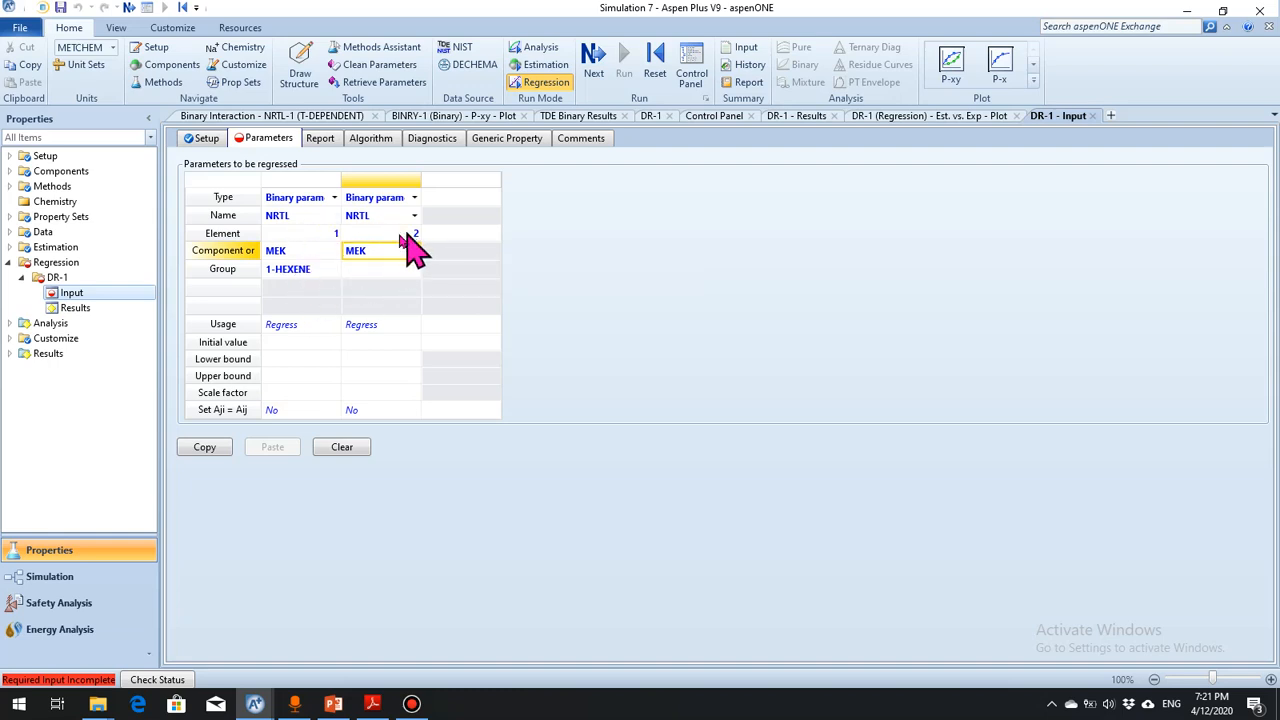
{"action": "left_click", "coordinate": [414, 268]}
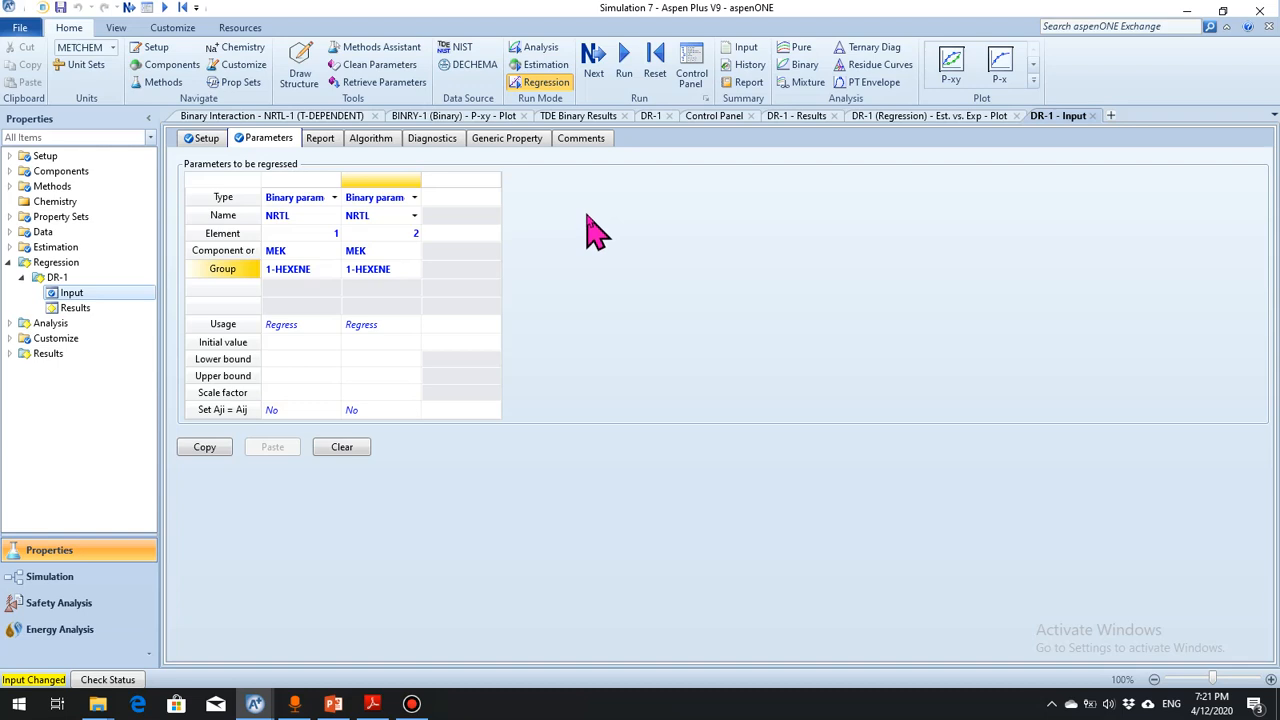
Run the data regression case DR-1
{"action": "left_click", "coordinate": [598, 70]}
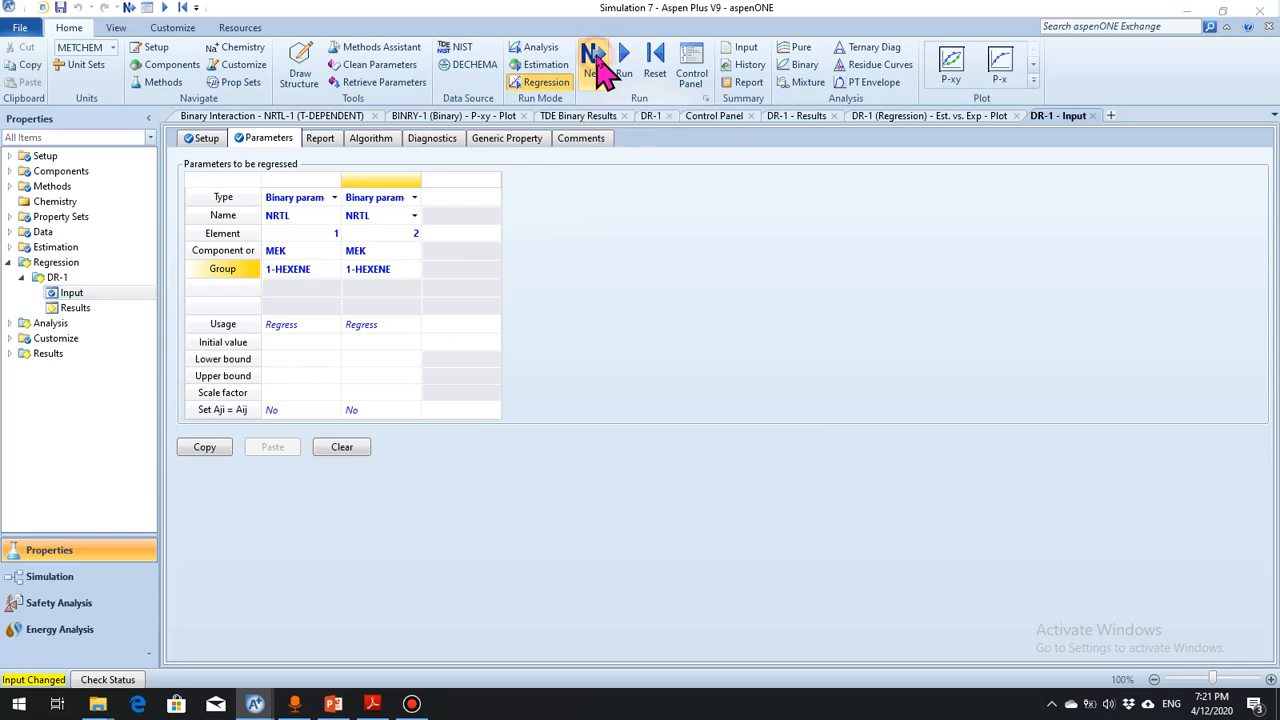
{"action": "left_click", "coordinate": [585, 407]}
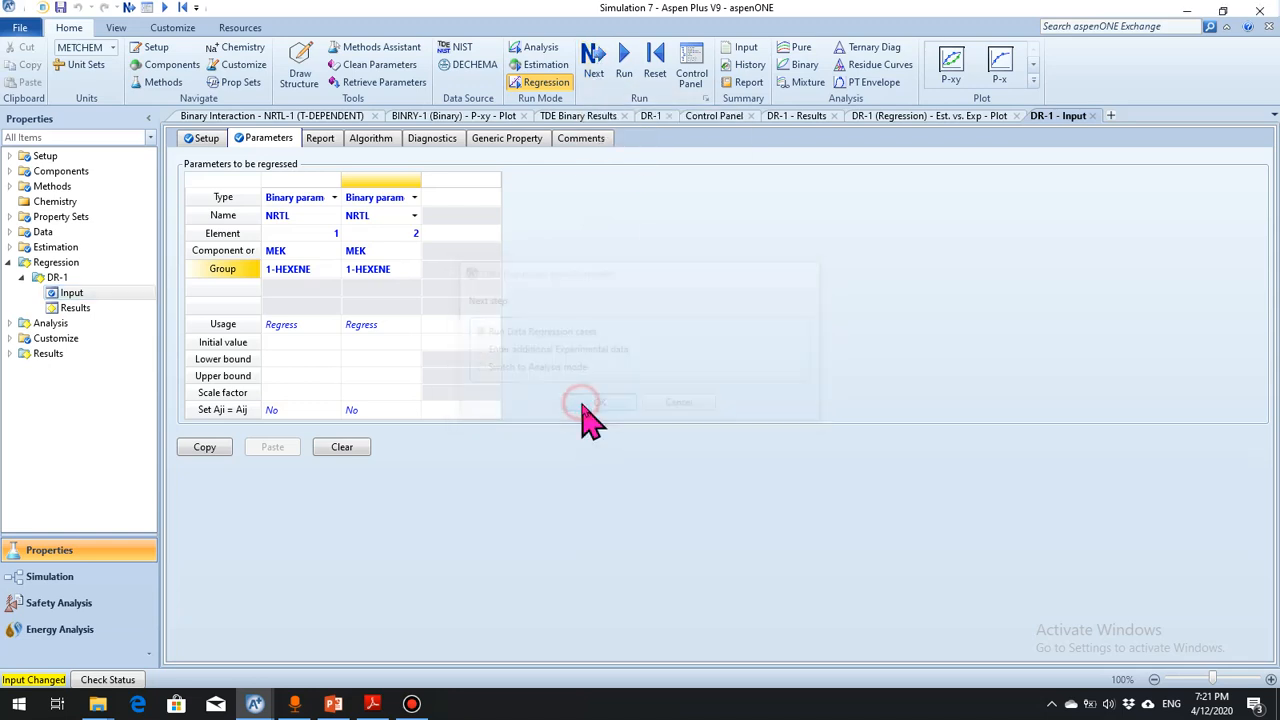
{"action": "left_click", "coordinate": [607, 442]}
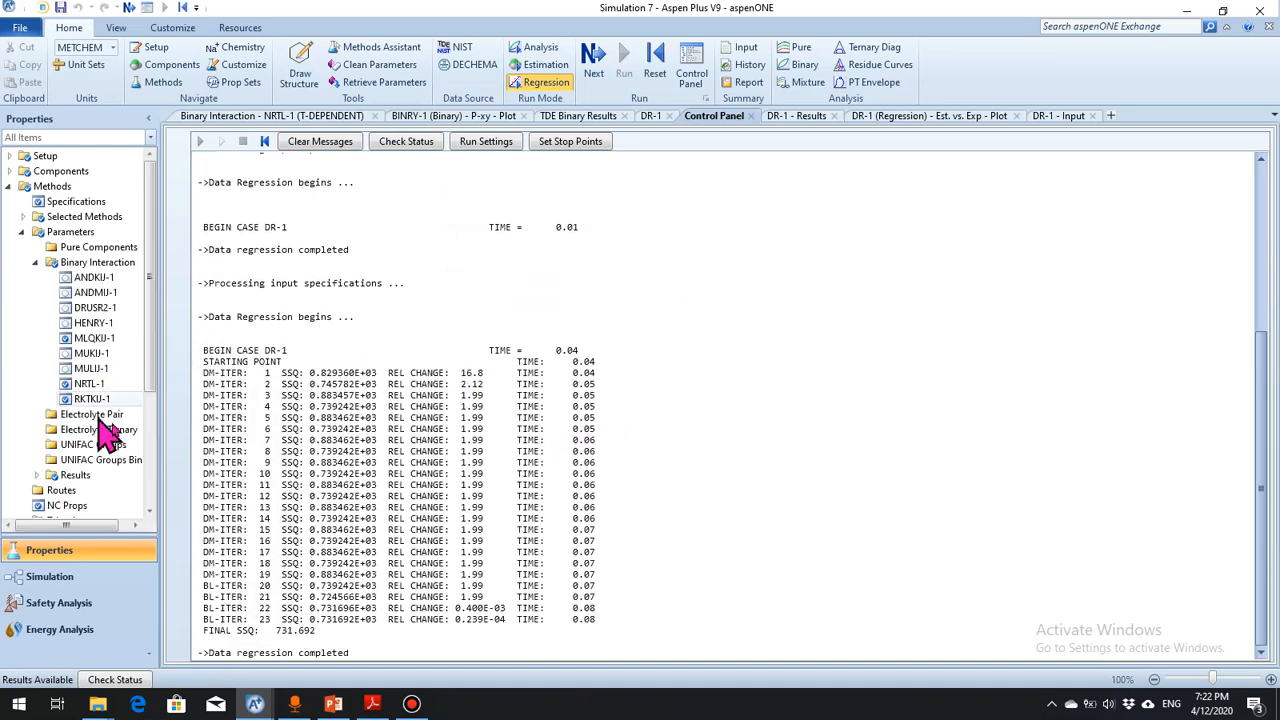
Open the DR-1 results and check the weighted sum of squares and residual root mean square error
{"action": "scroll", "coordinate": [150, 465], "scroll_direction": "down", "scroll_amount": 4}
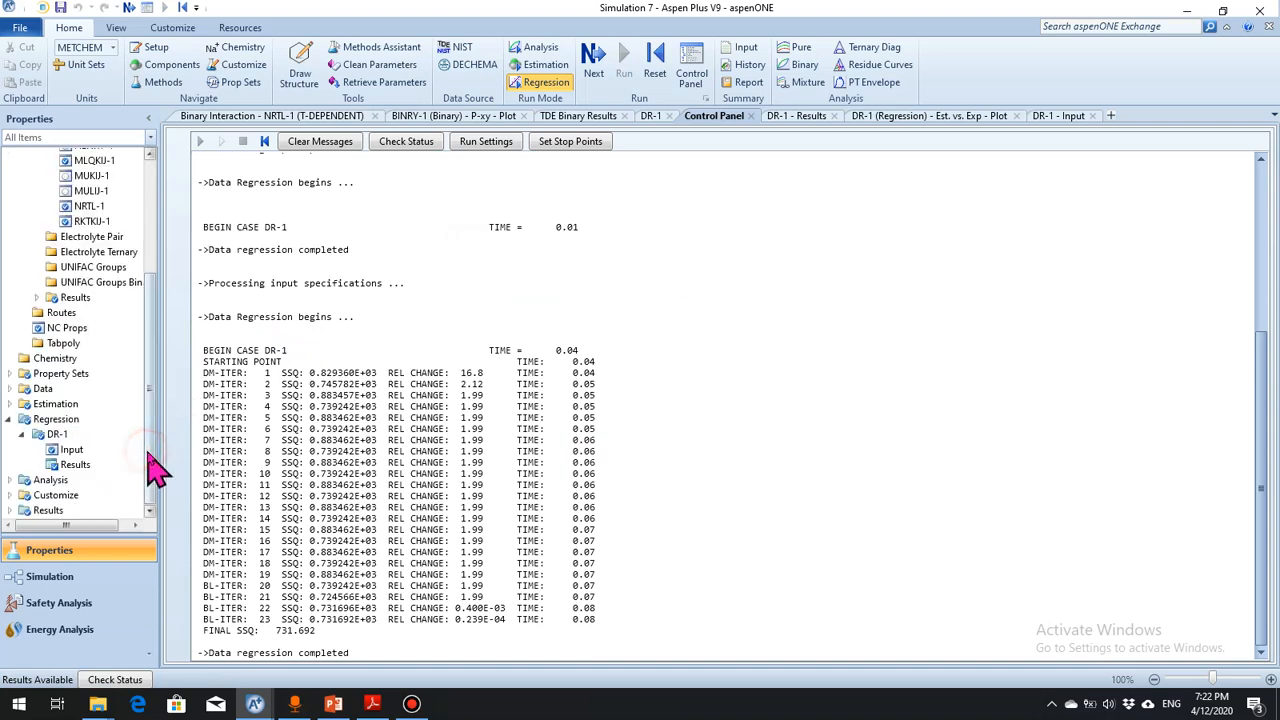
{"action": "left_click", "coordinate": [76, 466]}
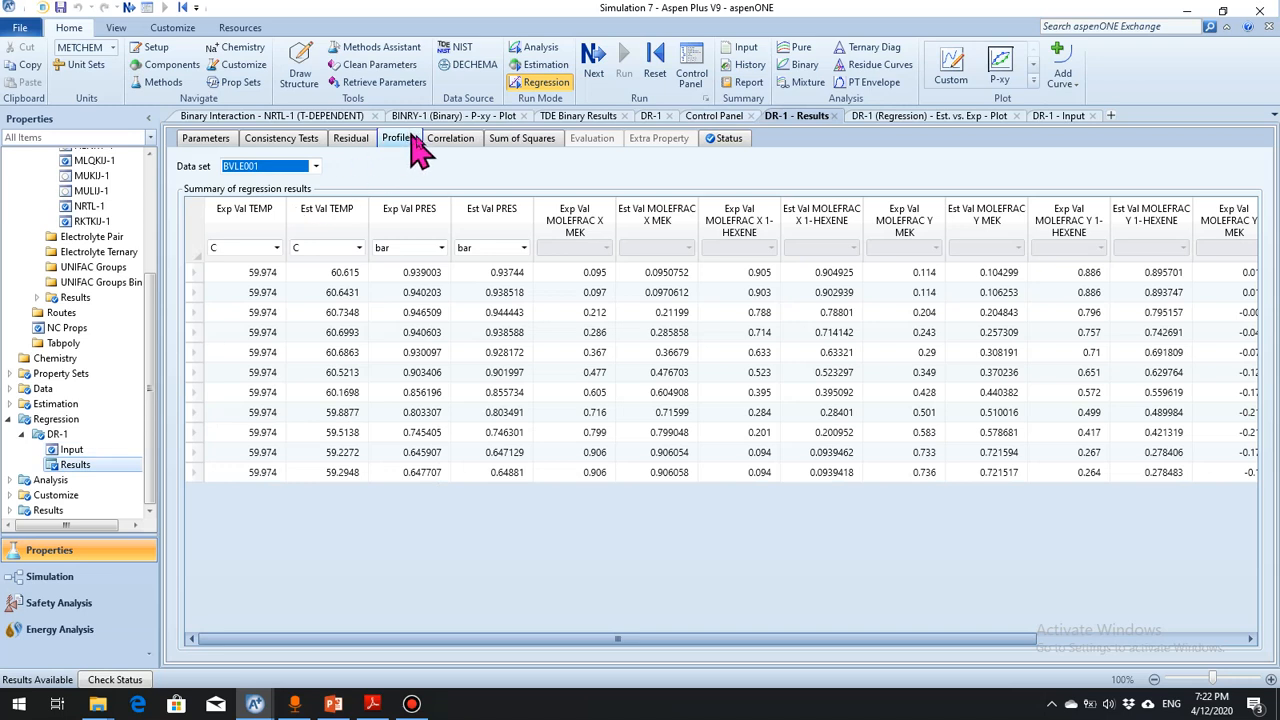
{"action": "left_click", "coordinate": [525, 140]}
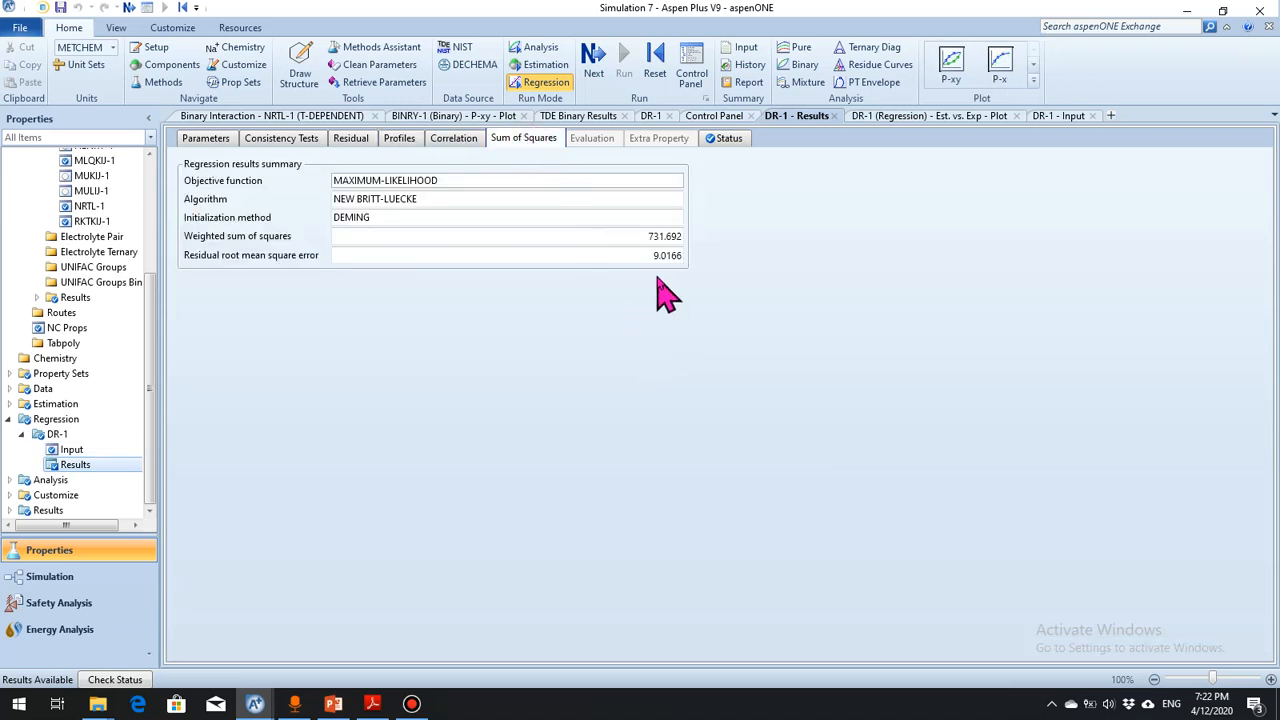
Switch to the Week_1 PowerPoint presentation and compare the DR-1 regression setup and error results with slides 89 to 93
{"action": "left_click", "coordinate": [333, 704]}
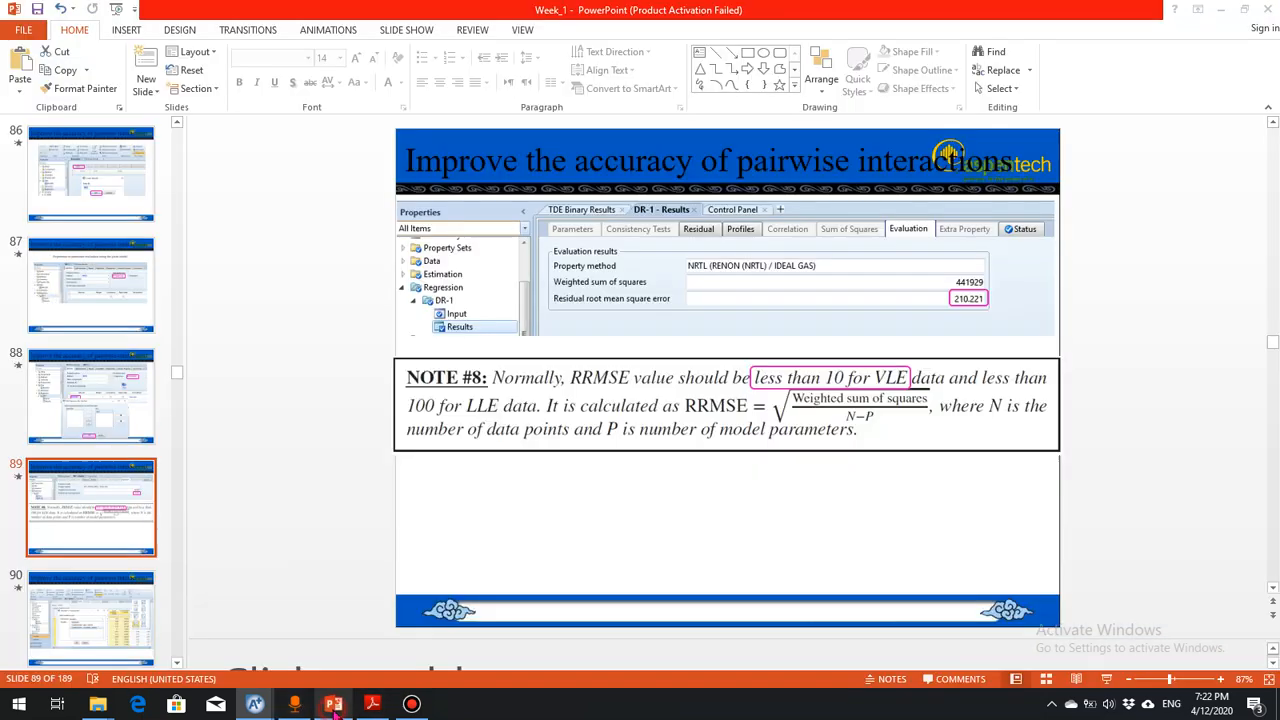
{"action": "left_click", "coordinate": [612, 530]}
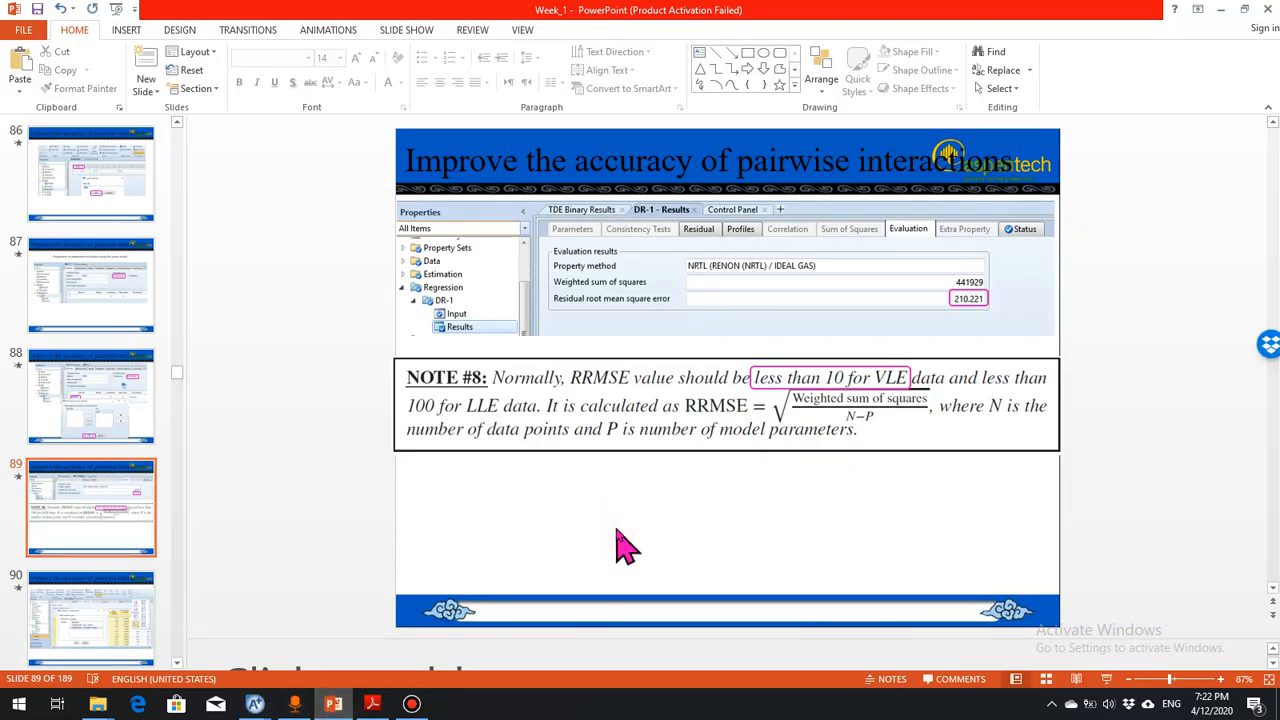
{"action": "scroll", "coordinate": [620, 545], "scroll_direction": "down", "scroll_amount": 1}
{"action": "scroll", "coordinate": [618, 540], "scroll_direction": "down", "scroll_amount": 1}
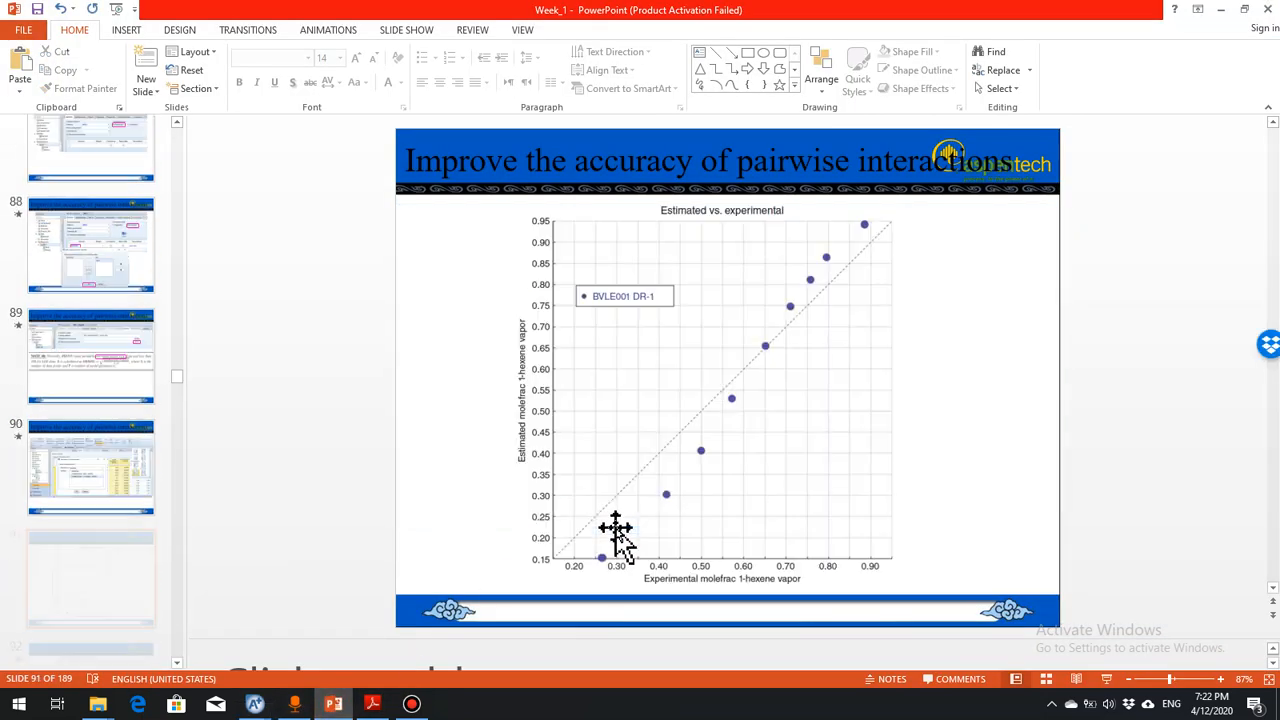
{"action": "scroll", "coordinate": [617, 540], "scroll_direction": "down", "scroll_amount": 1}
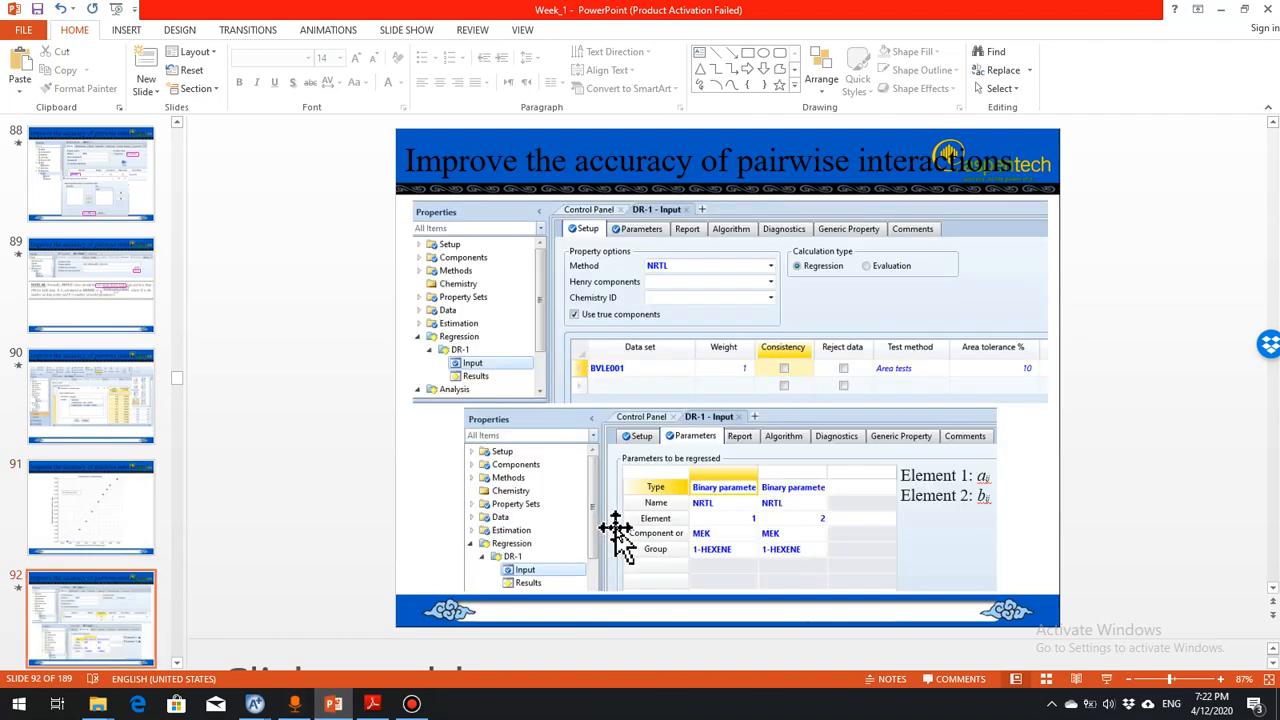
{"action": "scroll", "coordinate": [617, 540], "scroll_direction": "down", "scroll_amount": 1}
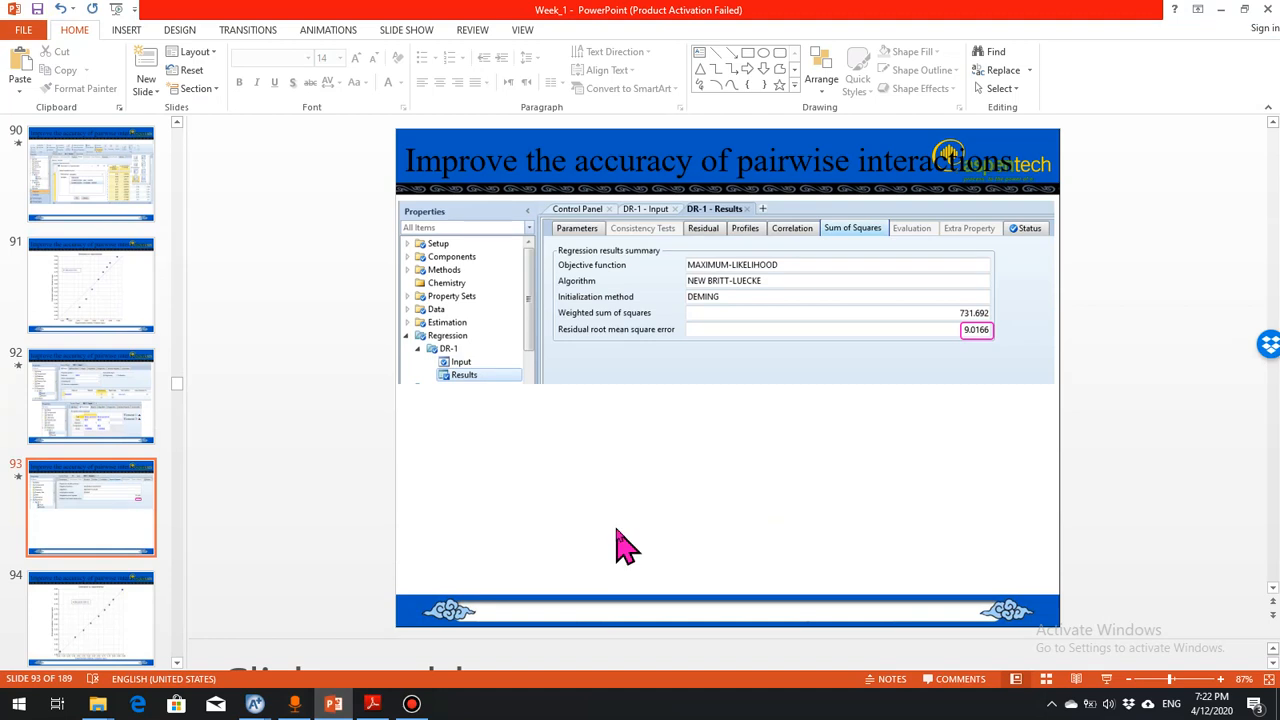
{"action": "scroll", "coordinate": [625, 545], "scroll_direction": "up", "scroll_amount": 1}
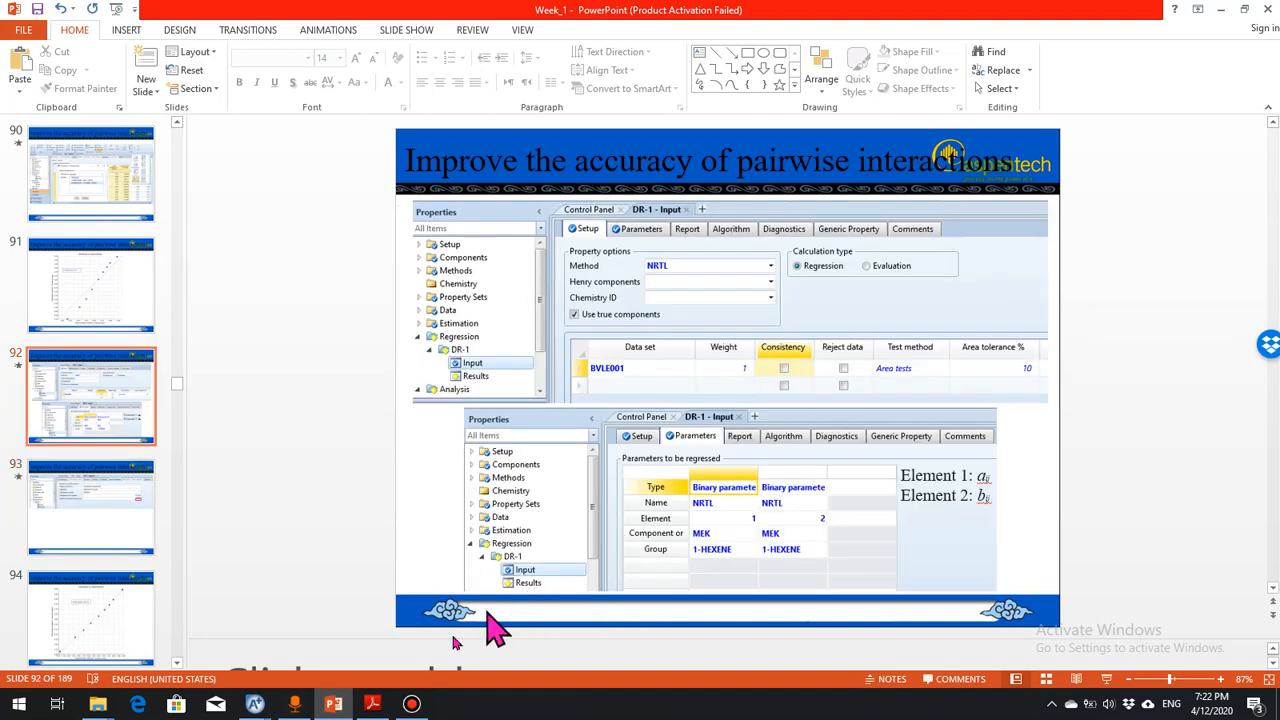
{"action": "mouse_move", "coordinate": [255, 704]}
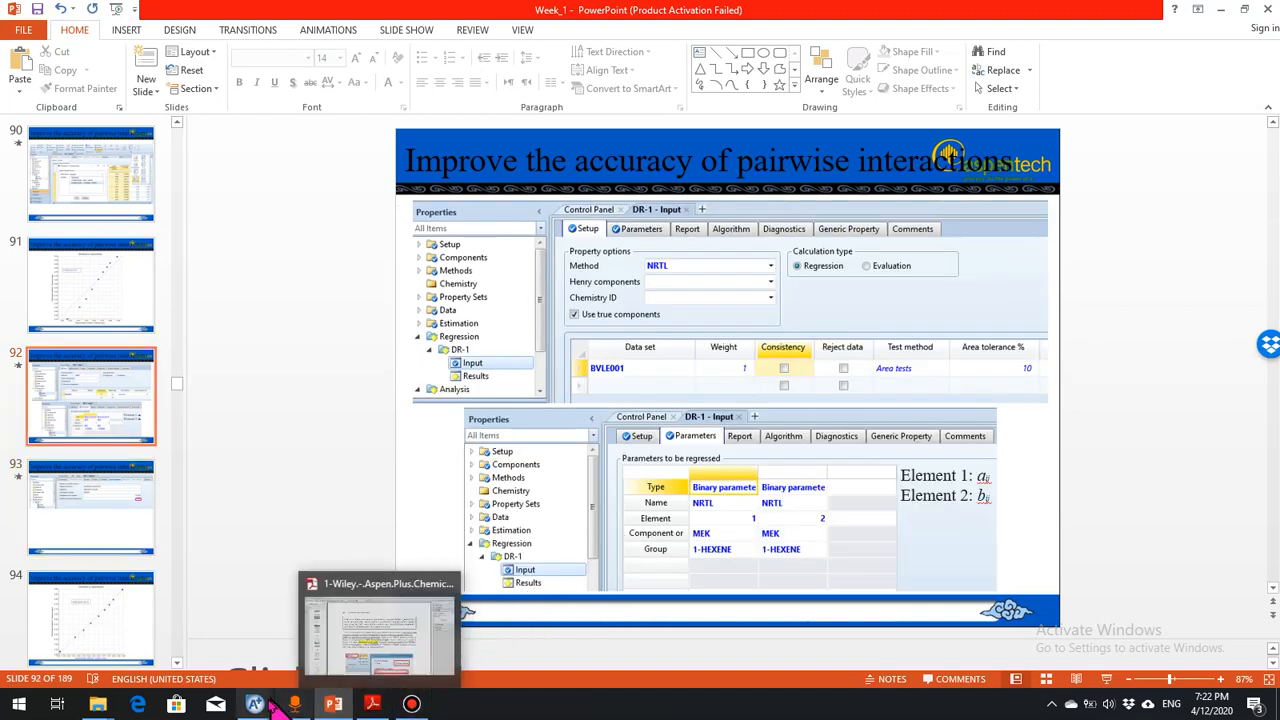
Switch to the Simulation 7 window in Aspen Plus and select the experimental and estimated 1-hexene vapor mole fraction columns in the DR-1 result profiles
{"action": "left_click", "coordinate": [298, 648]}
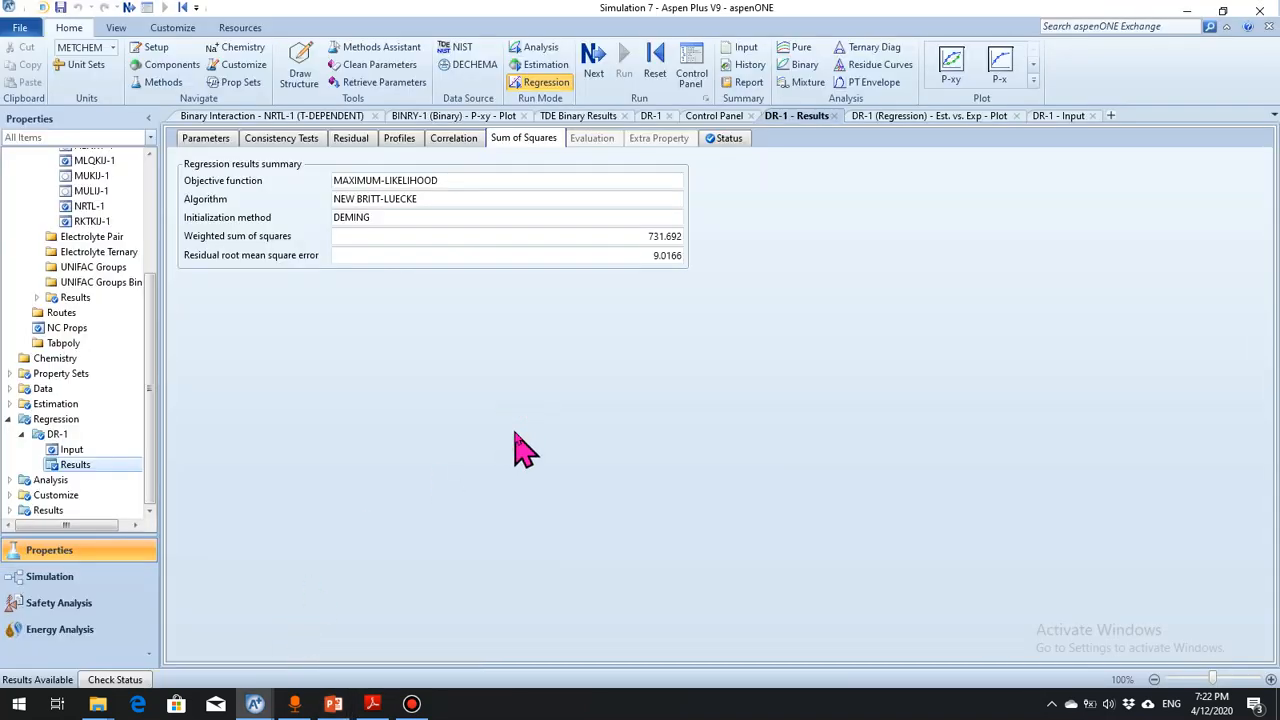
{"action": "left_click", "coordinate": [398, 140]}
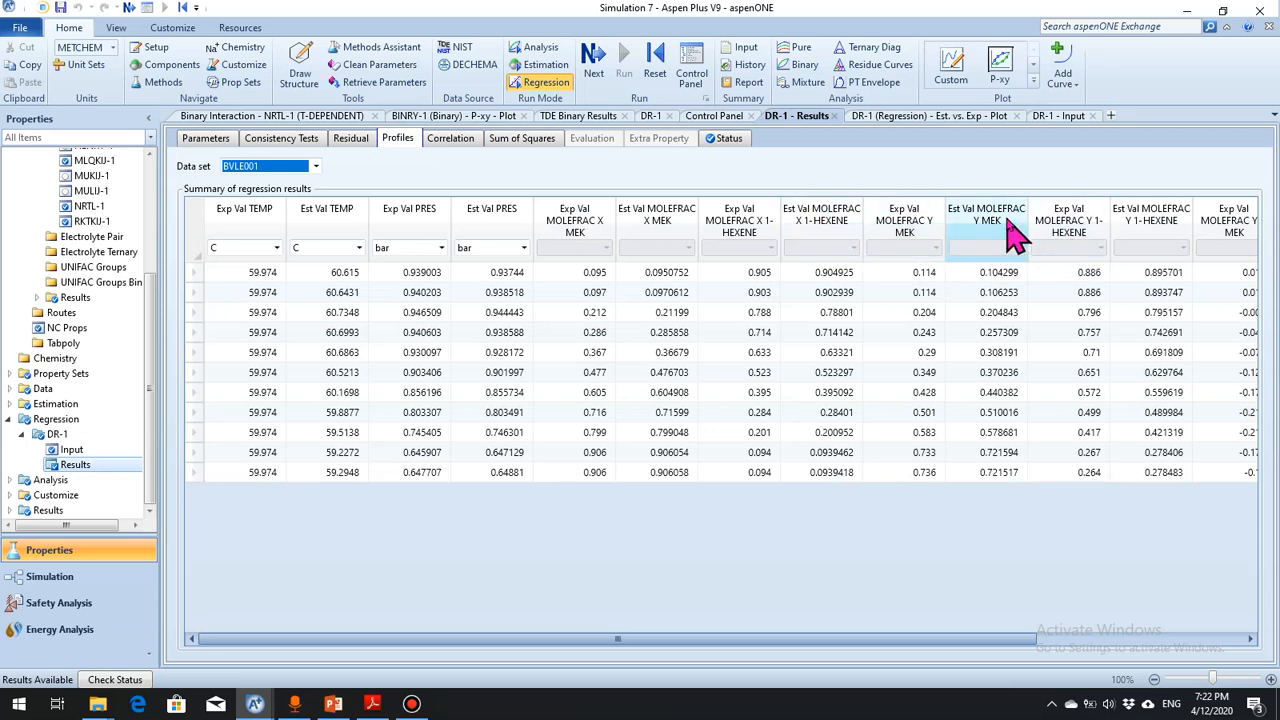
{"action": "left_click", "coordinate": [1081, 208]}
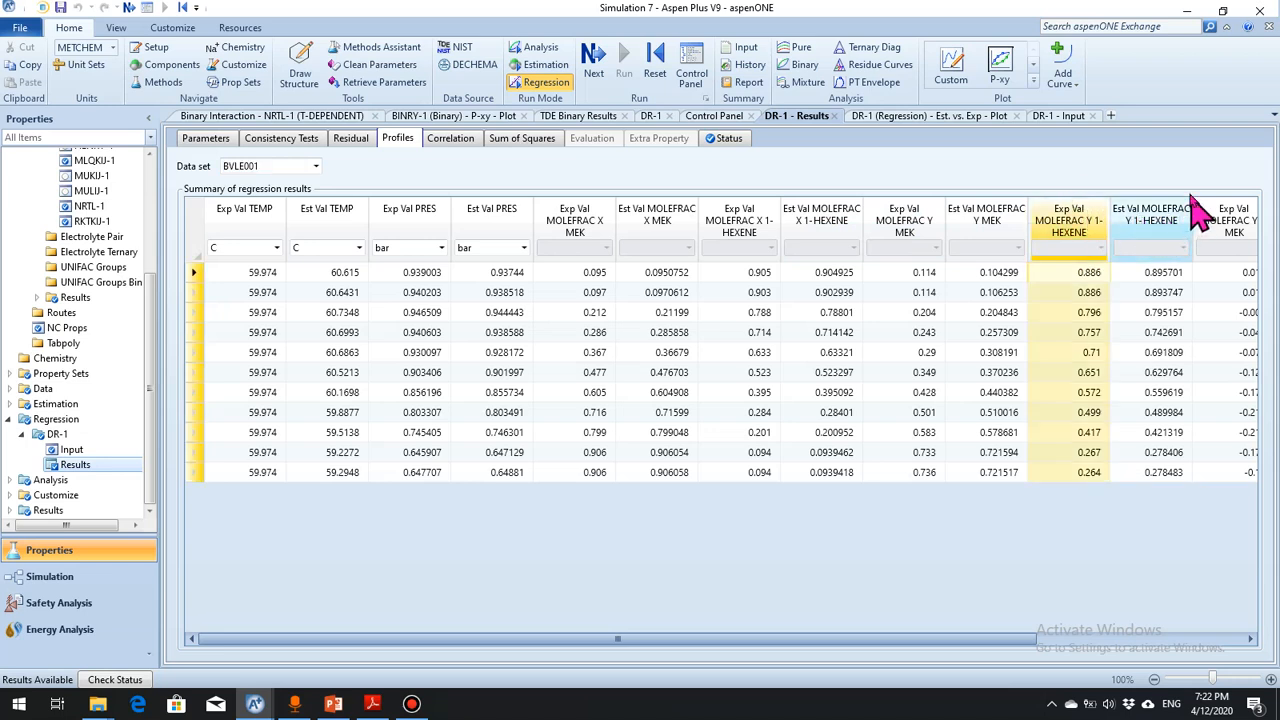
{"action": "left_click", "coordinate": [1153, 199], "text": "ctrl"}
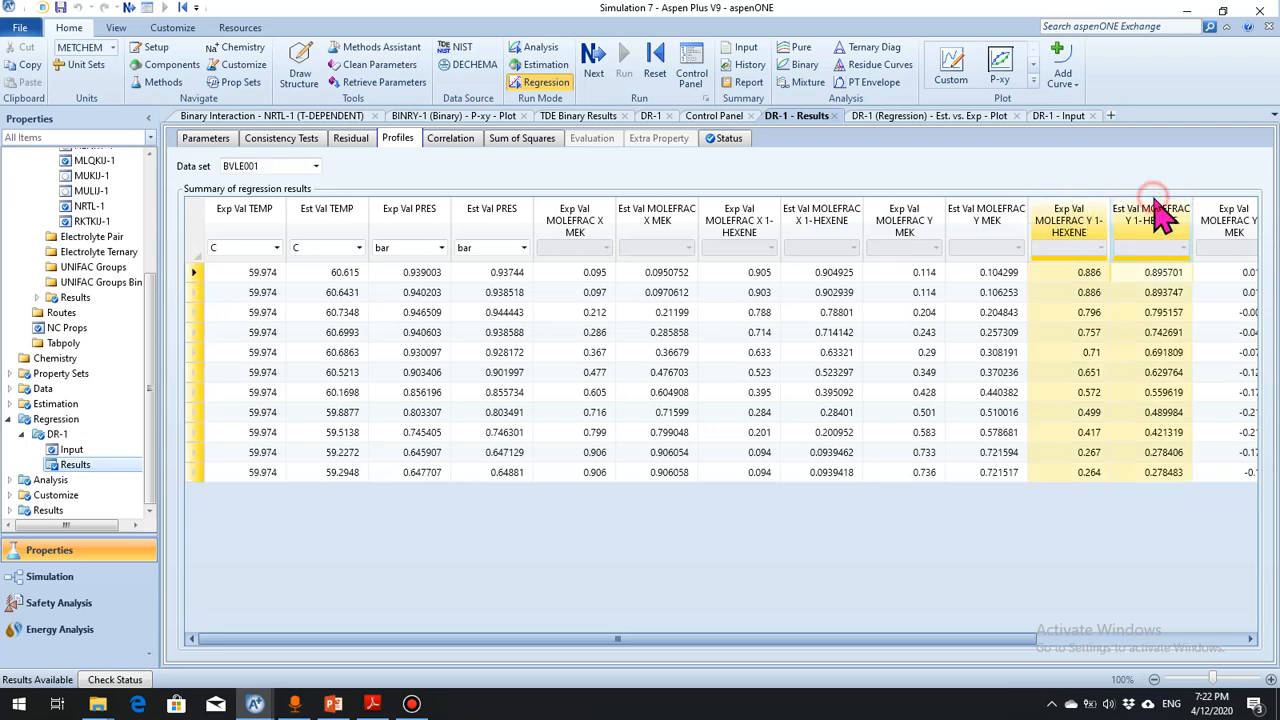
Create an Est. vs. Exp plot of the 1-HEXENE VAPOR composition for data group BVLE001
{"action": "left_click", "coordinate": [1033, 80]}
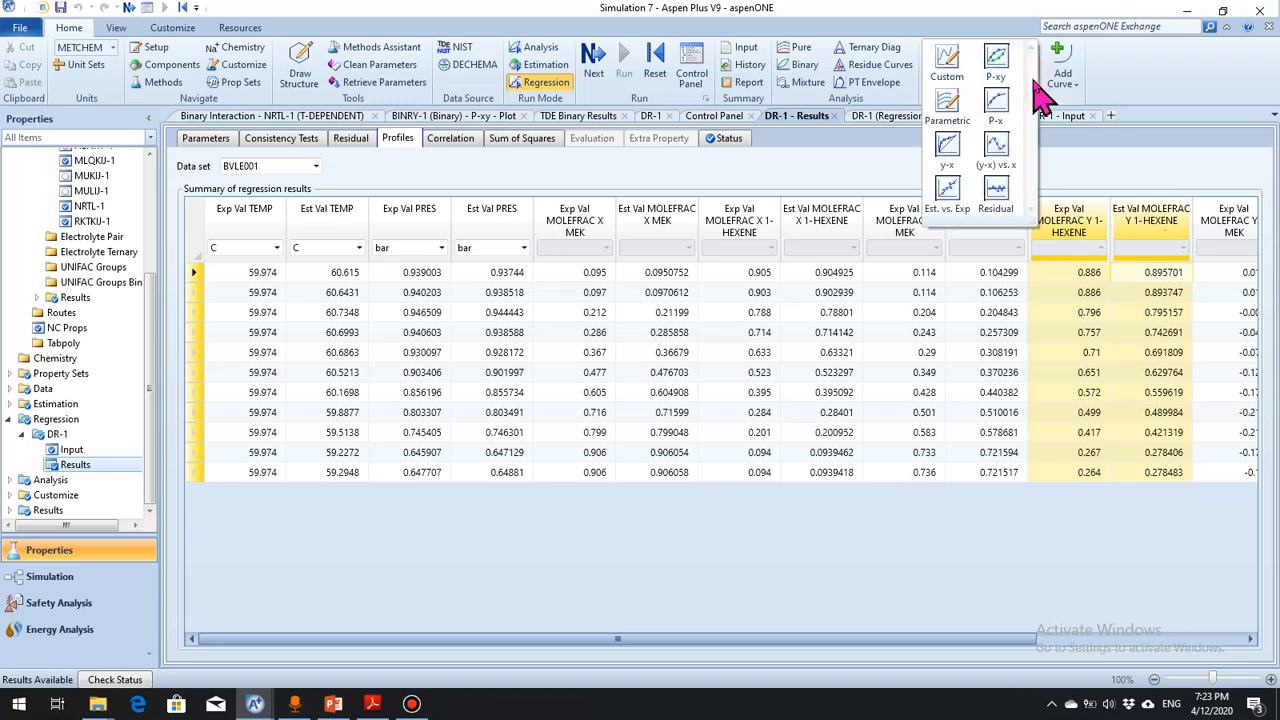
{"action": "left_click", "coordinate": [948, 192]}
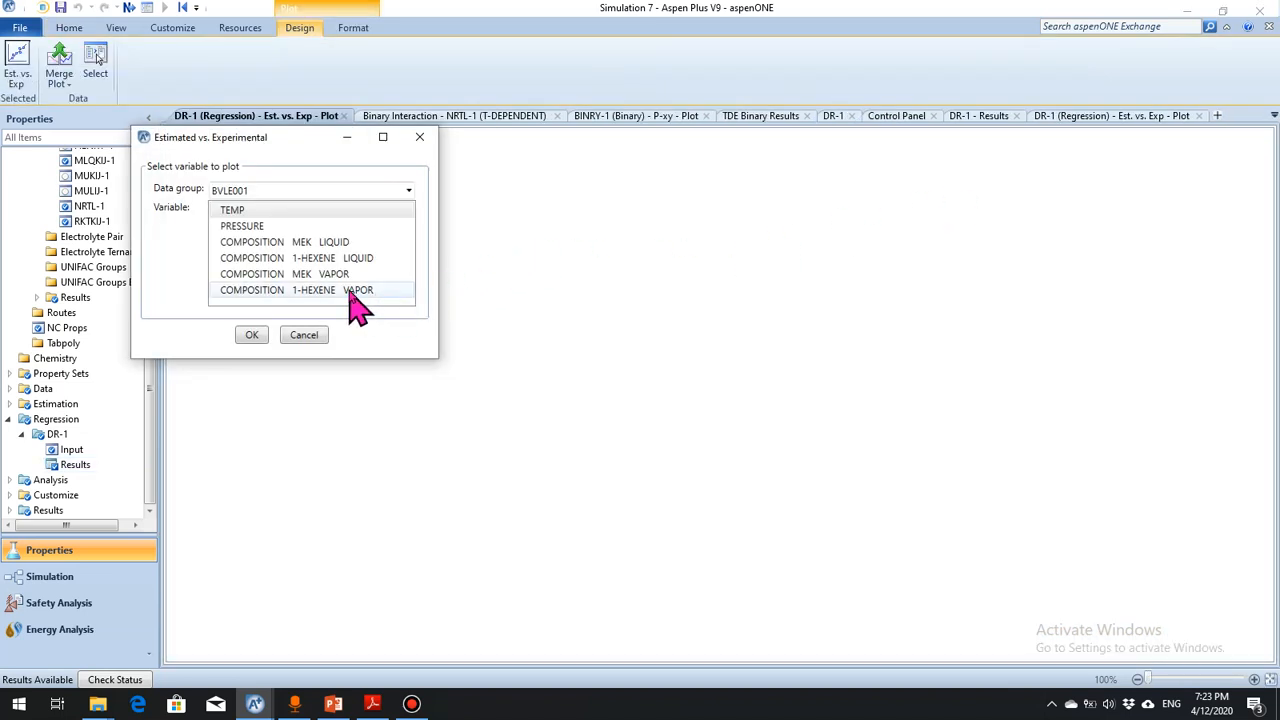
{"action": "left_click", "coordinate": [352, 291]}
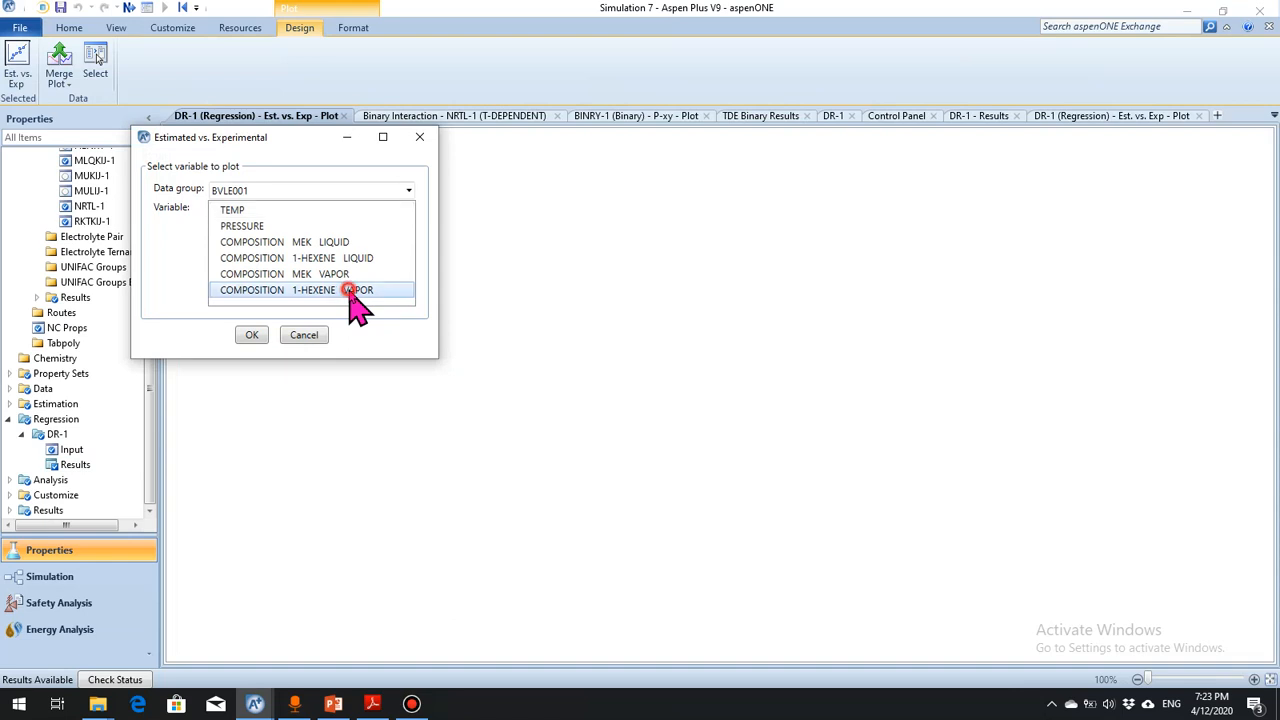
{"action": "left_click", "coordinate": [252, 336]}
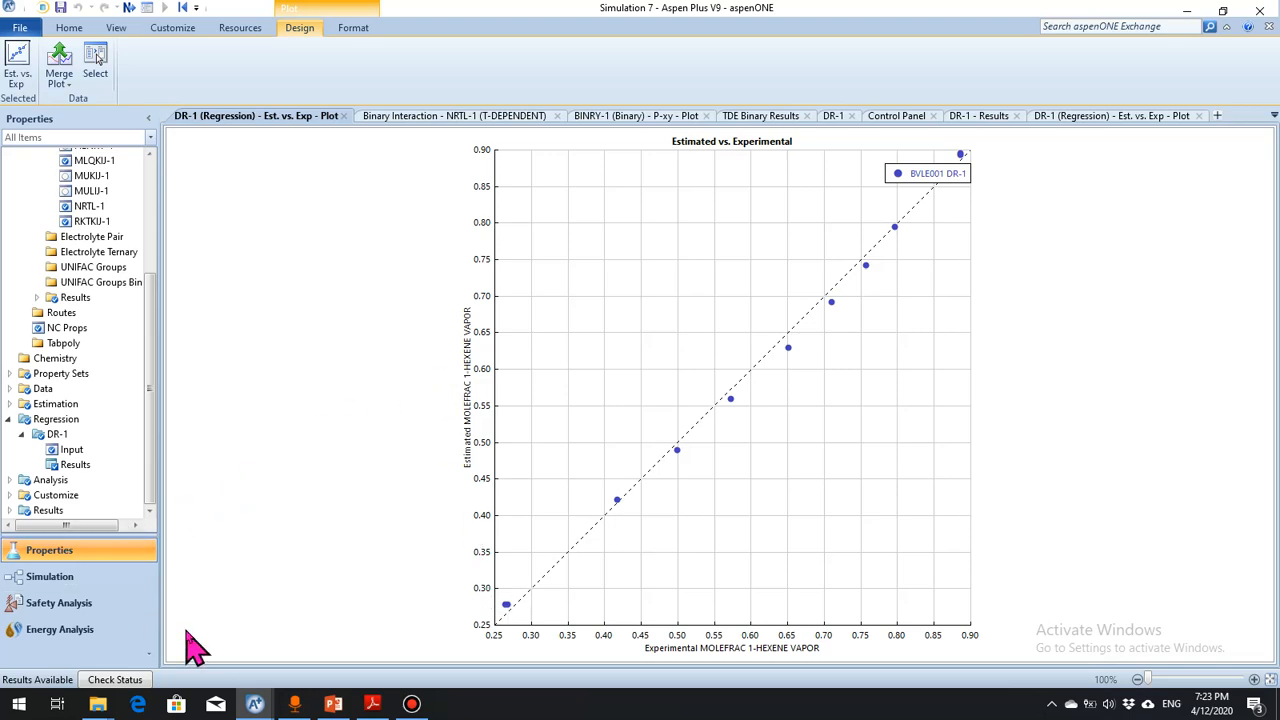
Switch to the NRTL-U2.apwz simulation and review the setup and regressed parameters of its DR-1 regression input
{"action": "left_click", "coordinate": [333, 704]}
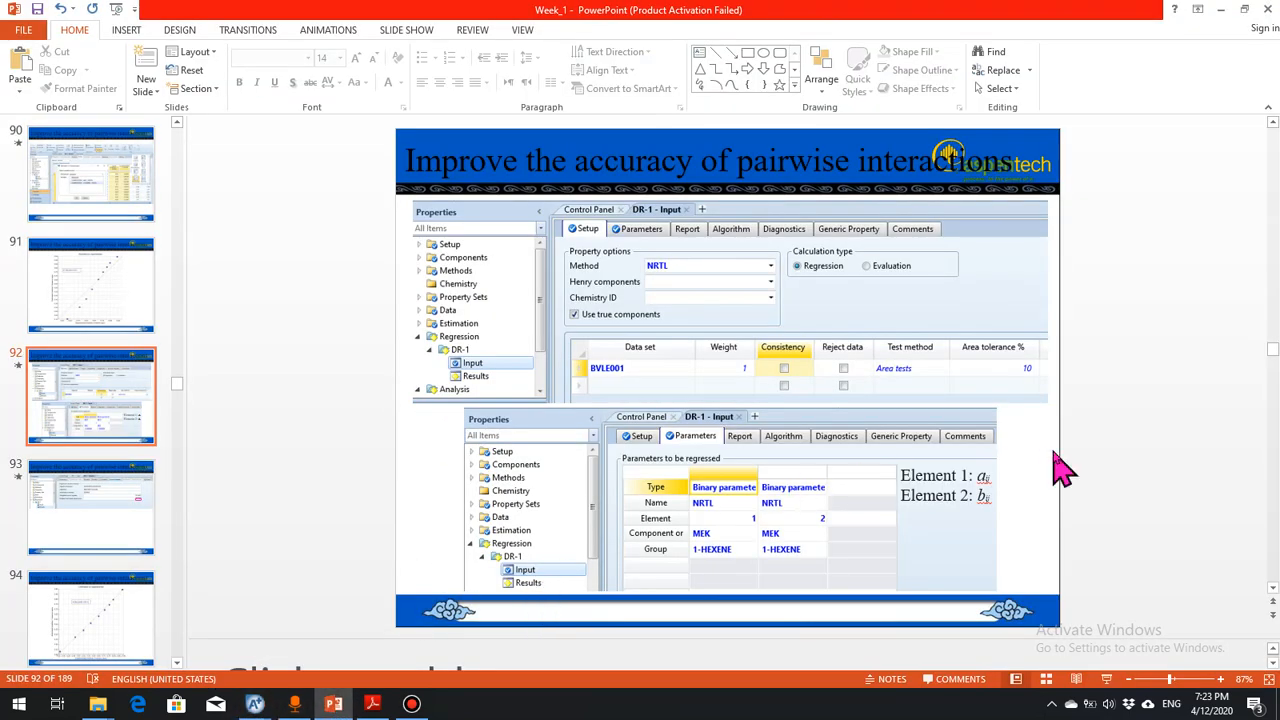
{"action": "mouse_move", "coordinate": [255, 704]}
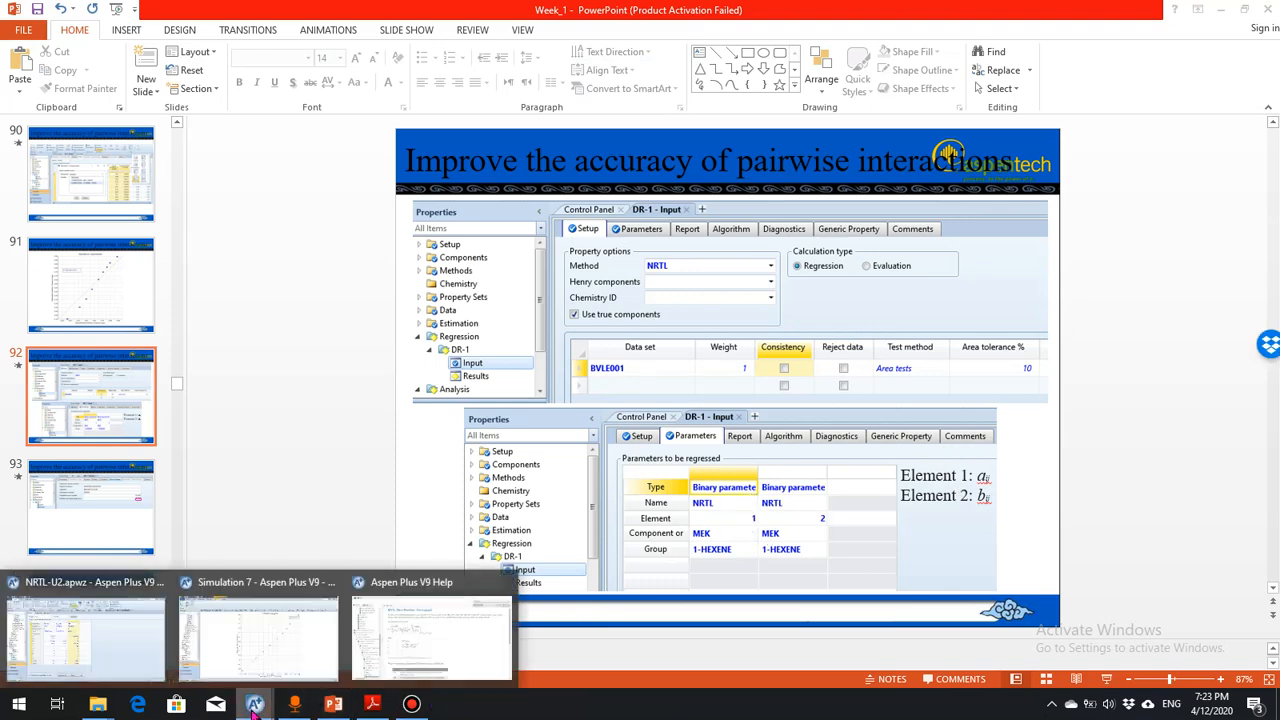
{"action": "left_click", "coordinate": [110, 655]}
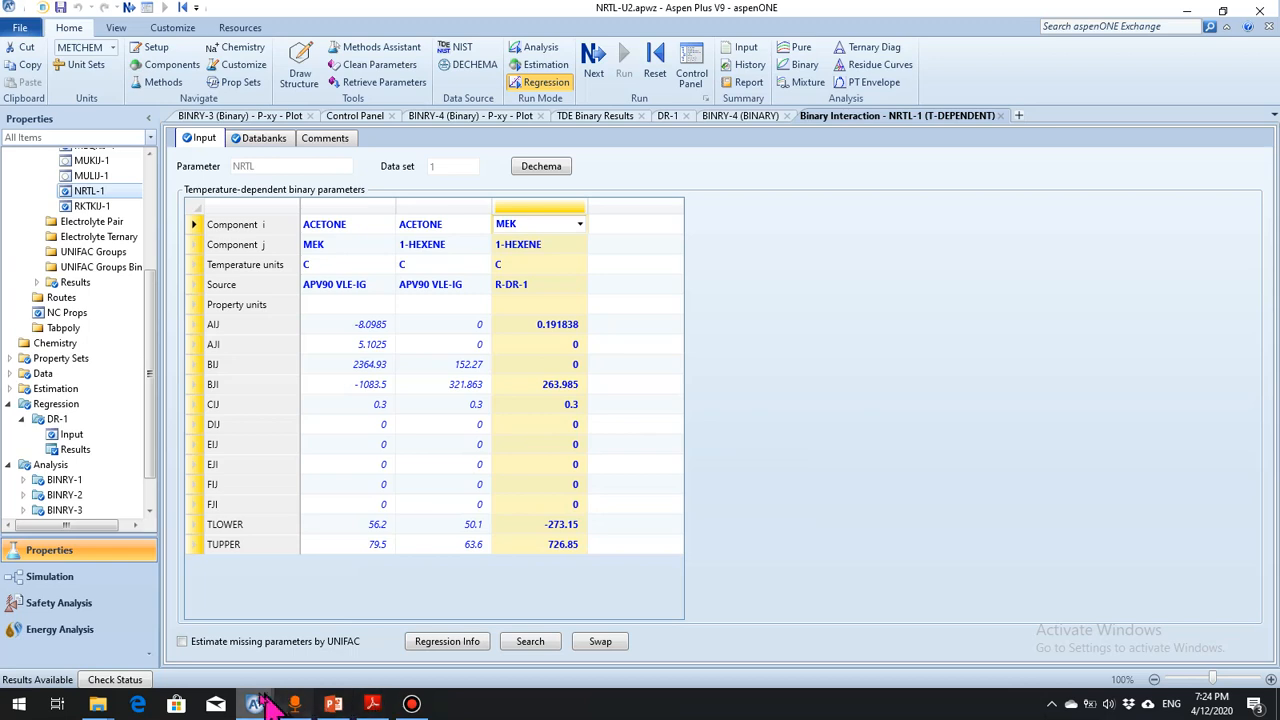
{"action": "left_click", "coordinate": [100, 434]}
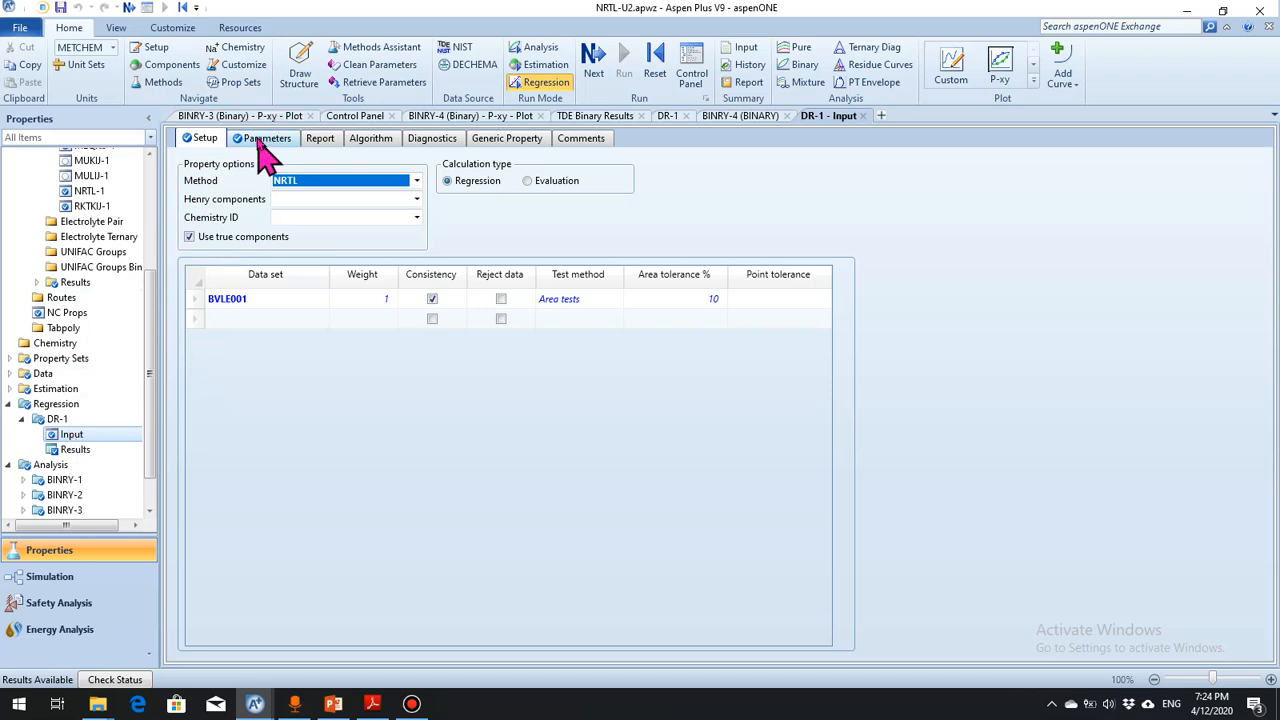
{"action": "left_click", "coordinate": [265, 140]}
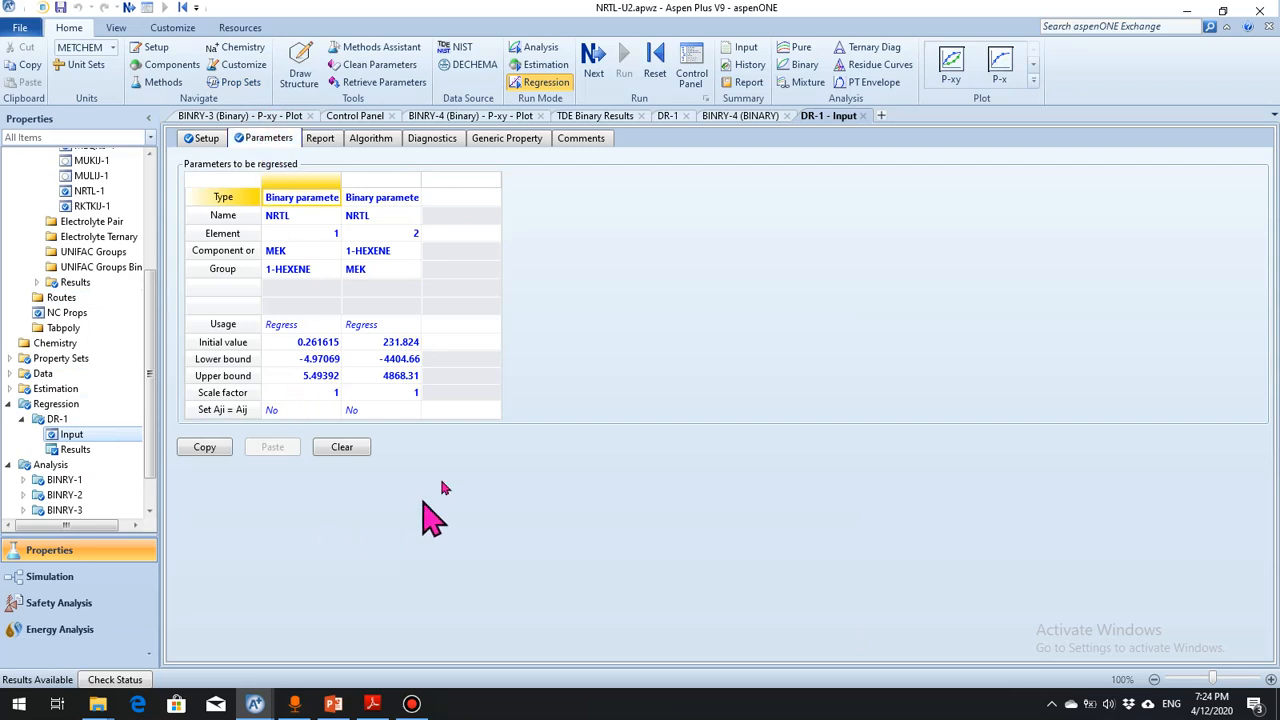
{"action": "left_click", "coordinate": [1186, 12]}
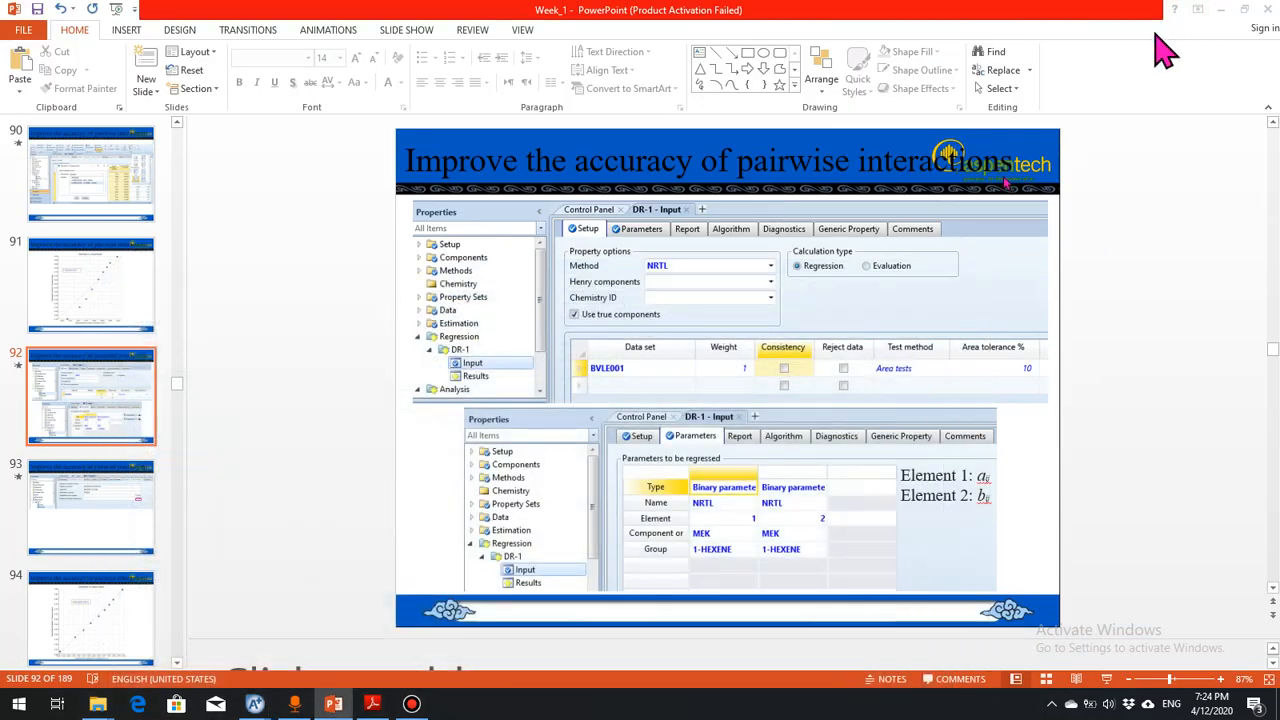
Return to Simulation 7 and examine the DR-1 regression parameters and the NRTL-1 binary interaction coefficients
{"action": "mouse_move", "coordinate": [255, 704]}
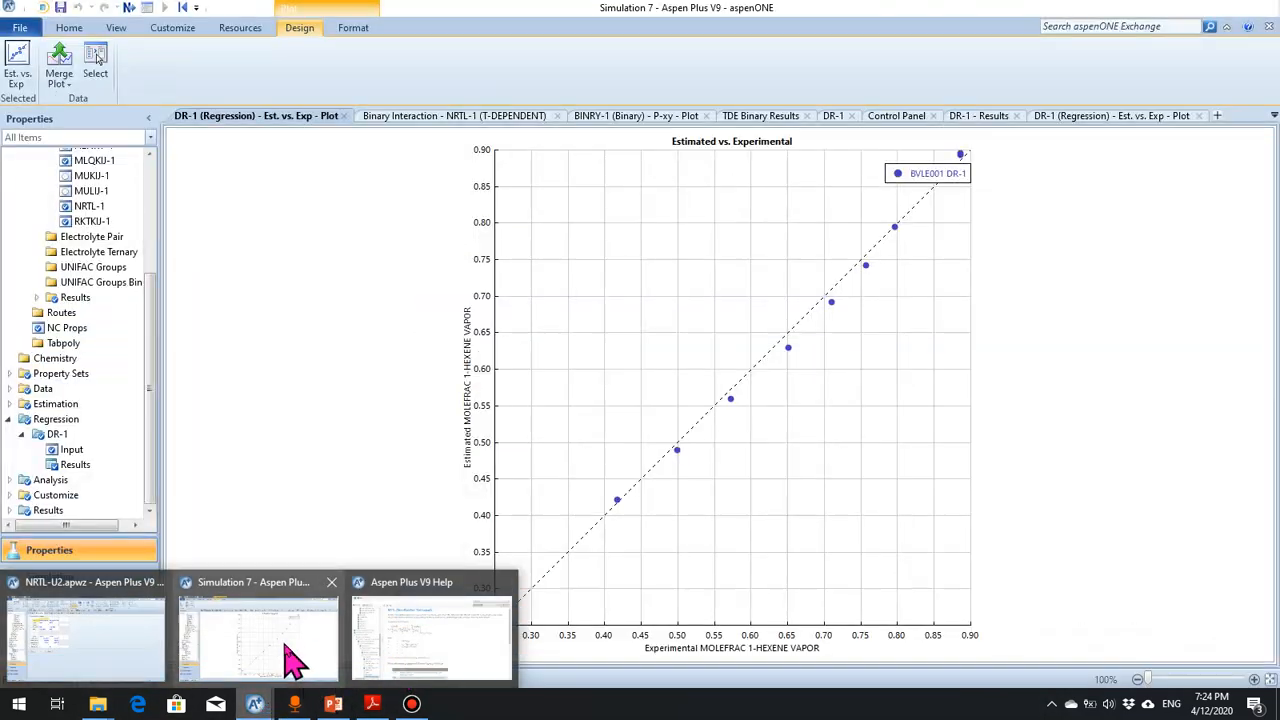
{"action": "left_click", "coordinate": [285, 645]}
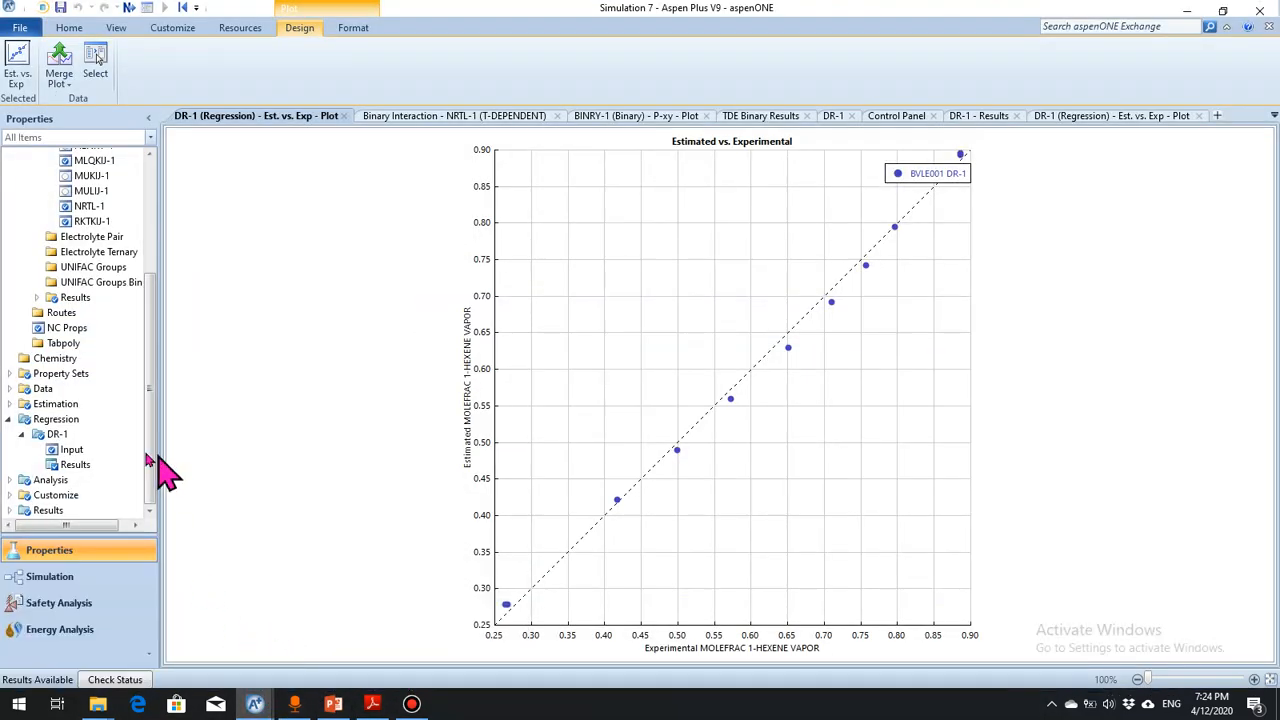
{"action": "left_click", "coordinate": [83, 449]}
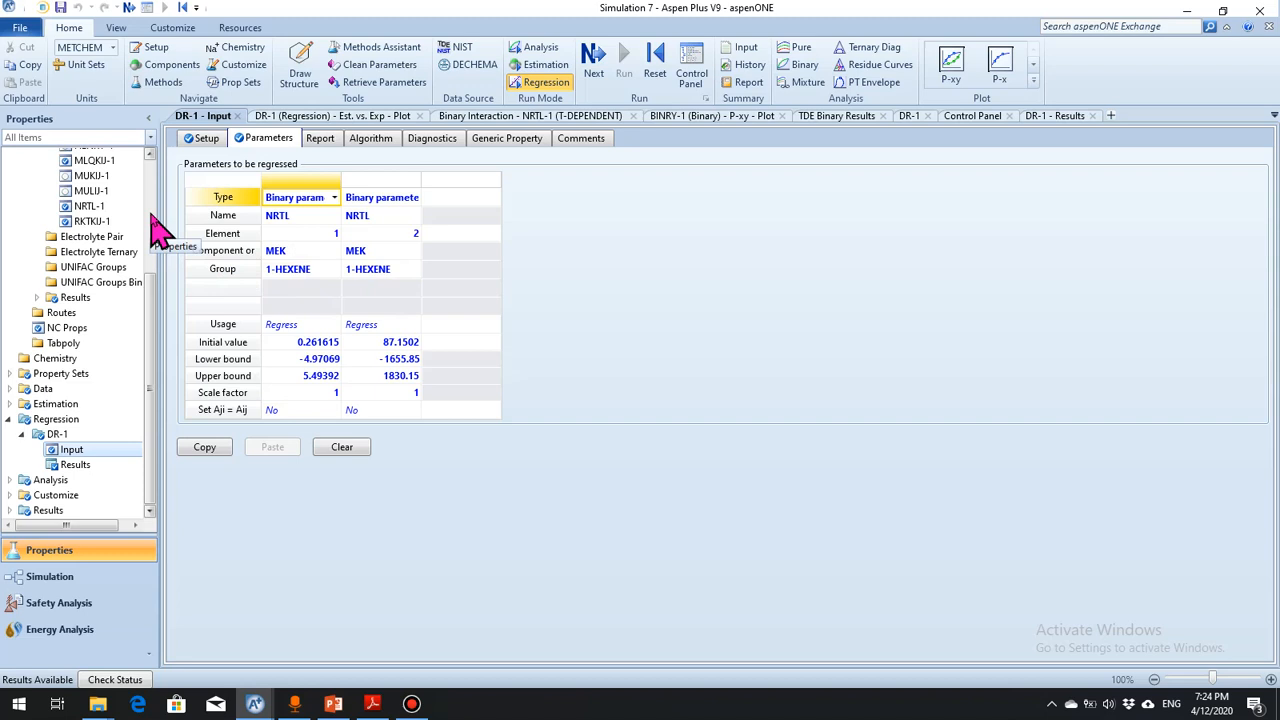
{"action": "scroll", "coordinate": [155, 230], "scroll_direction": "up", "scroll_amount": 4}
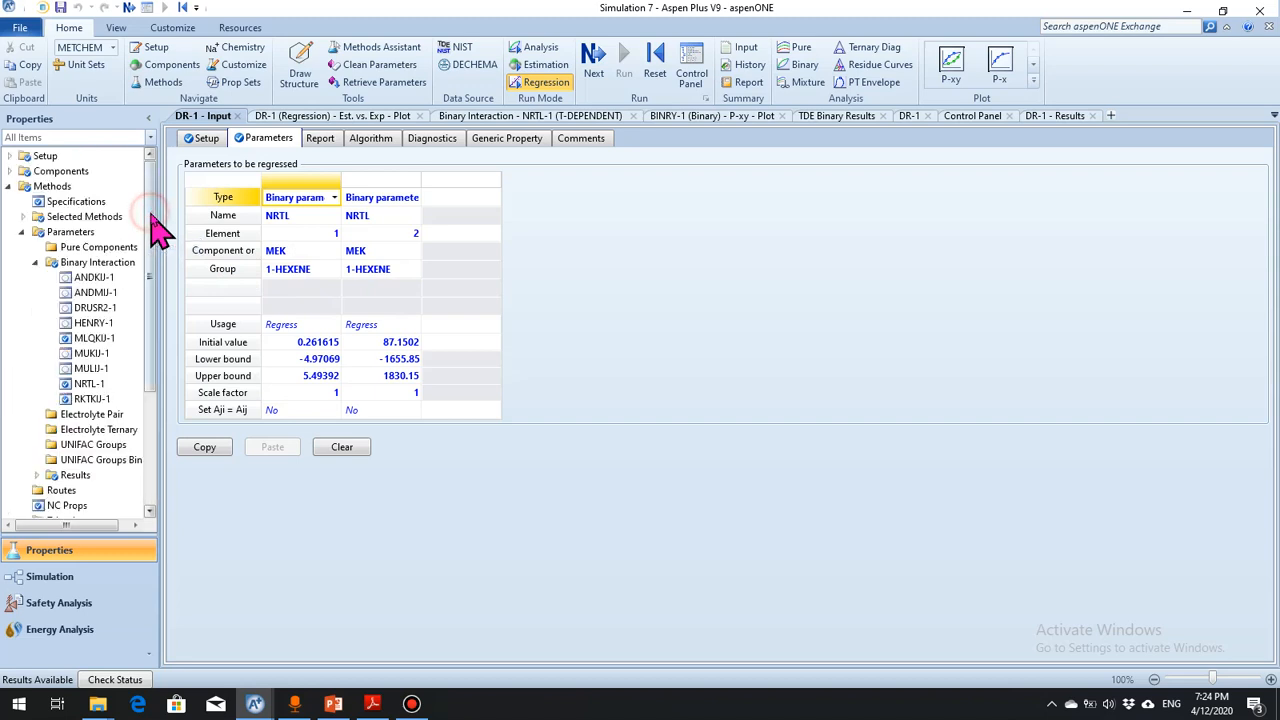
{"action": "left_click", "coordinate": [88, 385]}
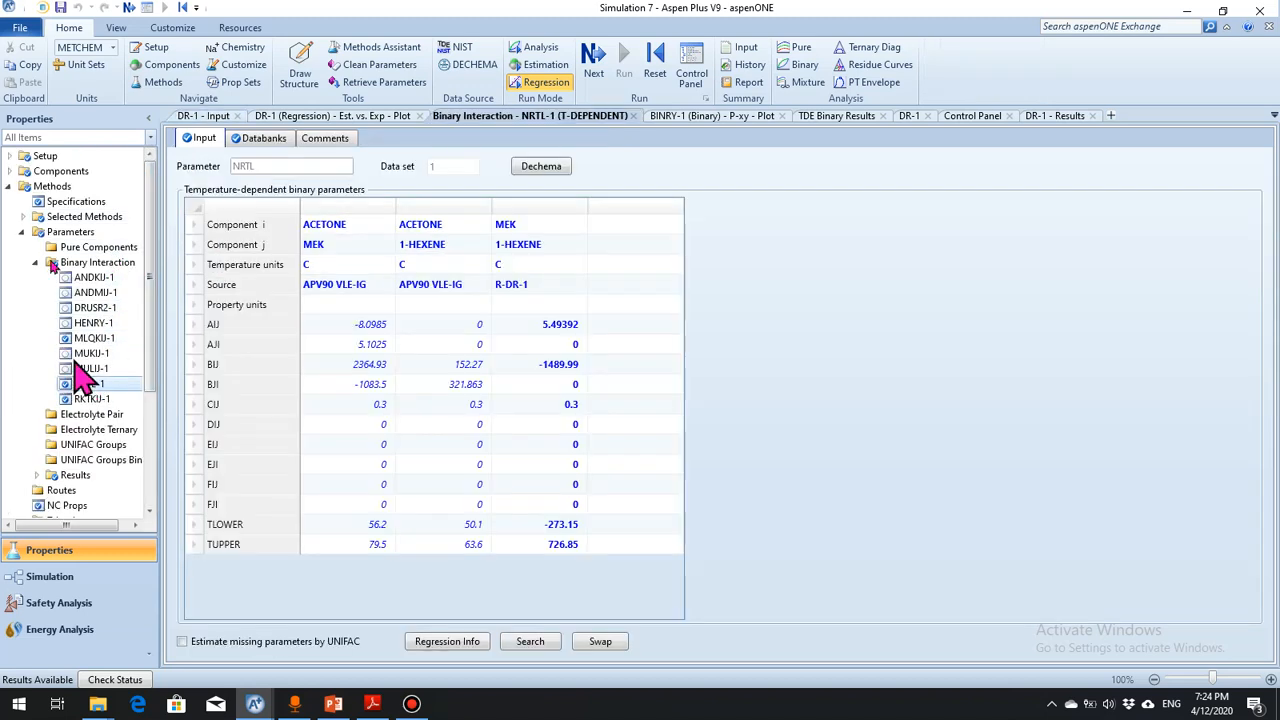
Collapse the Methods folder and expand it again down to the NRTL-1 binary interaction form to show where the regressed coefficients are stored
{"action": "left_click", "coordinate": [10, 187]}
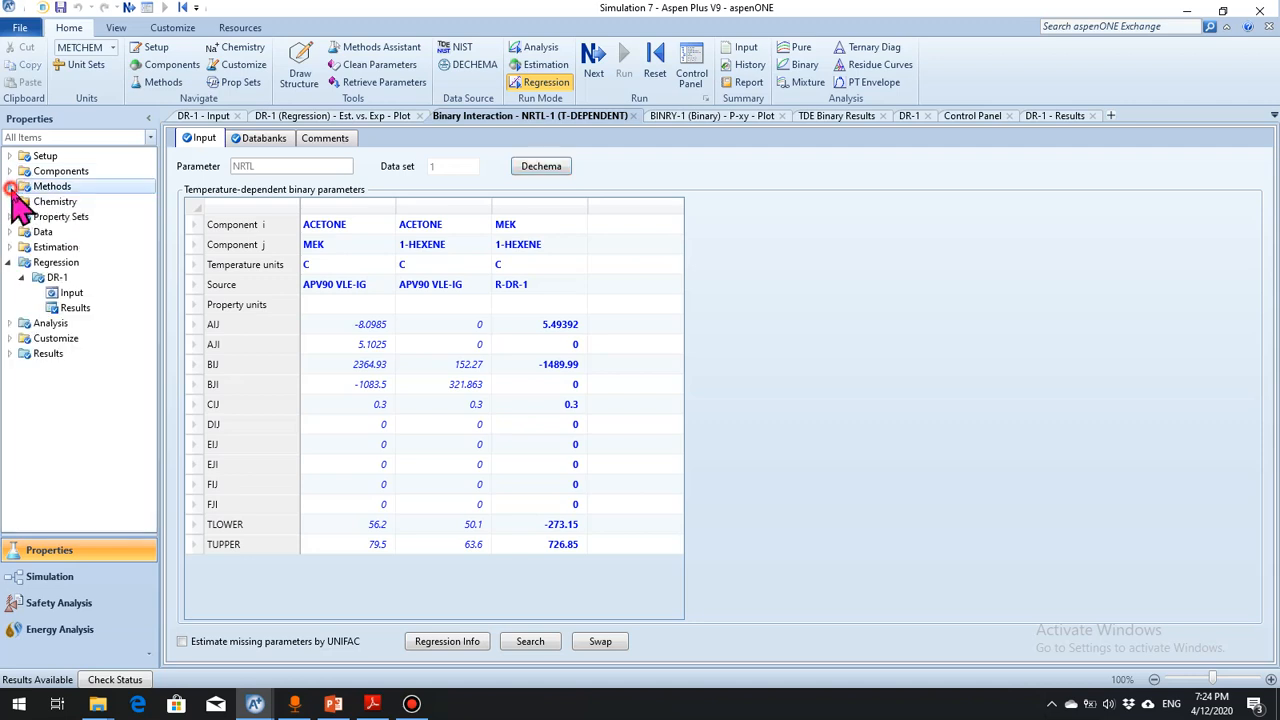
{"action": "left_click", "coordinate": [10, 187]}
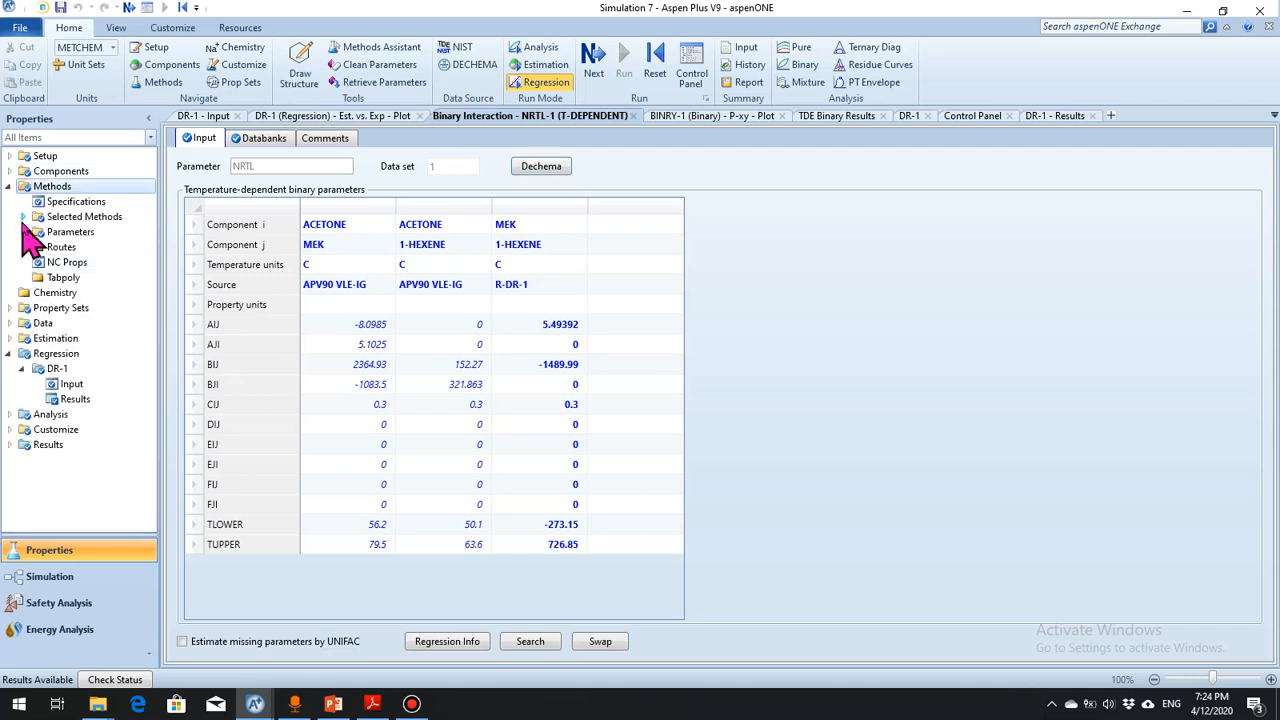
{"action": "left_click", "coordinate": [23, 232]}
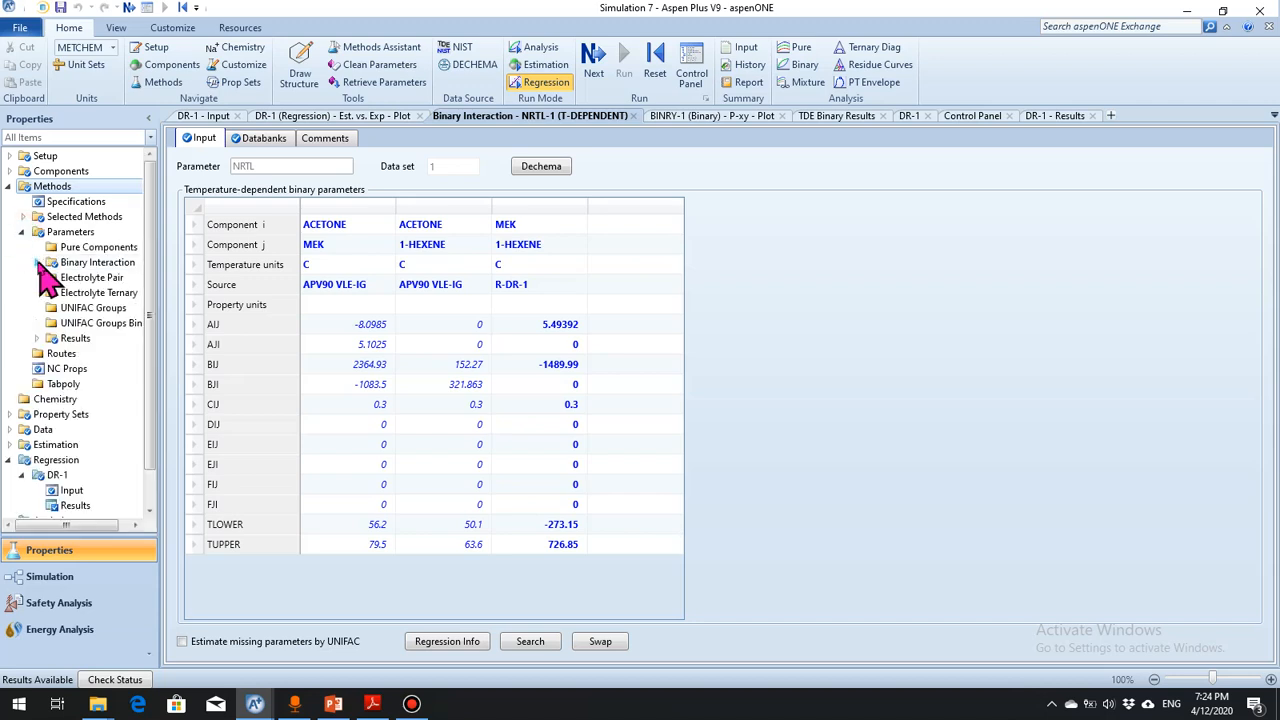
{"action": "left_click", "coordinate": [37, 262]}
{"action": "left_click", "coordinate": [78, 385]}
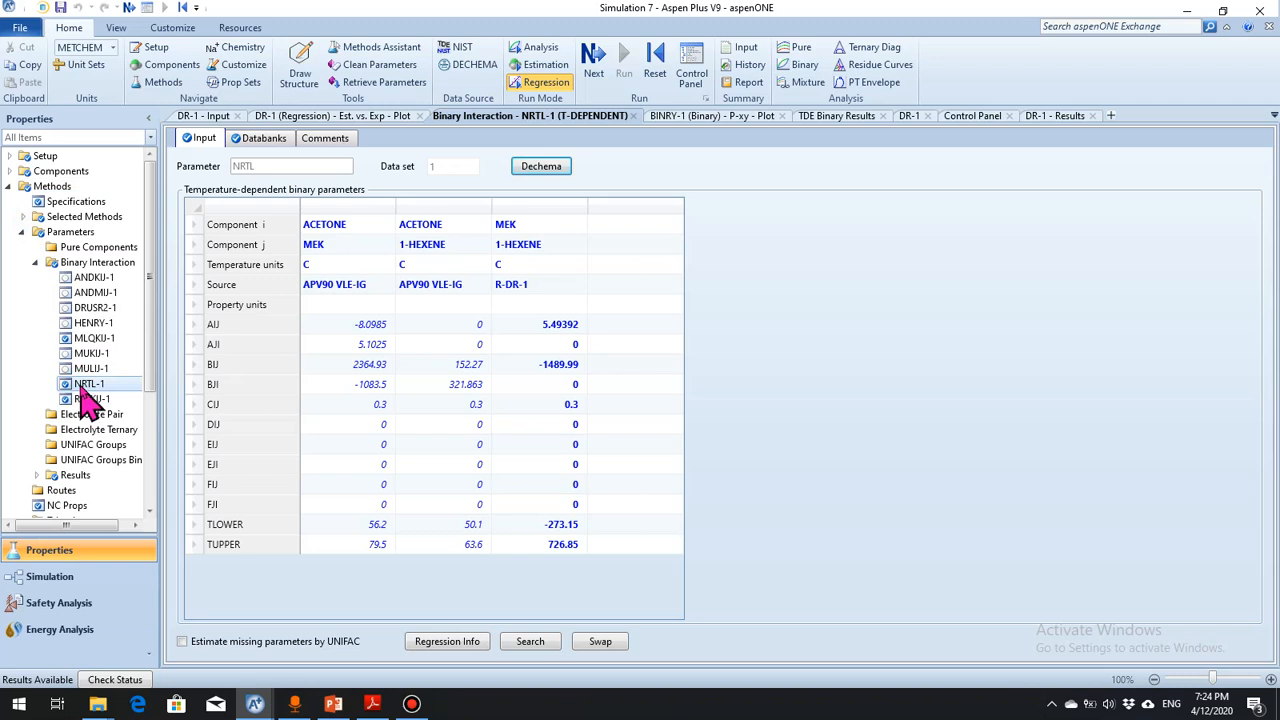
{"action": "left_click", "coordinate": [82, 387]}
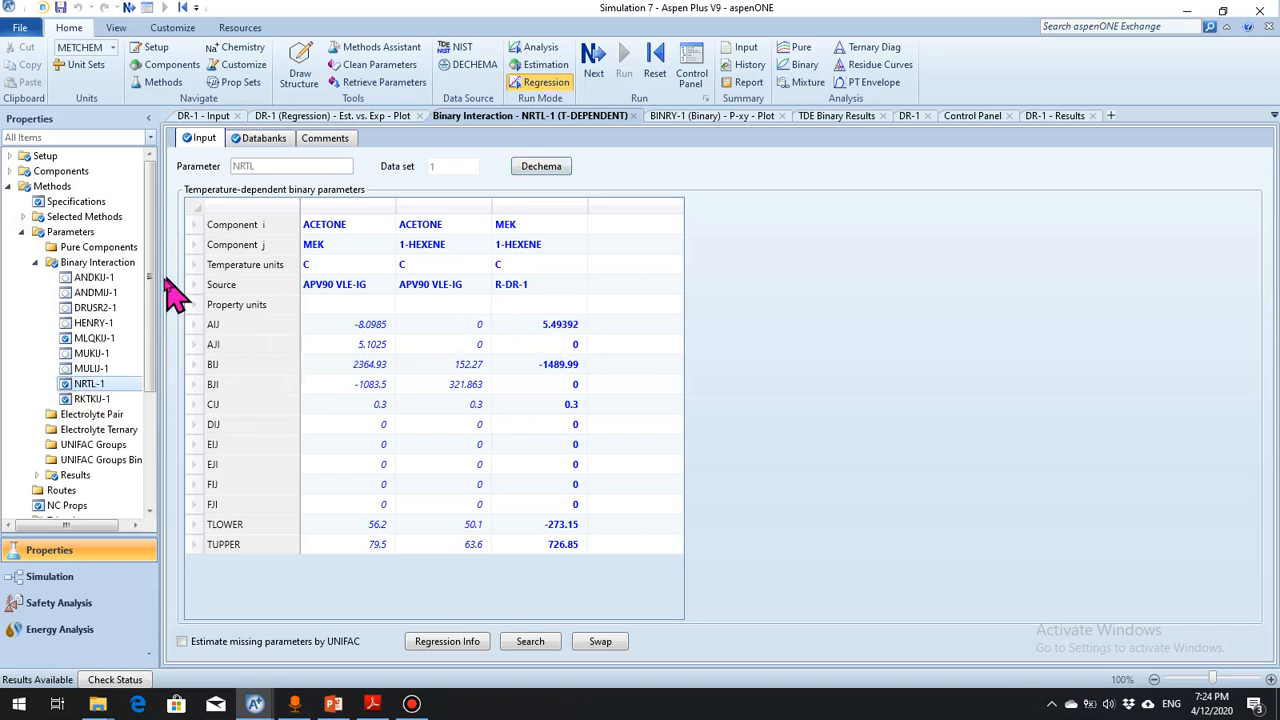
Compare the MEK/1-HEXENE elements in the DR-1 regression input with the coefficients on the NRTL-1 form
{"action": "left_click_drag", "start_coordinate": [150, 278], "coordinate": [143, 394]}
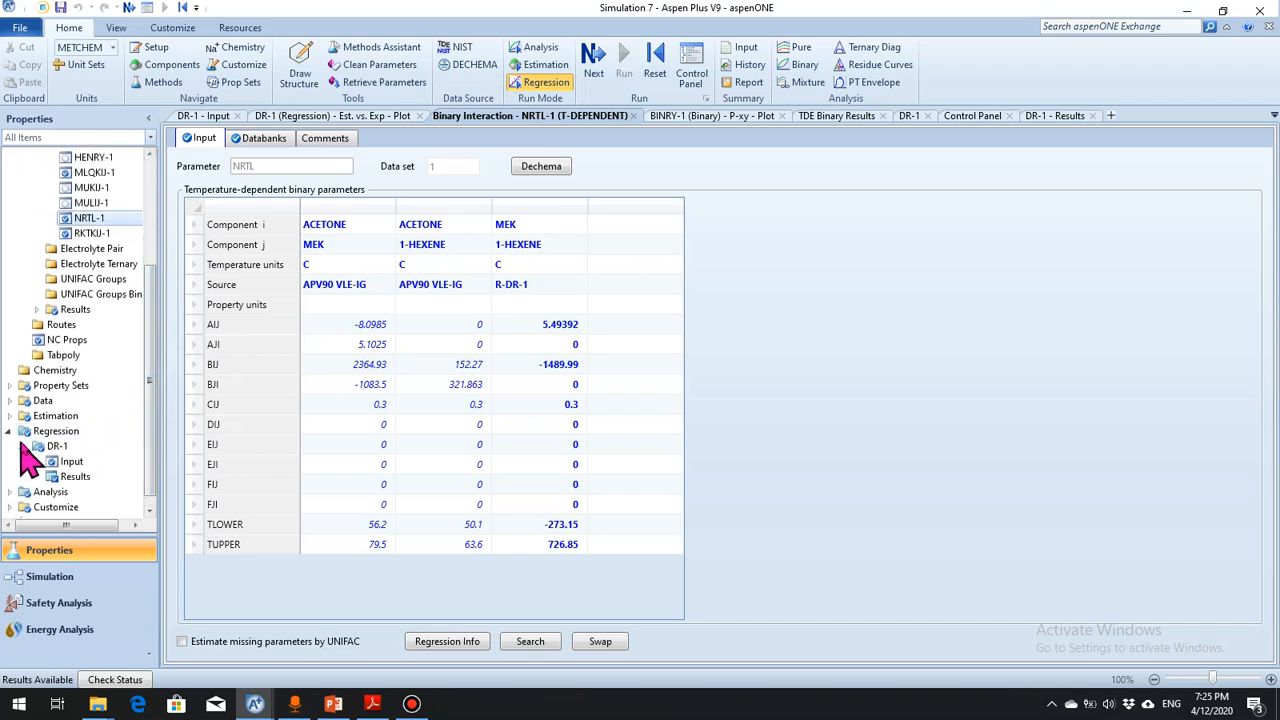
{"action": "double_click", "coordinate": [70, 464]}
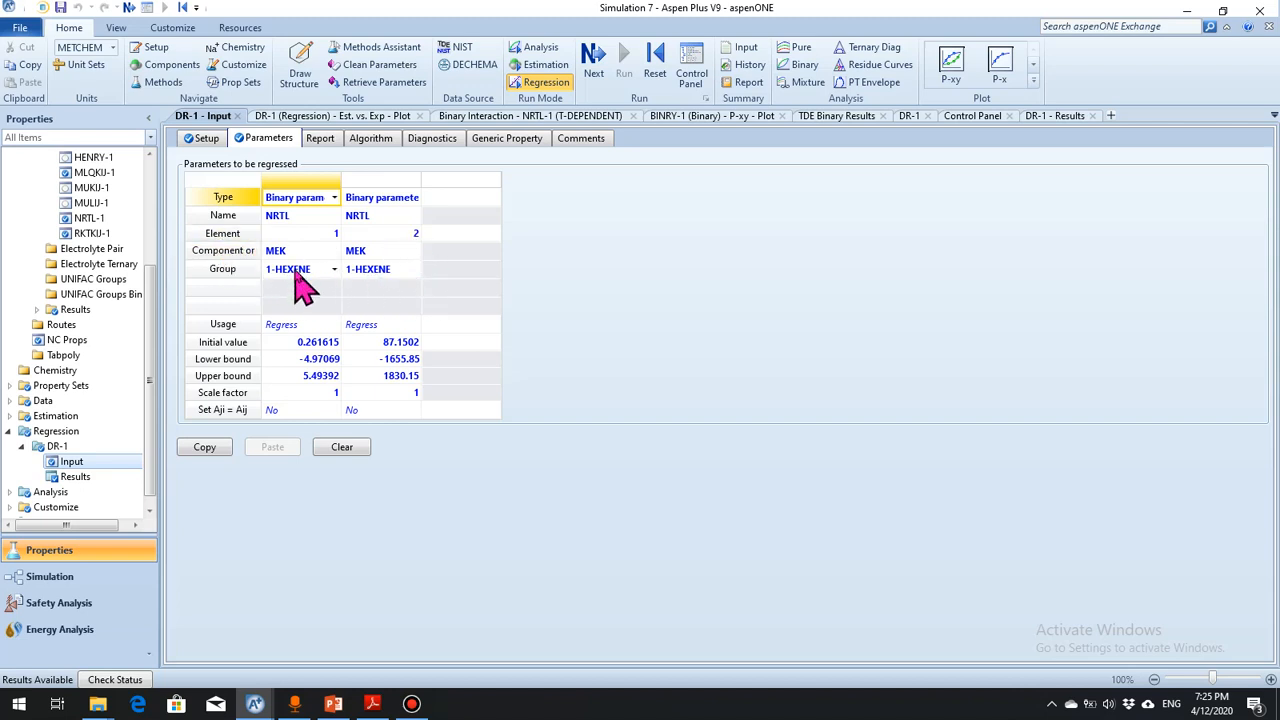
{"action": "left_click", "coordinate": [95, 218]}
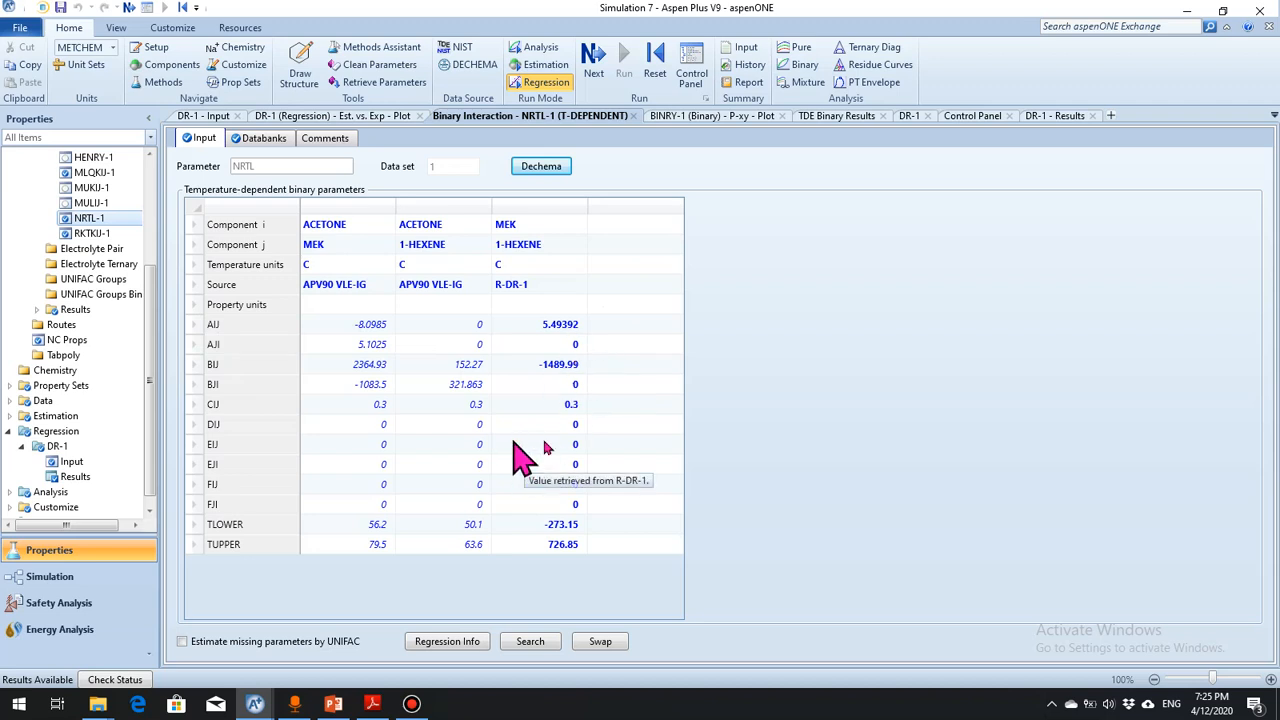
Consult the Aspen Plus V9 Help page on the NRTL model for the definitions of its binary parameters
{"action": "mouse_move", "coordinate": [257, 704]}
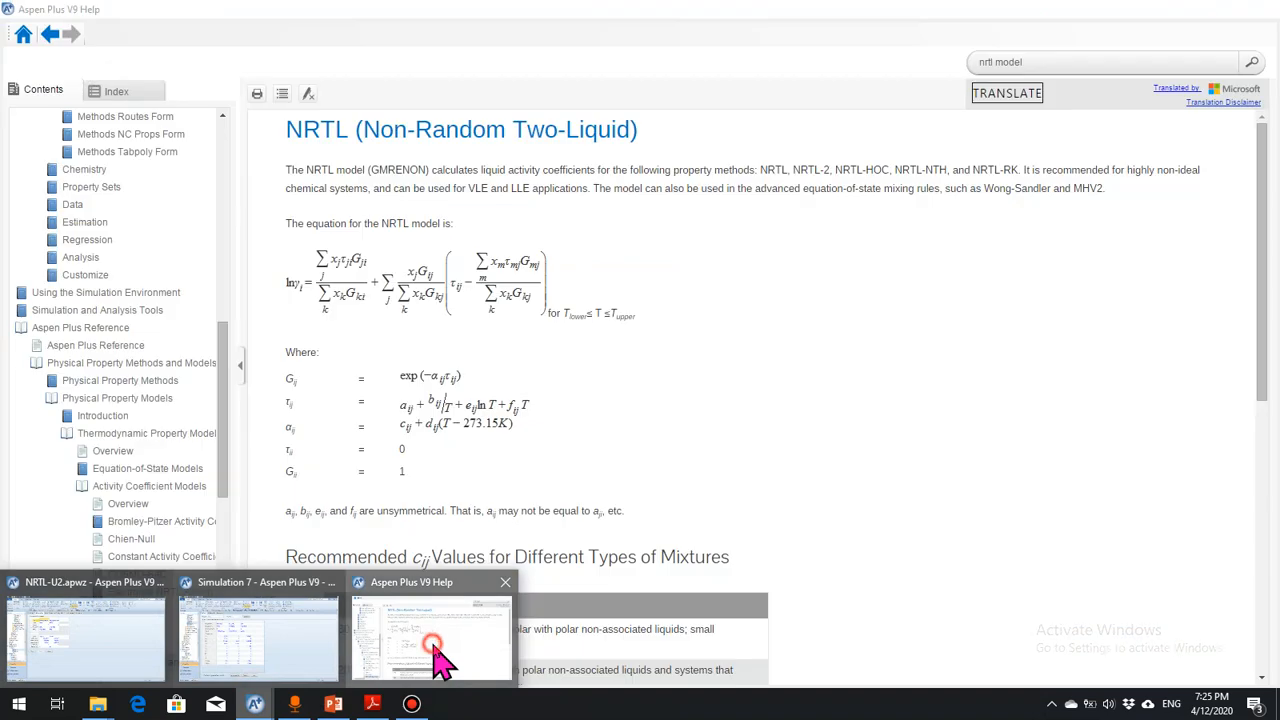
{"action": "left_click", "coordinate": [440, 662]}
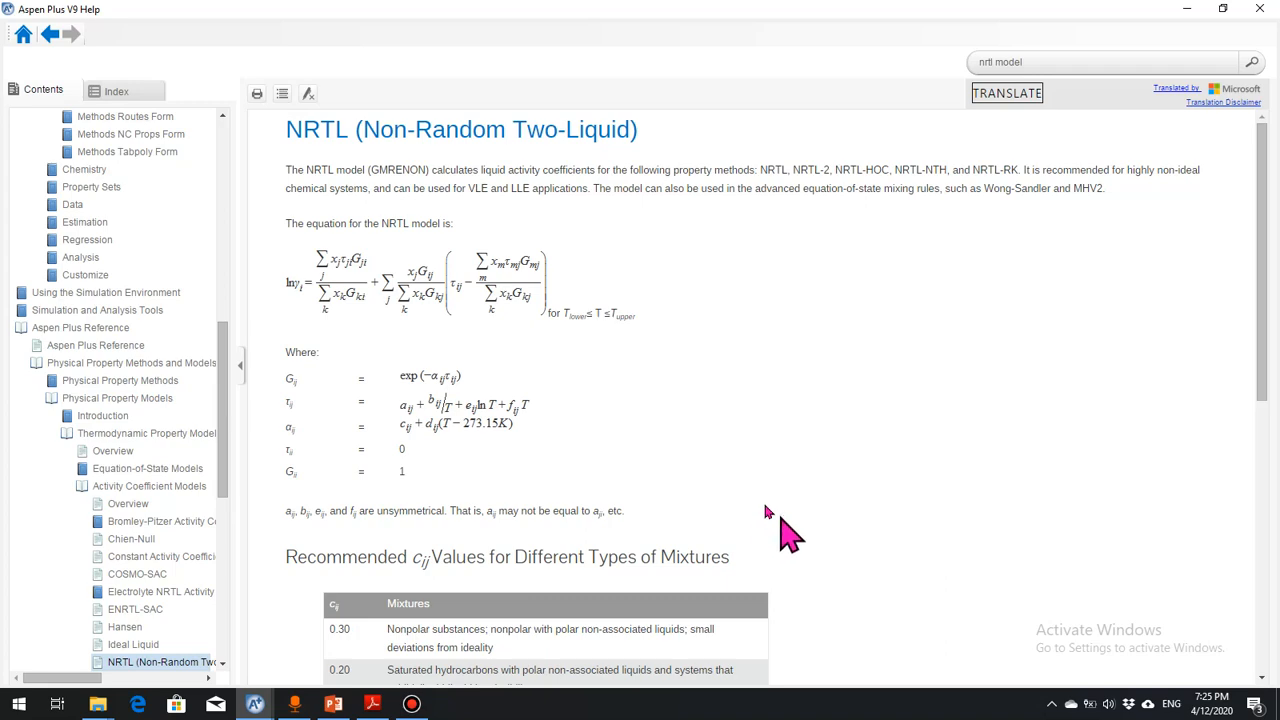
{"action": "left_click", "coordinate": [1187, 9]}
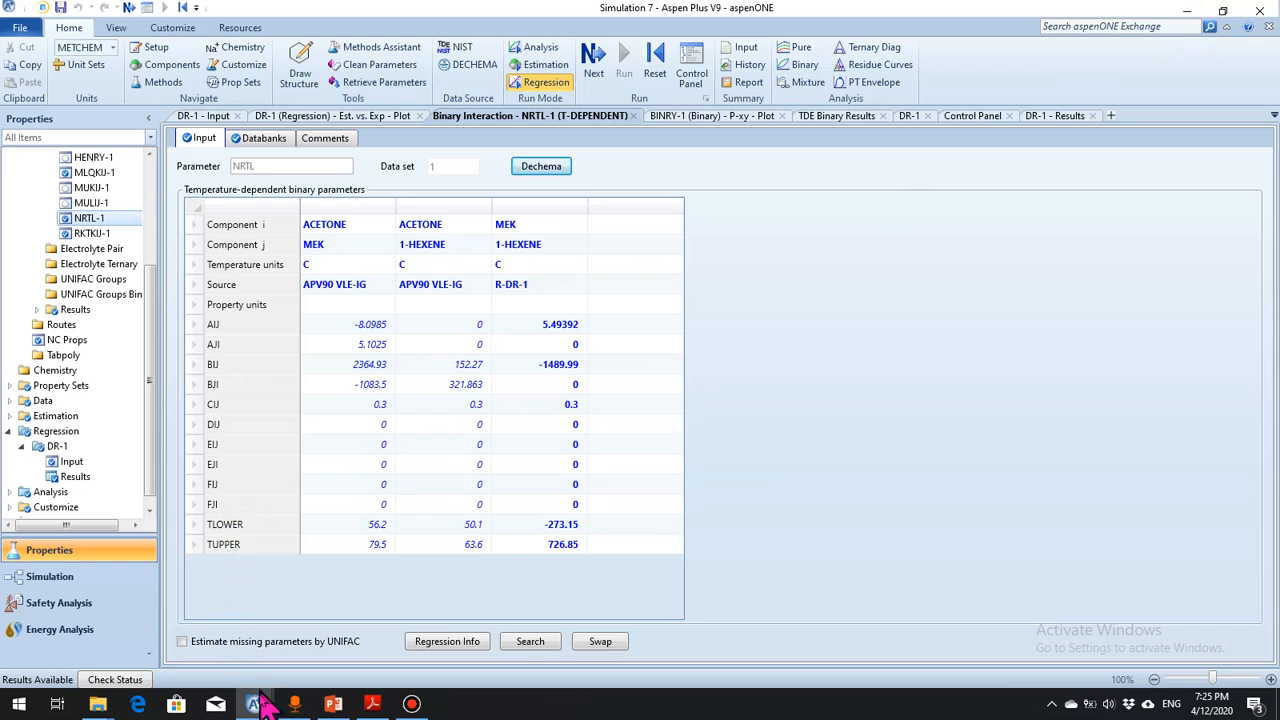
Switch to the Week_1 PowerPoint presentation and review slides 93 to 95 on the DR-1 error, the fit plot and the NRTL-RK regression setup
{"action": "mouse_move", "coordinate": [256, 700]}
{"action": "mouse_move", "coordinate": [333, 704]}
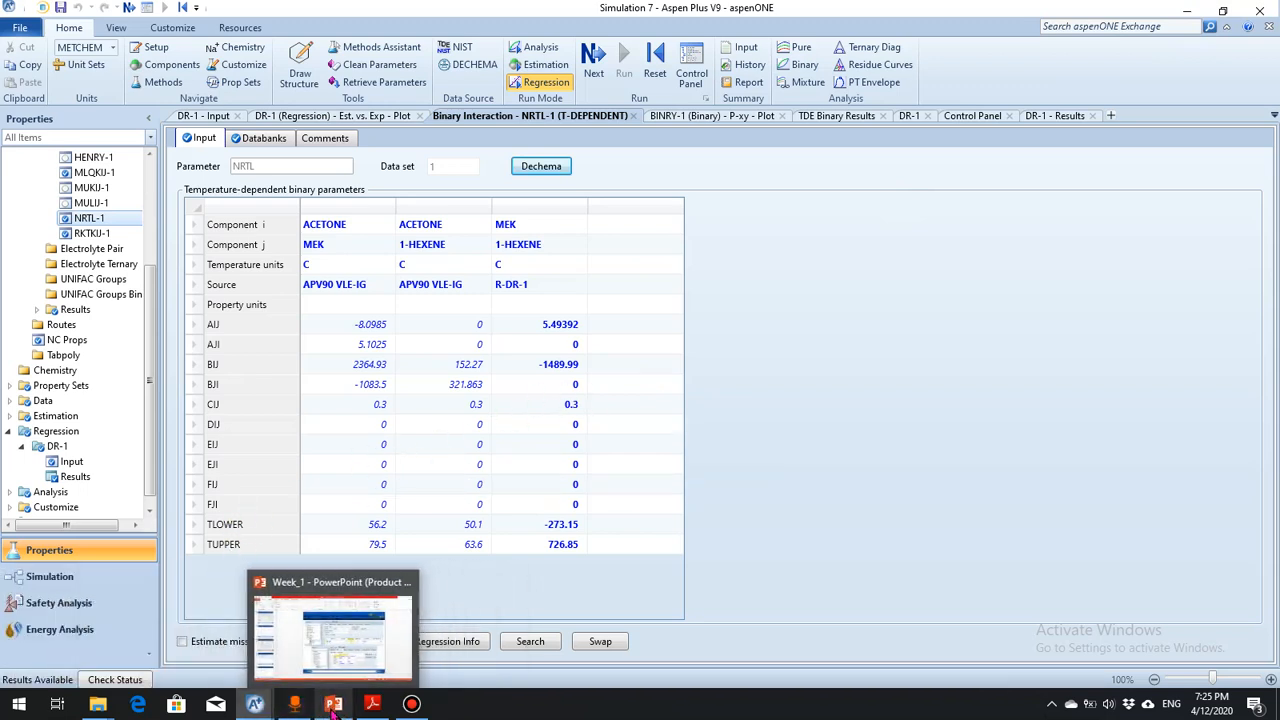
{"action": "left_click", "coordinate": [337, 655]}
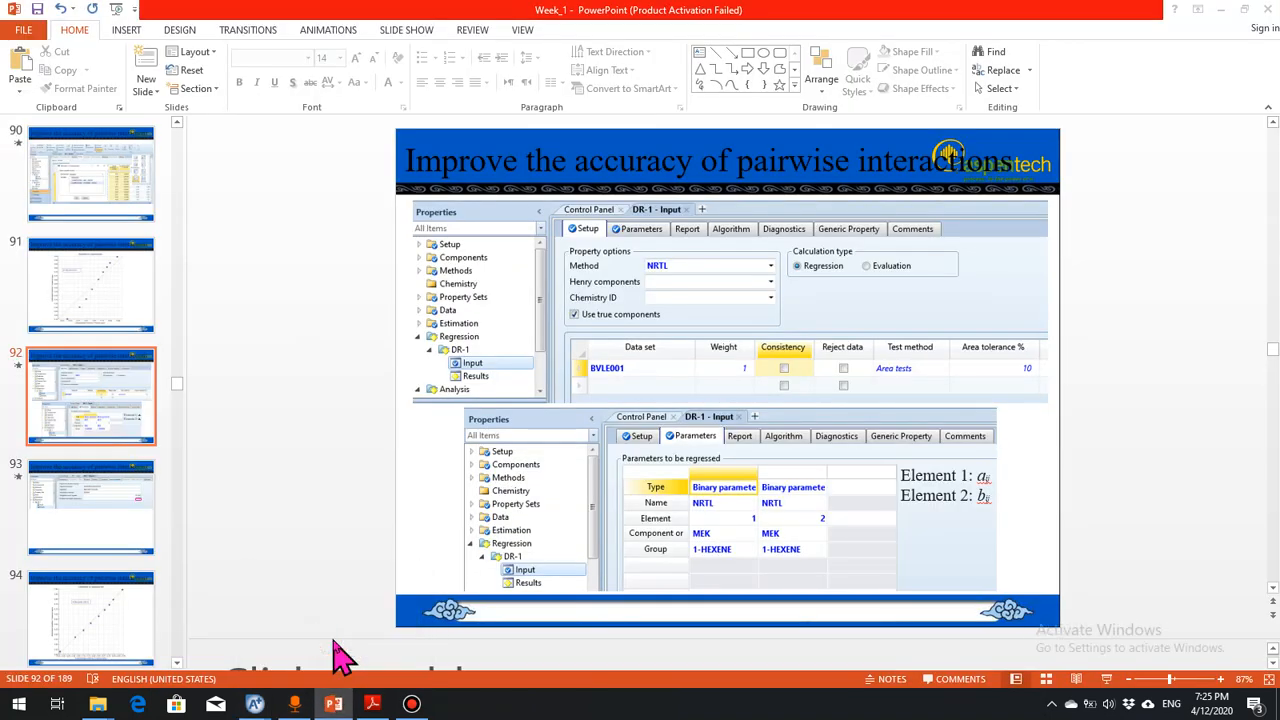
{"action": "scroll", "coordinate": [336, 646], "scroll_direction": "down", "scroll_amount": 1}
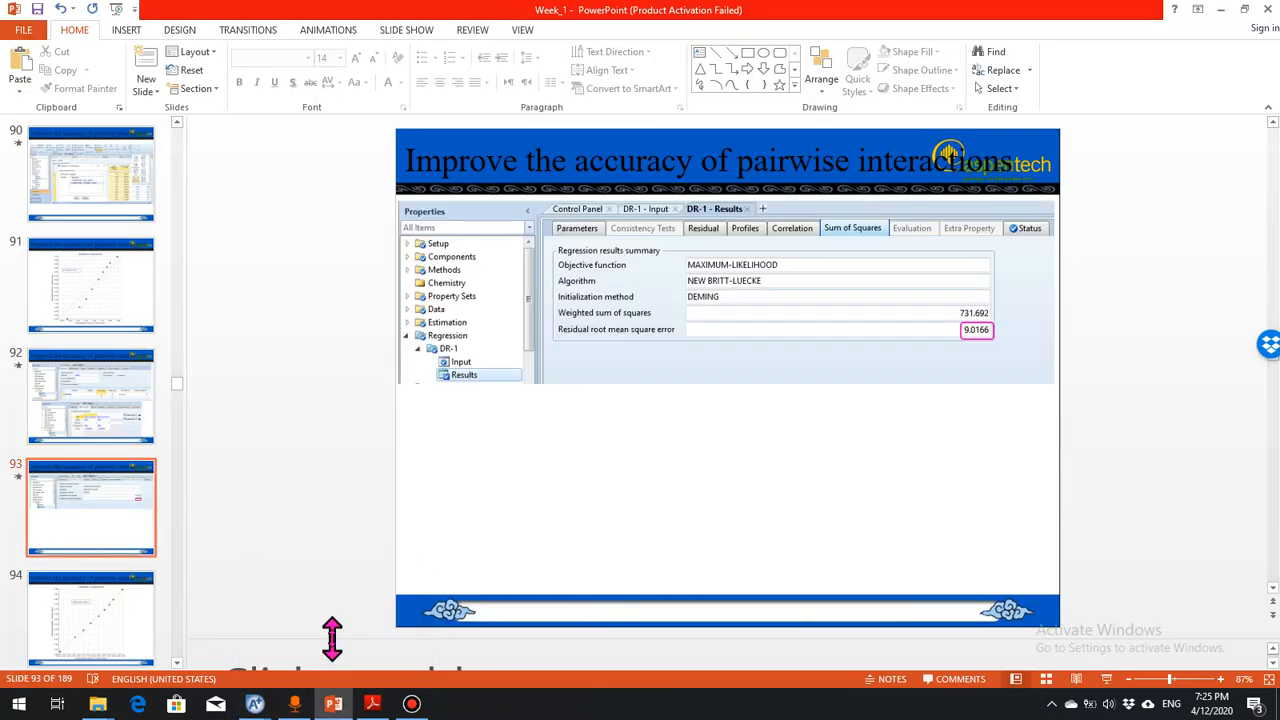
{"action": "scroll", "coordinate": [332, 637], "scroll_direction": "down", "scroll_amount": 1}
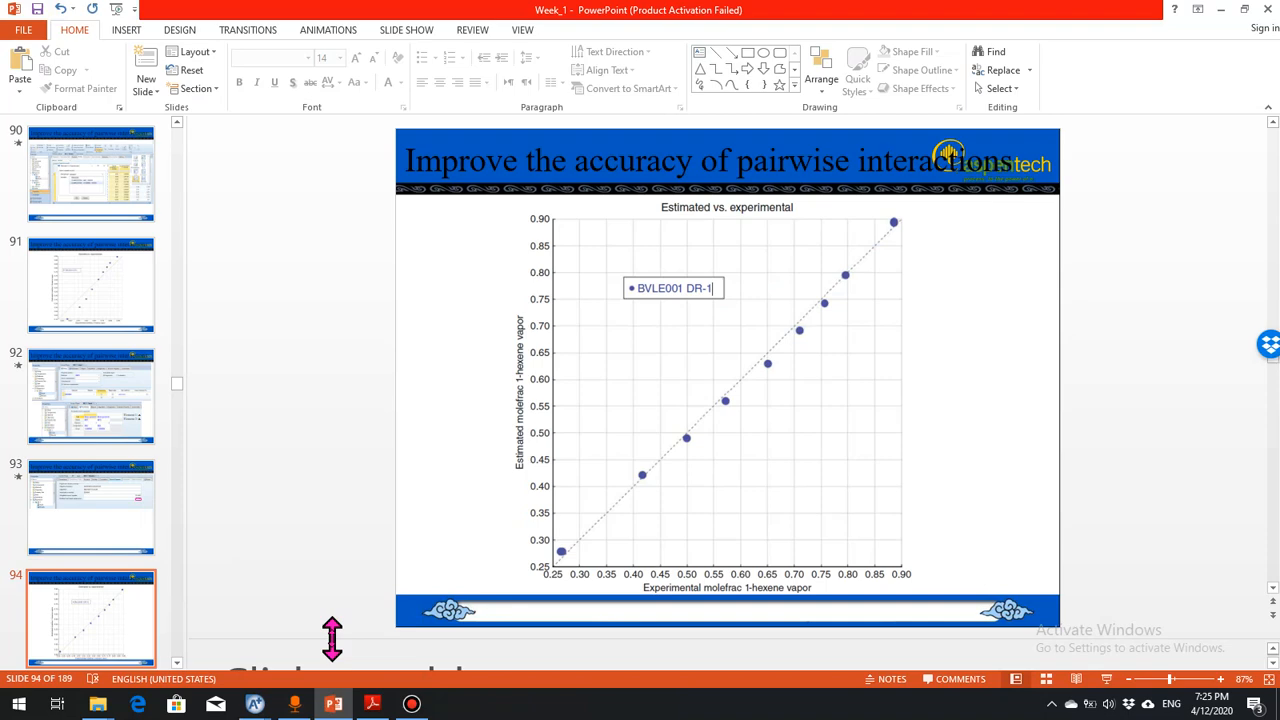
{"action": "scroll", "coordinate": [332, 637], "scroll_direction": "down", "scroll_amount": 1}
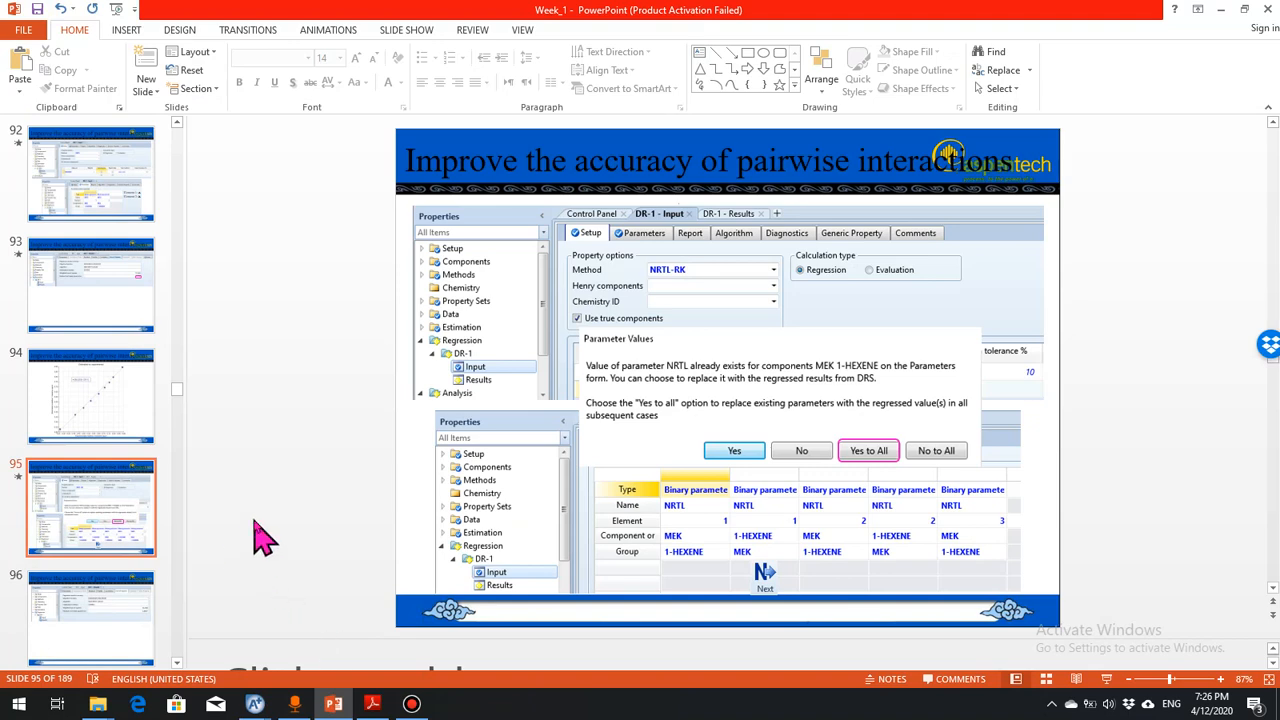
Compare the NRTL-1 form in Simulation 7 with slide 95, consult the NRTL equation in Aspen Plus V9 Help, and minimize Help
{"action": "mouse_move", "coordinate": [255, 703]}
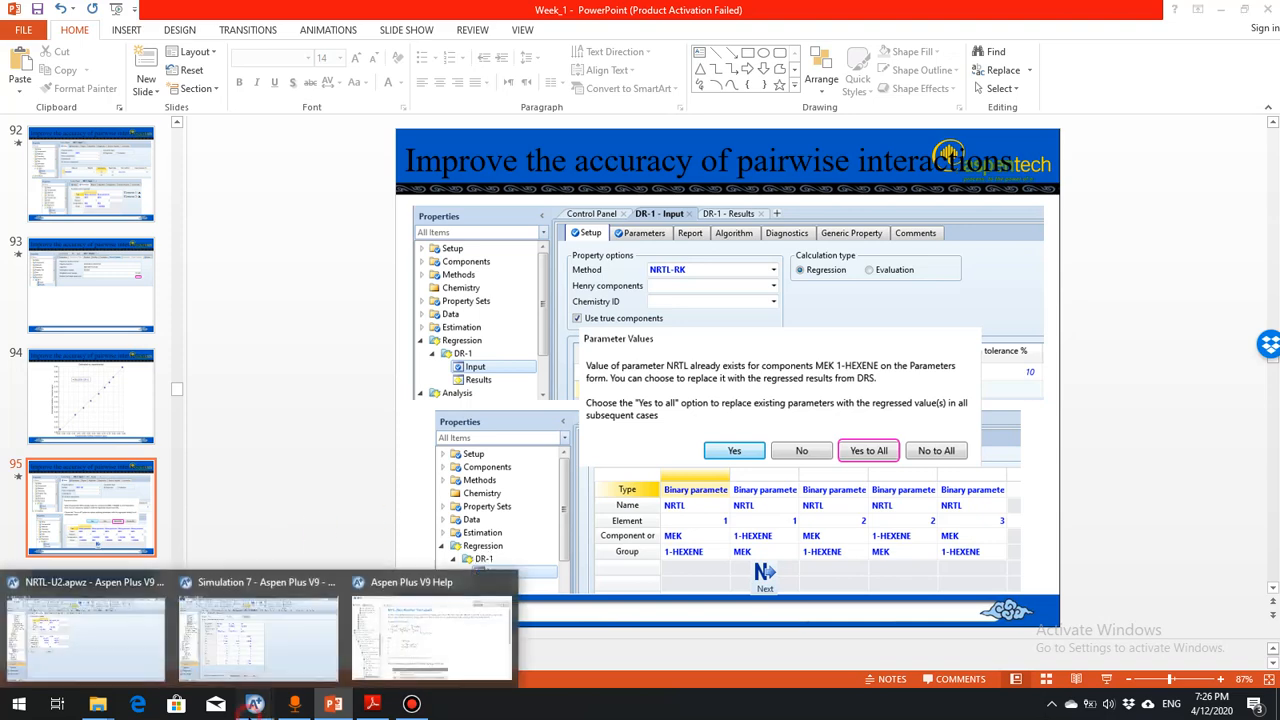
{"action": "left_click", "coordinate": [262, 635]}
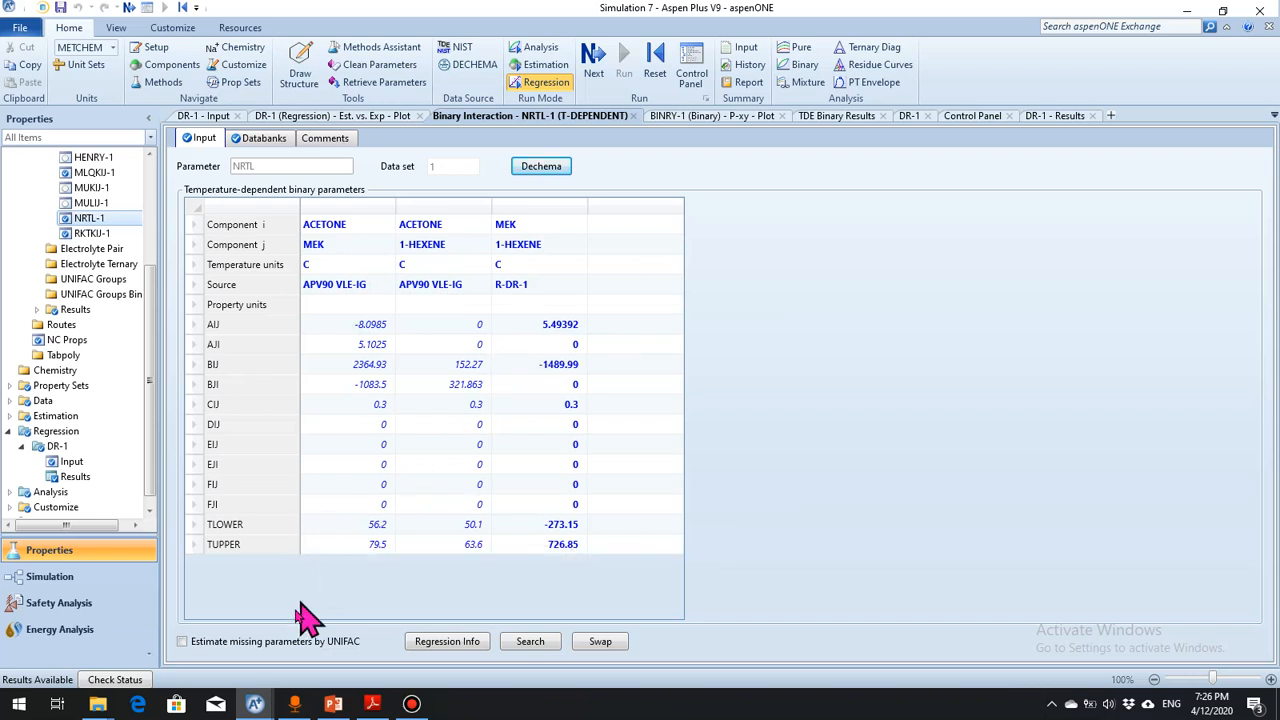
{"action": "left_click", "coordinate": [334, 704]}
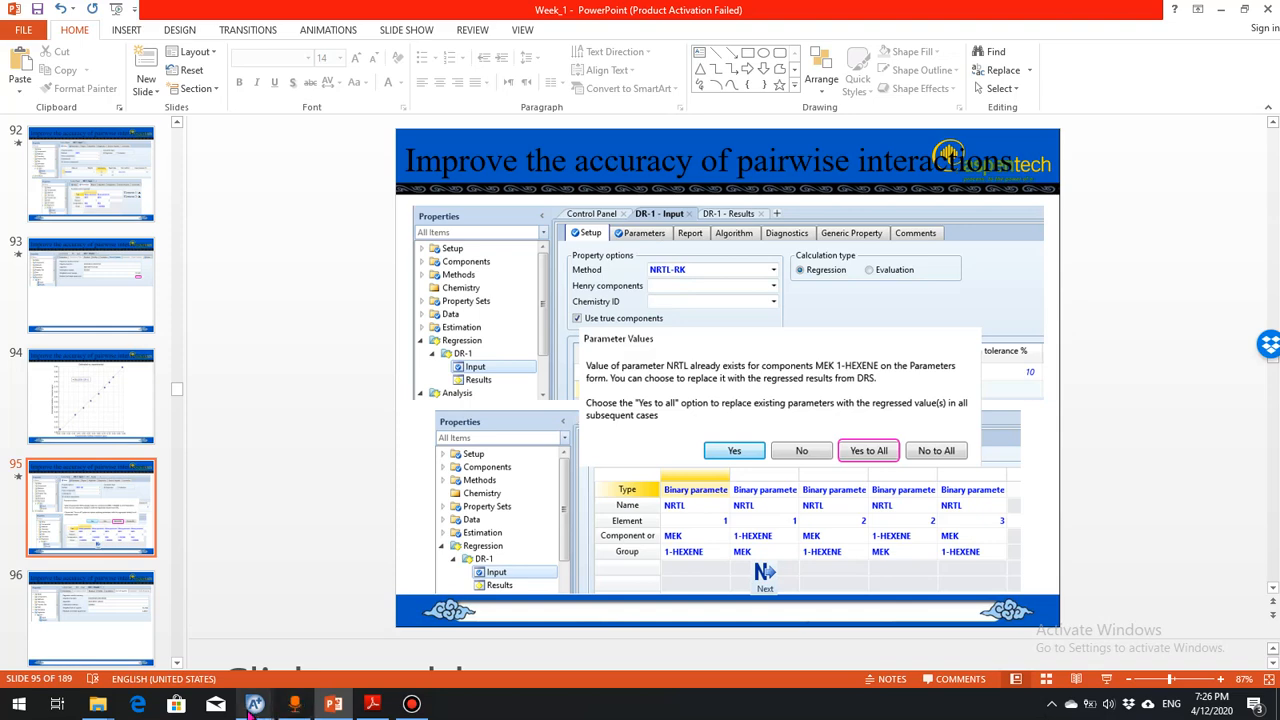
{"action": "mouse_move", "coordinate": [255, 705]}
{"action": "left_click", "coordinate": [443, 652]}
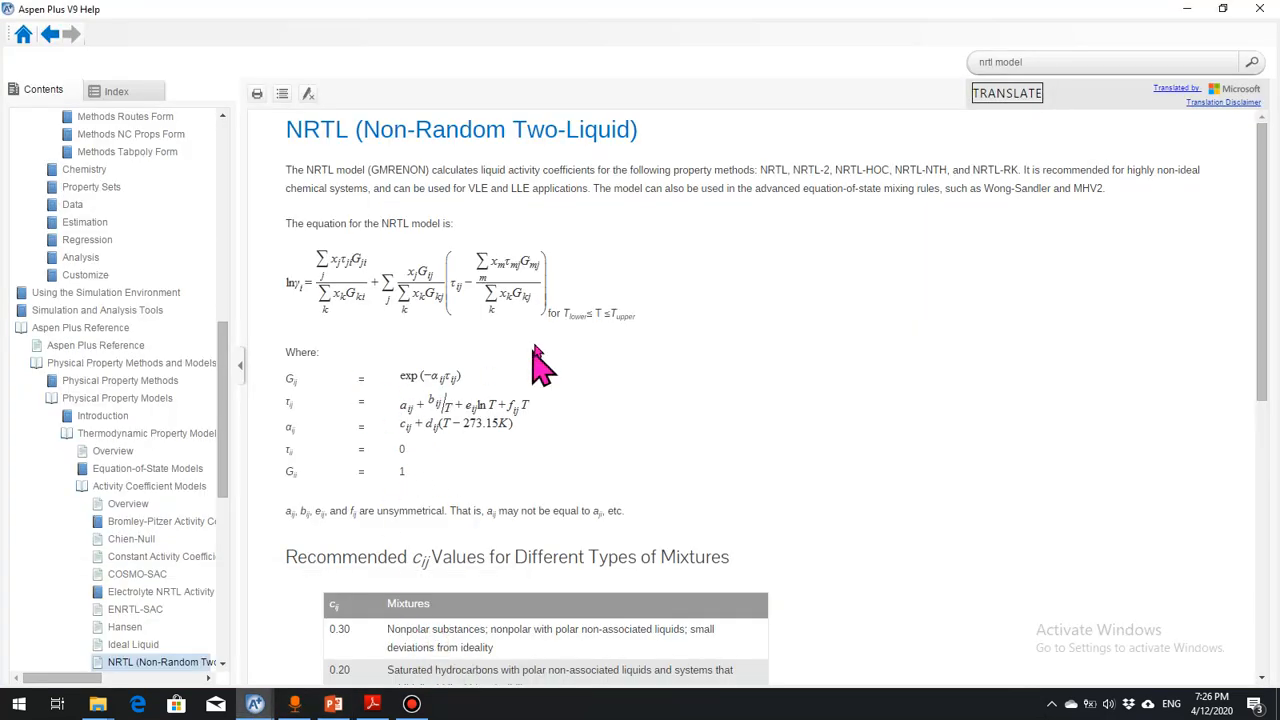
{"action": "left_click", "coordinate": [1188, 9]}
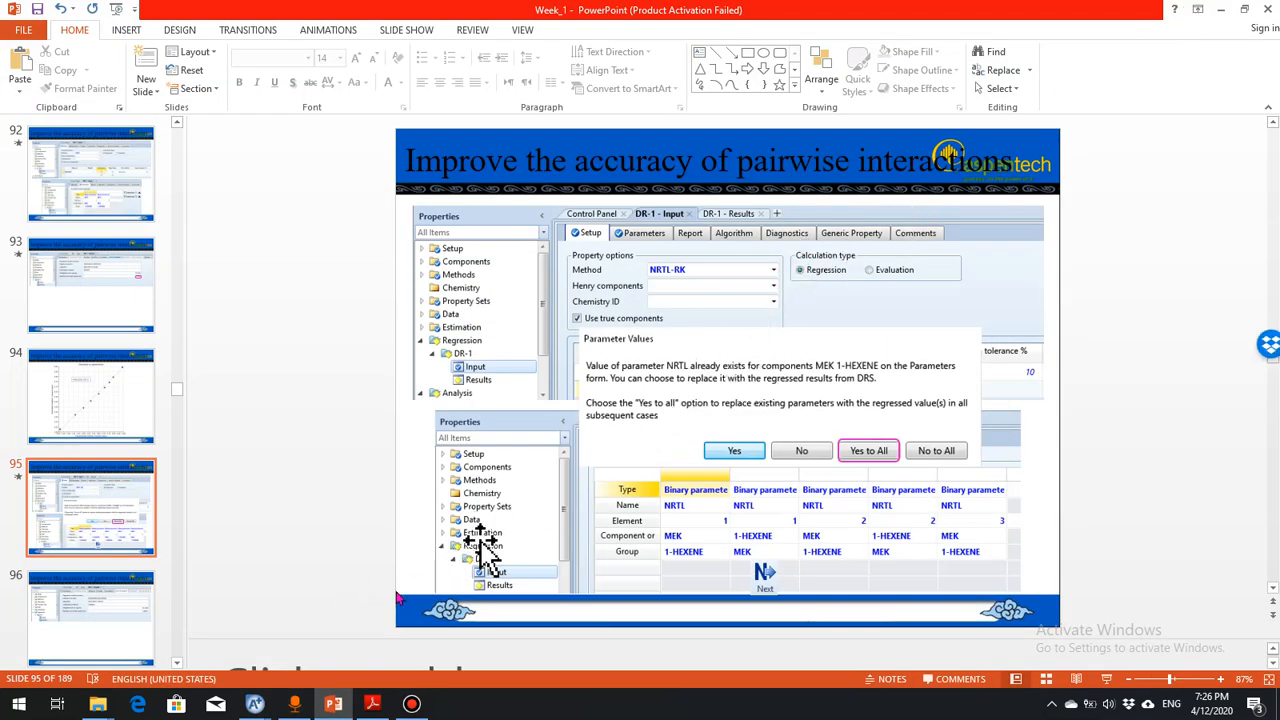
Switch to Simulation 7 in Aspen Plus and set the property method of the DR-1 regression input to NRTL-RK
{"action": "mouse_move", "coordinate": [255, 704]}
{"action": "mouse_move", "coordinate": [235, 668]}
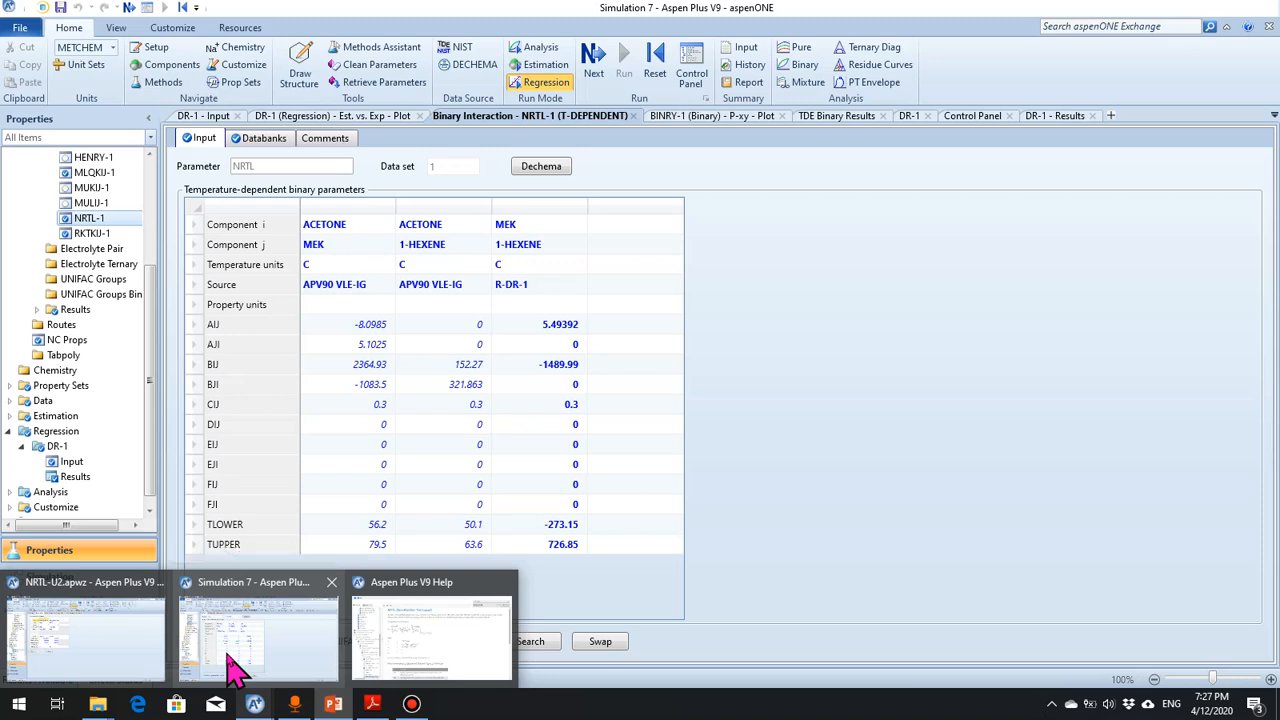
{"action": "left_click", "coordinate": [230, 672]}
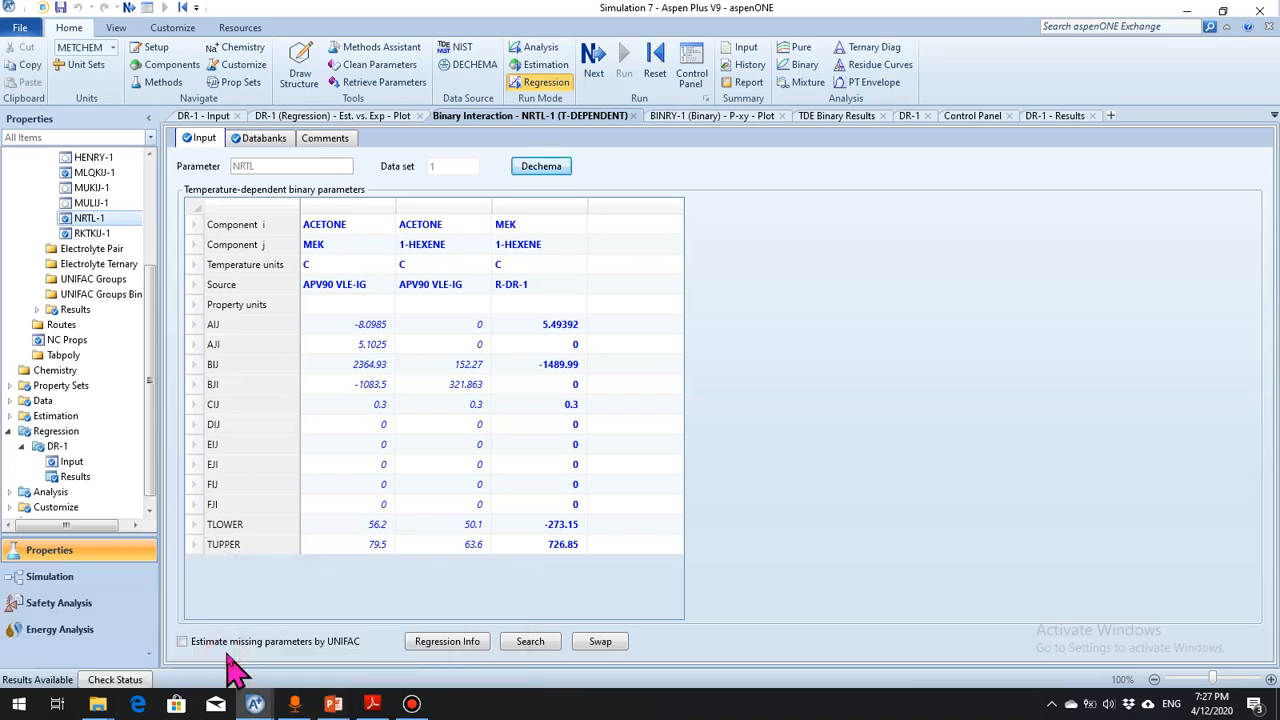
{"action": "left_click", "coordinate": [71, 462]}
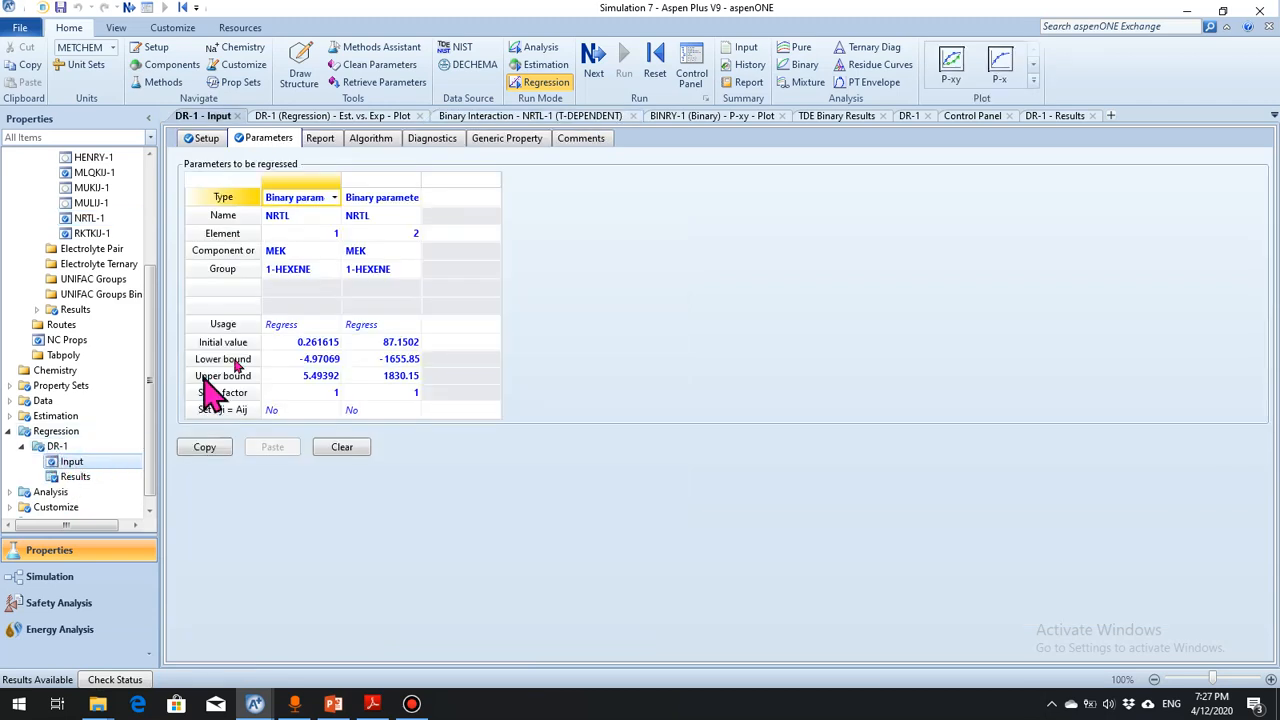
{"action": "left_click", "coordinate": [206, 140]}
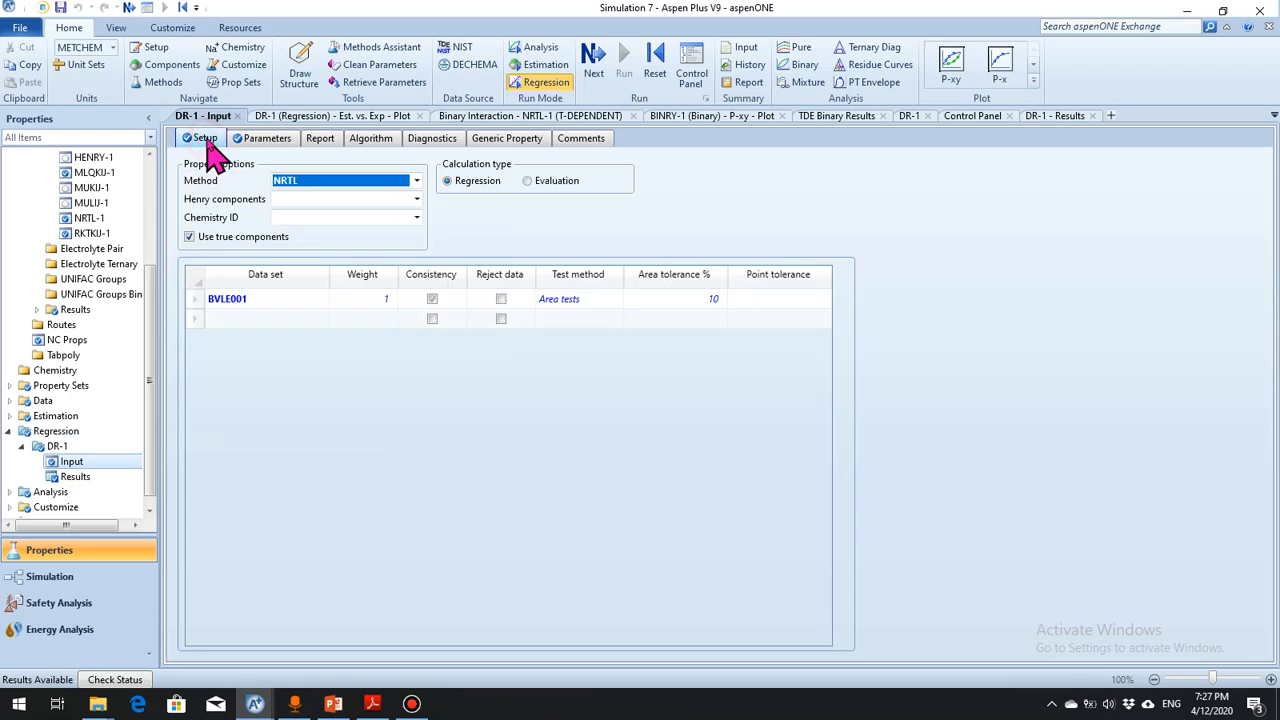
{"action": "left_click", "coordinate": [416, 181]}
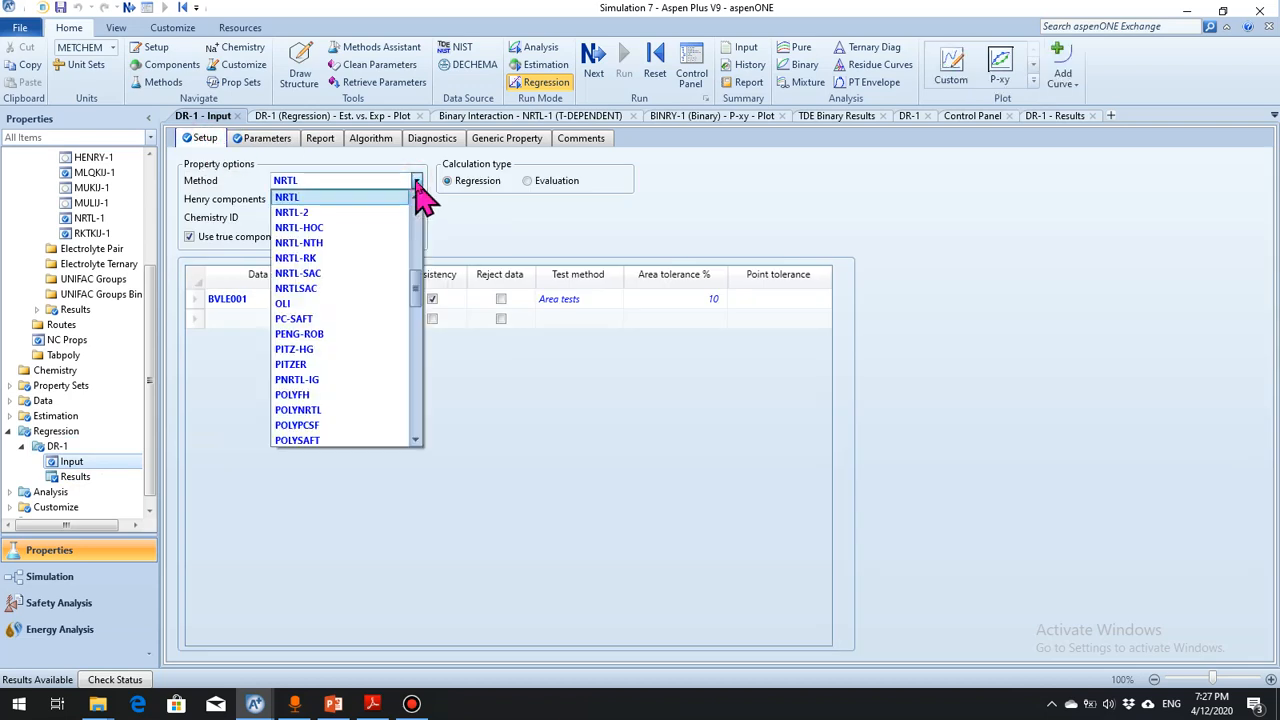
{"action": "left_click", "coordinate": [313, 258]}
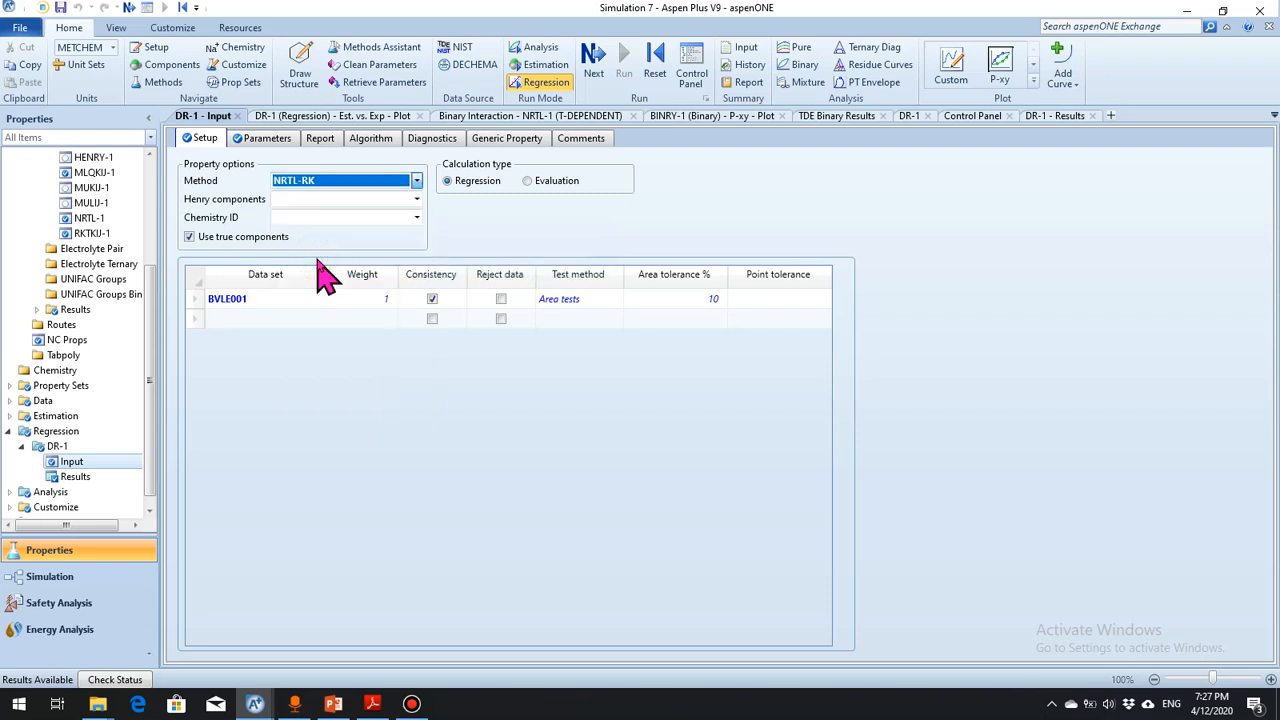
Regress NRTL element 2 for both MEK/1-HEXENE pair orders with elements 1 and 3 fixed, and replace all existing parameters with the regressed values
{"action": "left_click", "coordinate": [268, 139]}
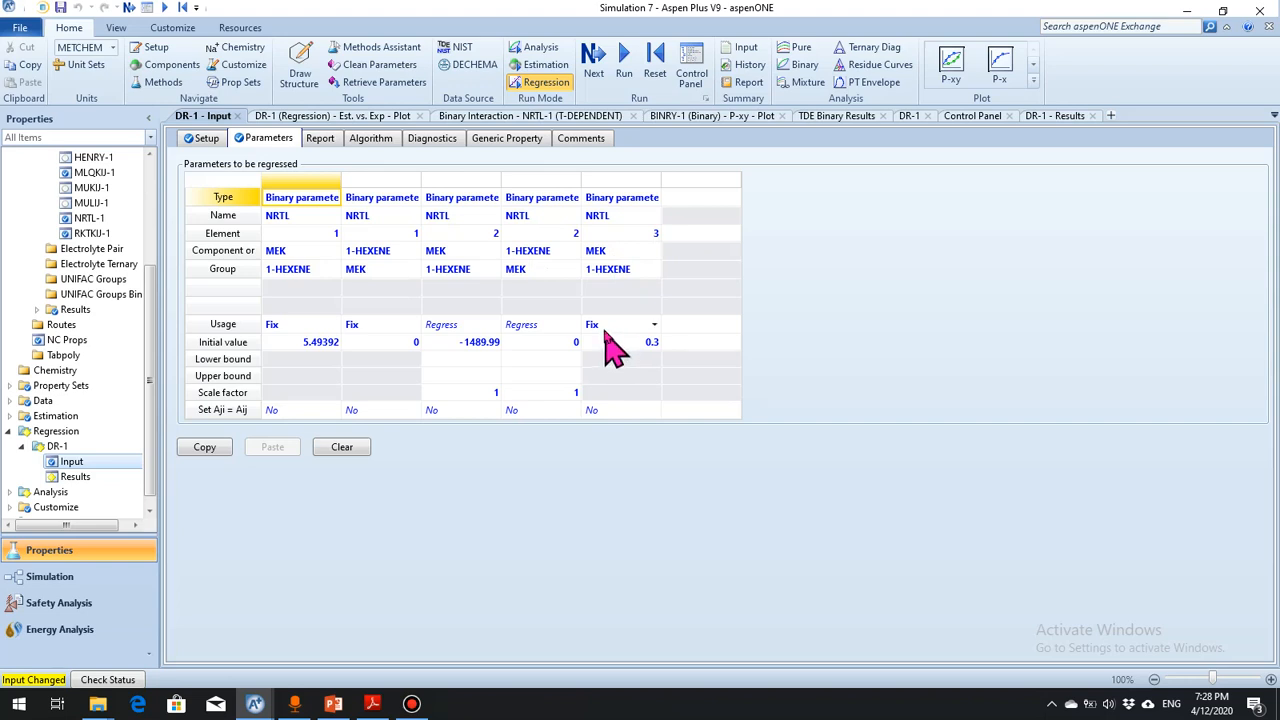
{"action": "left_click", "coordinate": [632, 70]}
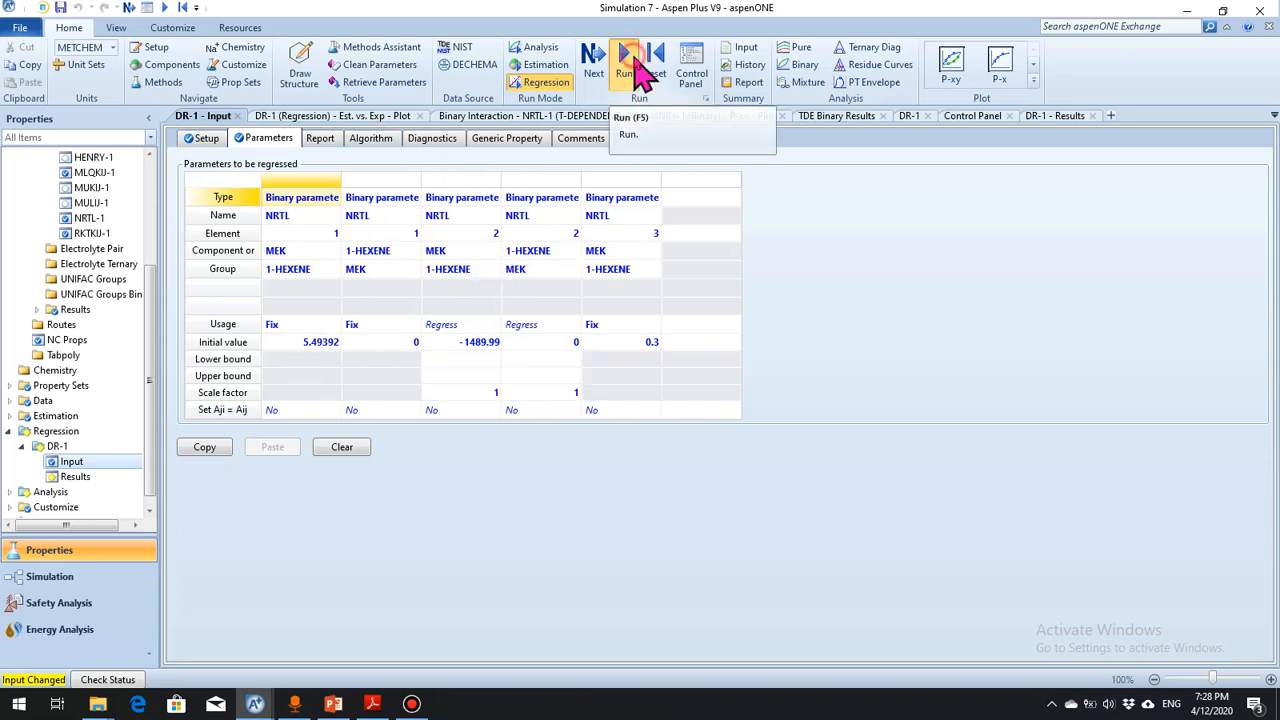
{"action": "left_click", "coordinate": [606, 441]}
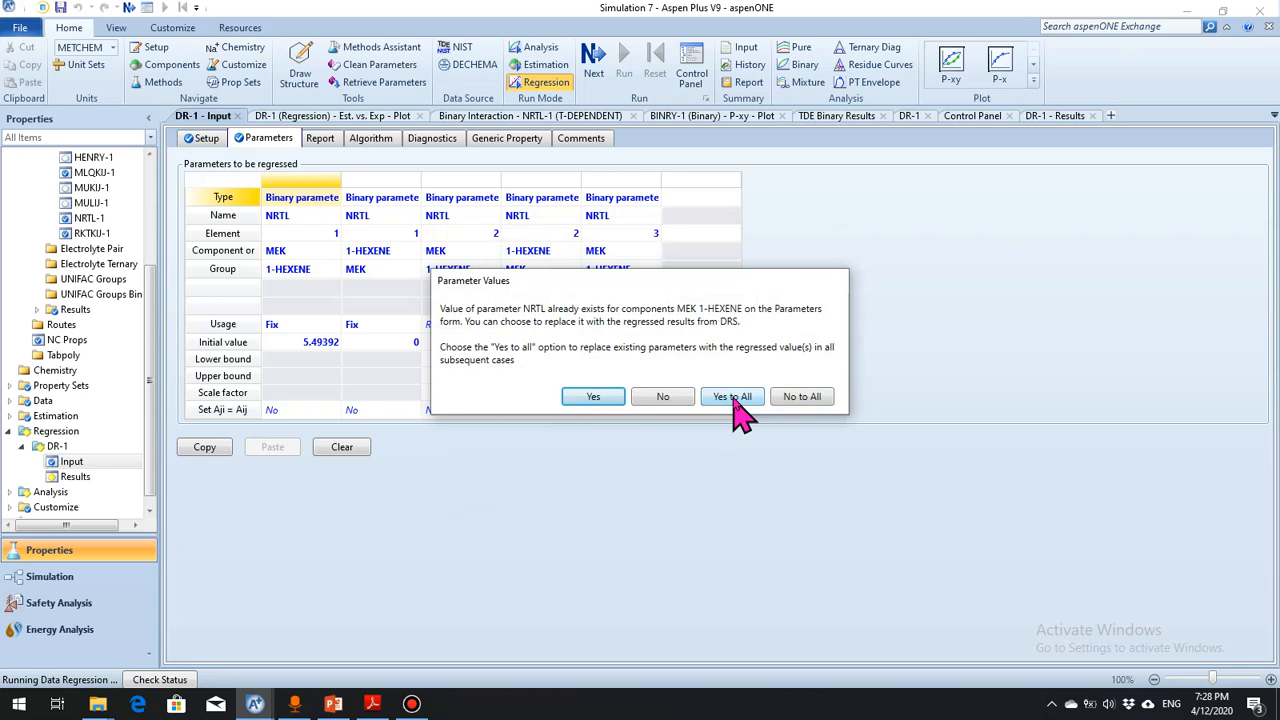
{"action": "left_click", "coordinate": [733, 397]}
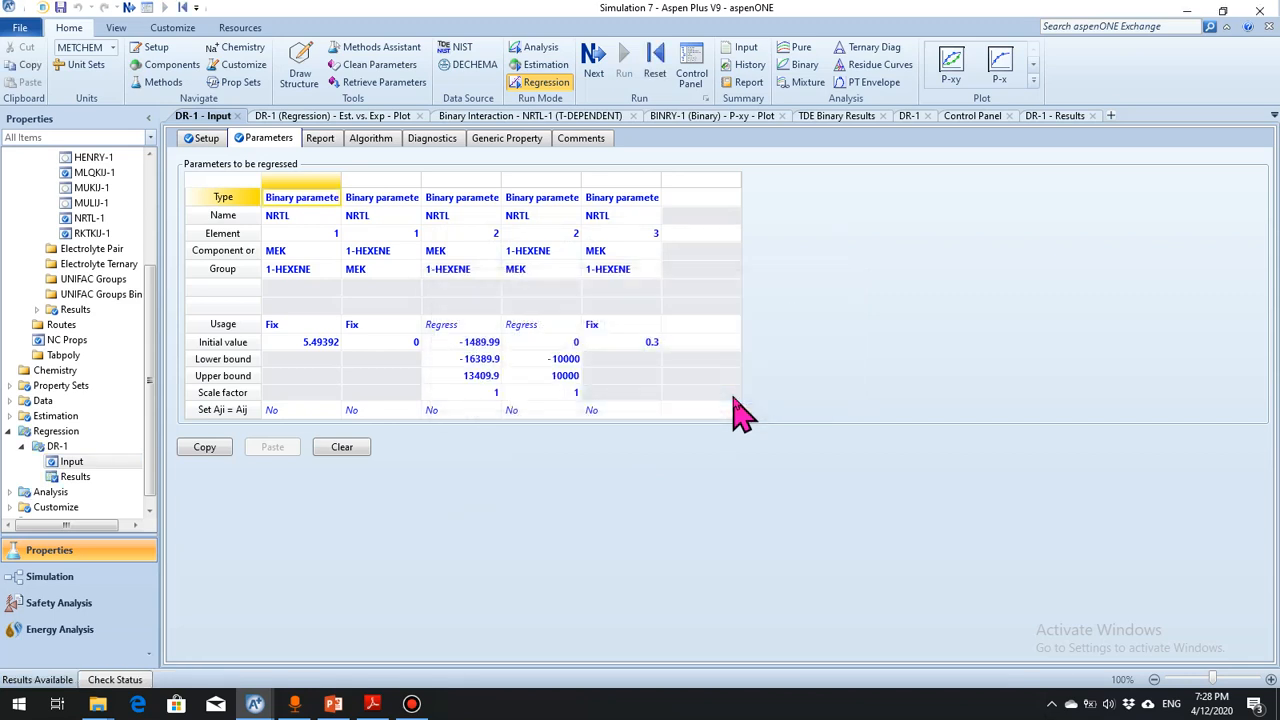
Check the residual root mean square error in the DR-1 results and display the experimental and estimated profiles for BVLE001
{"action": "left_click", "coordinate": [124, 478]}
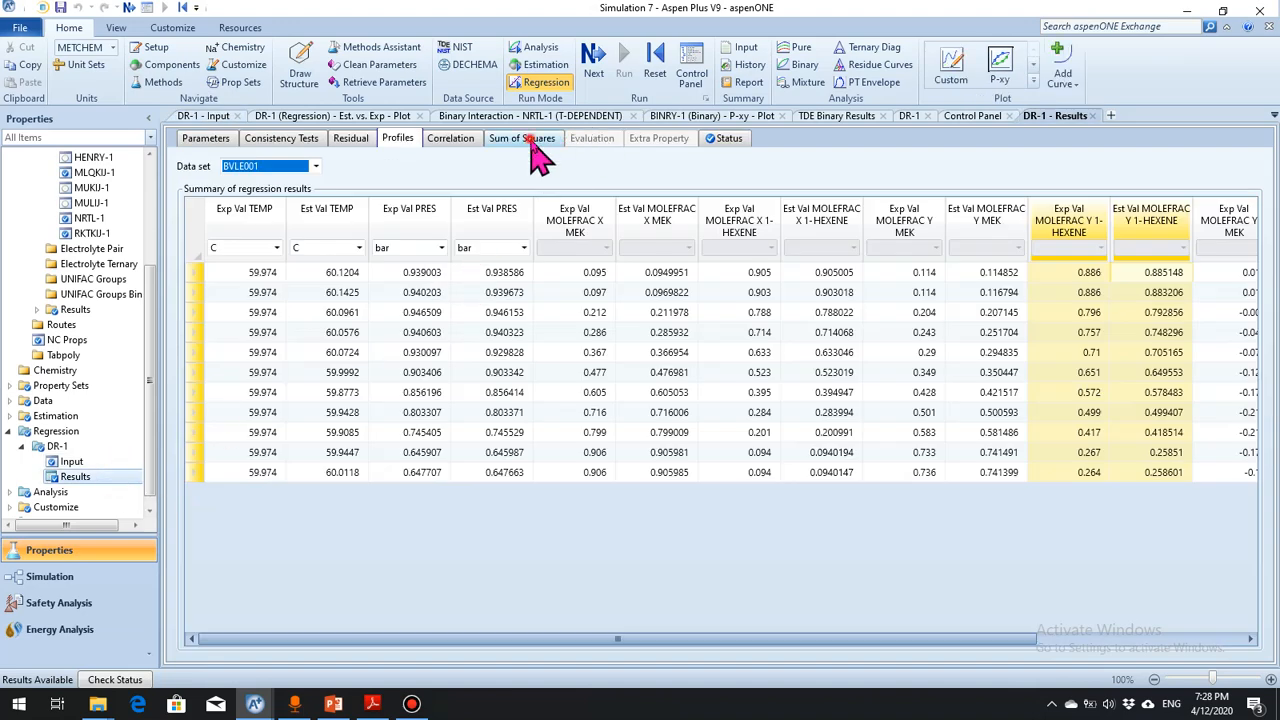
{"action": "left_click", "coordinate": [536, 150]}
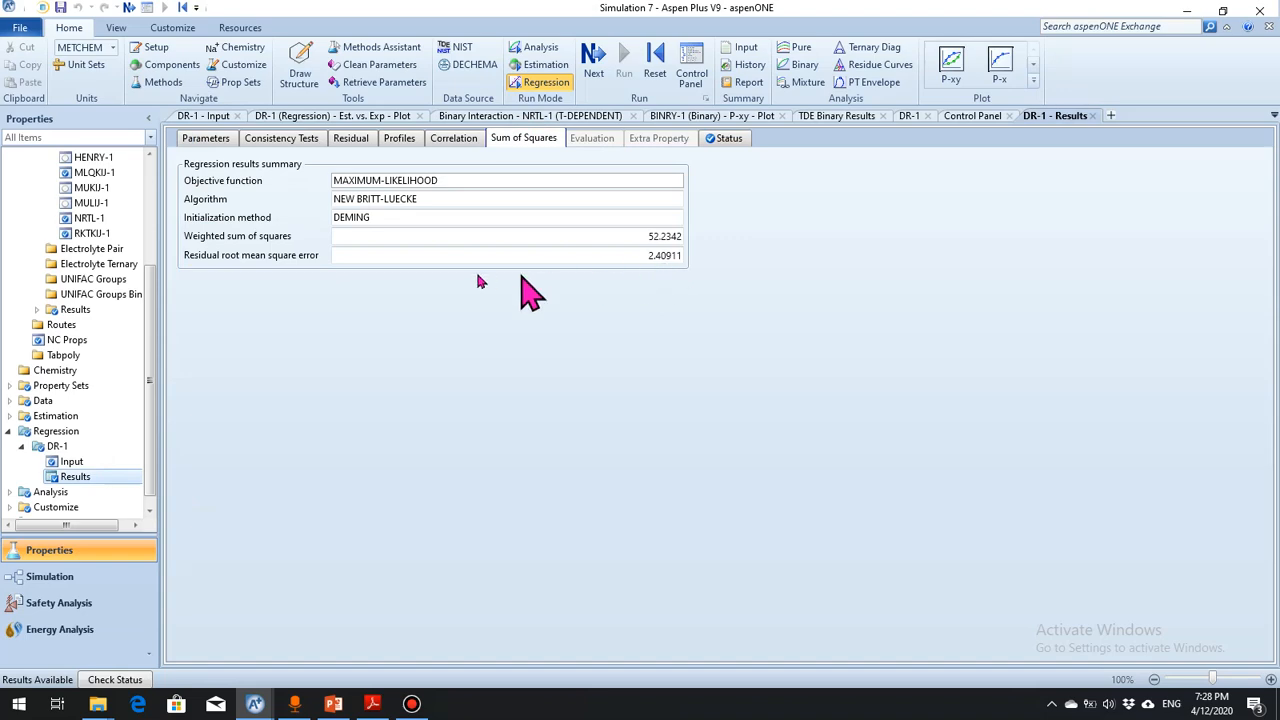
{"action": "left_click", "coordinate": [149, 189]}
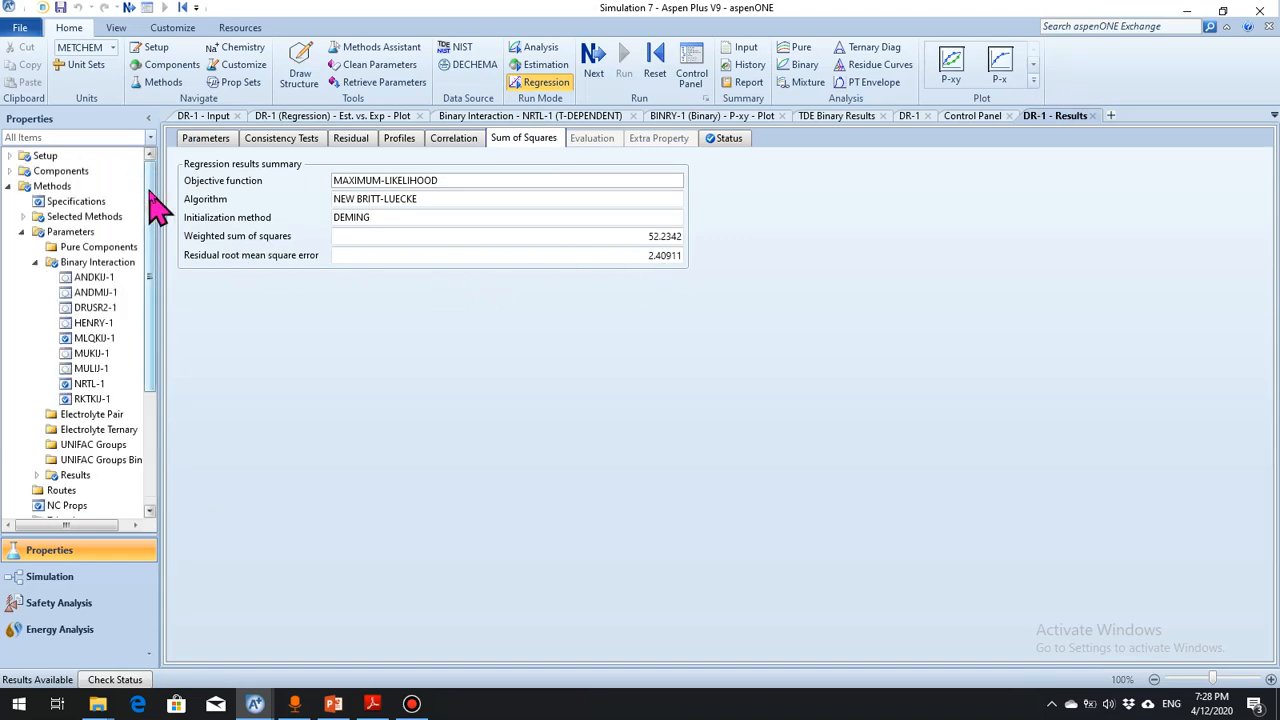
{"action": "left_click", "coordinate": [399, 139]}
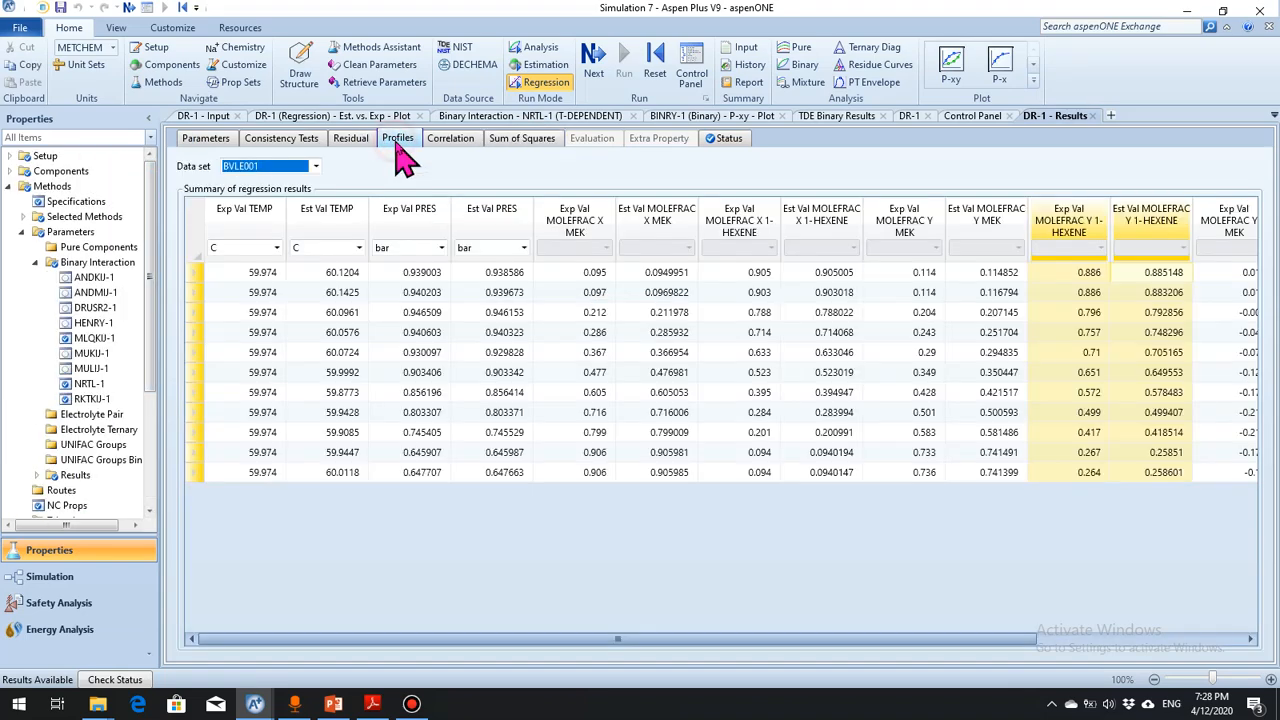
{"action": "left_click", "coordinate": [411, 703]}
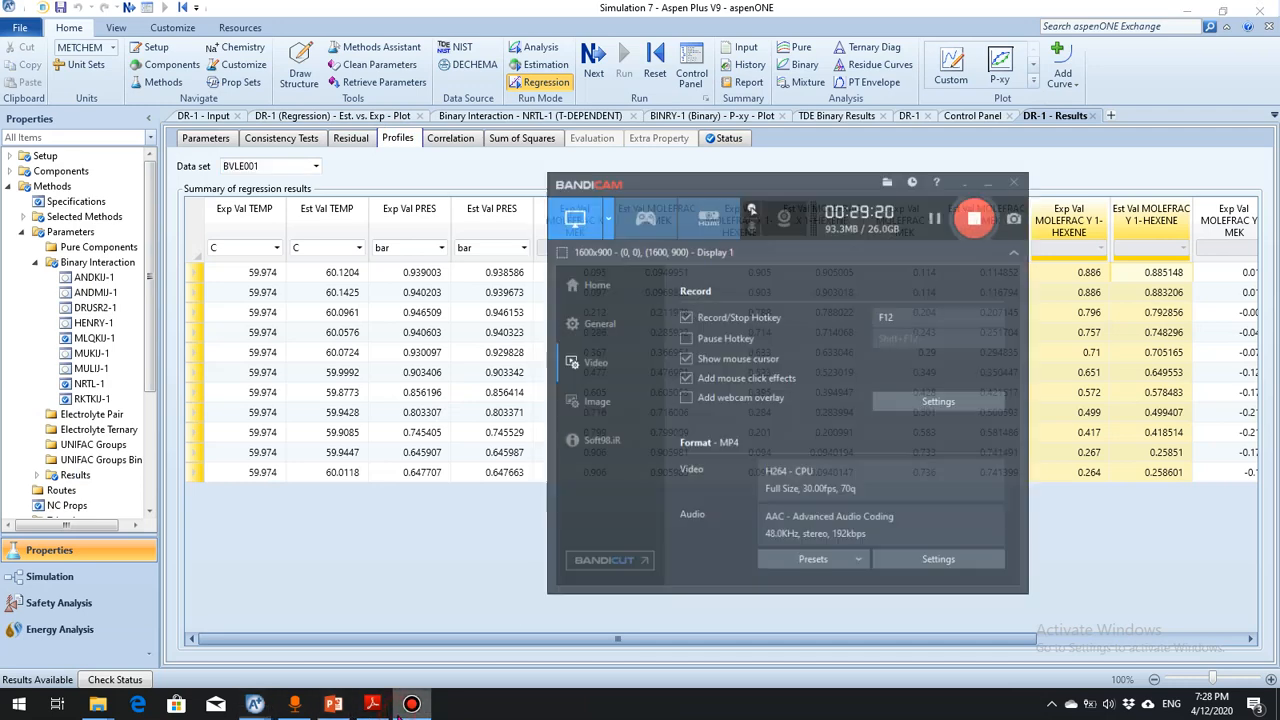
{"action": "left_click", "coordinate": [411, 703]}
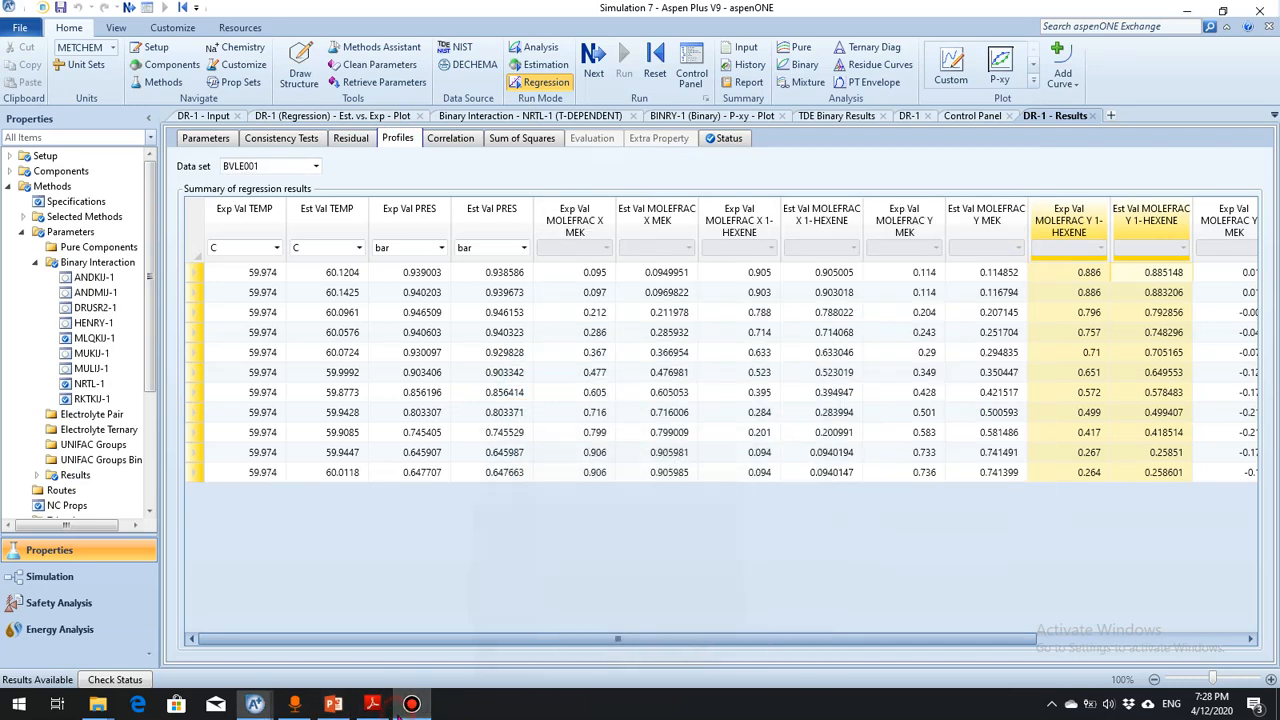
{"action": "left_click", "coordinate": [298, 705]}
{"action": "left_click", "coordinate": [298, 705]}
{"action": "left_click", "coordinate": [298, 705]}
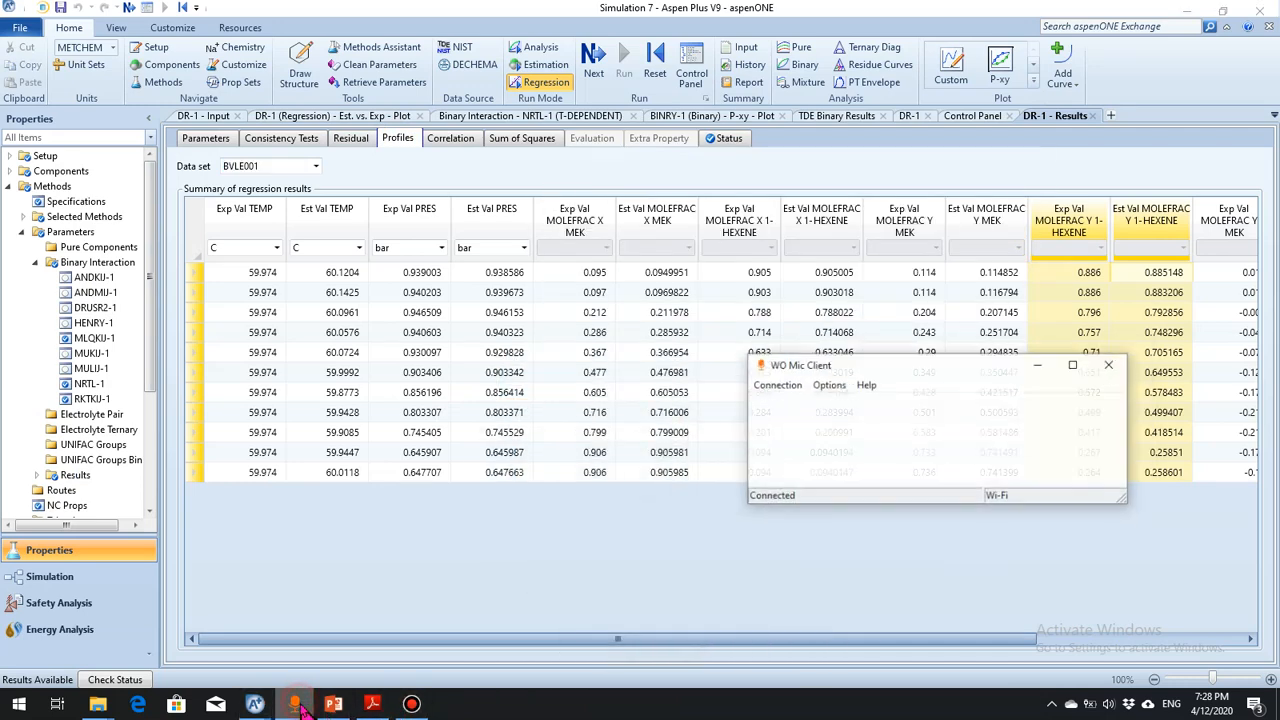
{"action": "left_click", "coordinate": [298, 705]}
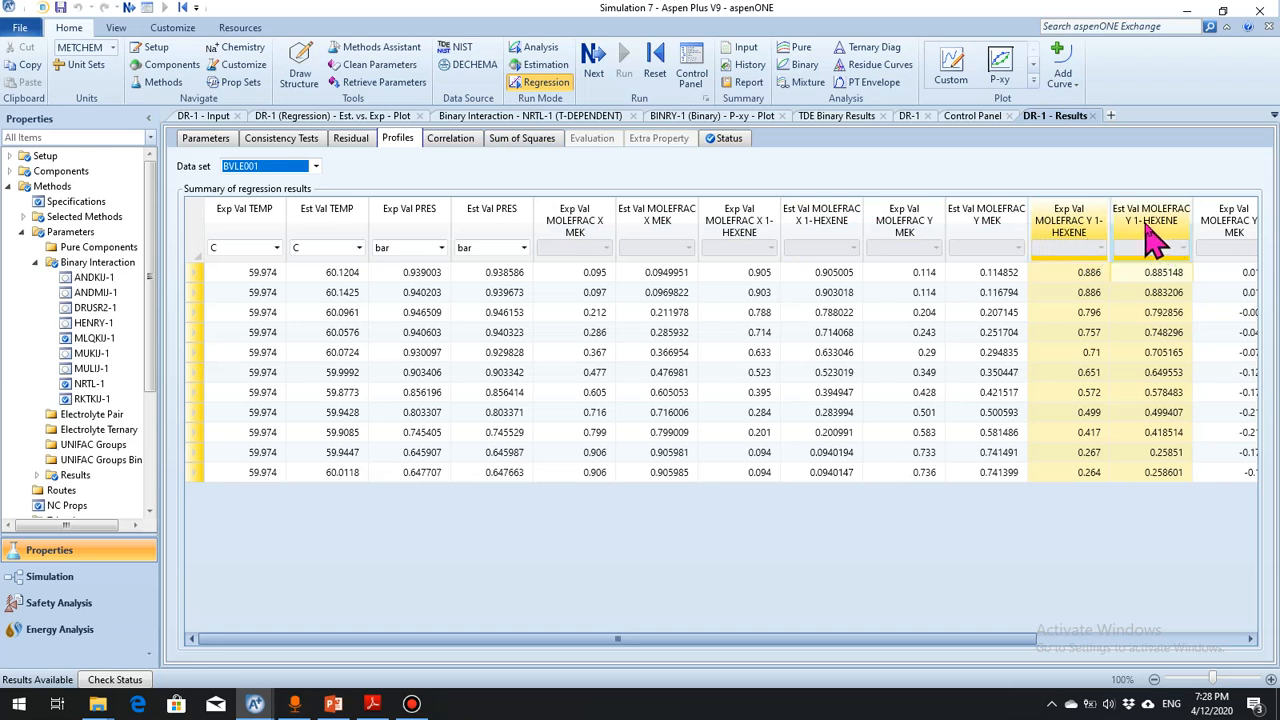
Plot estimated versus experimental 1-HEXENE vapor composition for data group BVLE001 from the DR-1 results
{"action": "left_click", "coordinate": [1033, 81]}
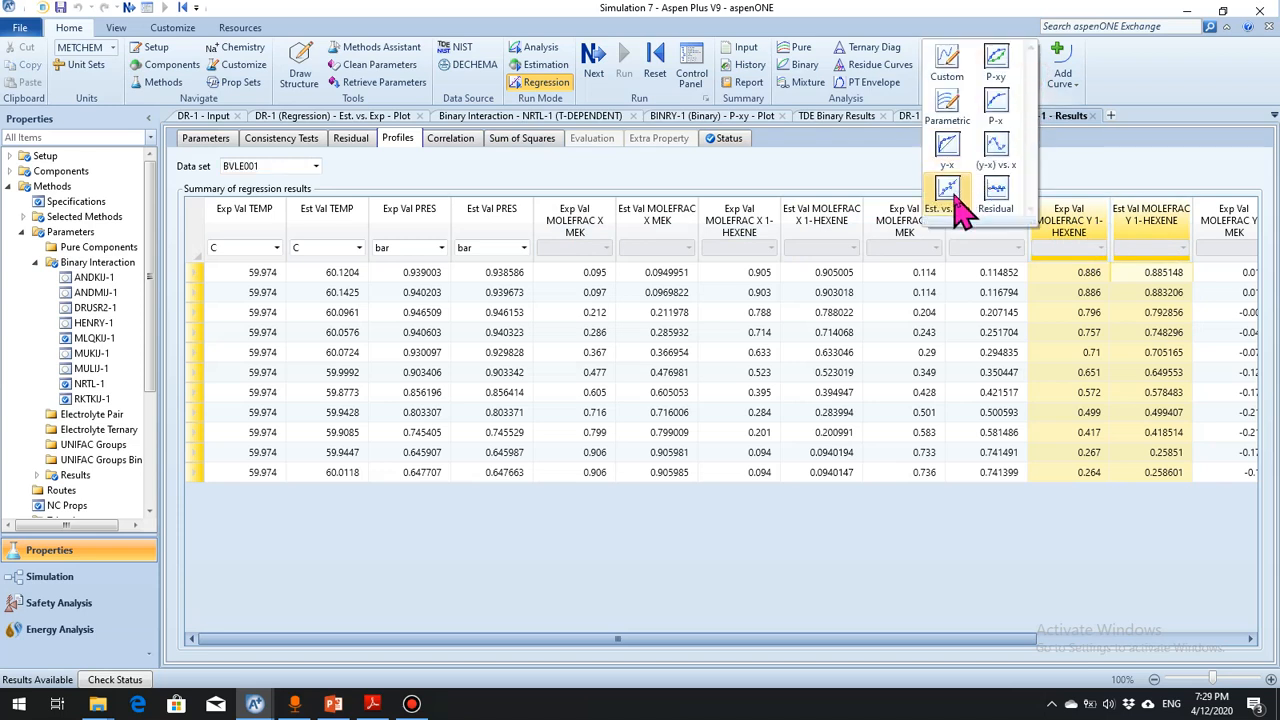
{"action": "left_click", "coordinate": [940, 196]}
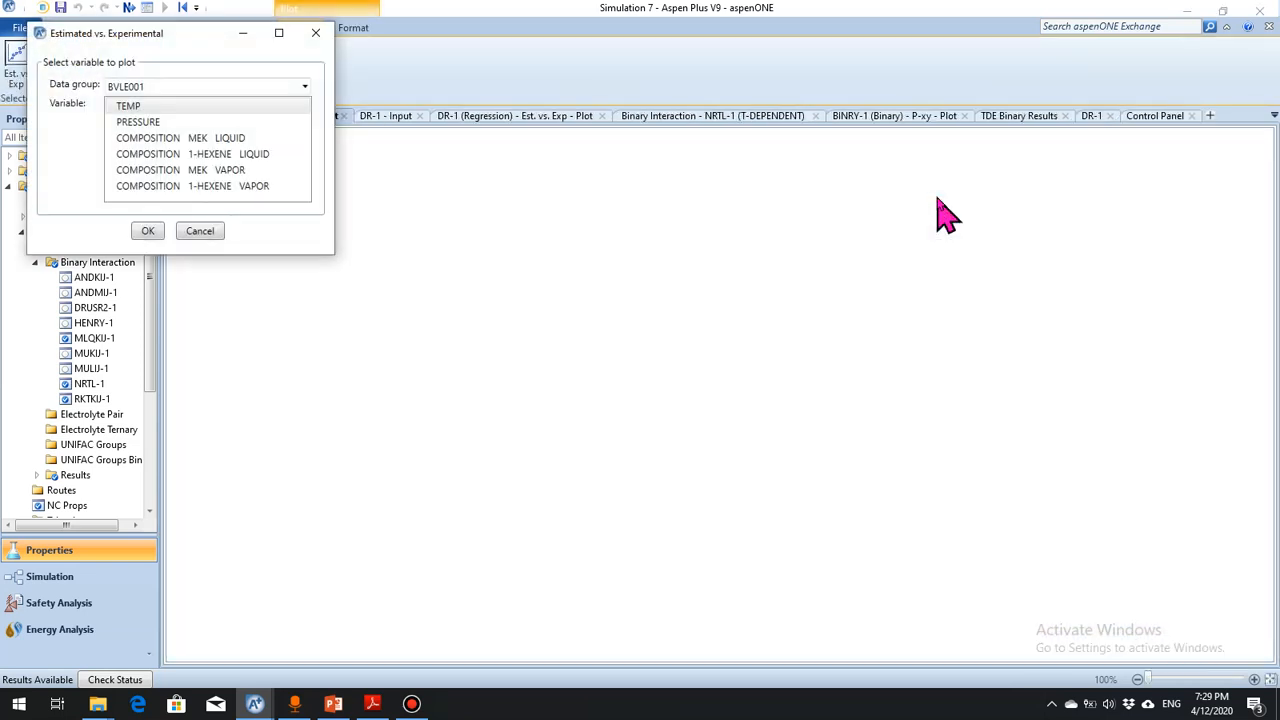
{"action": "left_click", "coordinate": [247, 192]}
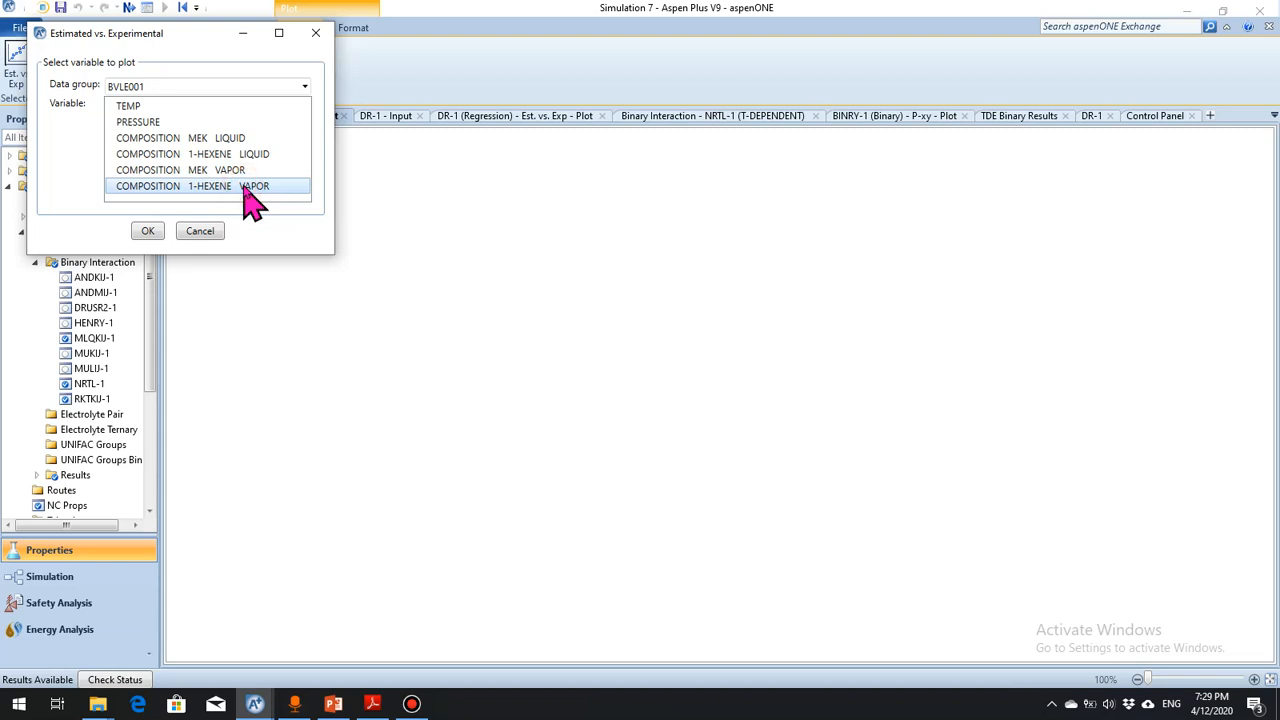
{"action": "left_click", "coordinate": [150, 234]}
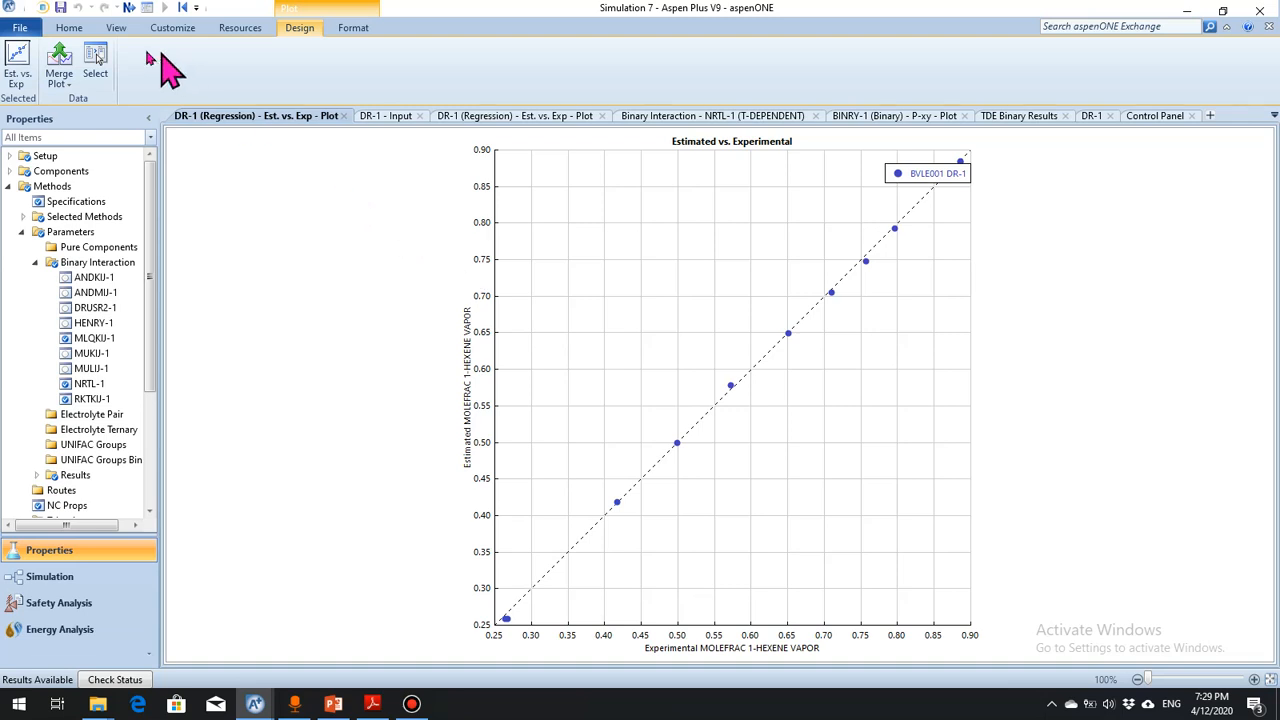
Switch the run mode to Analysis, create a new binary analysis and set its analysis type to Pxy
{"action": "left_click", "coordinate": [68, 28]}
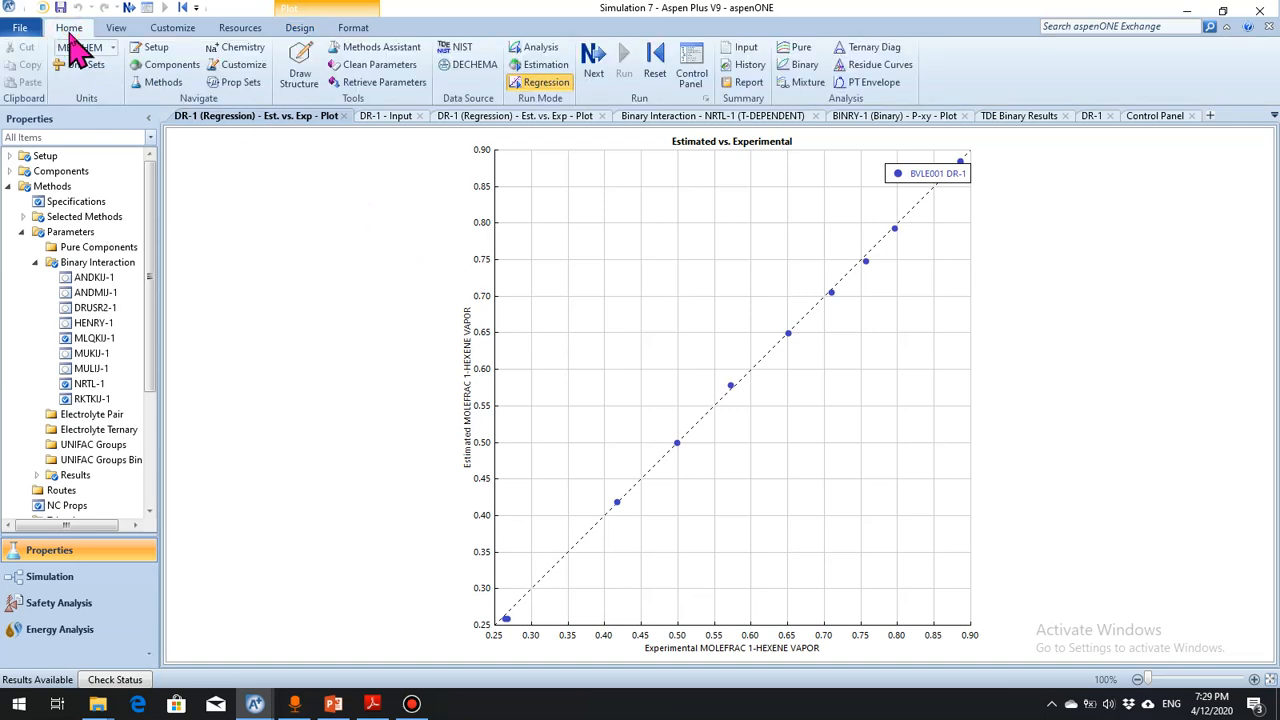
{"action": "left_click", "coordinate": [530, 50]}
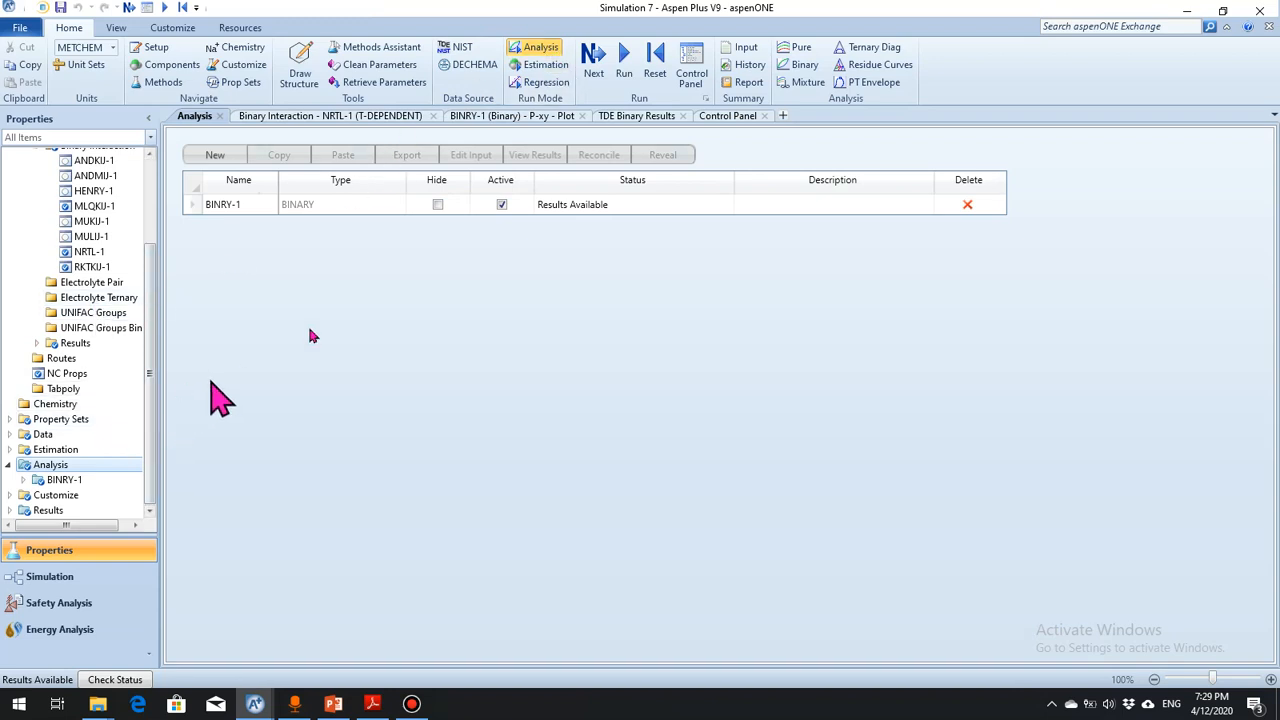
{"action": "left_click", "coordinate": [810, 68]}
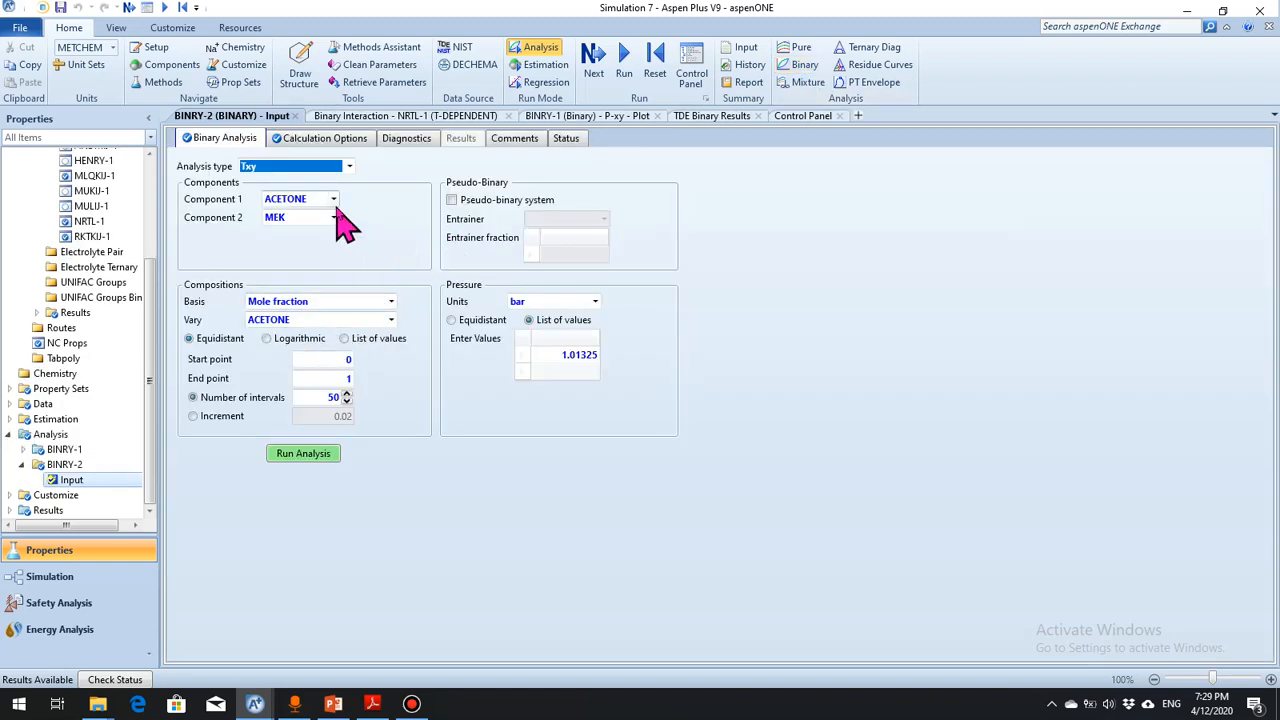
{"action": "left_click", "coordinate": [349, 166]}
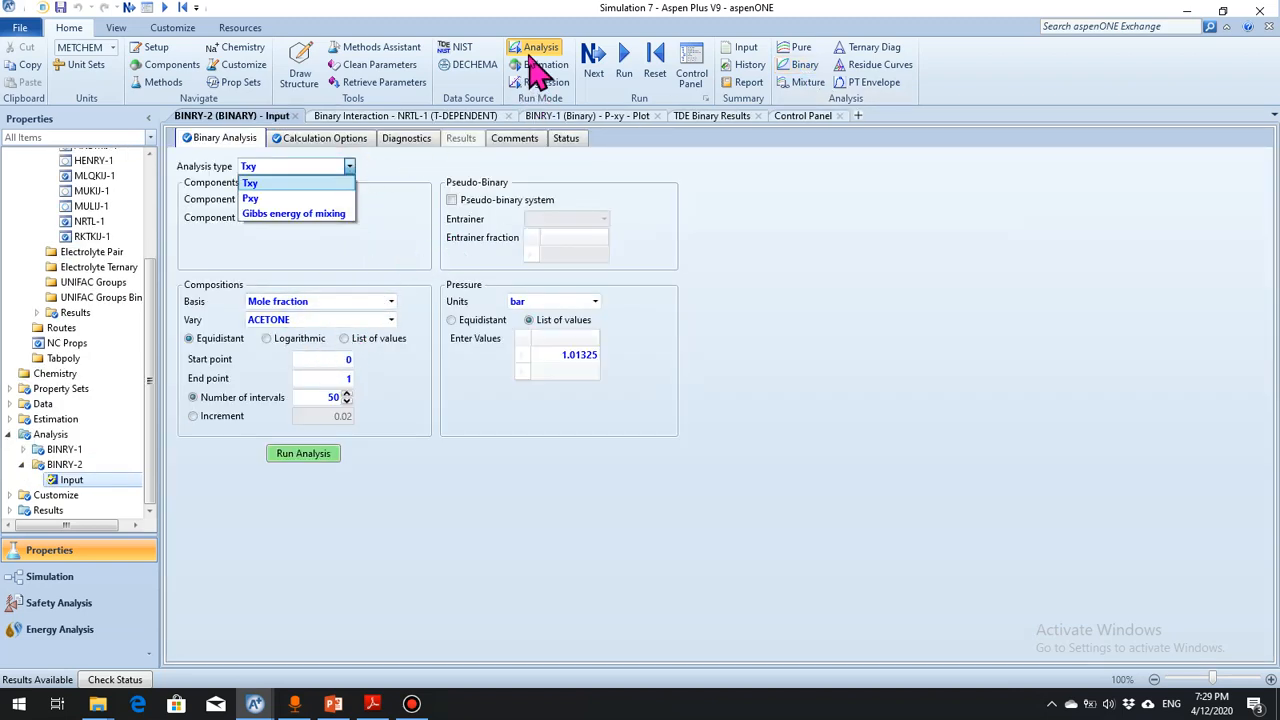
{"action": "left_click", "coordinate": [255, 200]}
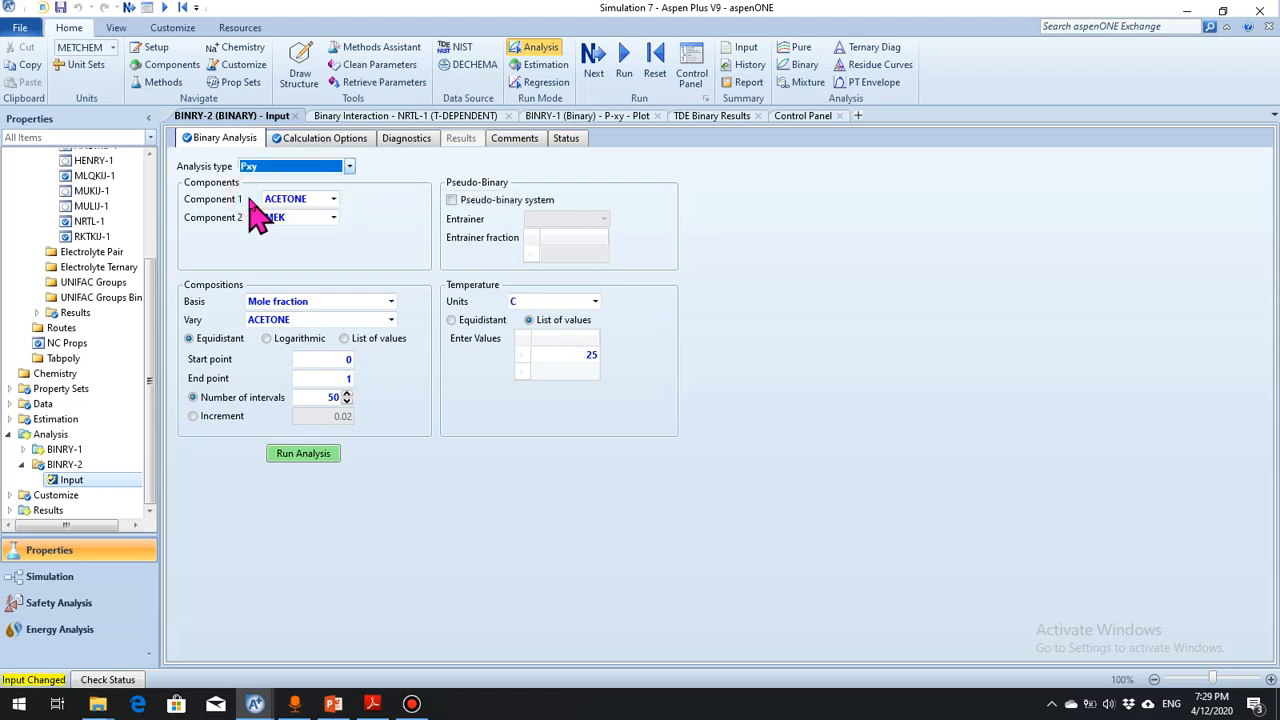
Set component 1 of the Pxy binary analysis to 1-HEXENE, paired with MEK as component 2
{"action": "left_click", "coordinate": [338, 268]}
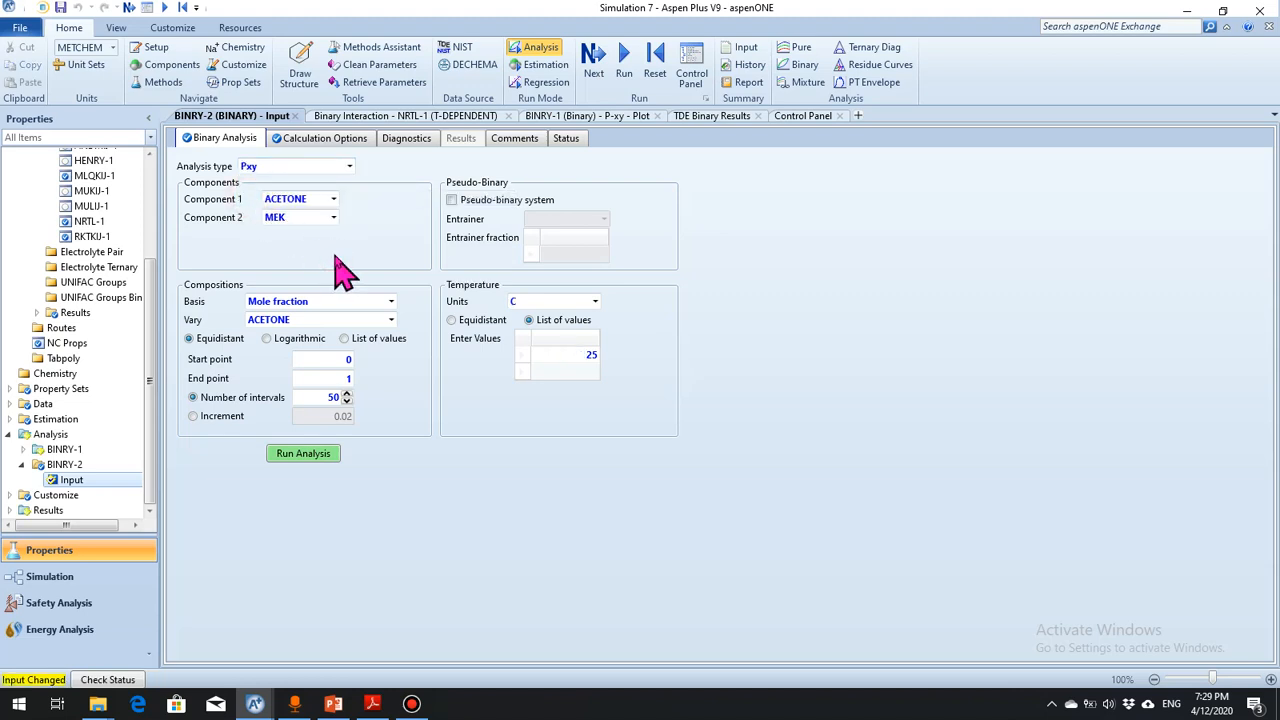
{"action": "left_click", "coordinate": [320, 199]}
{"action": "left_click", "coordinate": [316, 197]}
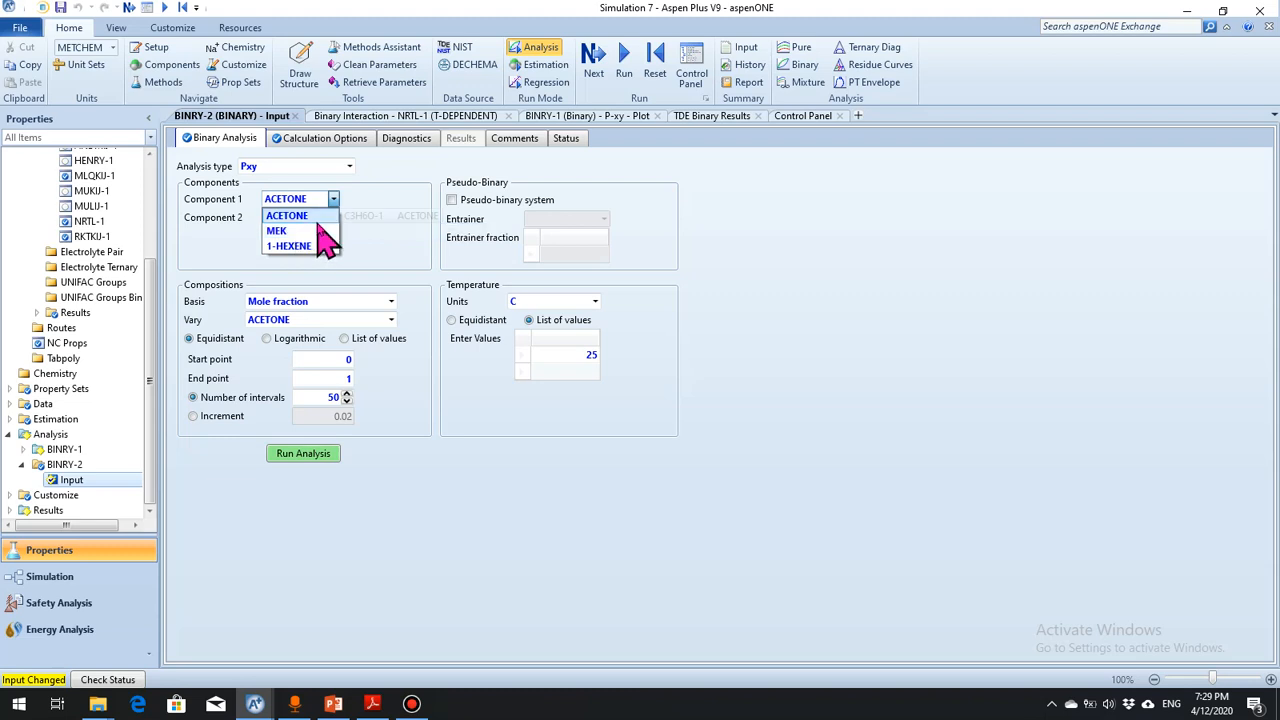
{"action": "left_click", "coordinate": [385, 205]}
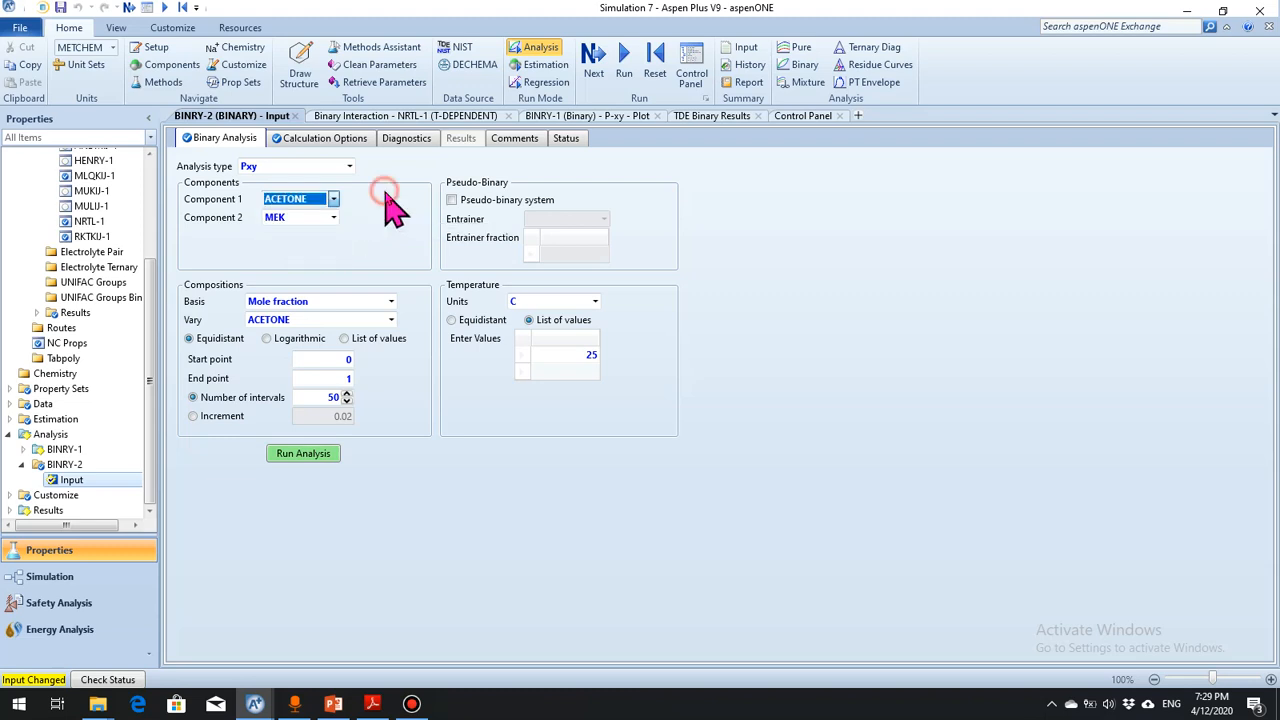
{"action": "left_click", "coordinate": [333, 199]}
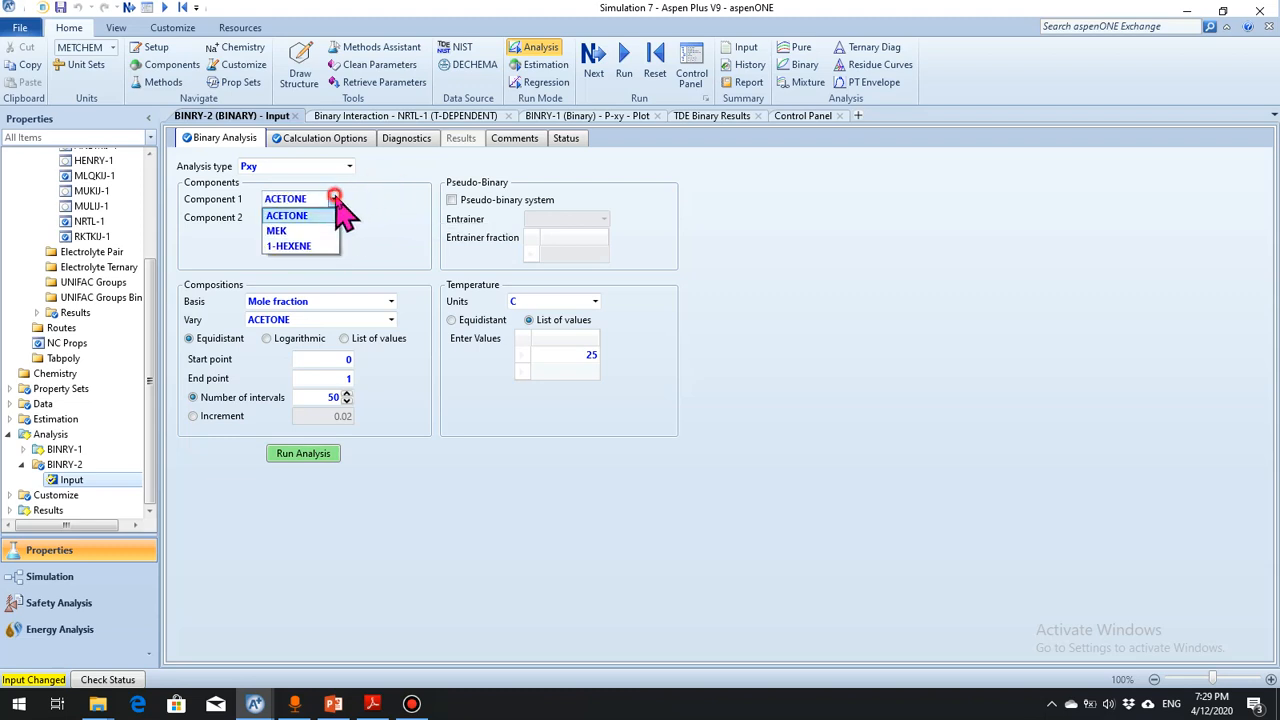
{"action": "left_click", "coordinate": [293, 246]}
{"action": "left_click", "coordinate": [380, 263]}
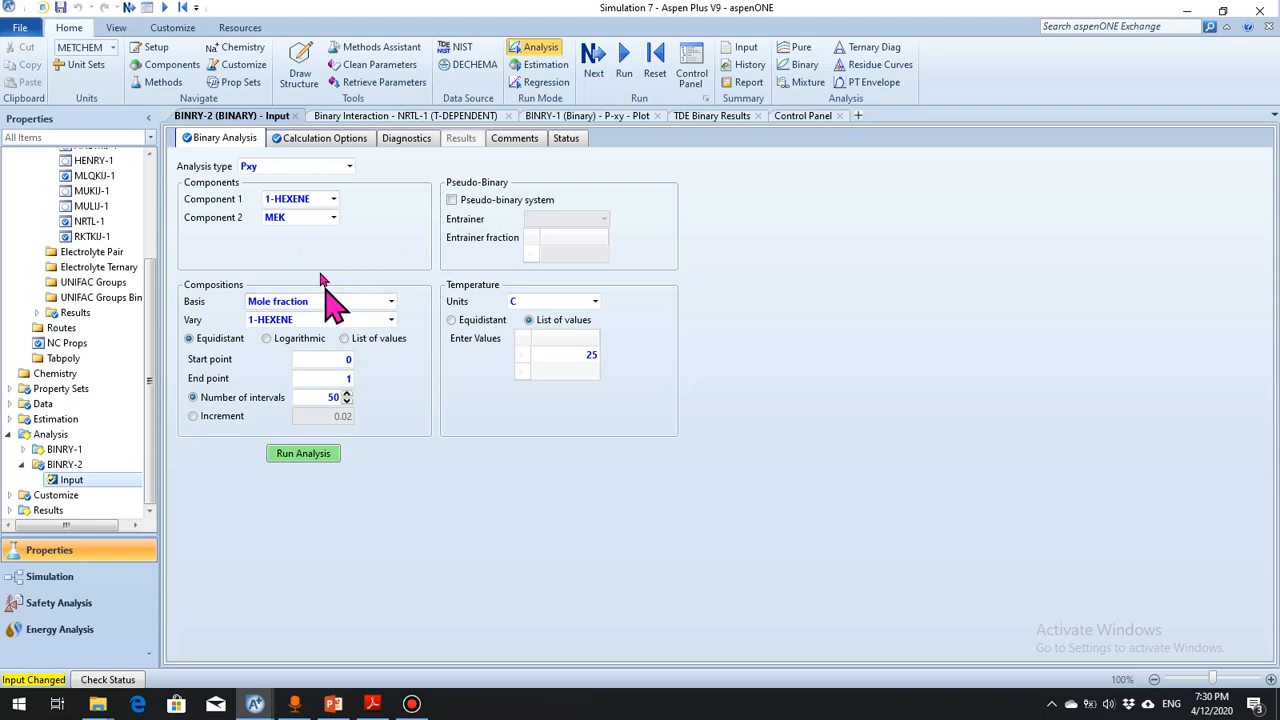
Run the 1-HEXENE/MEK analysis at 25 C and move the P-xy plot's legend clear of the curves
{"action": "left_click", "coordinate": [295, 460]}
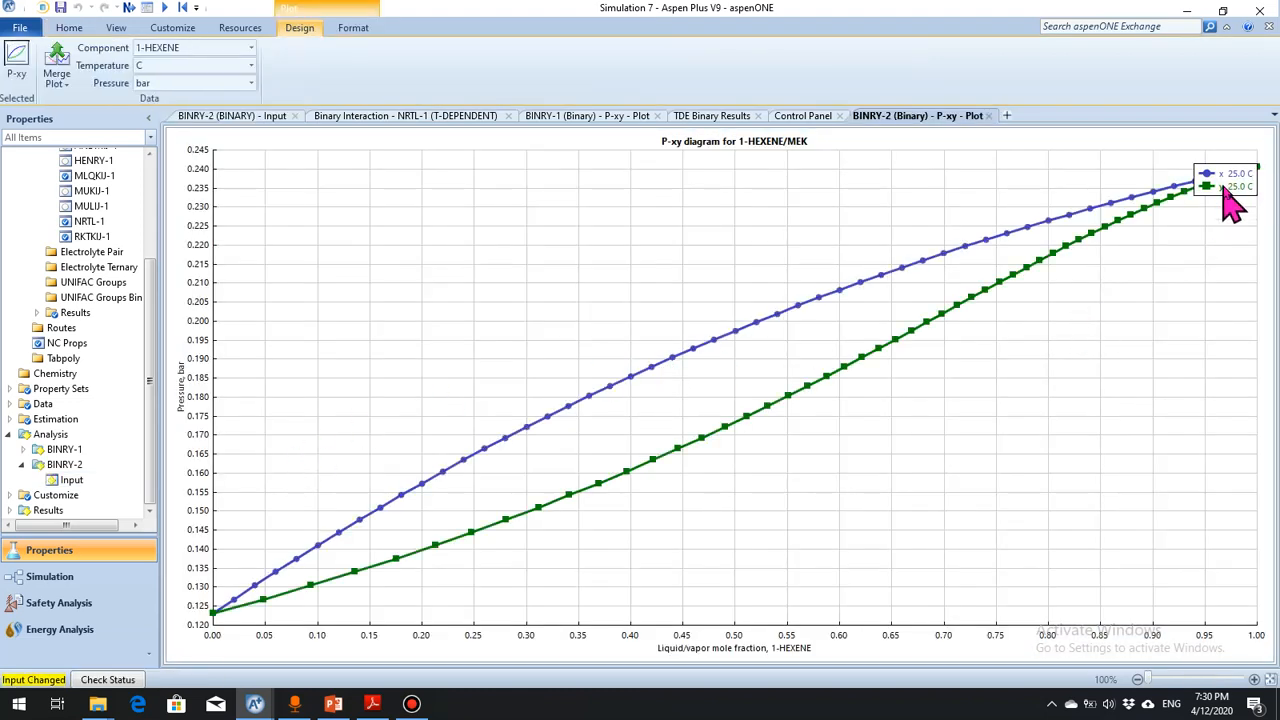
{"action": "left_click_drag", "start_coordinate": [1222, 188], "coordinate": [1104, 170]}
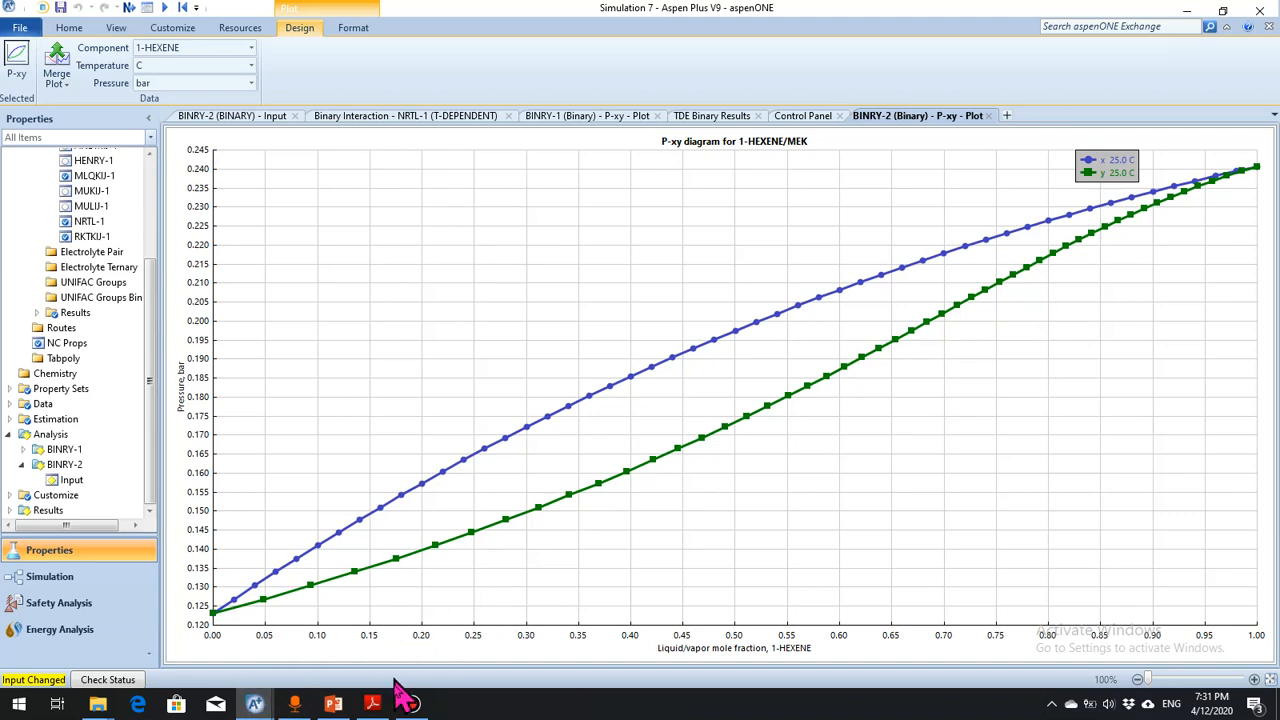
{"action": "left_click", "coordinate": [410, 704]}
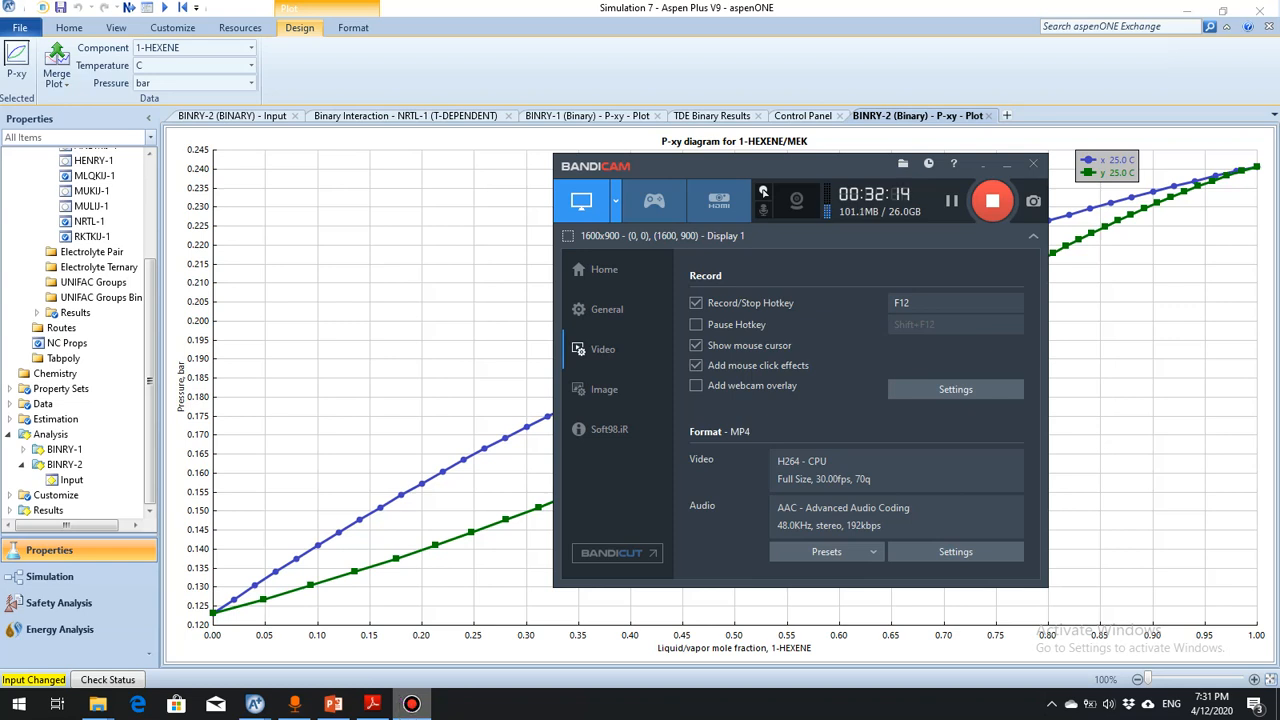
{"action": "left_click", "coordinate": [457, 204]}
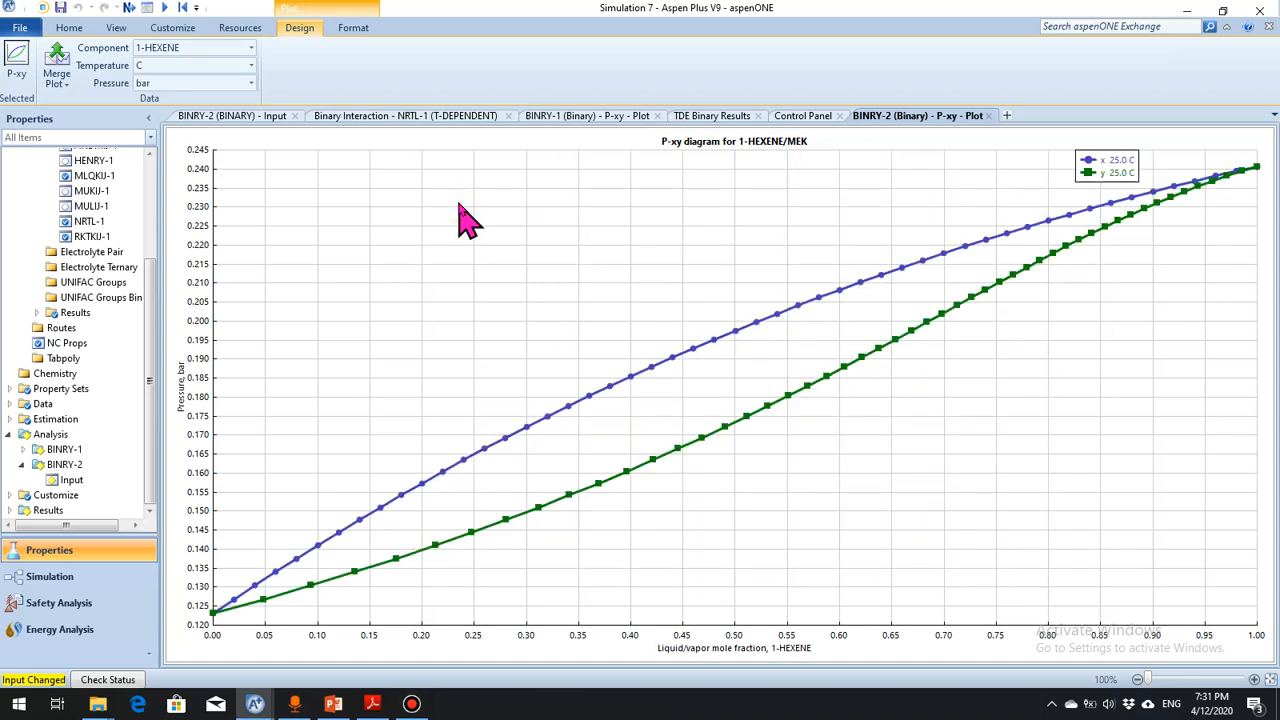
{"action": "left_click", "coordinate": [411, 702]}
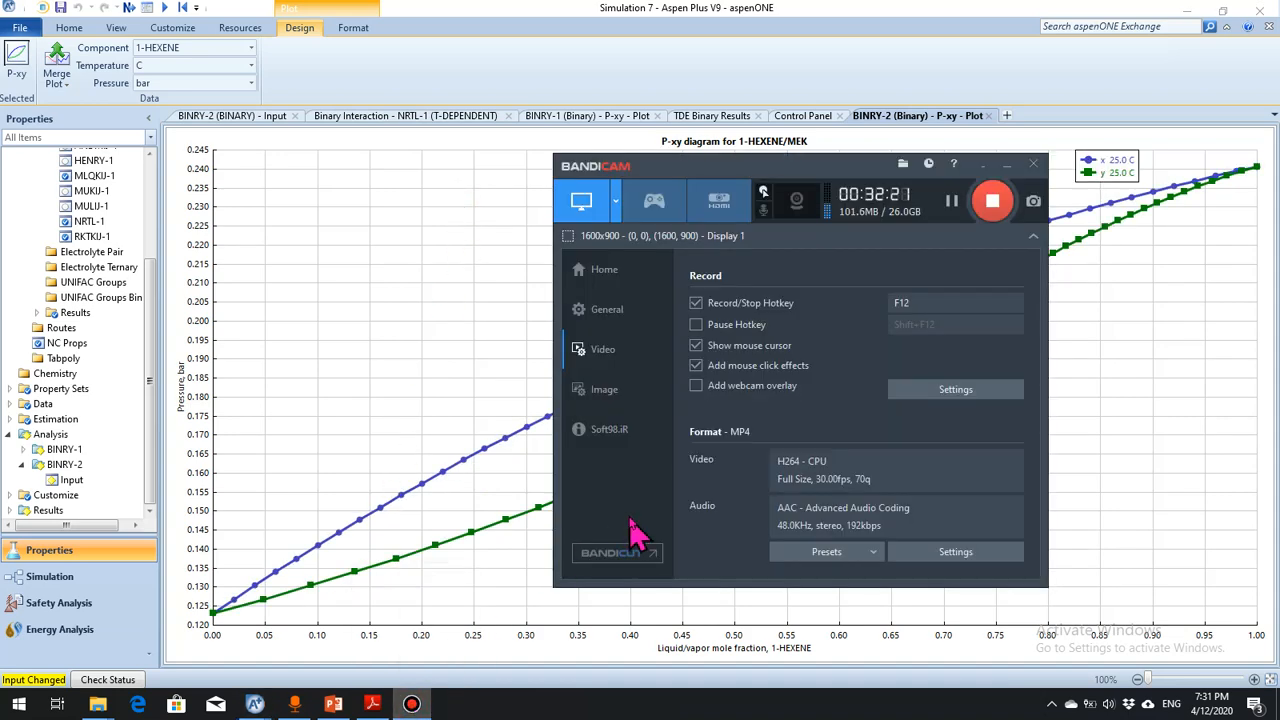